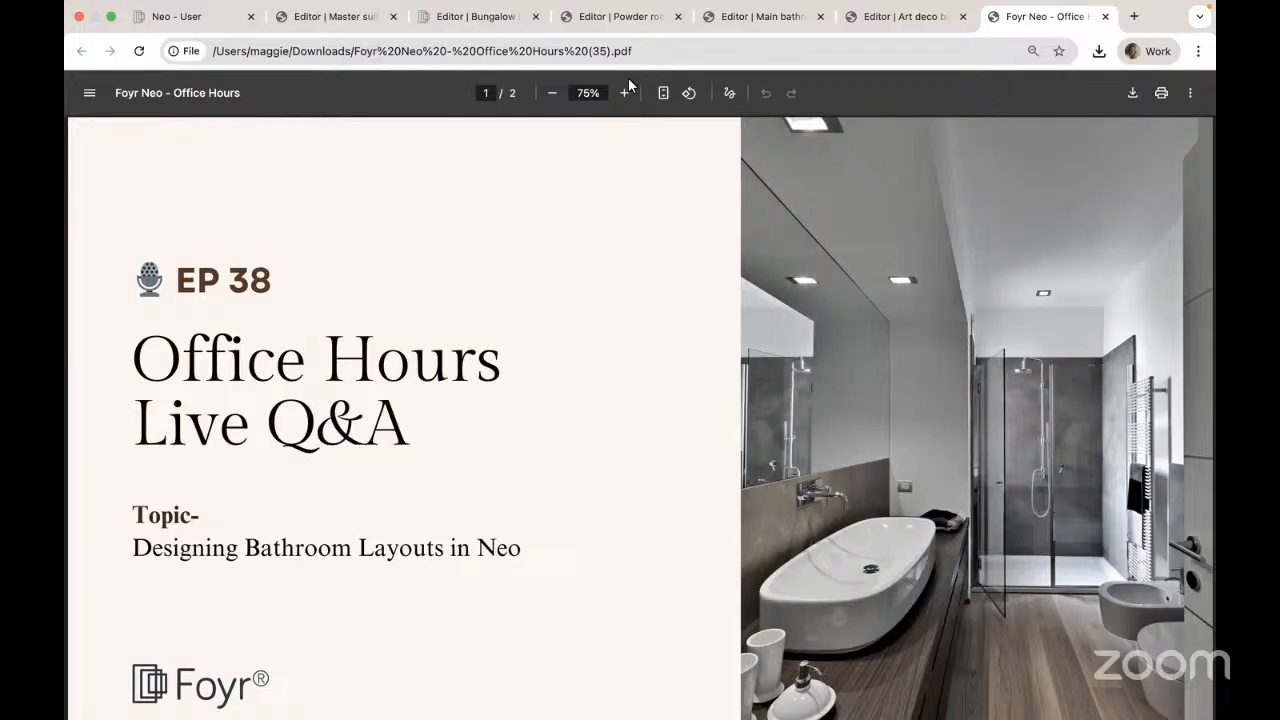
Step: Scroll through the Office Hours PDF, then switch to the 'Editor | Art deco bathroom' tab
{"action": "scroll", "coordinate": [591, 391], "scroll_direction": "down", "scroll_amount": 5}
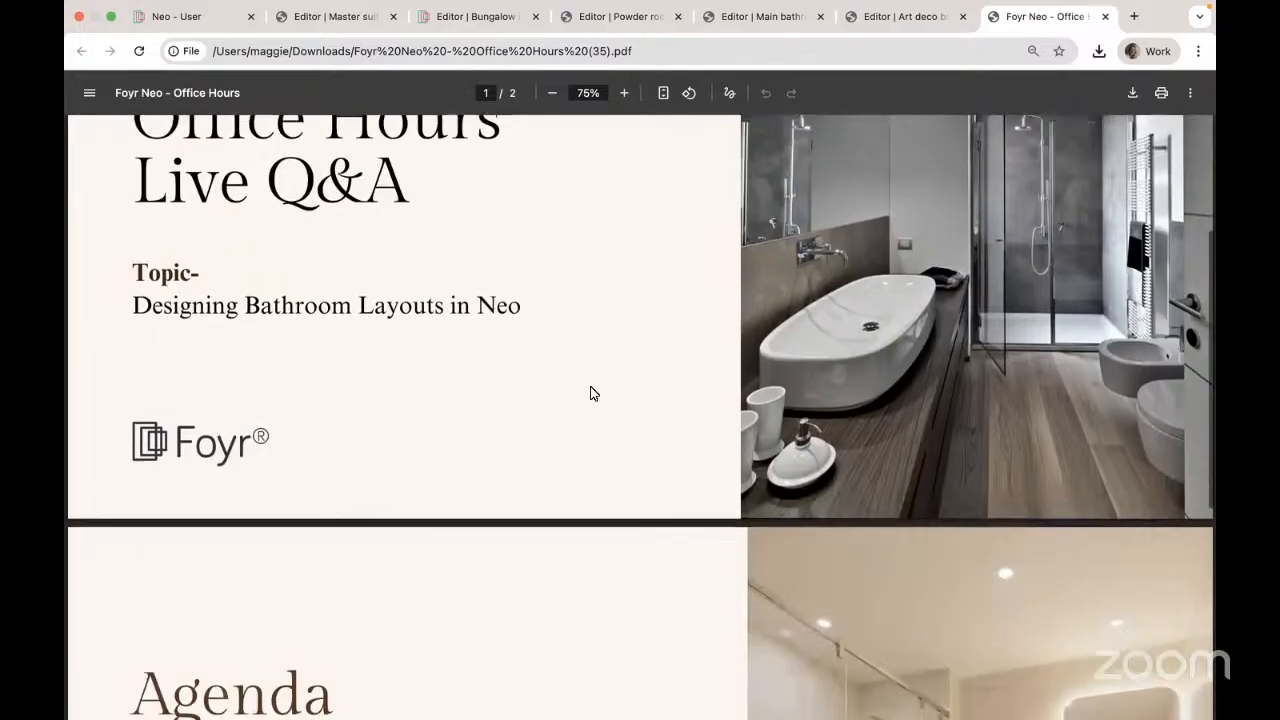
{"action": "scroll", "coordinate": [591, 393], "scroll_direction": "down", "scroll_amount": 3}
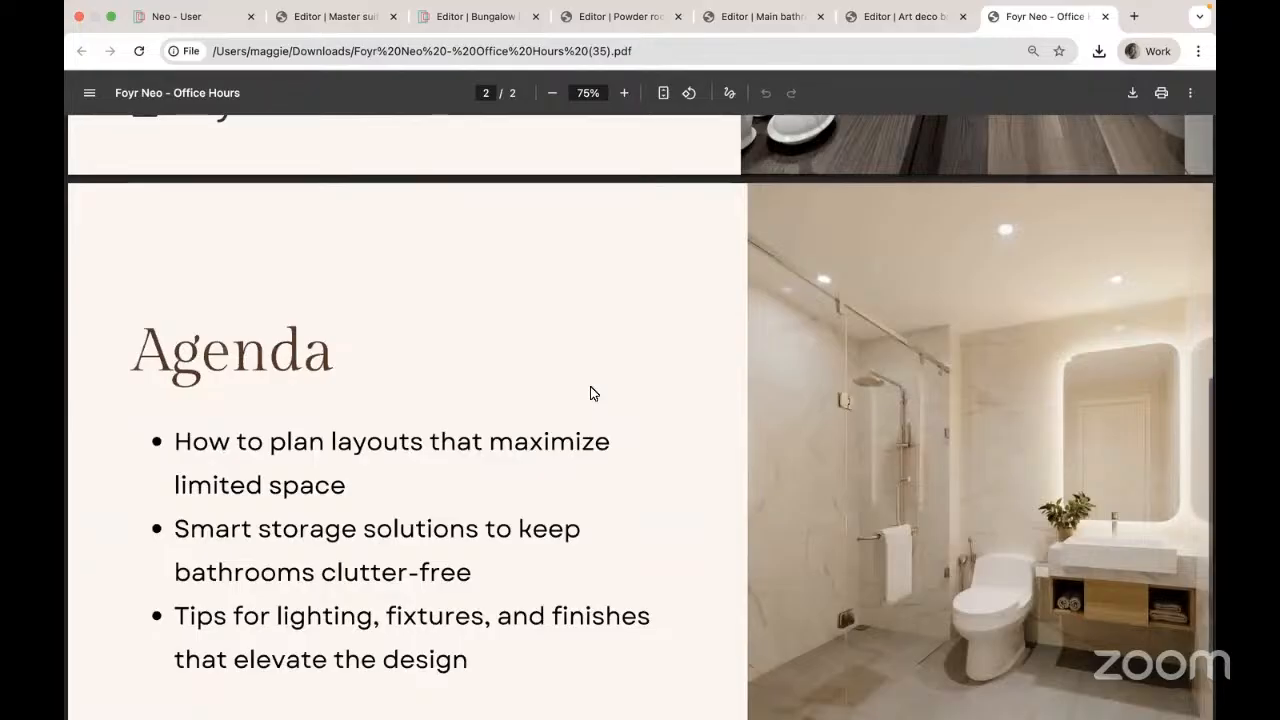
{"action": "scroll", "coordinate": [591, 393], "scroll_direction": "up", "scroll_amount": 2}
{"action": "scroll", "coordinate": [590, 393], "scroll_direction": "up", "scroll_amount": 5}
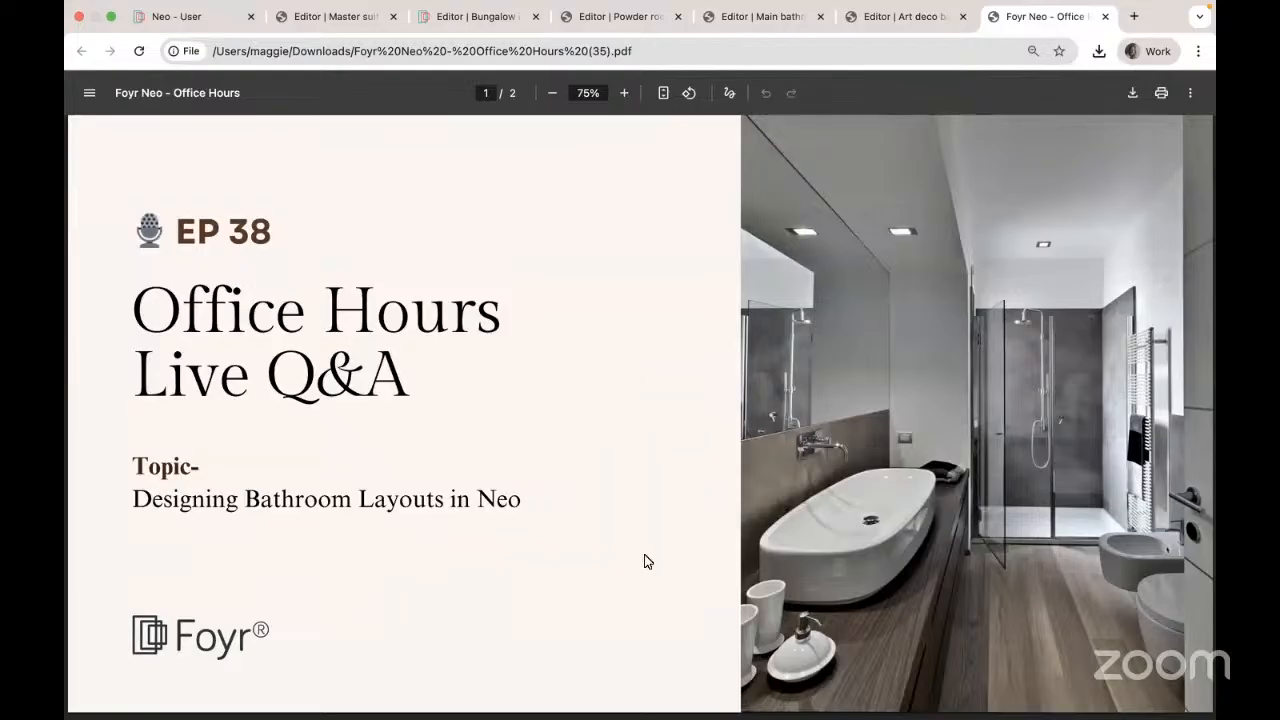
{"action": "scroll", "coordinate": [649, 560], "scroll_direction": "down", "scroll_amount": 7}
{"action": "scroll", "coordinate": [669, 640], "scroll_direction": "up", "scroll_amount": 3}
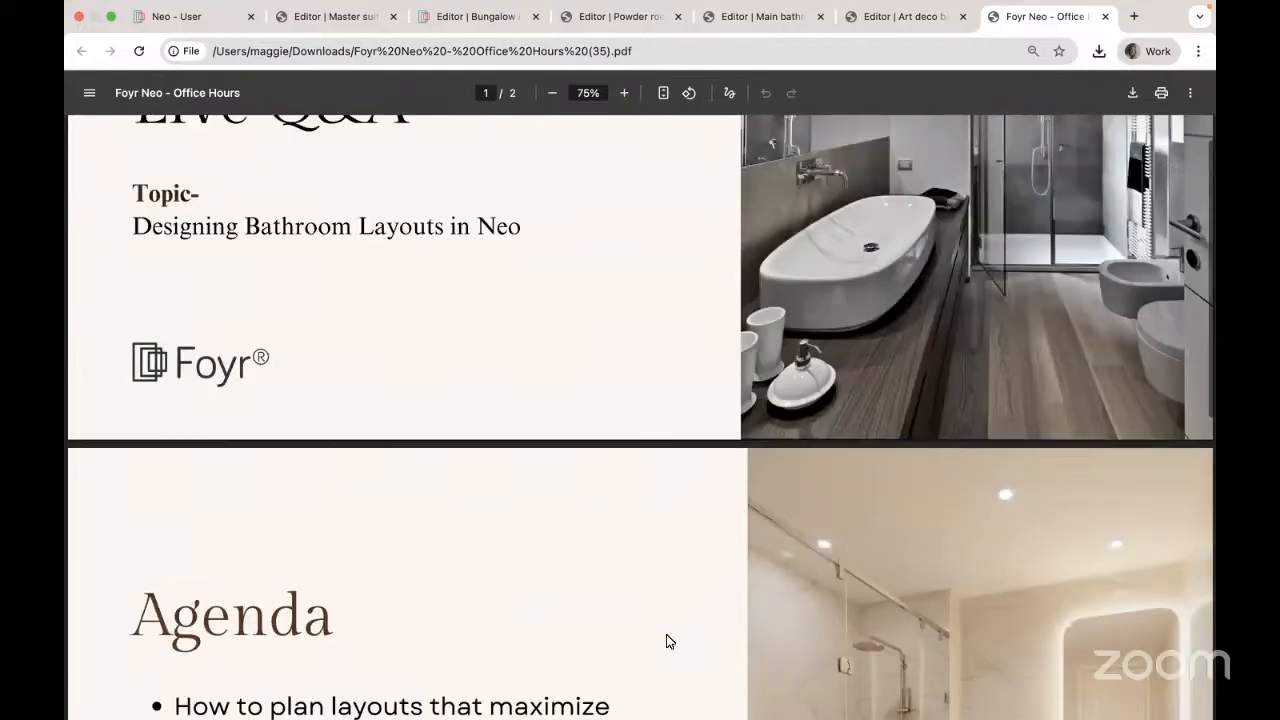
{"action": "scroll", "coordinate": [666, 634], "scroll_direction": "up", "scroll_amount": 4}
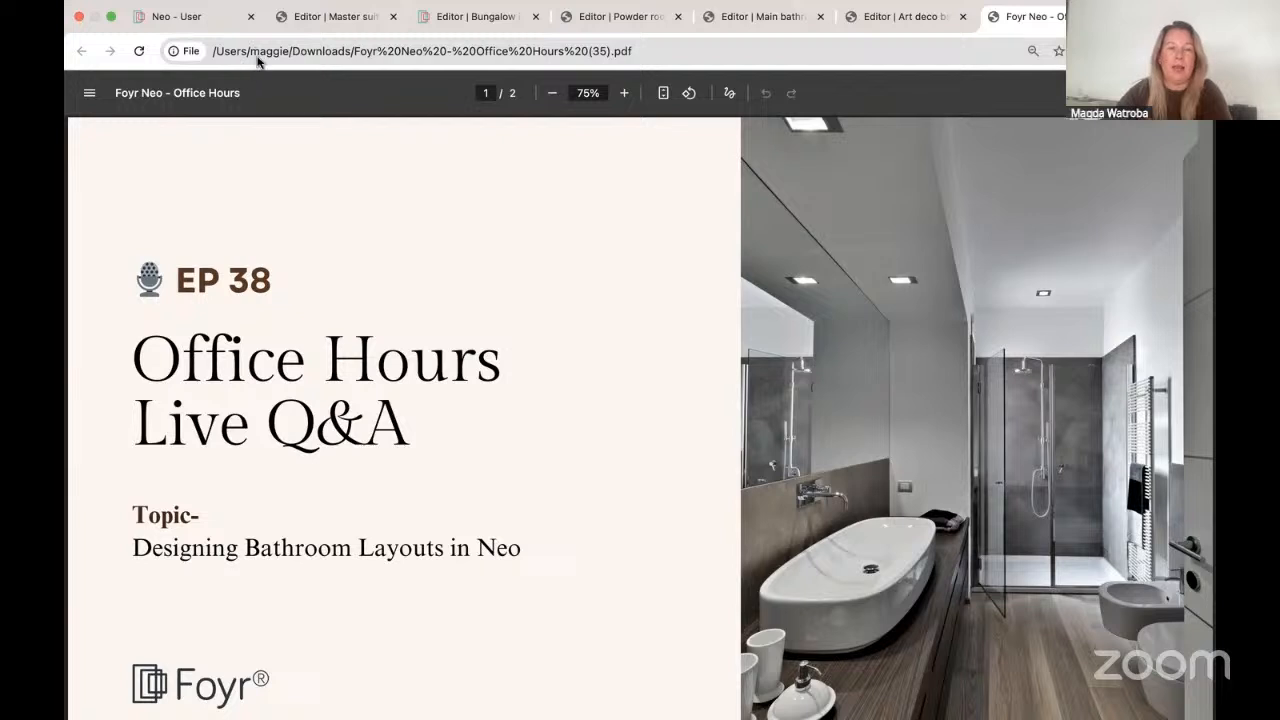
{"action": "left_click", "coordinate": [908, 22]}
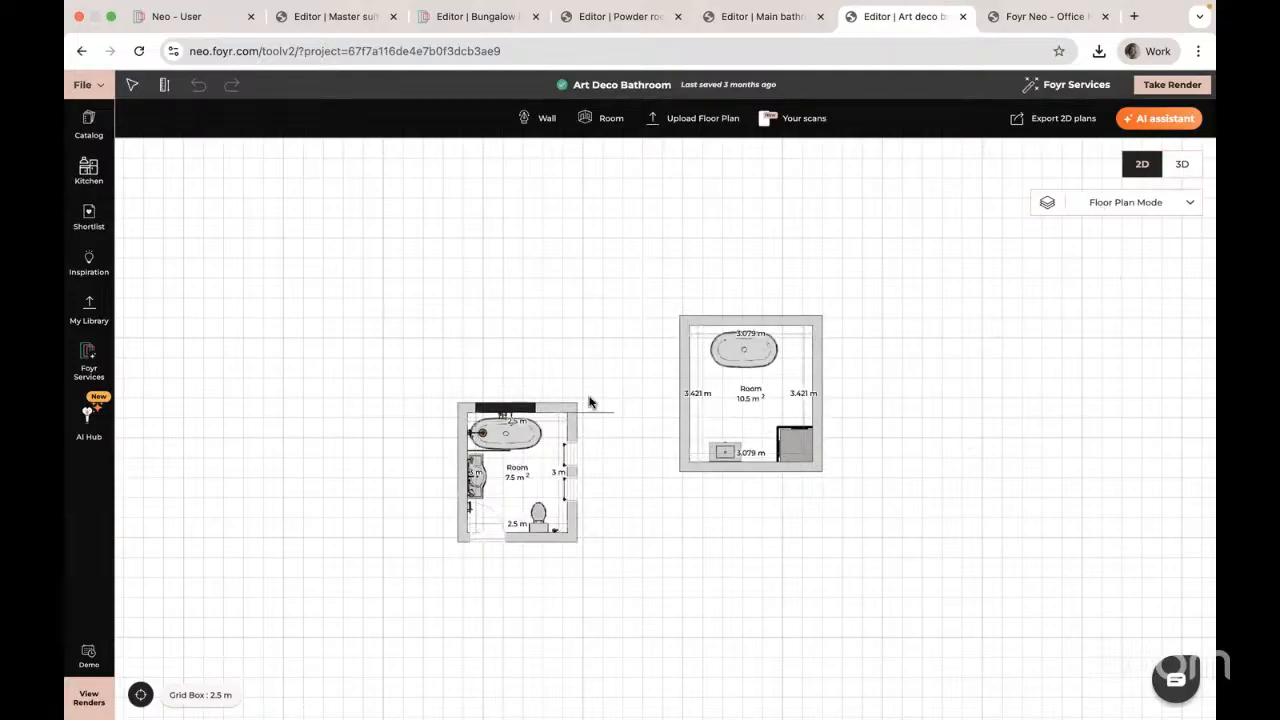
Step: Zoom in and centre the smaller bathroom on the plan, then show it as a 3D model
{"action": "scroll", "coordinate": [632, 362], "scroll_direction": "up", "scroll_amount": 2}
{"action": "scroll", "coordinate": [632, 362], "scroll_direction": "up", "scroll_amount": 2}
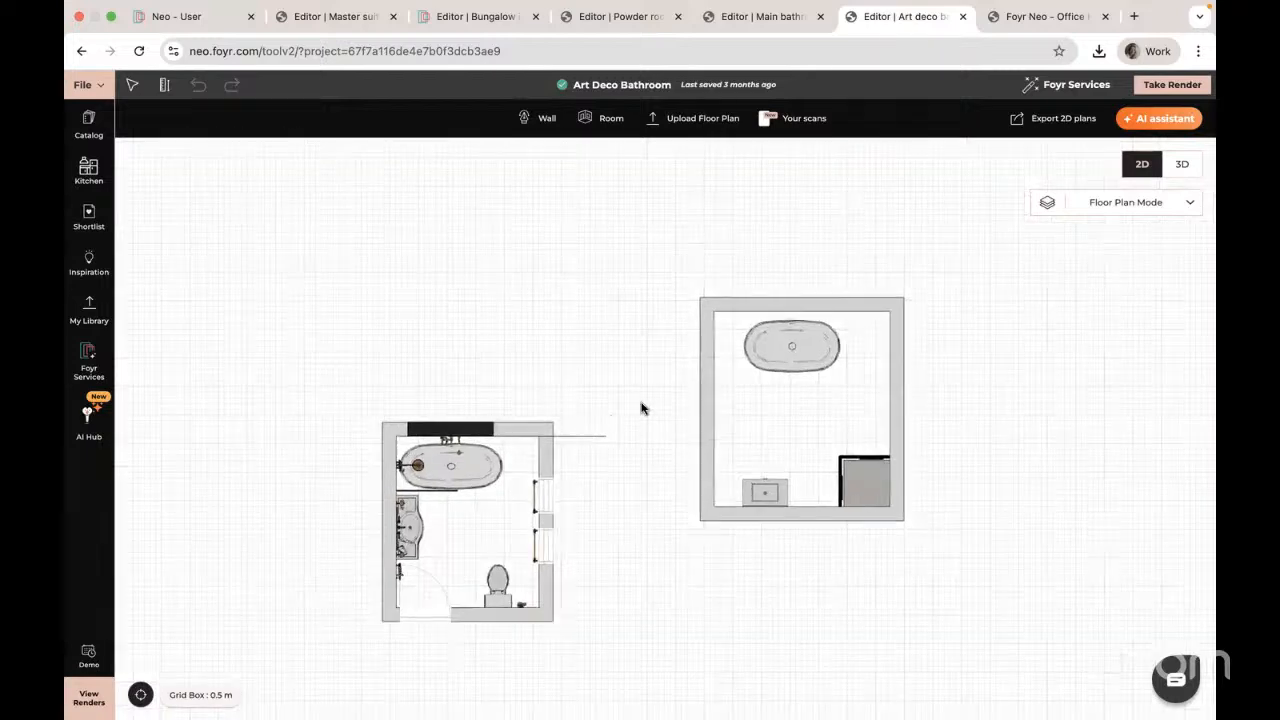
{"action": "scroll", "coordinate": [720, 294], "scroll_direction": "up", "scroll_amount": 2}
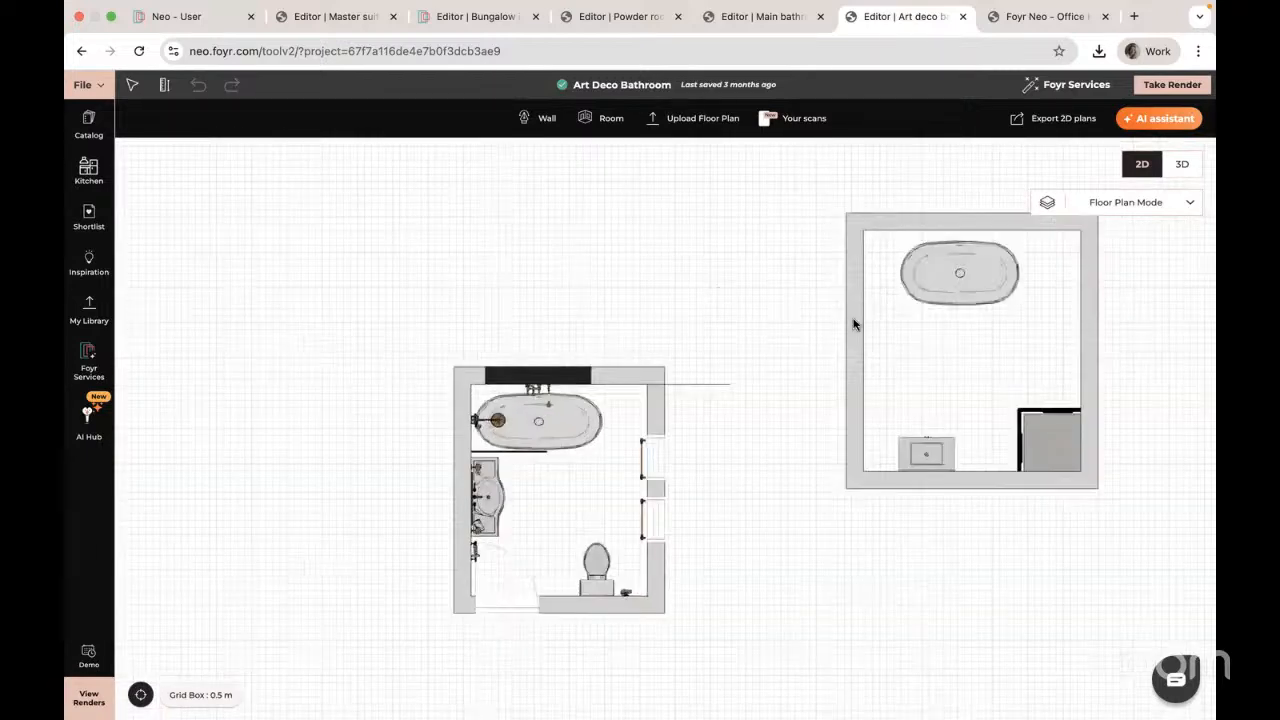
{"action": "scroll", "coordinate": [853, 322], "scroll_direction": "up", "scroll_amount": 1}
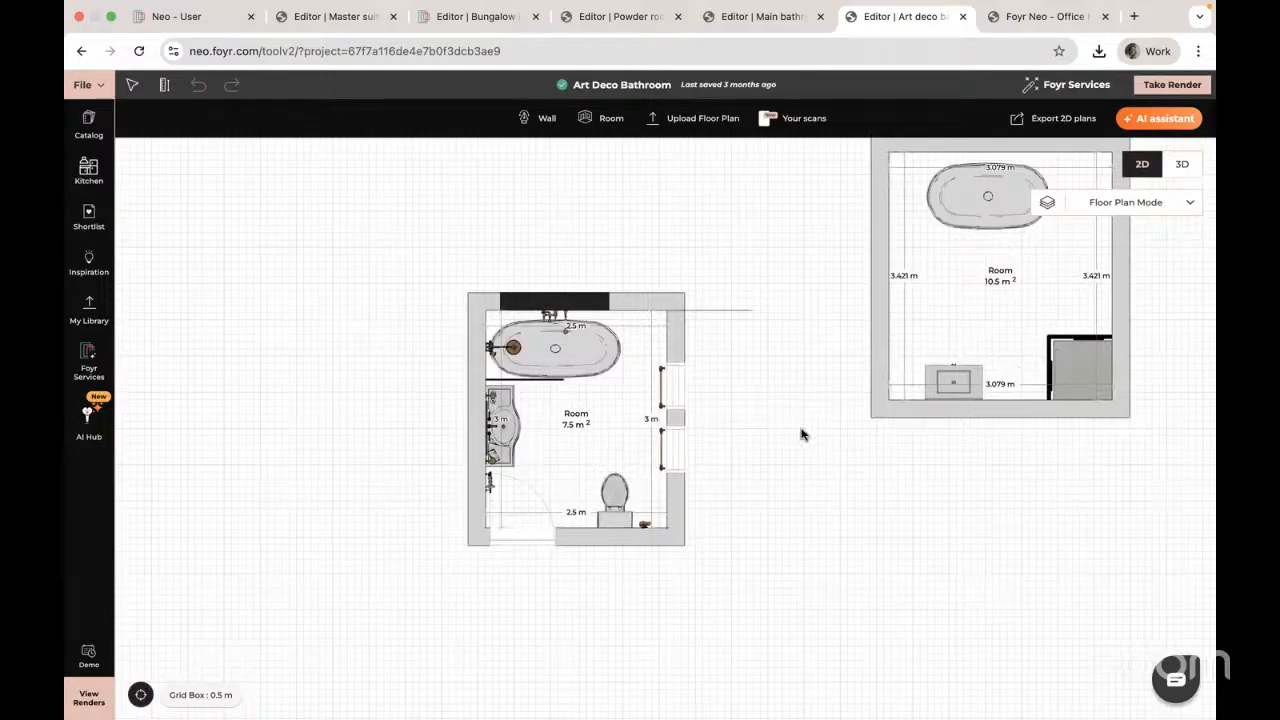
{"action": "left_click_drag", "start_coordinate": [800, 434], "coordinate": [873, 394]}
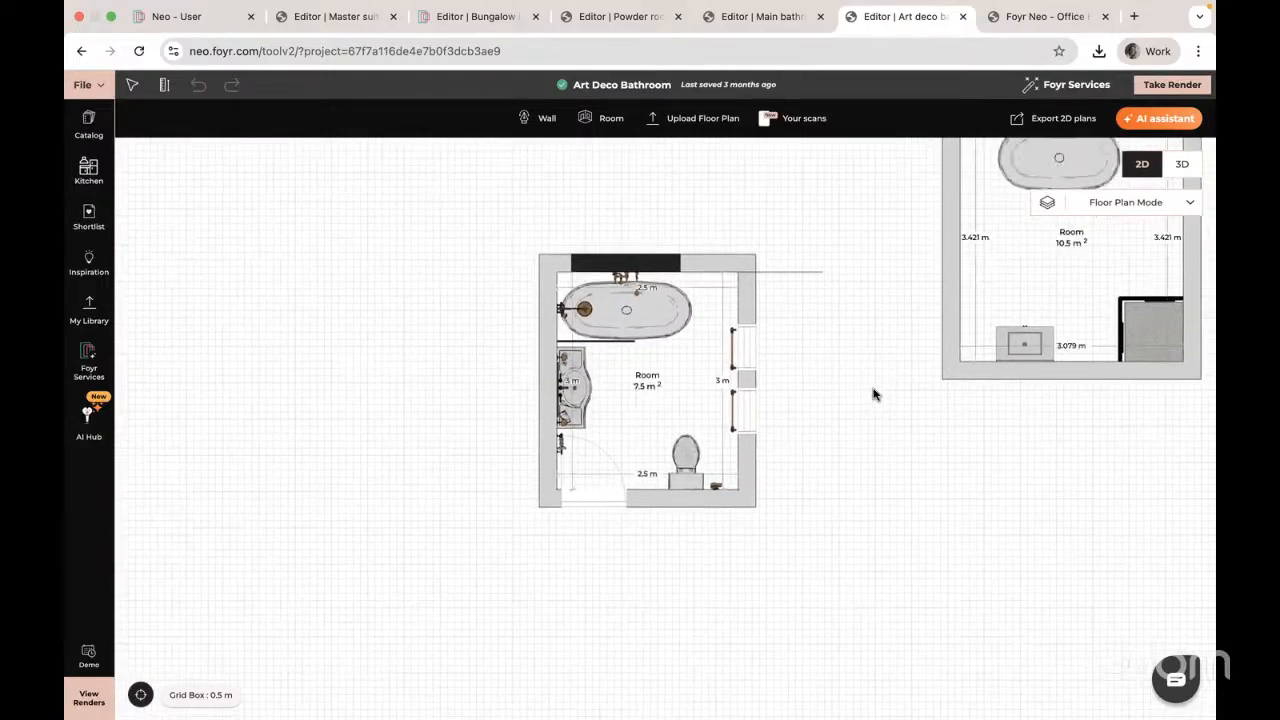
{"action": "left_click", "coordinate": [1182, 165]}
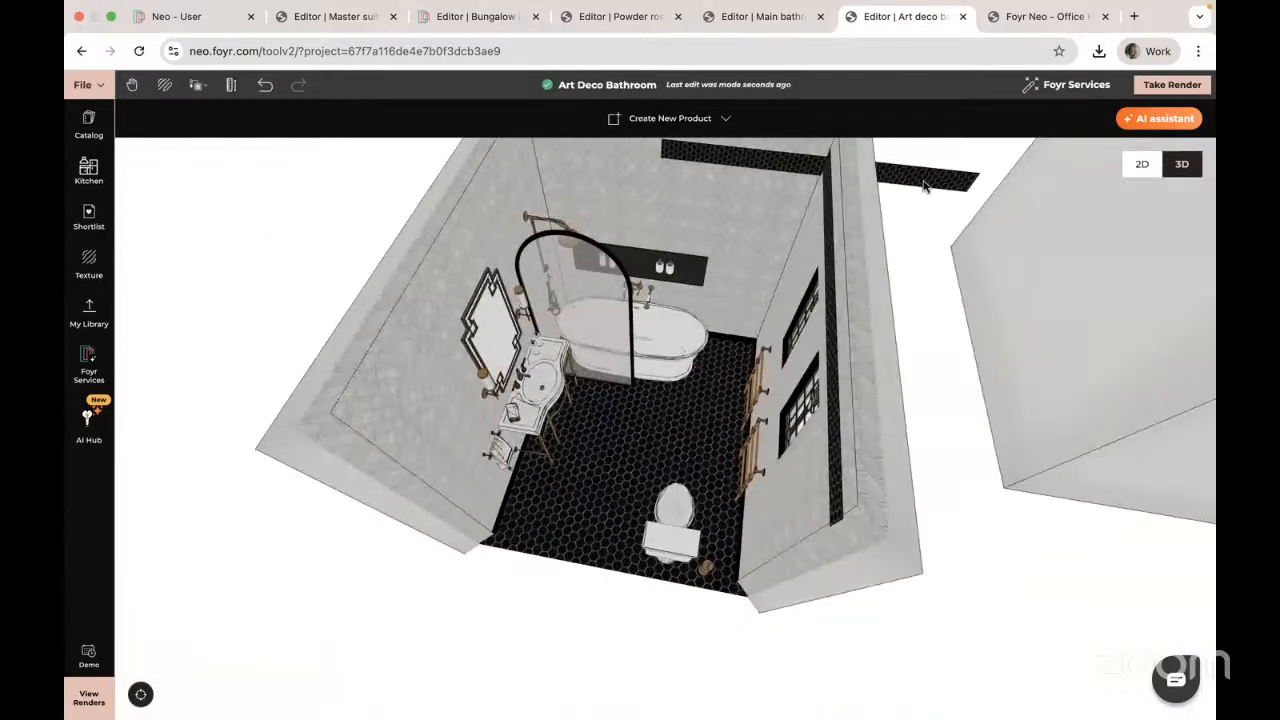
Step: Shift the black tile strip leftward along the back wall in 3D and go back to 2D
{"action": "left_click", "coordinate": [941, 191]}
{"action": "left_click_drag", "start_coordinate": [742, 166], "coordinate": [633, 151]}
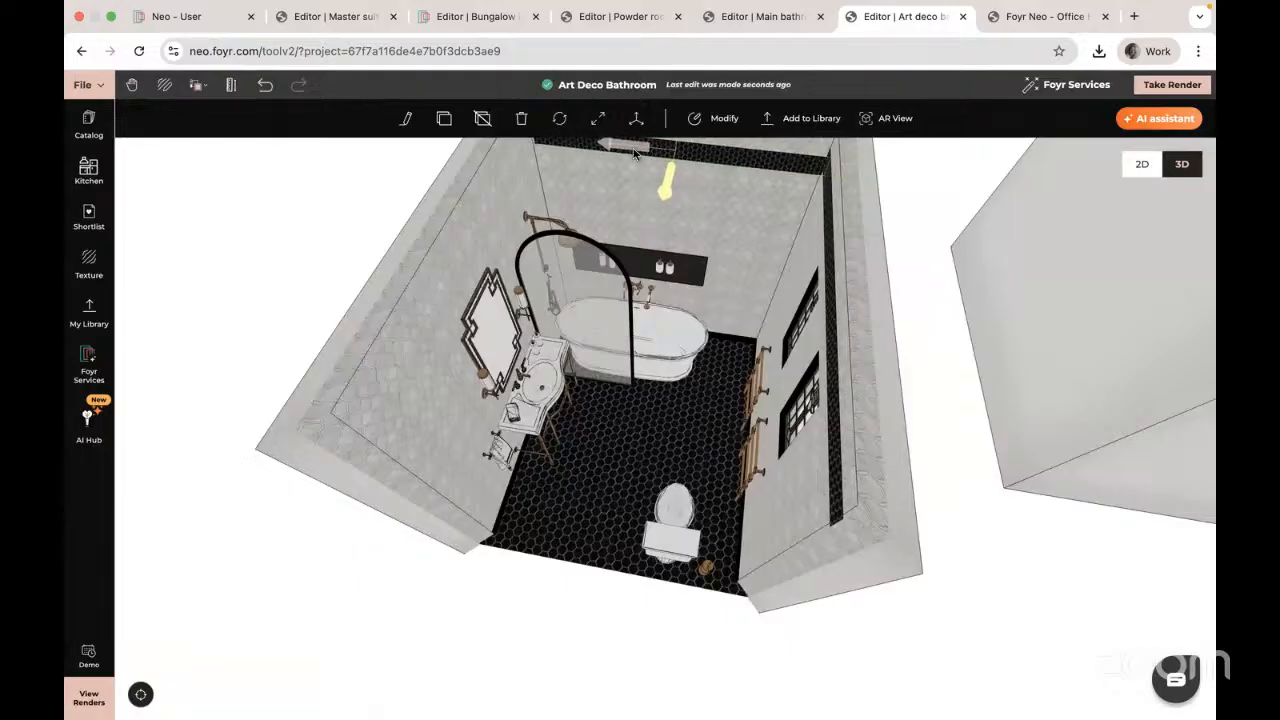
{"action": "left_click", "coordinate": [1134, 174]}
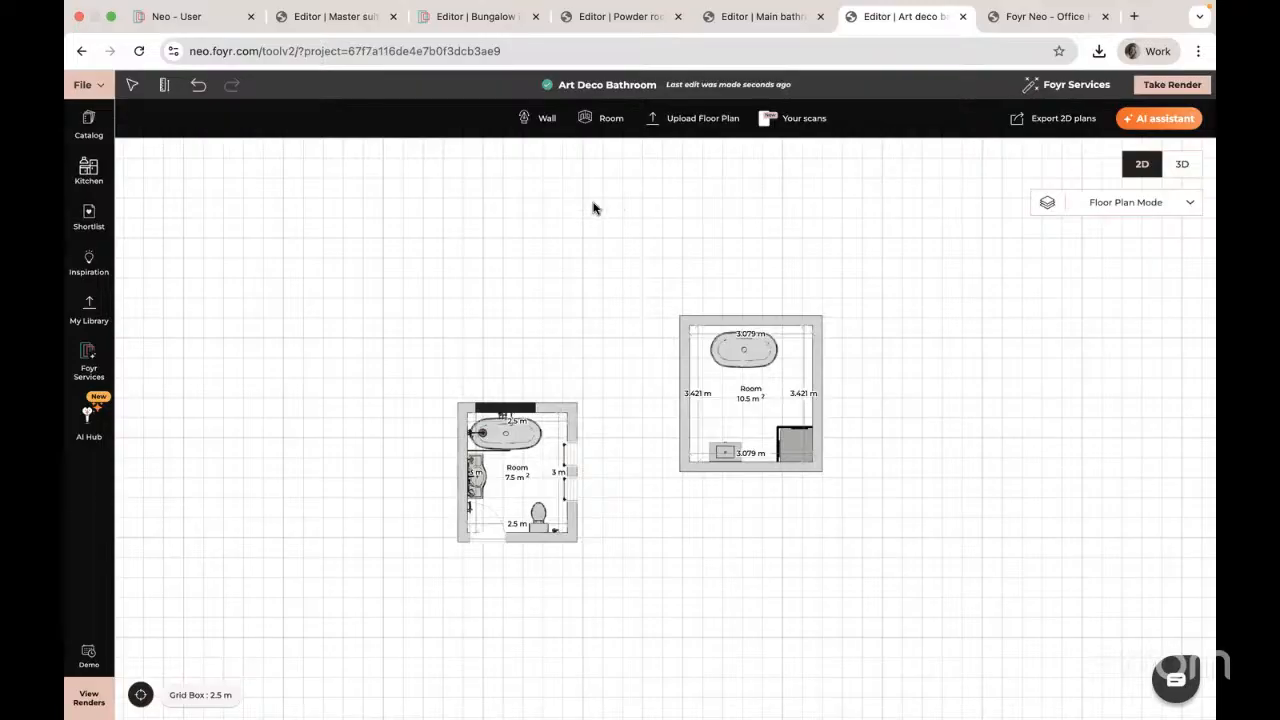
{"action": "scroll", "coordinate": [586, 380], "scroll_direction": "up", "scroll_amount": 5}
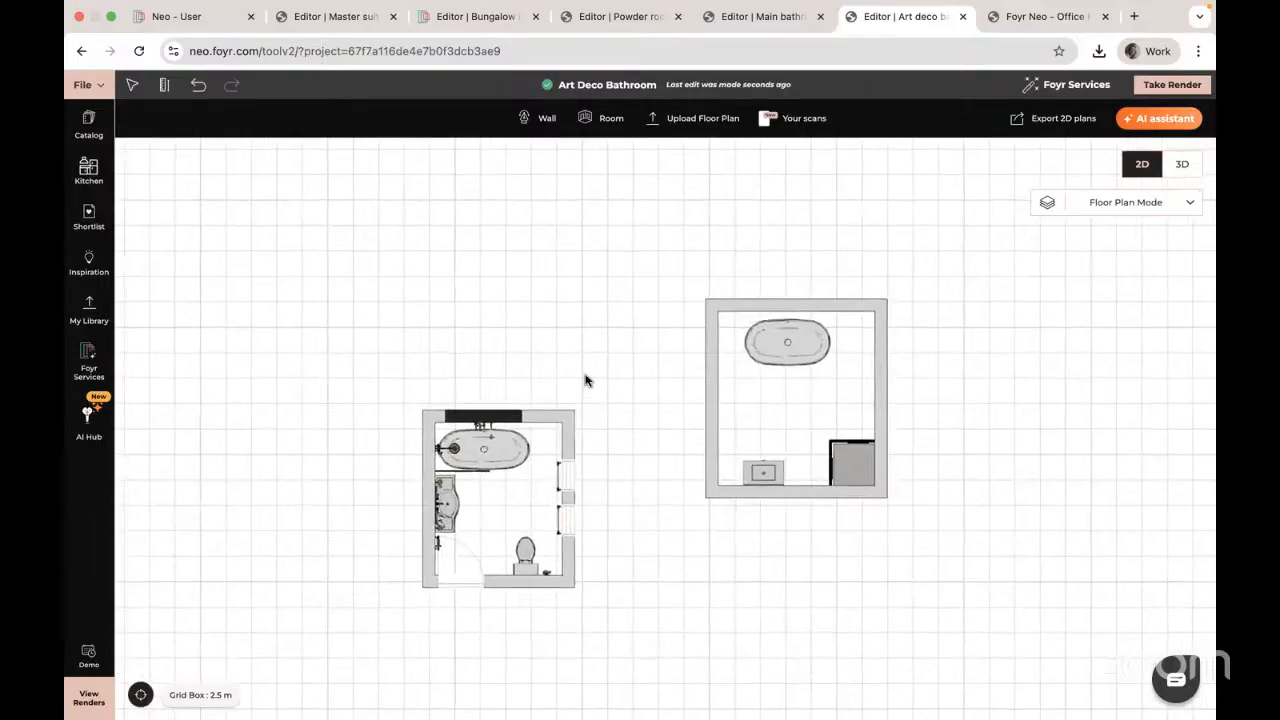
{"action": "scroll", "coordinate": [626, 417], "scroll_direction": "up", "scroll_amount": 10}
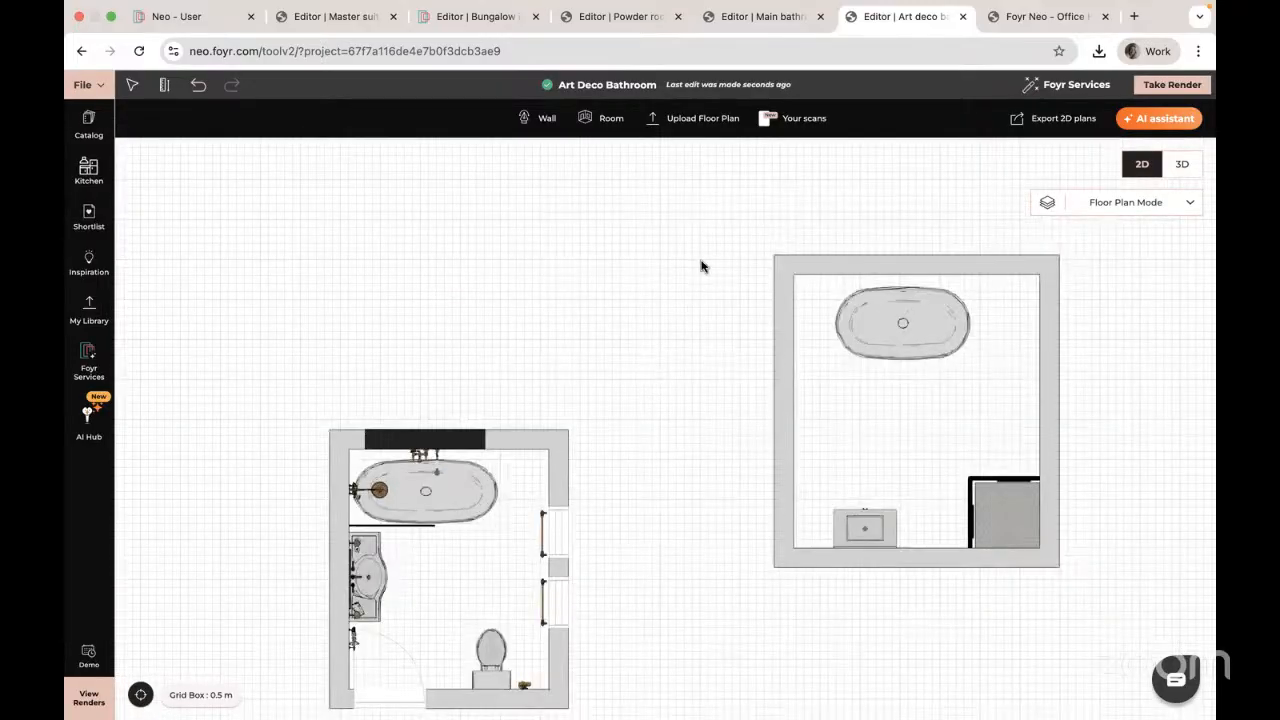
{"action": "scroll", "coordinate": [771, 250], "scroll_direction": "up", "scroll_amount": 5}
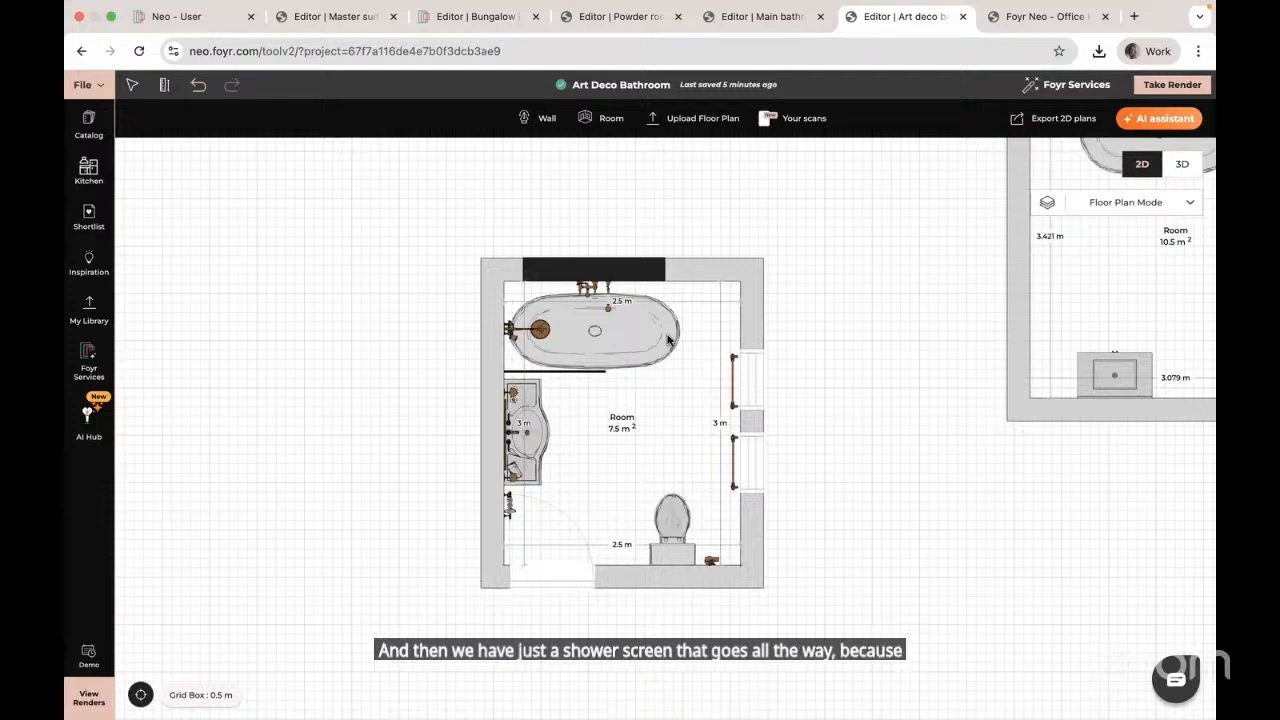
{"action": "left_click", "coordinate": [600, 369]}
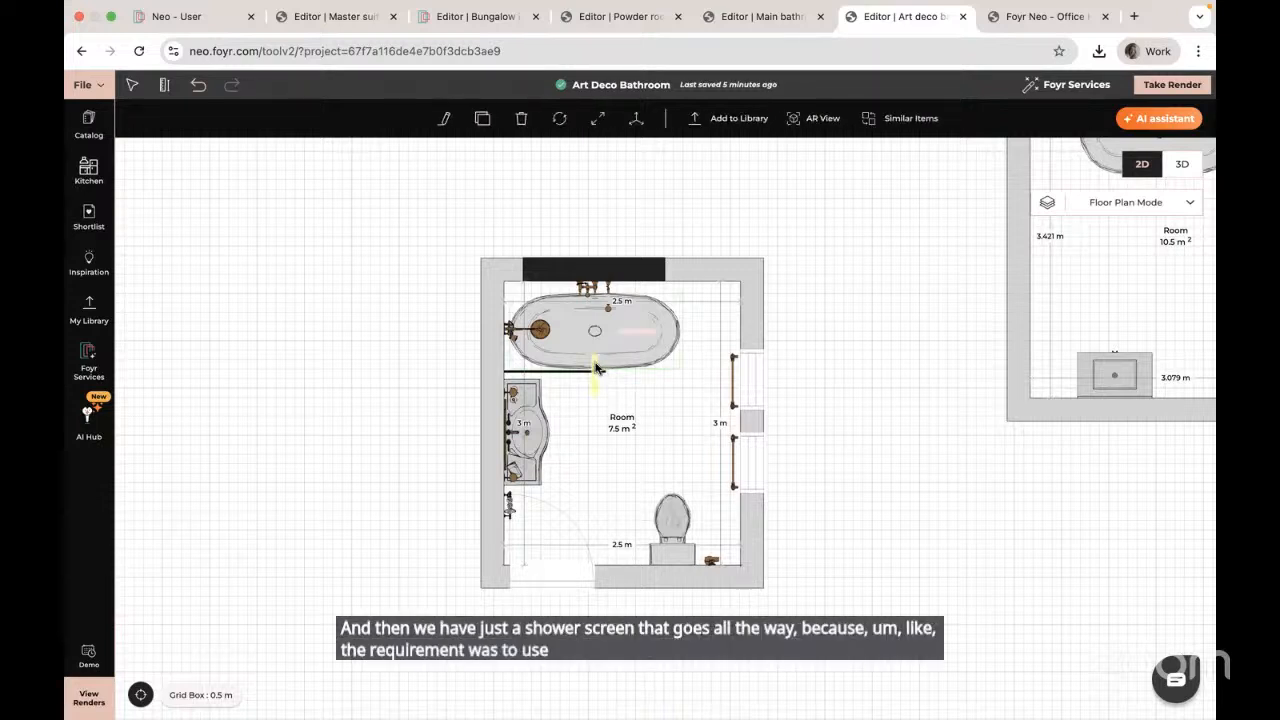
{"action": "left_click", "coordinate": [597, 370]}
{"action": "left_click_drag", "start_coordinate": [596, 367], "coordinate": [596, 359]}
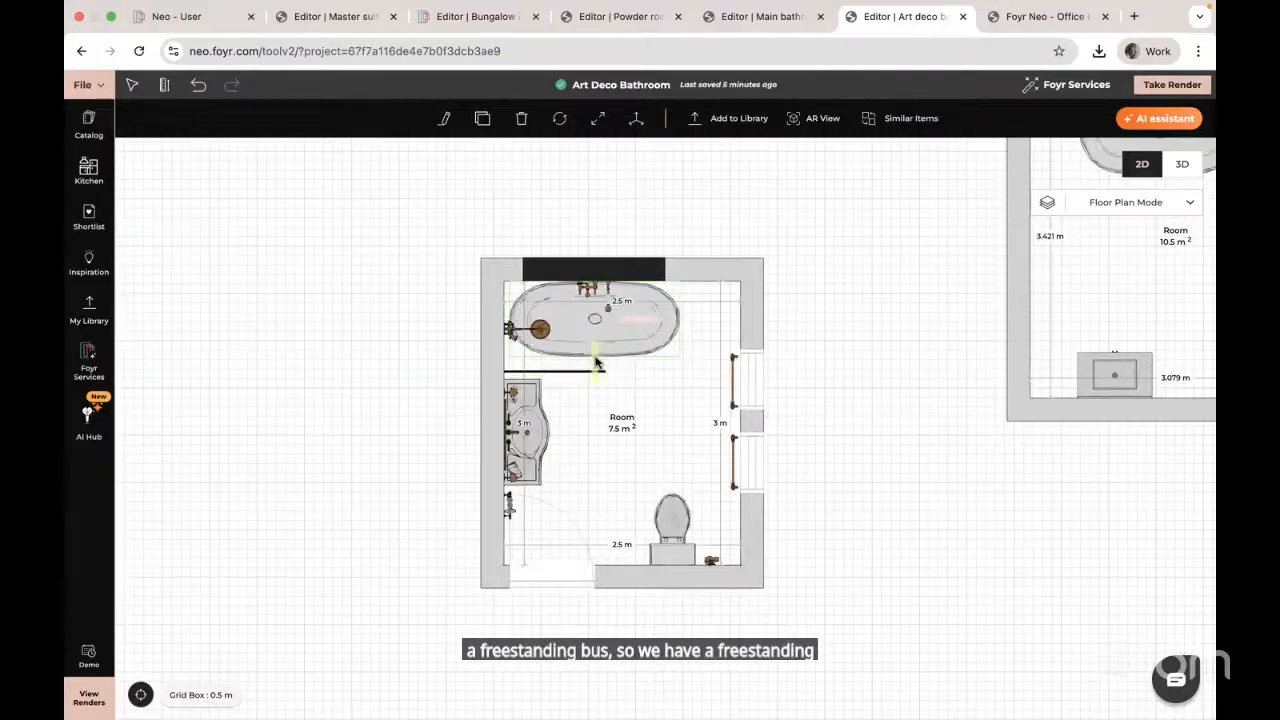
{"action": "left_click", "coordinate": [90, 85]}
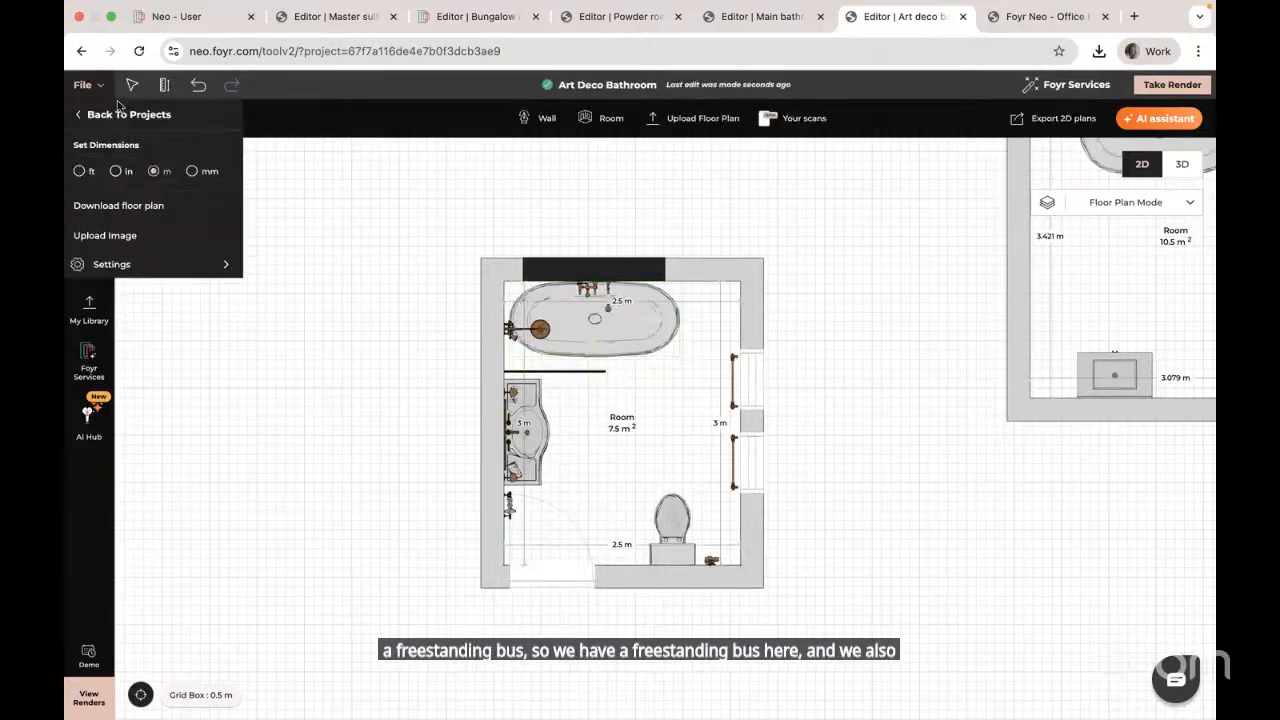
{"action": "left_click", "coordinate": [146, 262]}
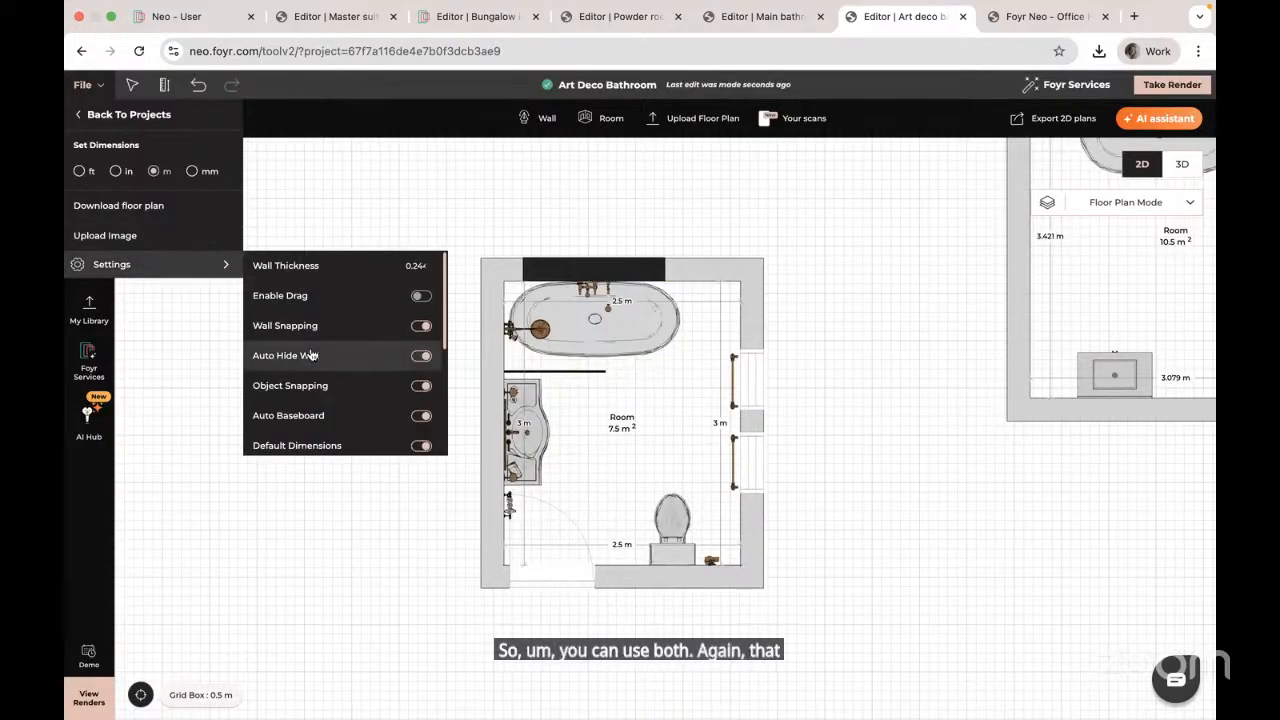
{"action": "left_click", "coordinate": [595, 355]}
{"action": "left_click_drag", "start_coordinate": [593, 355], "coordinate": [593, 359]}
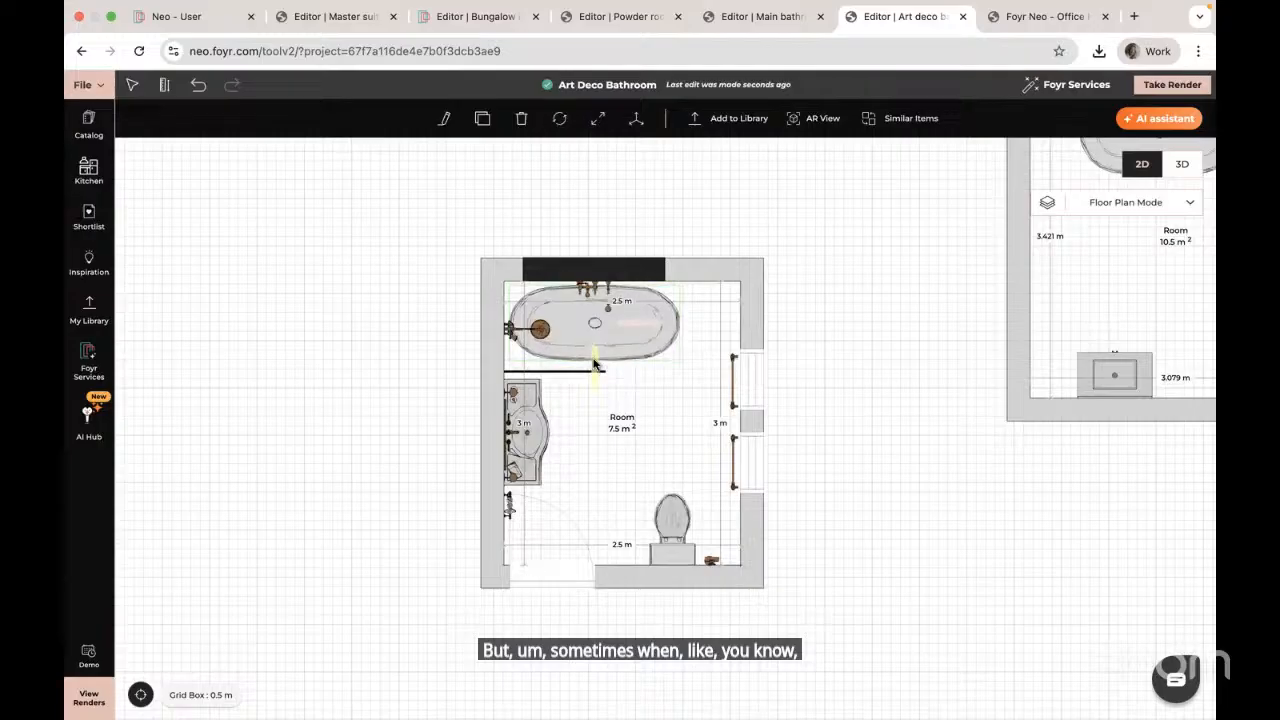
{"action": "left_click", "coordinate": [513, 332]}
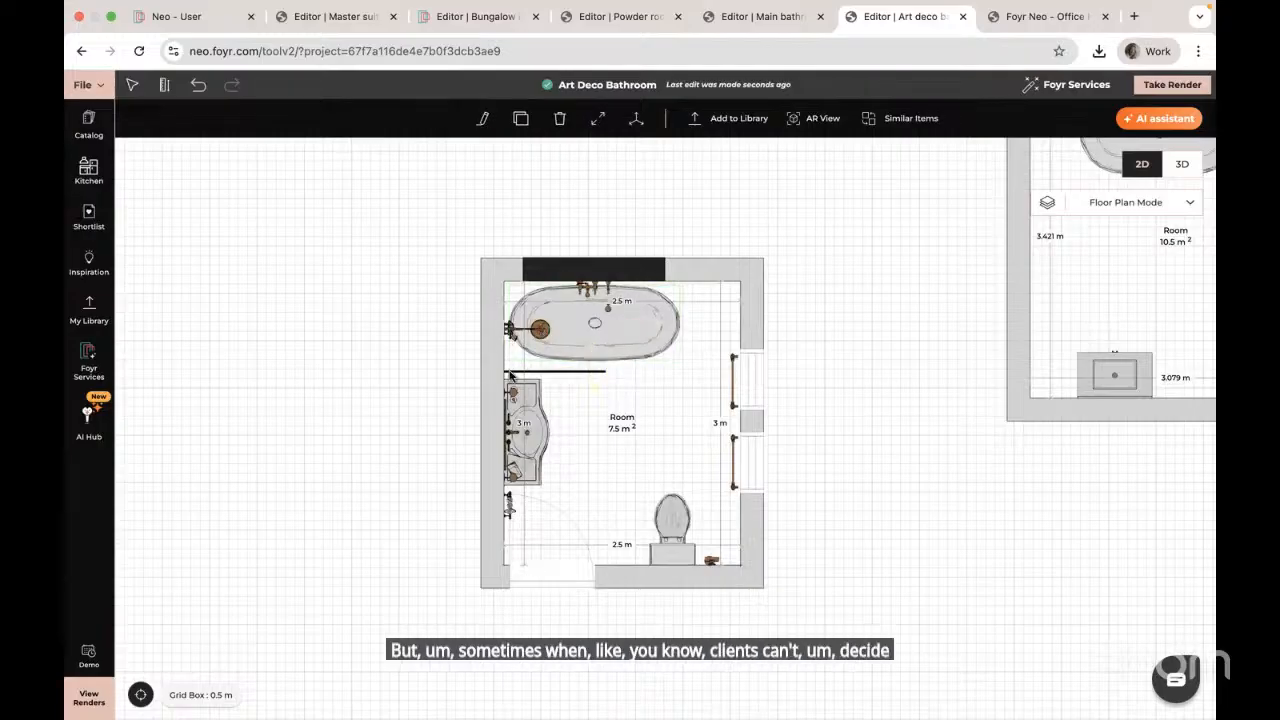
{"action": "left_click", "coordinate": [513, 332]}
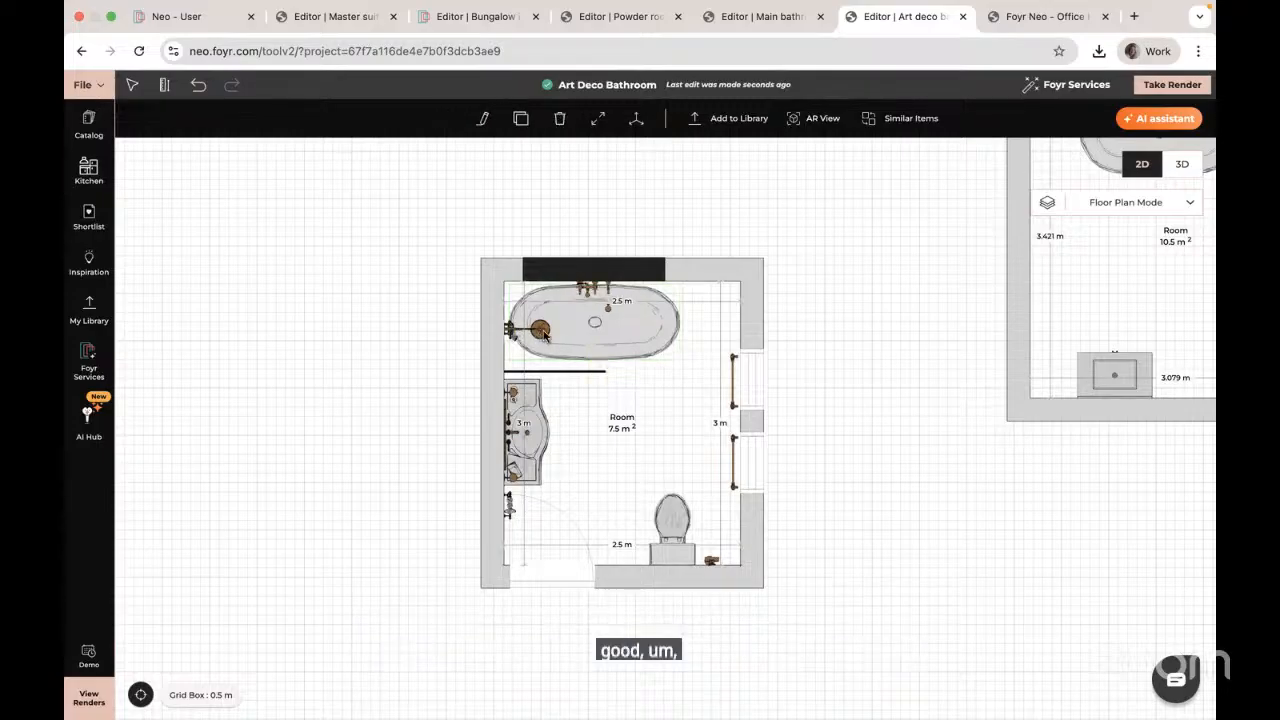
{"action": "left_click", "coordinate": [541, 331]}
{"action": "left_click_drag", "start_coordinate": [543, 331], "coordinate": [545, 326]}
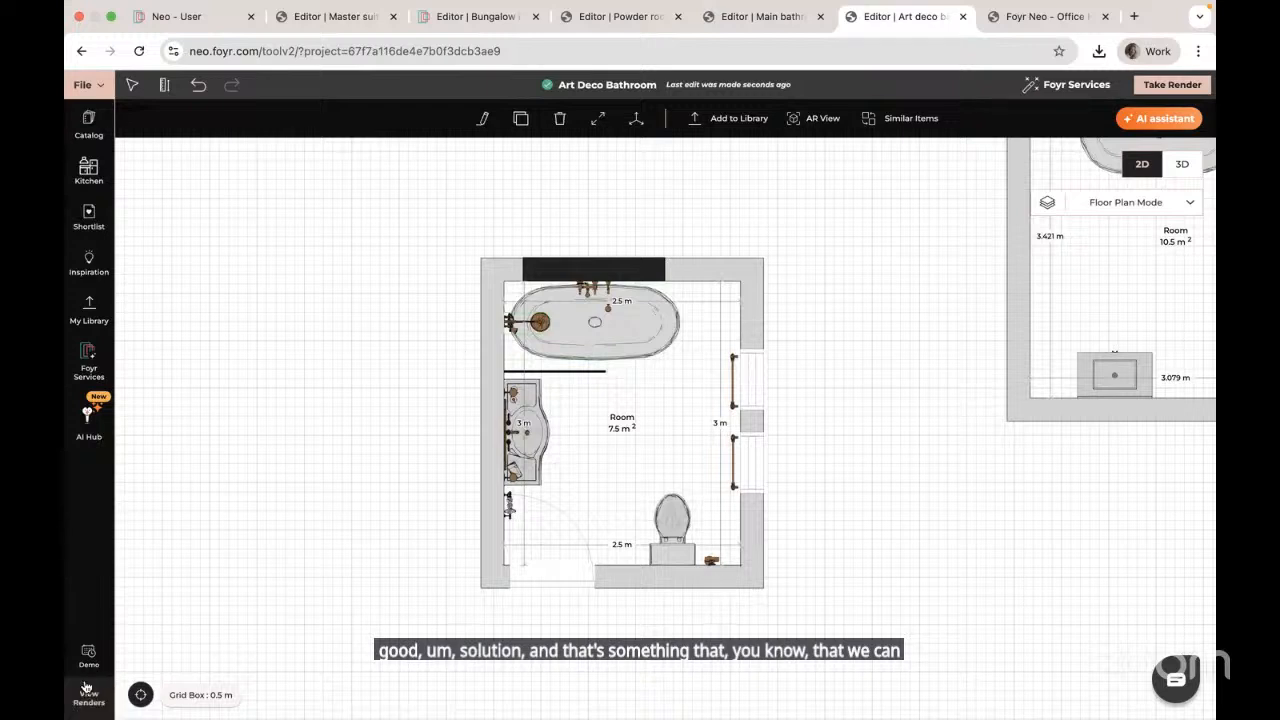
{"action": "left_click", "coordinate": [98, 541]}
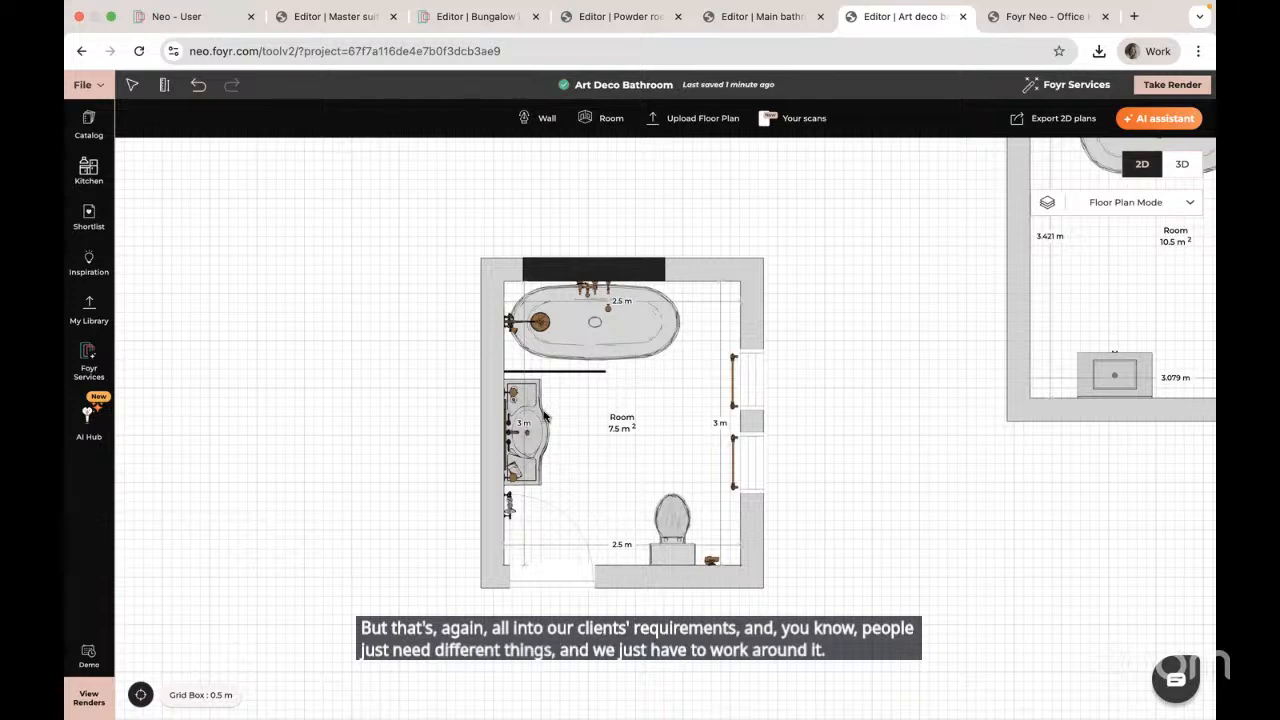
{"action": "left_click", "coordinate": [532, 431]}
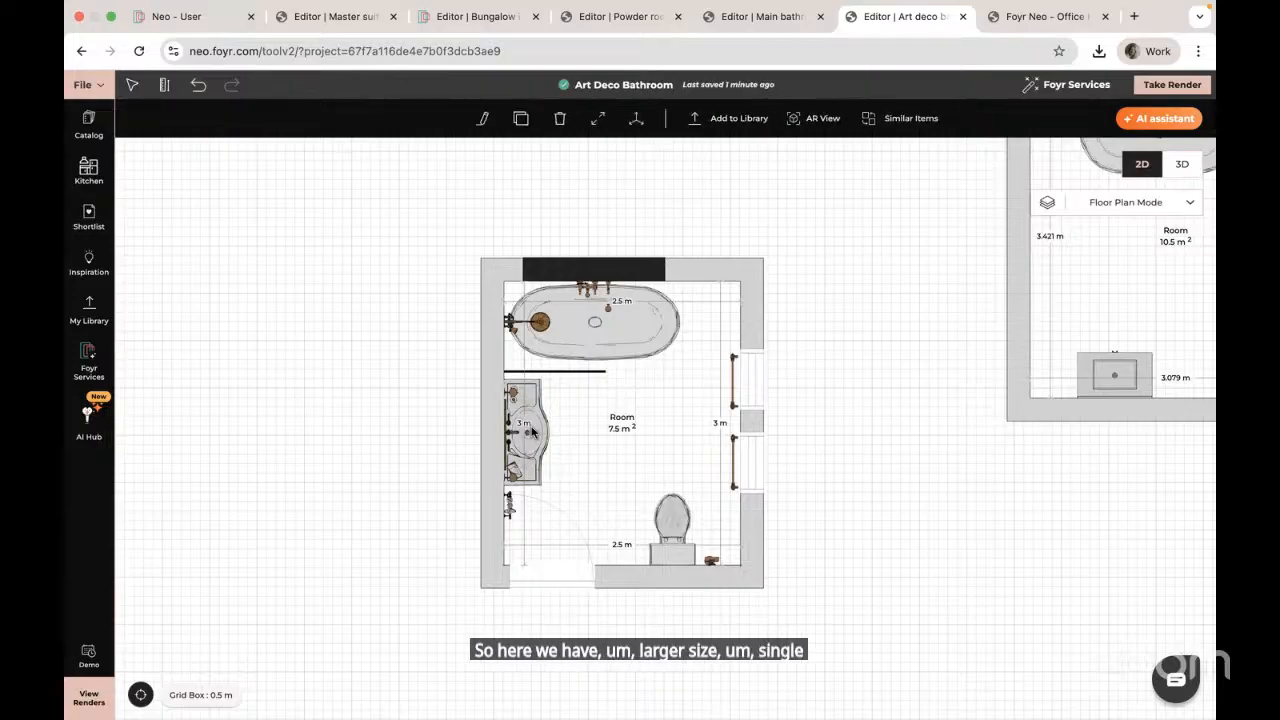
Step: Show the rooms in 3D and orbit from a top-down to a perspective view of the bathroom
{"action": "left_click", "coordinate": [1183, 166]}
{"action": "left_click_drag", "start_coordinate": [534, 574], "coordinate": [363, 406]}
{"action": "scroll", "coordinate": [363, 406], "scroll_direction": "up", "scroll_amount": 6}
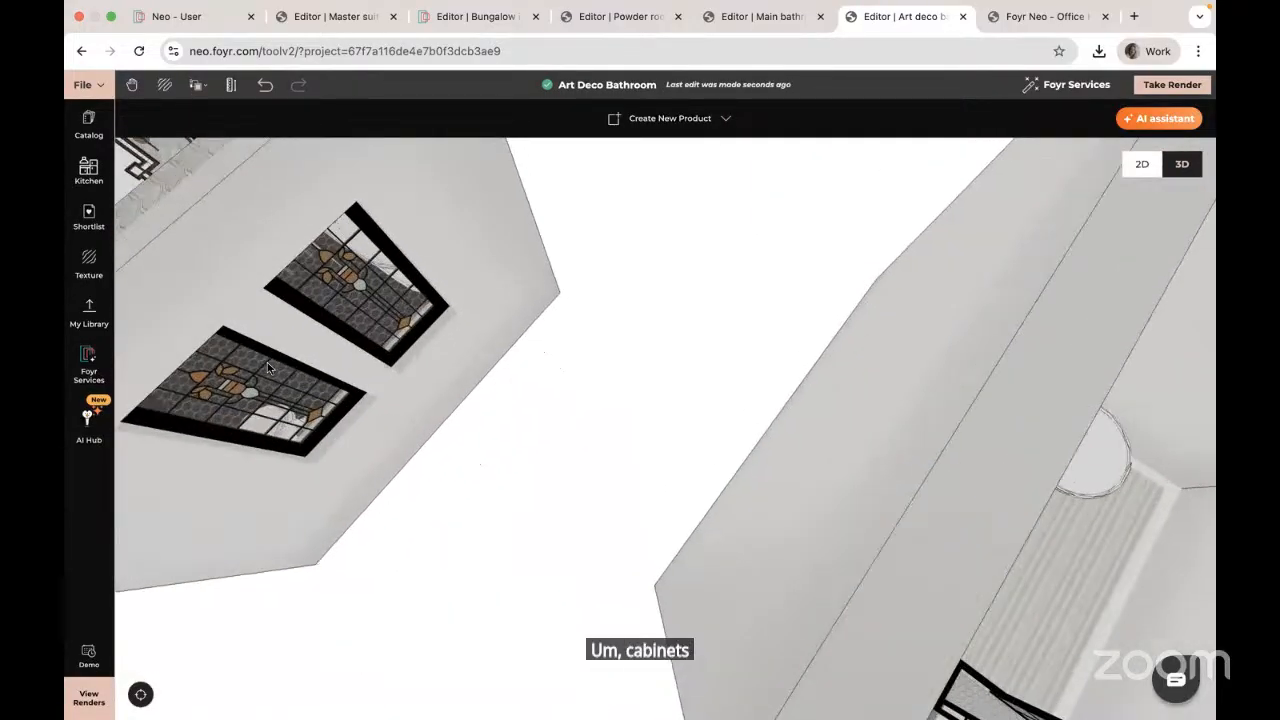
{"action": "right_click_drag", "start_coordinate": [267, 362], "coordinate": [620, 472]}
{"action": "left_click_drag", "start_coordinate": [620, 472], "coordinate": [518, 502]}
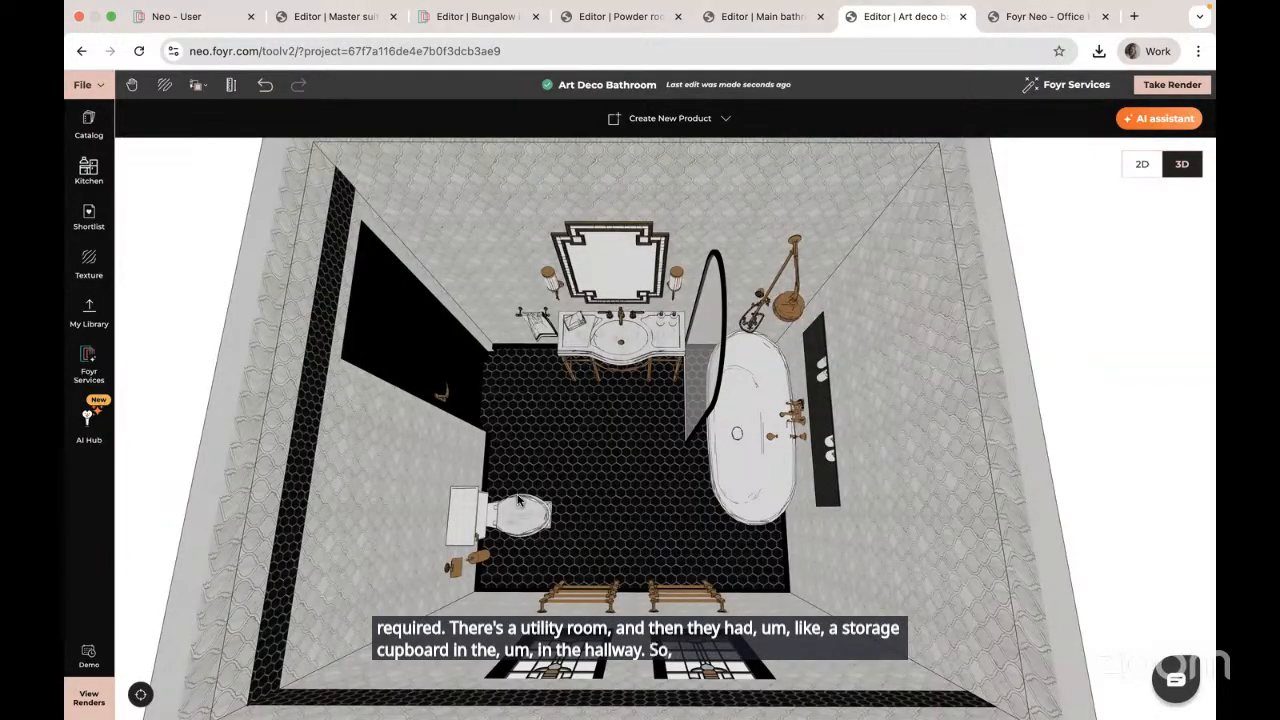
{"action": "left_click_drag", "start_coordinate": [517, 476], "coordinate": [627, 401]}
{"action": "scroll", "coordinate": [629, 401], "scroll_direction": "up", "scroll_amount": 3}
{"action": "scroll", "coordinate": [859, 412], "scroll_direction": "up", "scroll_amount": 5}
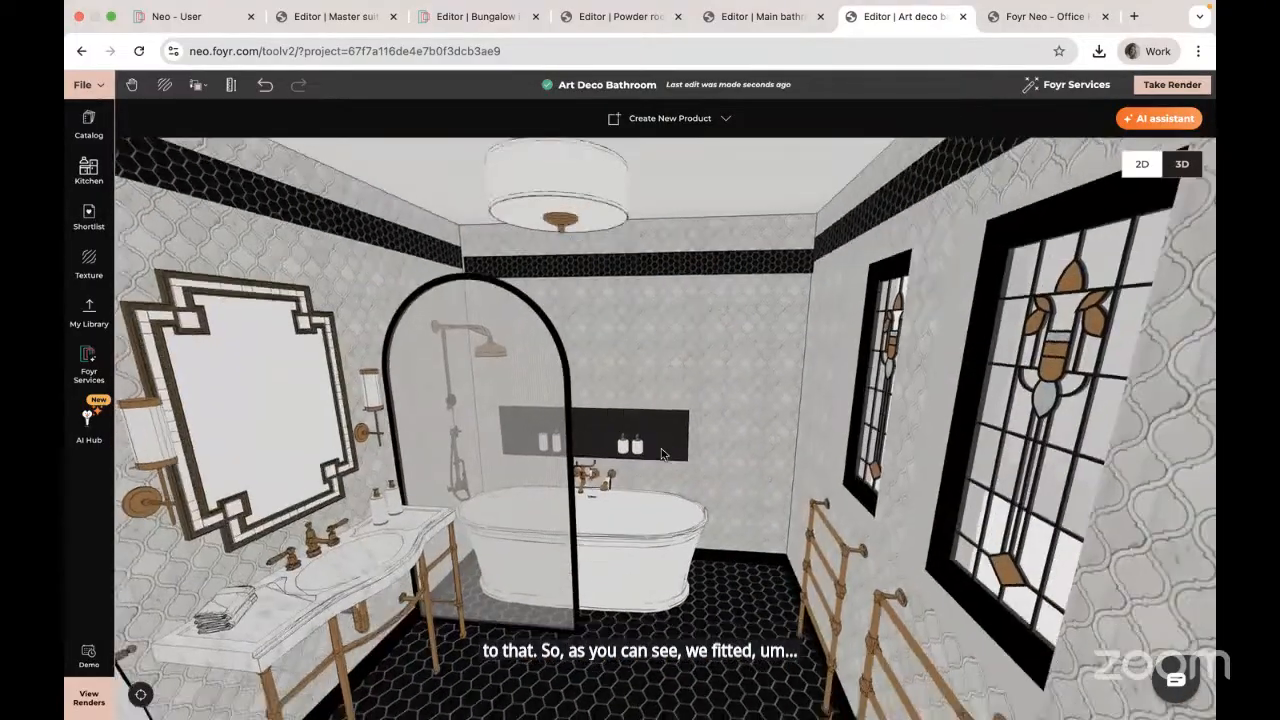
Step: Frame the vanity and glass shower screen, then open the screen with Modify in the product editor
{"action": "left_click_drag", "start_coordinate": [661, 454], "coordinate": [670, 446]}
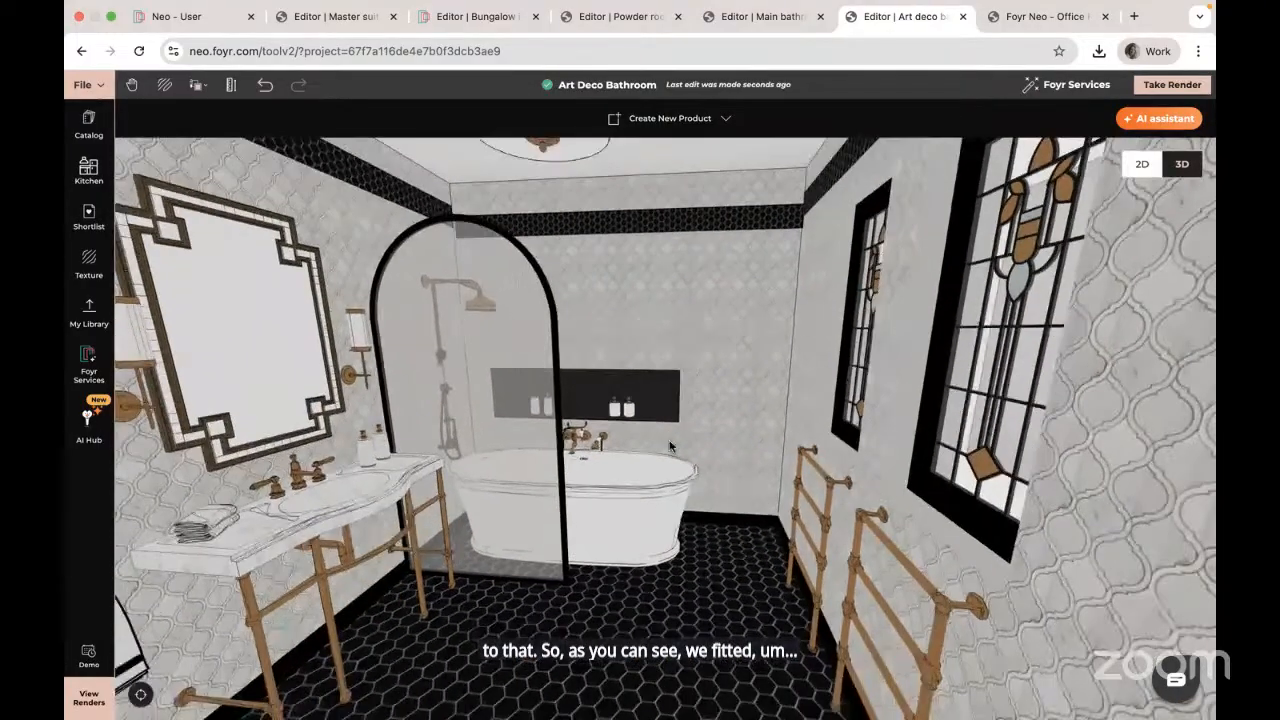
{"action": "left_click_drag", "start_coordinate": [679, 550], "coordinate": [571, 296]}
{"action": "scroll", "coordinate": [545, 349], "scroll_direction": "up", "scroll_amount": 5}
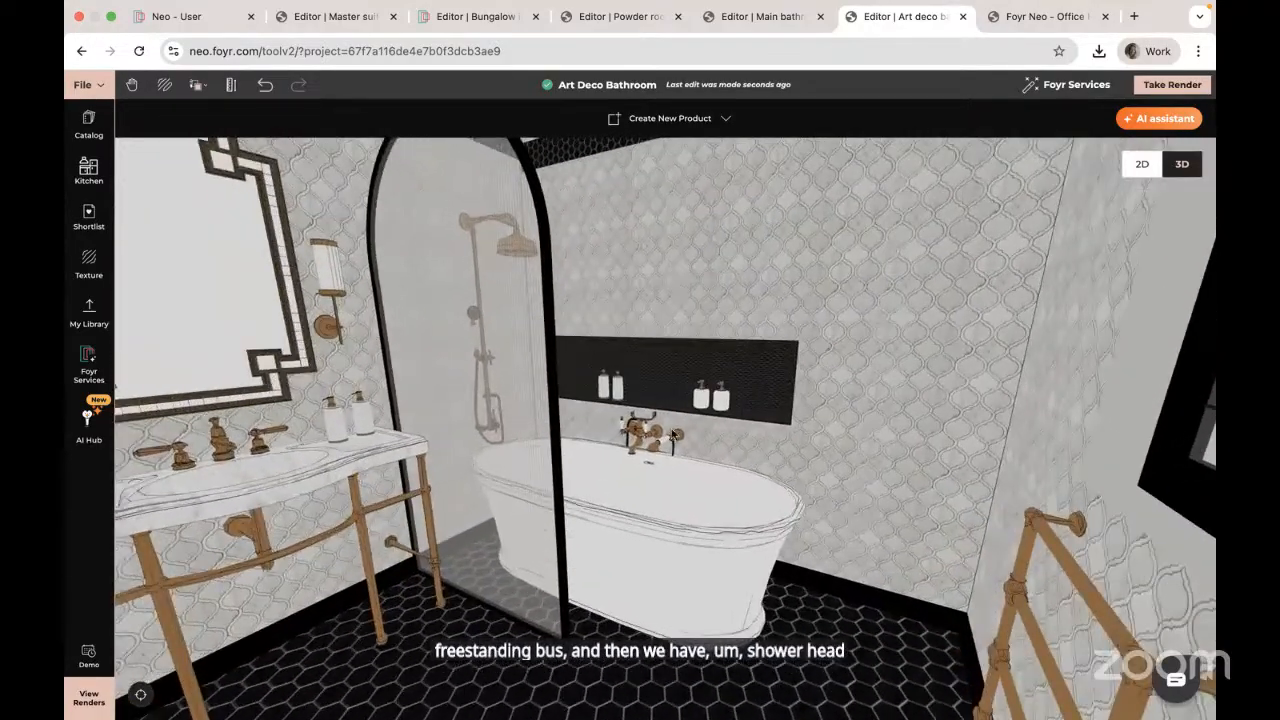
{"action": "left_click_drag", "start_coordinate": [587, 352], "coordinate": [740, 412]}
{"action": "scroll", "coordinate": [741, 412], "scroll_direction": "up", "scroll_amount": 3}
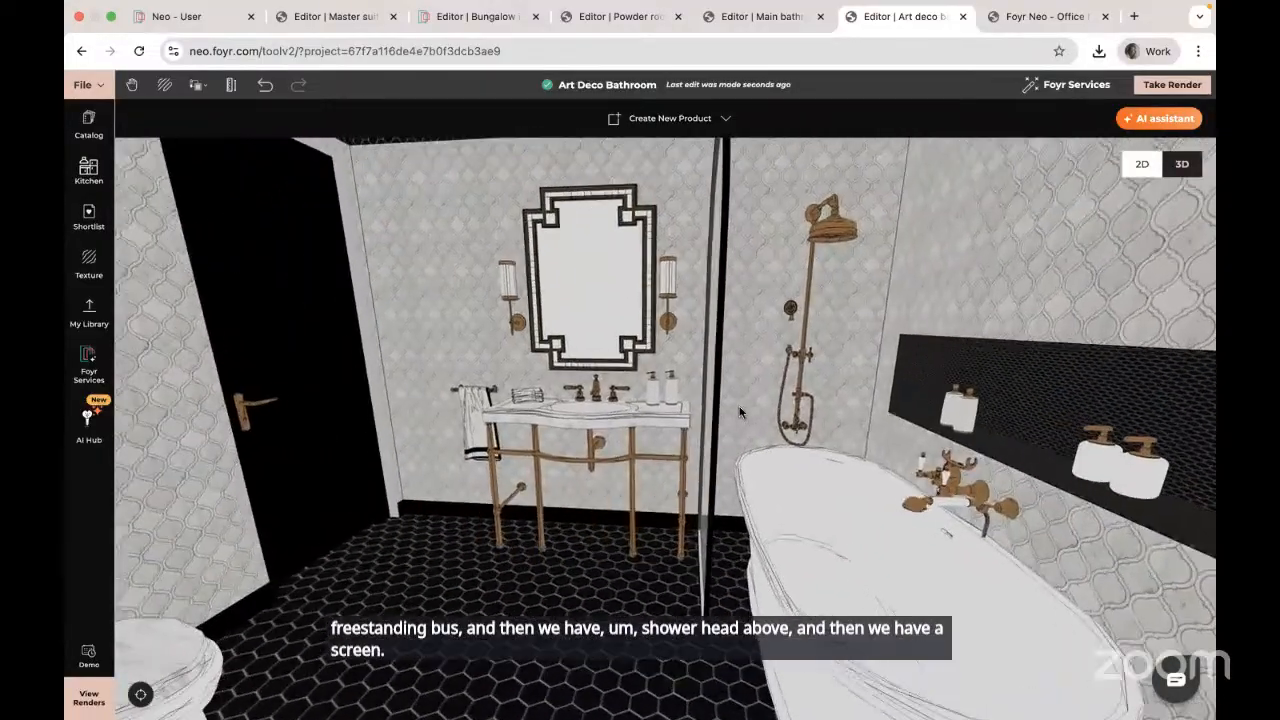
{"action": "left_click", "coordinate": [730, 302]}
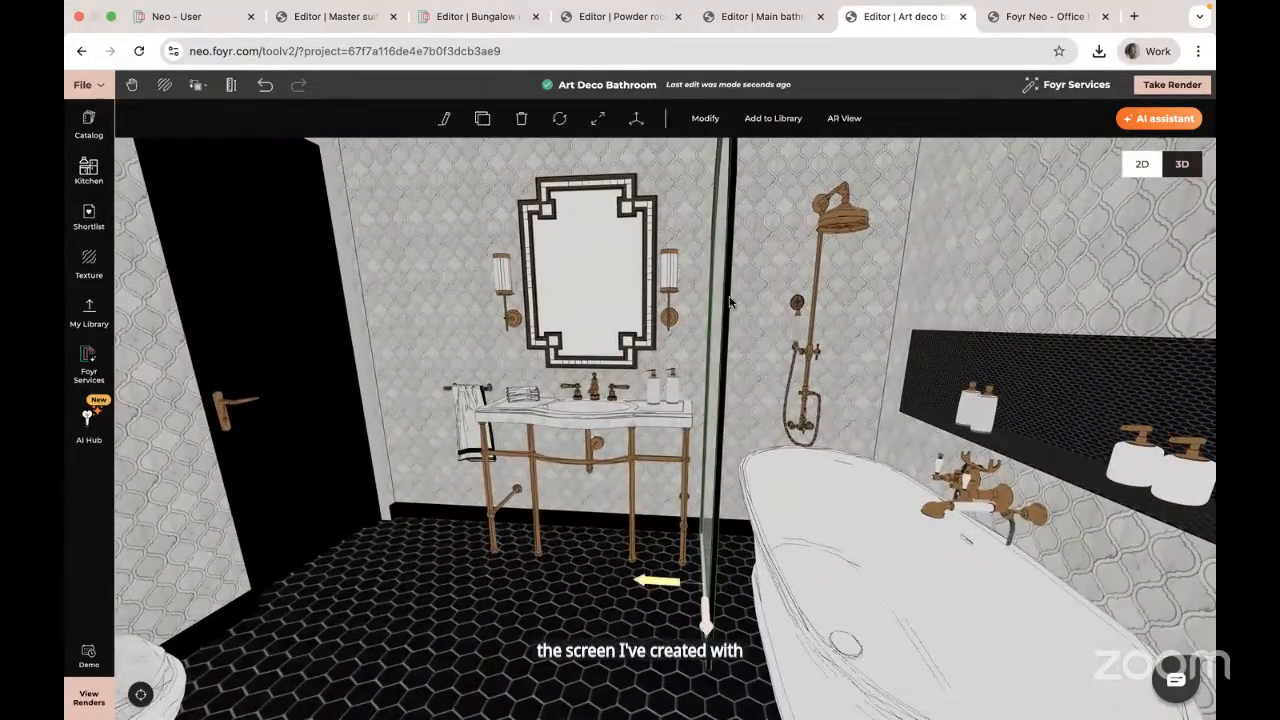
{"action": "left_click", "coordinate": [720, 119]}
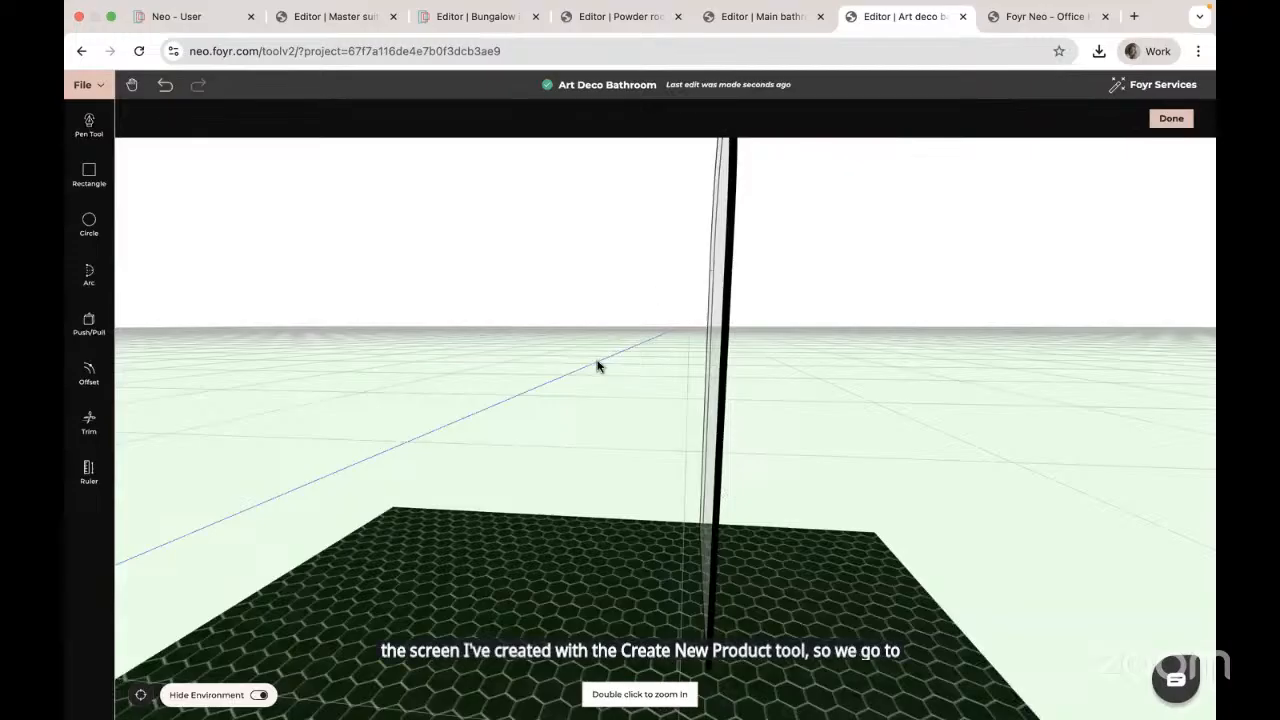
Step: Orbit around the standalone arched glass shower screen to view it face-on
{"action": "left_click_drag", "start_coordinate": [597, 366], "coordinate": [647, 350]}
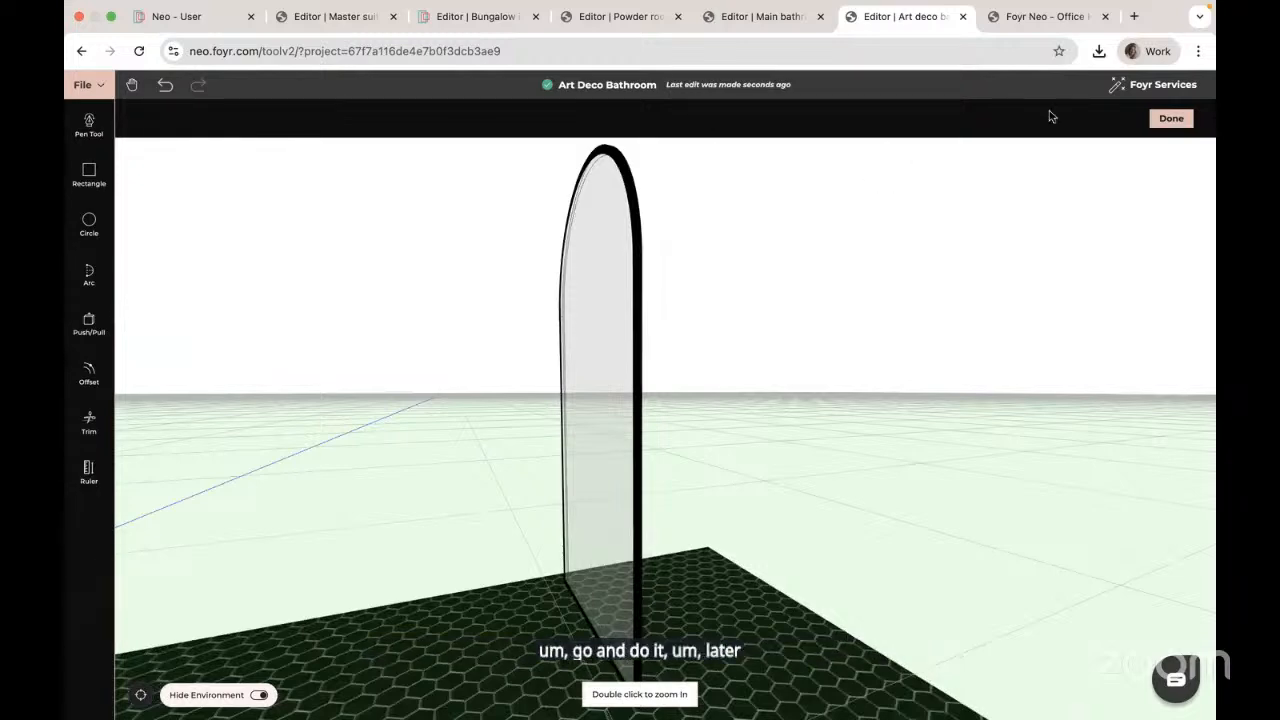
{"action": "left_click", "coordinate": [1170, 119]}
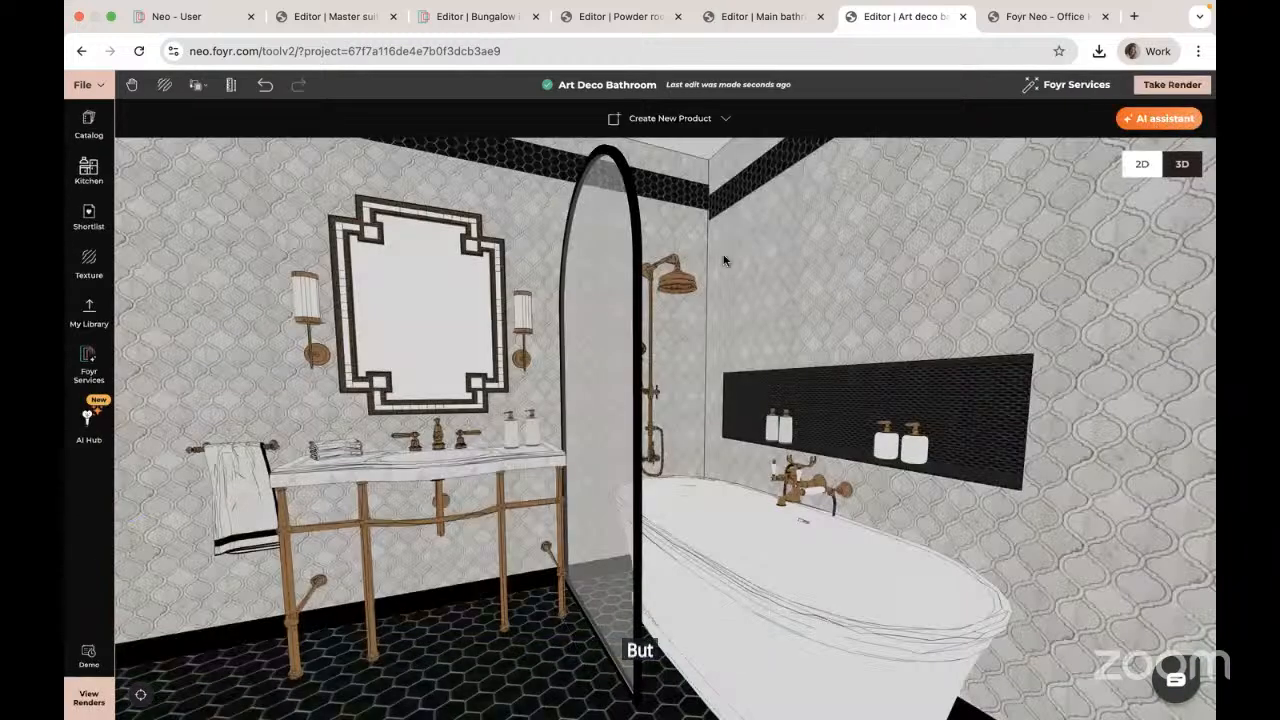
{"action": "left_click_drag", "start_coordinate": [618, 335], "coordinate": [500, 320]}
{"action": "left_click", "coordinate": [488, 320]}
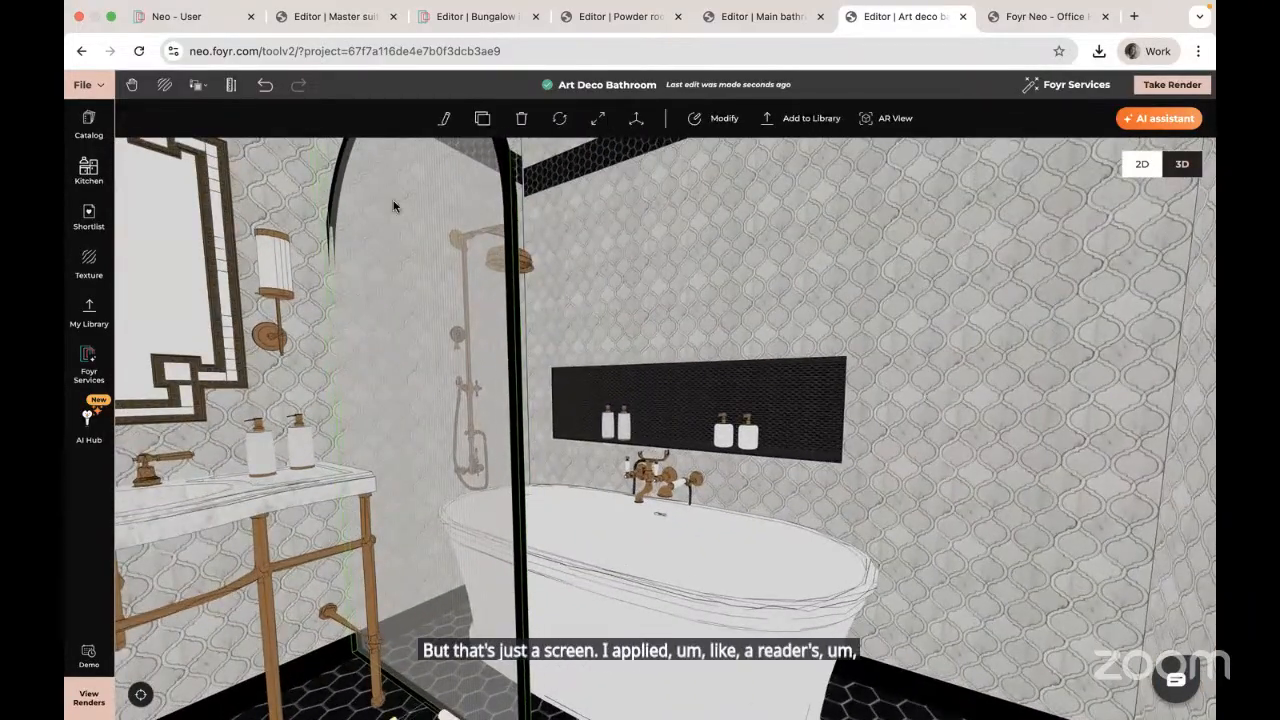
{"action": "left_click", "coordinate": [265, 86]}
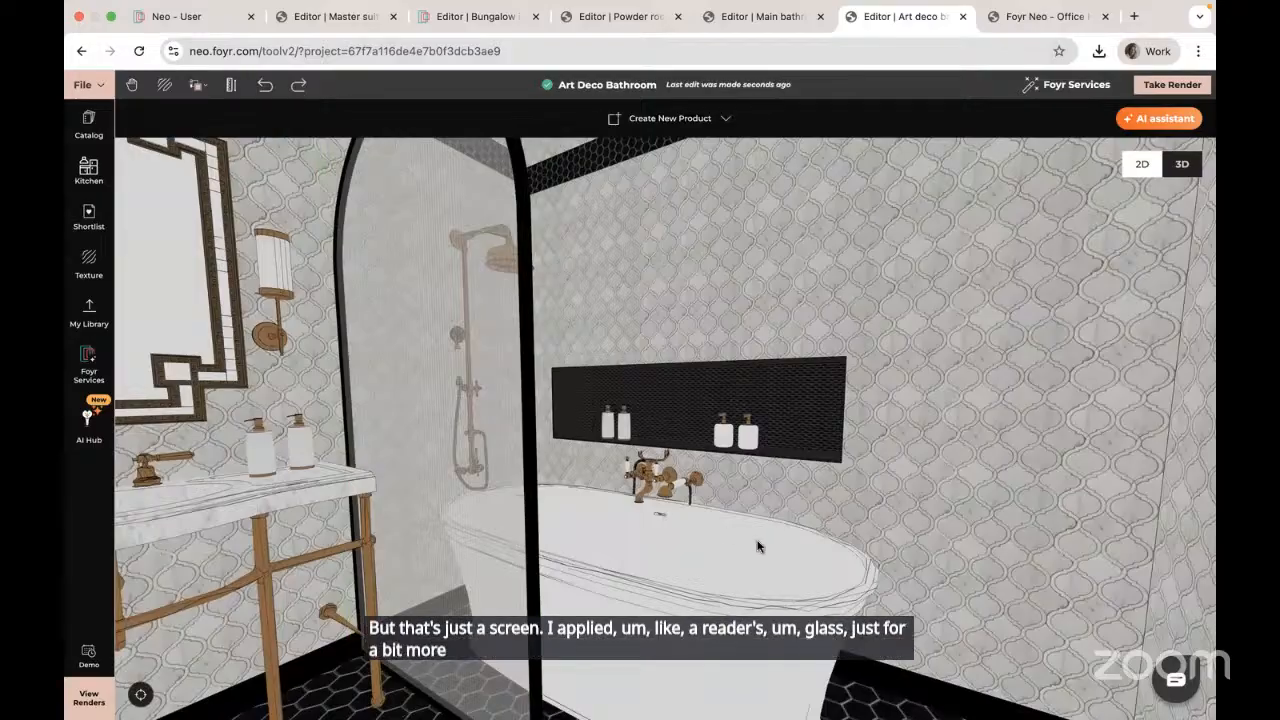
{"action": "left_click_drag", "start_coordinate": [757, 546], "coordinate": [904, 410]}
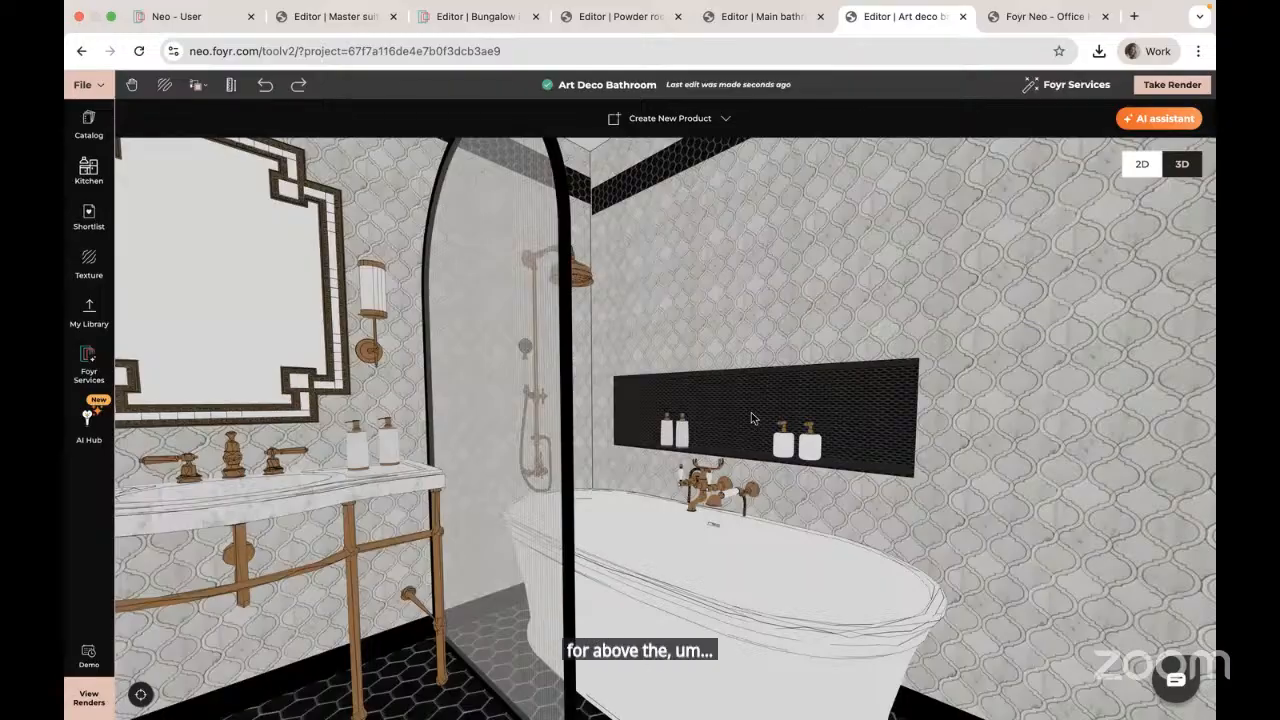
{"action": "left_click_drag", "start_coordinate": [692, 458], "coordinate": [743, 455]}
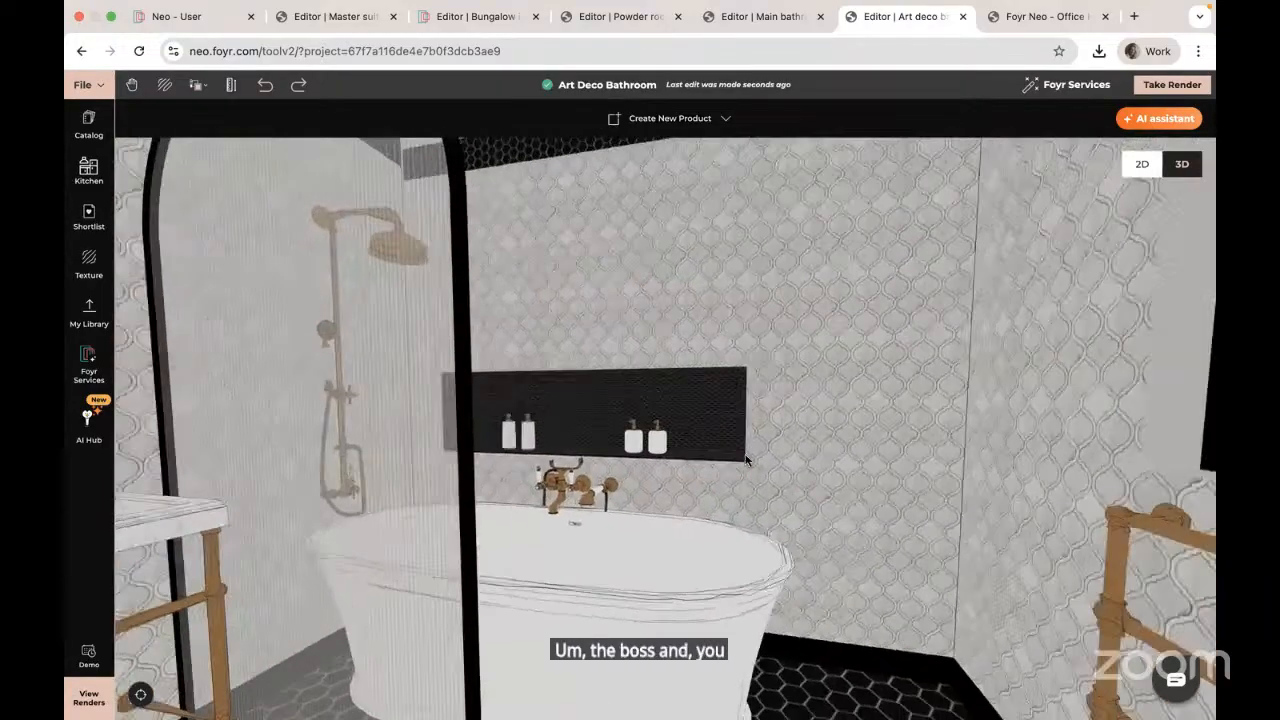
{"action": "left_click_drag", "start_coordinate": [730, 530], "coordinate": [737, 503]}
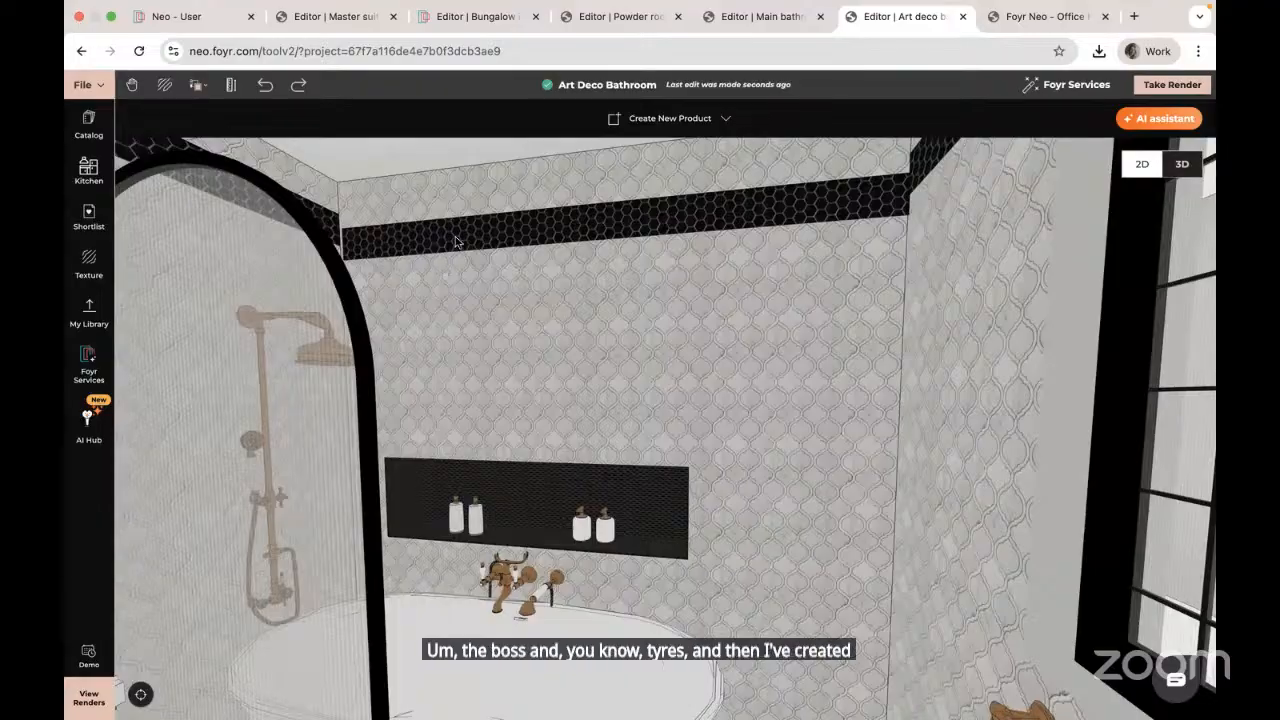
{"action": "left_click", "coordinate": [455, 237]}
{"action": "left_click_drag", "start_coordinate": [590, 280], "coordinate": [588, 262]}
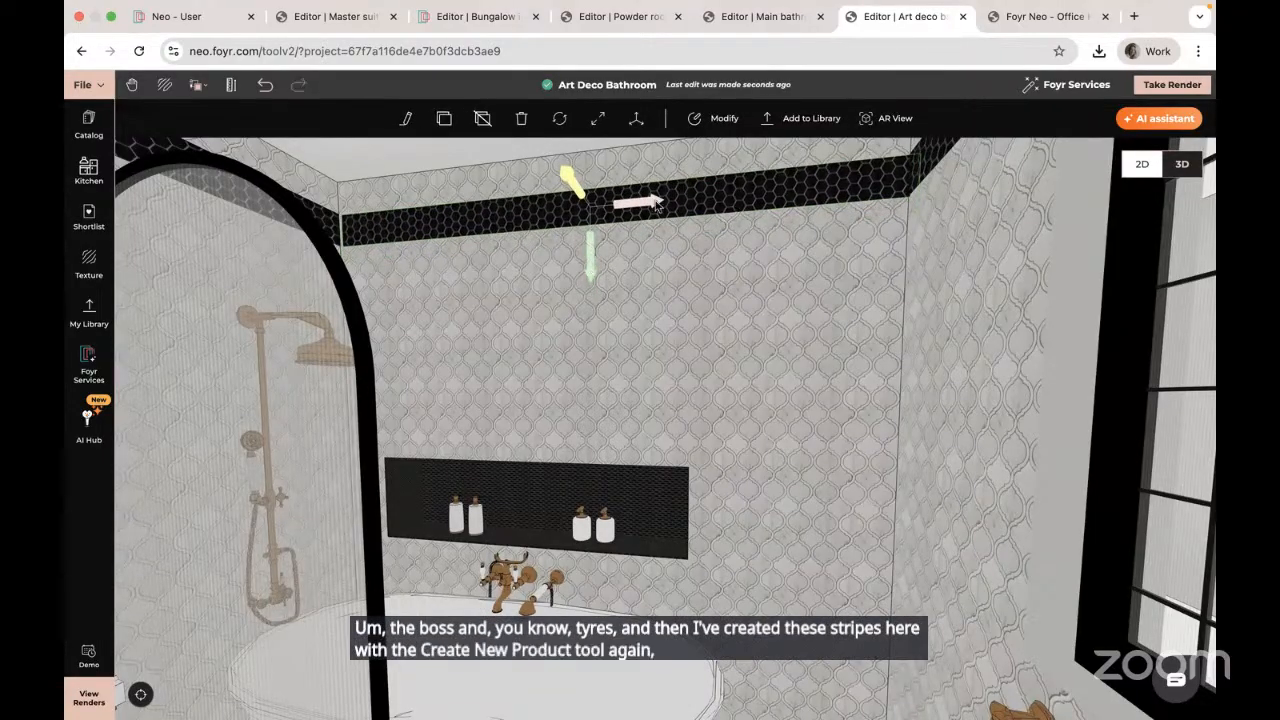
{"action": "left_click_drag", "start_coordinate": [640, 203], "coordinate": [586, 257]}
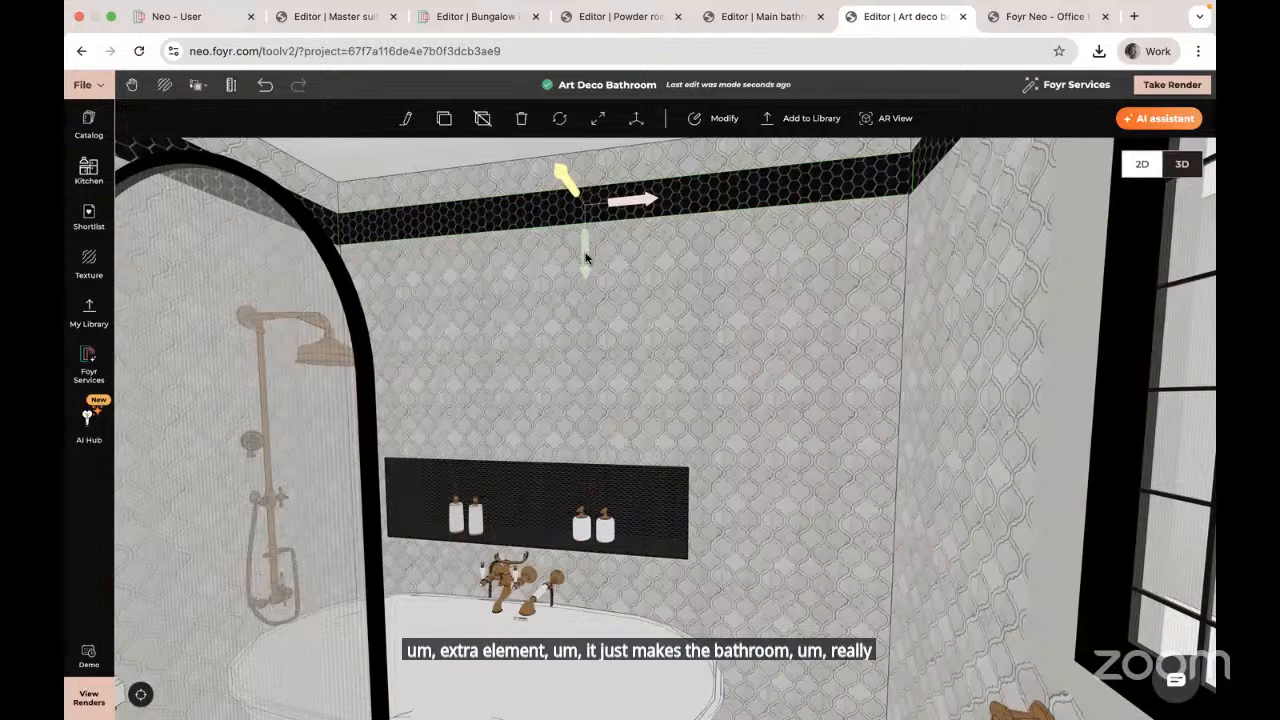
{"action": "left_click", "coordinate": [96, 512]}
{"action": "left_click_drag", "start_coordinate": [710, 519], "coordinate": [583, 514]}
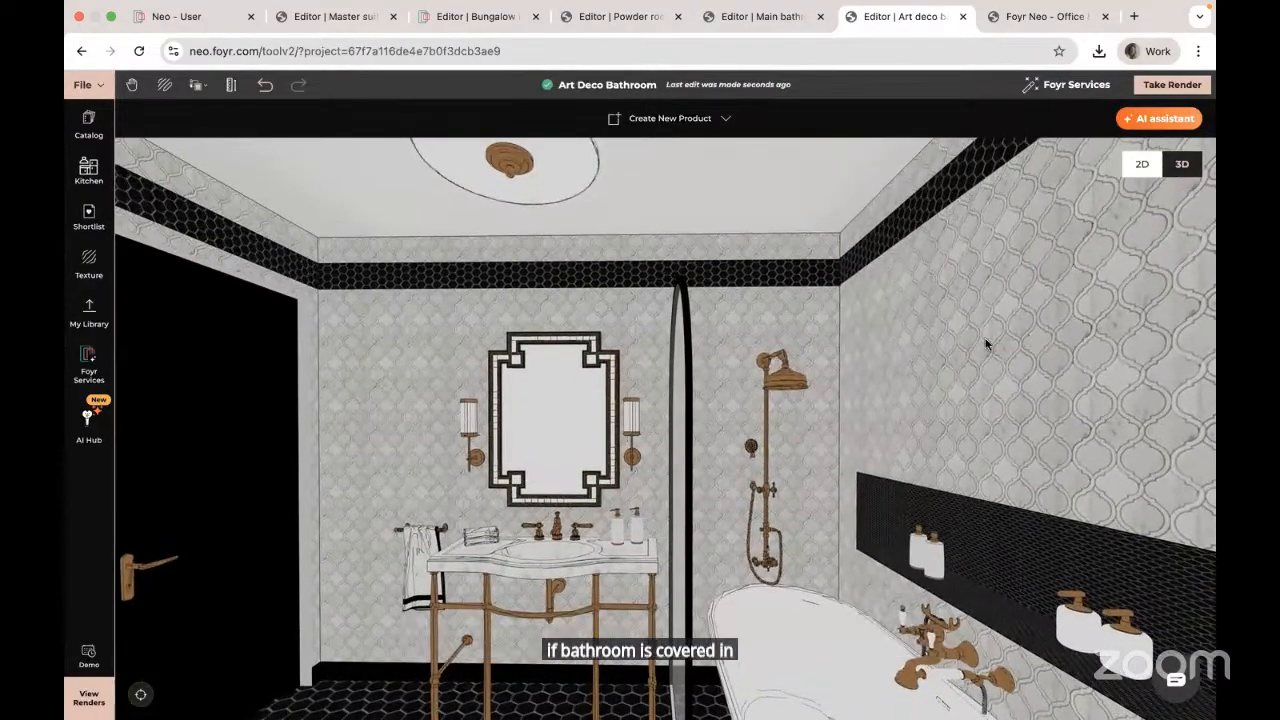
{"action": "left_click_drag", "start_coordinate": [557, 457], "coordinate": [657, 366]}
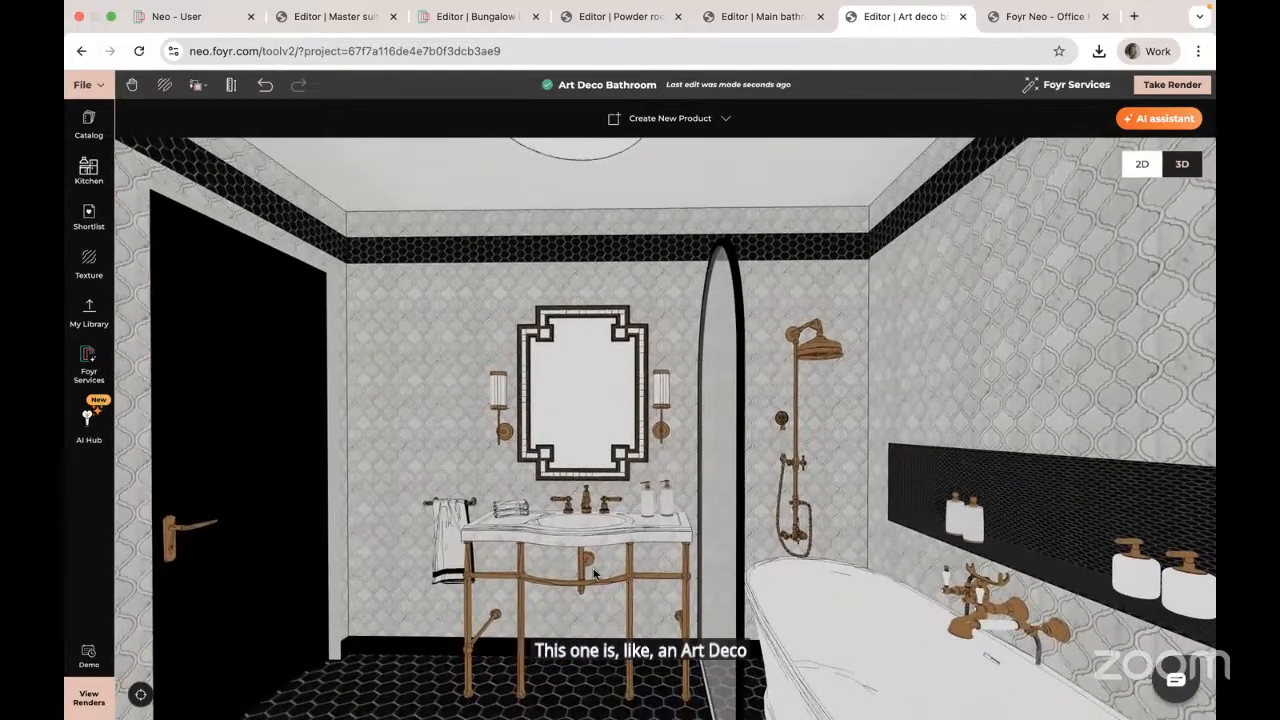
{"action": "left_click_drag", "start_coordinate": [594, 573], "coordinate": [436, 610]}
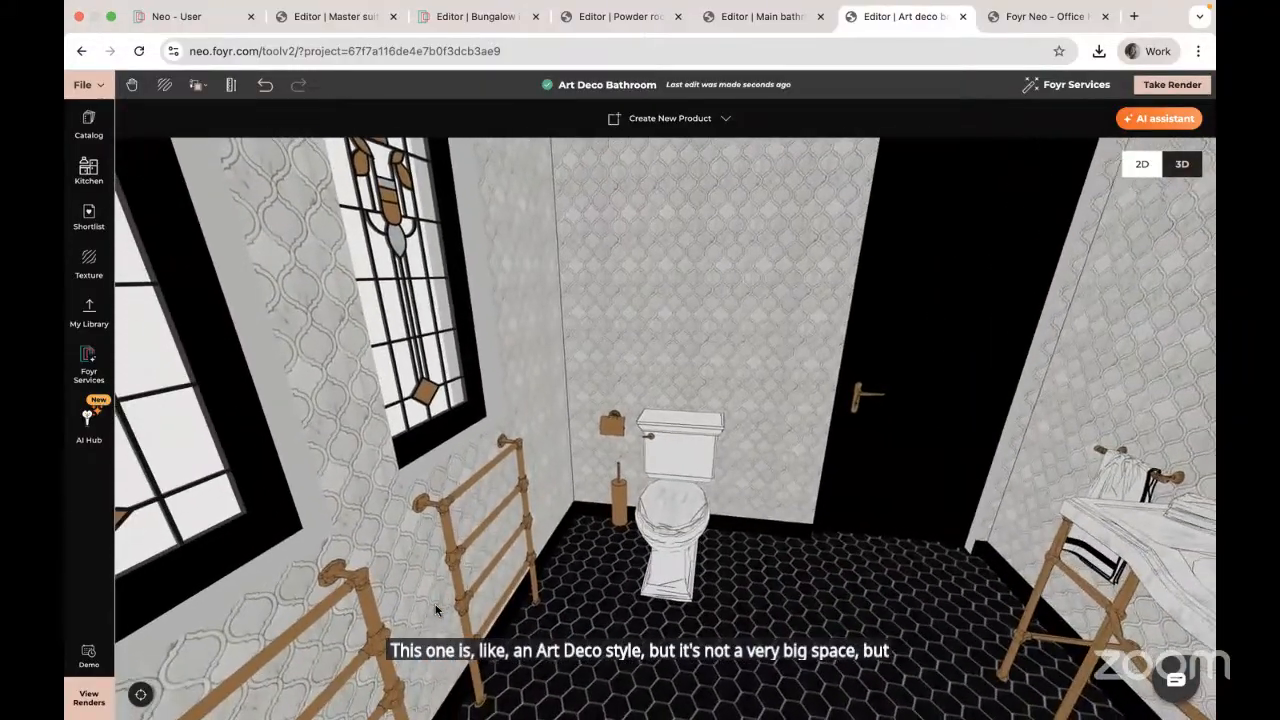
{"action": "left_click_drag", "start_coordinate": [637, 606], "coordinate": [675, 411]}
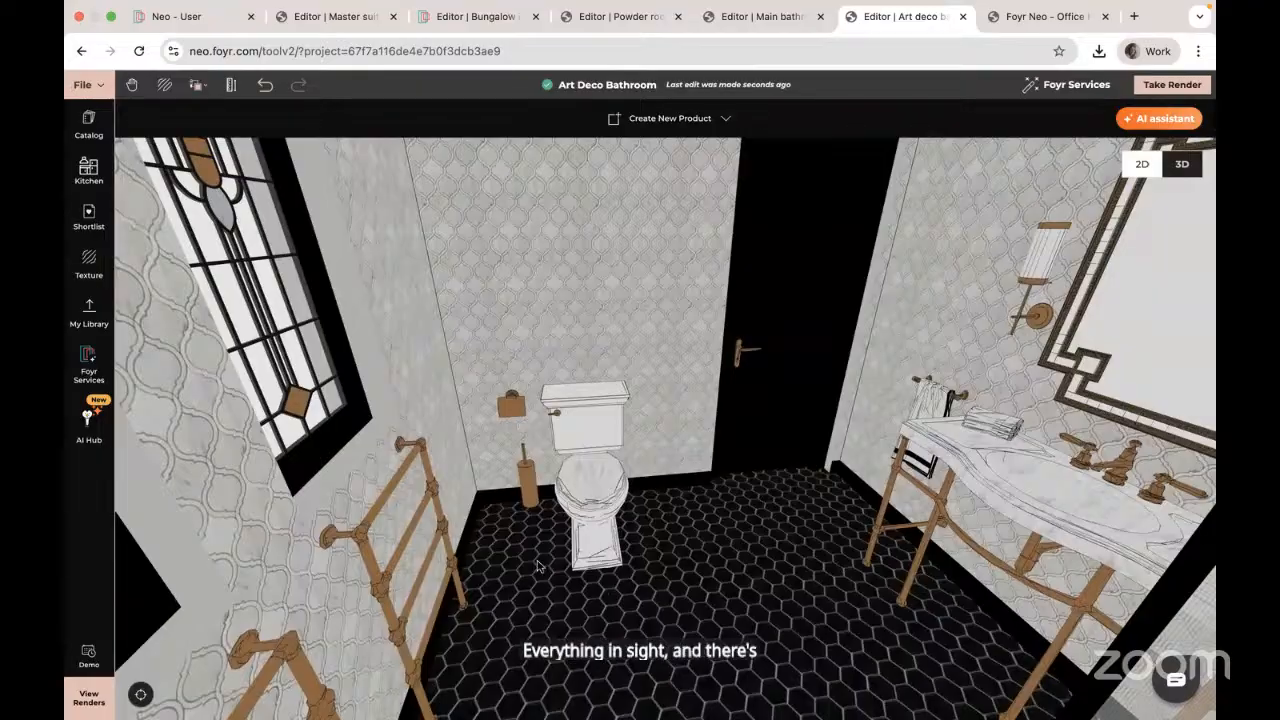
{"action": "left_click_drag", "start_coordinate": [537, 566], "coordinate": [648, 427]}
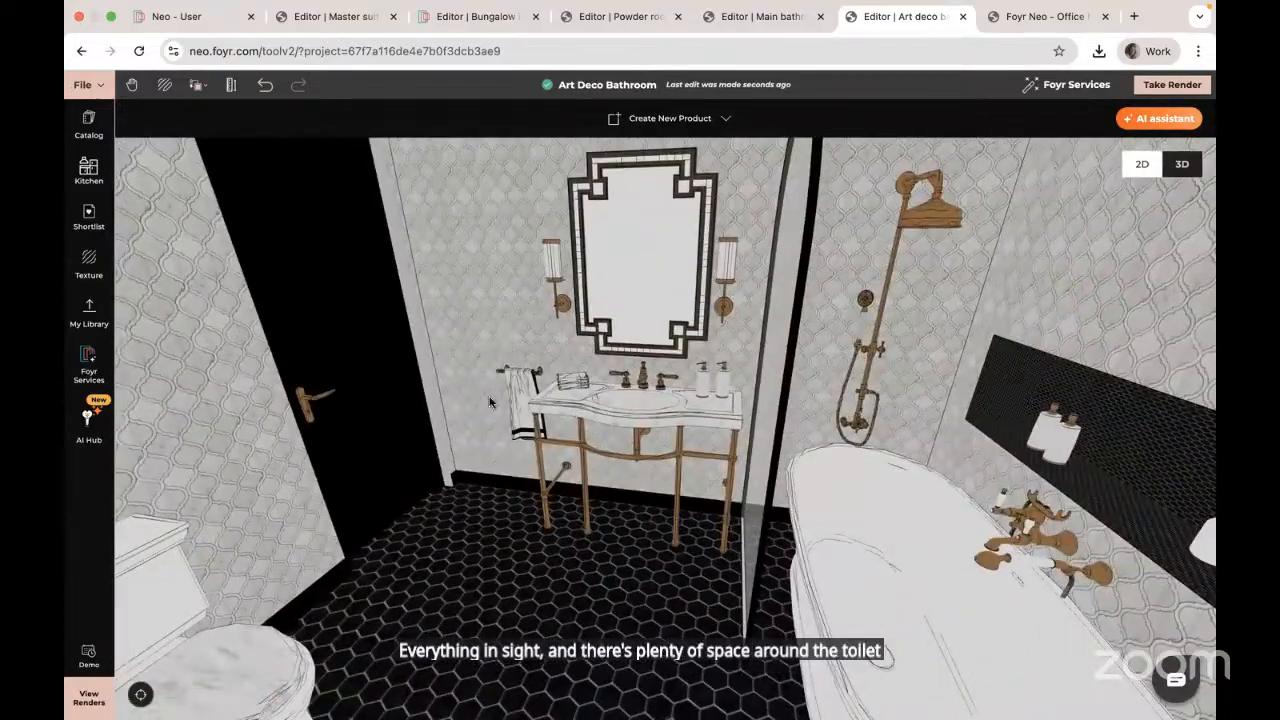
{"action": "left_click_drag", "start_coordinate": [632, 559], "coordinate": [448, 398]}
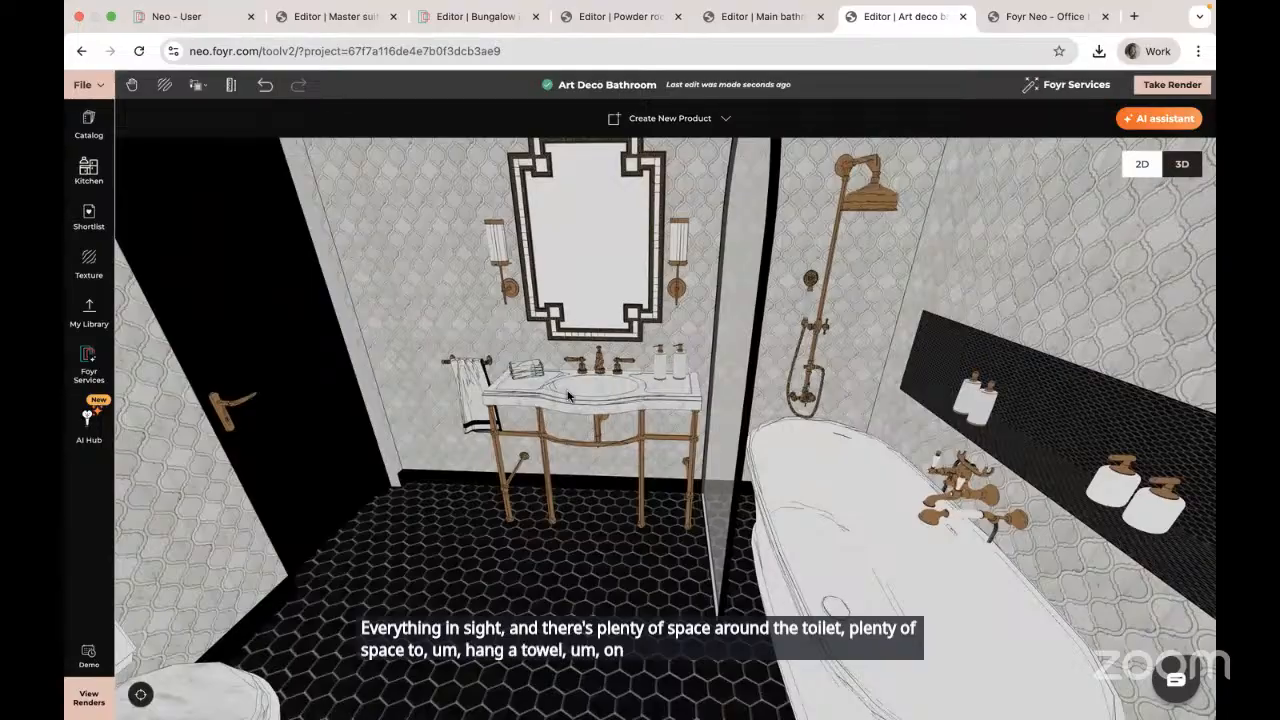
{"action": "left_click_drag", "start_coordinate": [493, 558], "coordinate": [637, 510]}
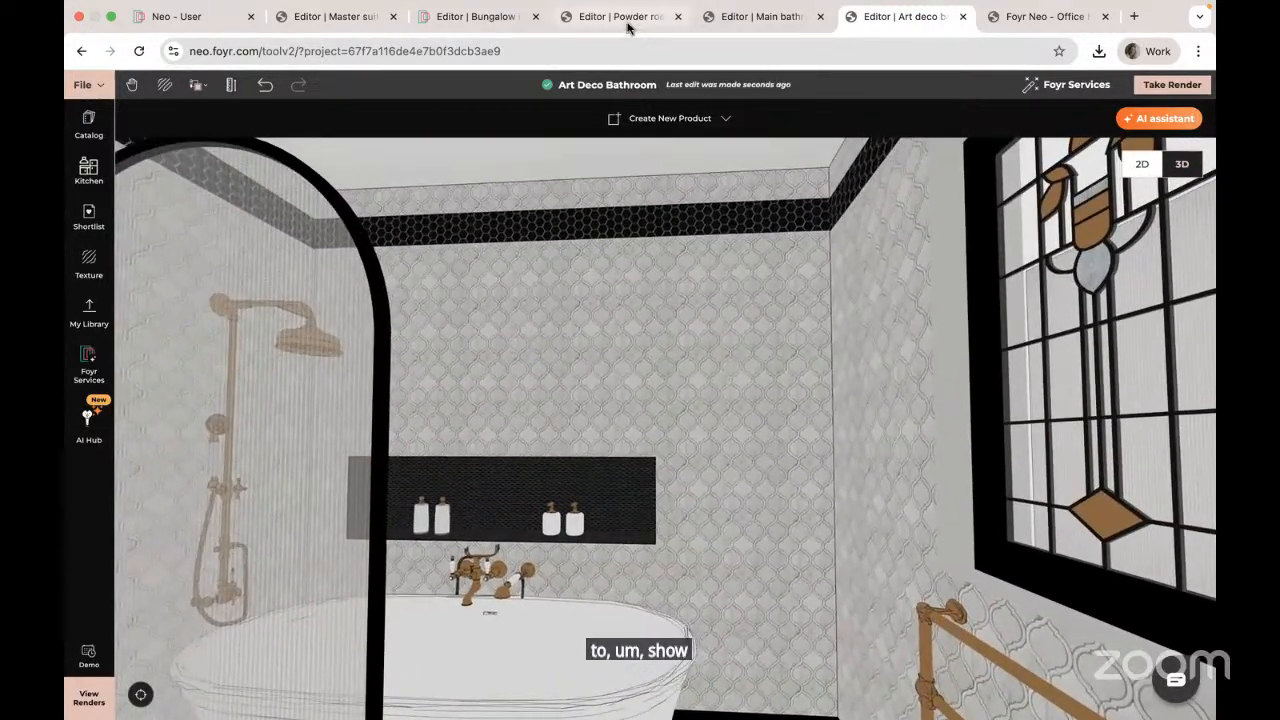
Step: Switch to the Master Suite project, close the catalog, and zoom in to centre the 6.0 m² marble bathroom
{"action": "left_click", "coordinate": [353, 17]}
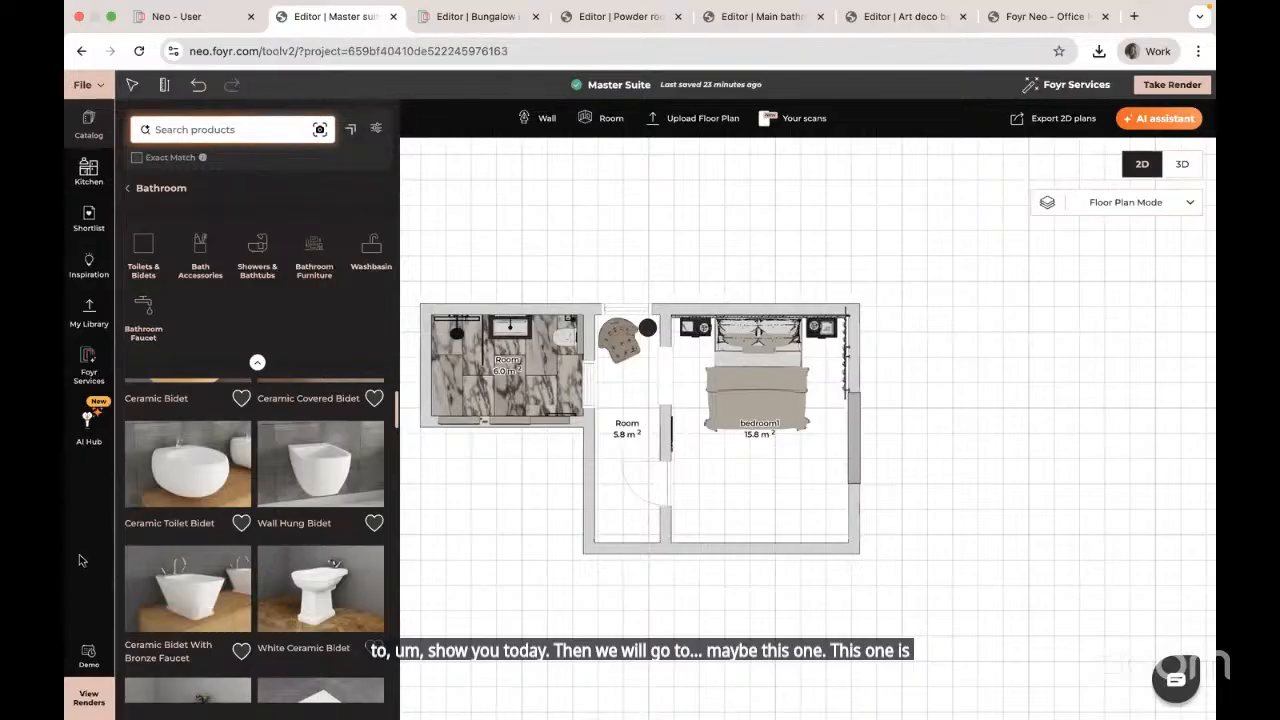
{"action": "left_click", "coordinate": [466, 448]}
{"action": "scroll", "coordinate": [475, 450], "scroll_direction": "up", "scroll_amount": 1}
{"action": "scroll", "coordinate": [475, 450], "scroll_direction": "up", "scroll_amount": 1}
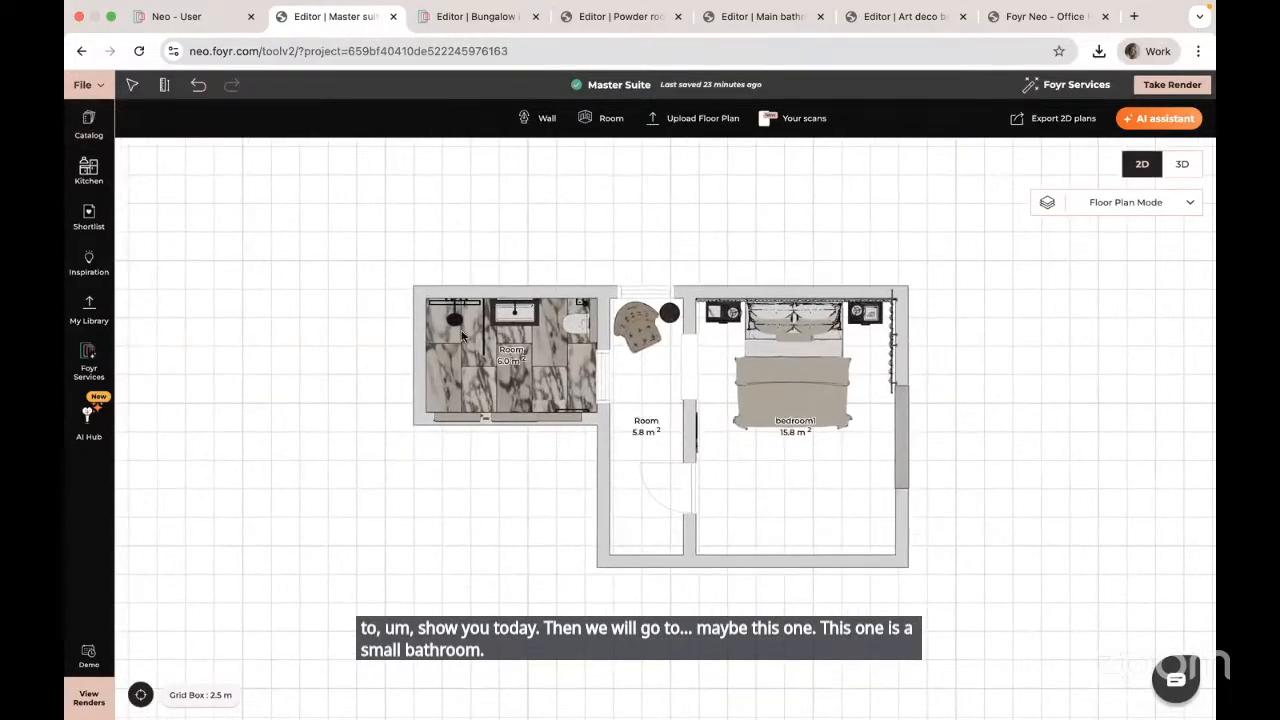
{"action": "scroll", "coordinate": [461, 335], "scroll_direction": "up", "scroll_amount": 2}
{"action": "scroll", "coordinate": [461, 335], "scroll_direction": "up", "scroll_amount": 3}
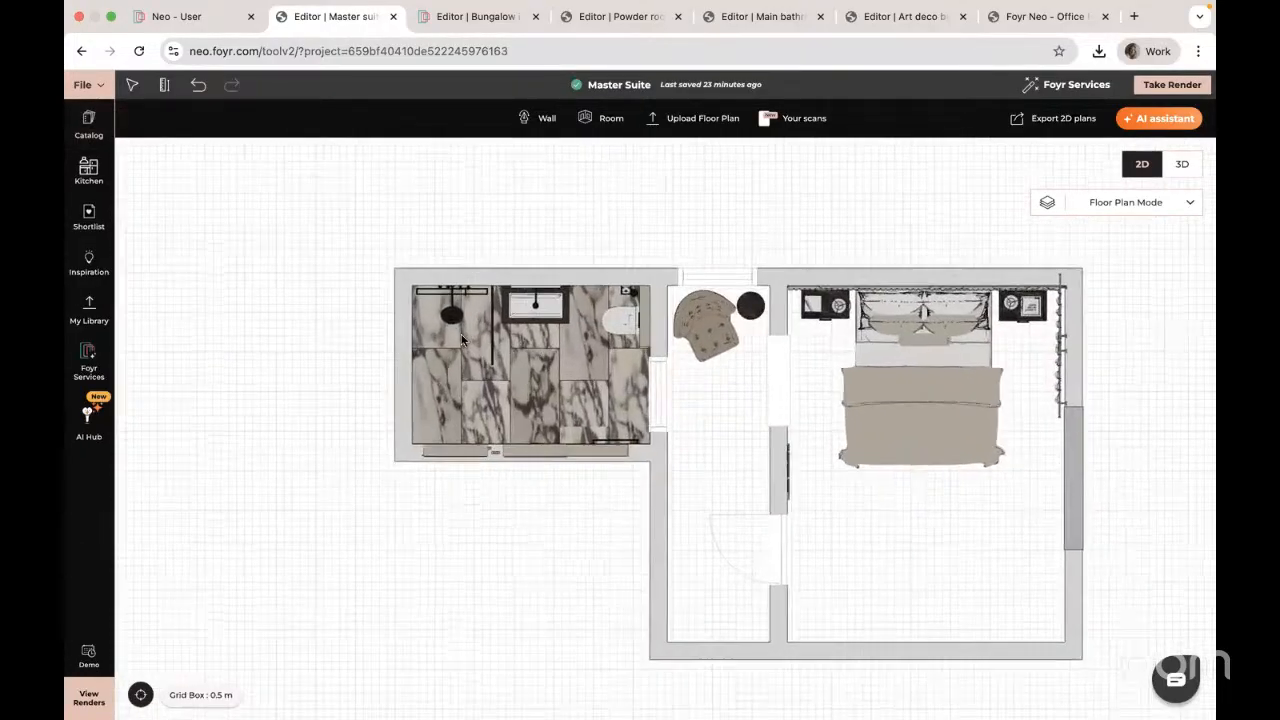
{"action": "scroll", "coordinate": [461, 334], "scroll_direction": "up", "scroll_amount": 3}
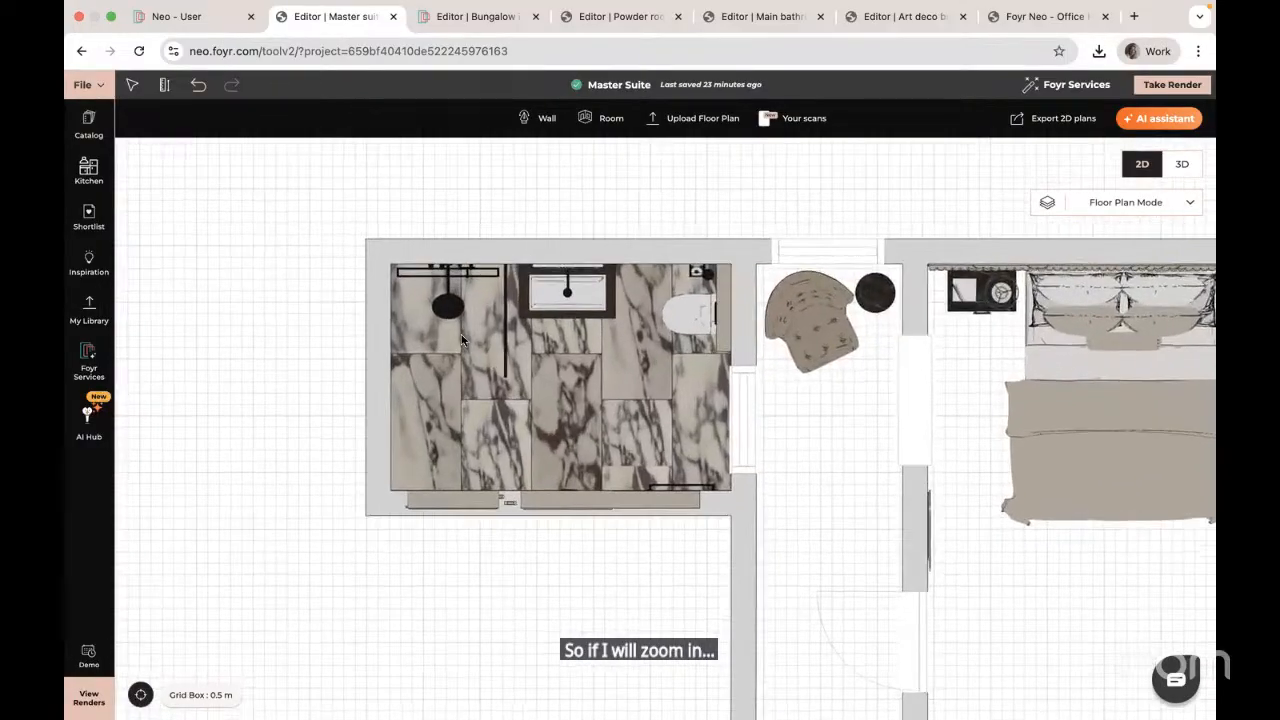
{"action": "scroll", "coordinate": [500, 320], "scroll_direction": "up", "scroll_amount": 1}
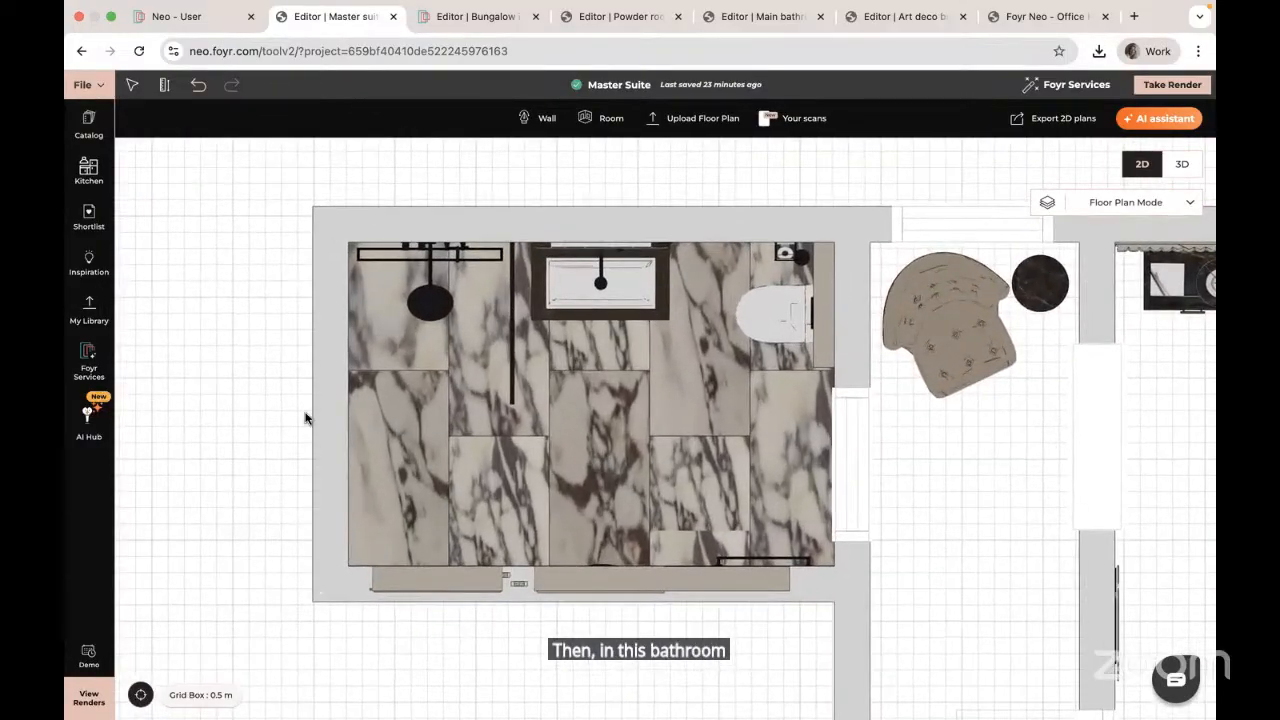
{"action": "left_click_drag", "start_coordinate": [237, 402], "coordinate": [275, 412]}
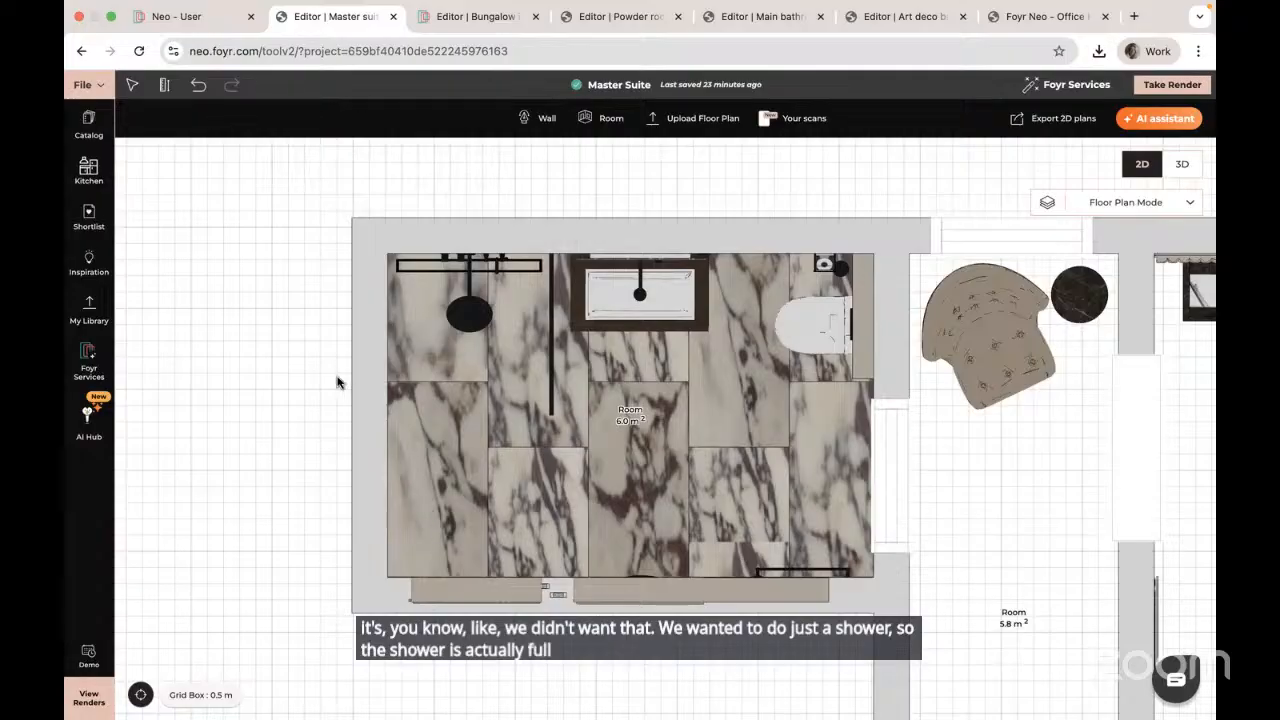
{"action": "left_click", "coordinate": [83, 84]}
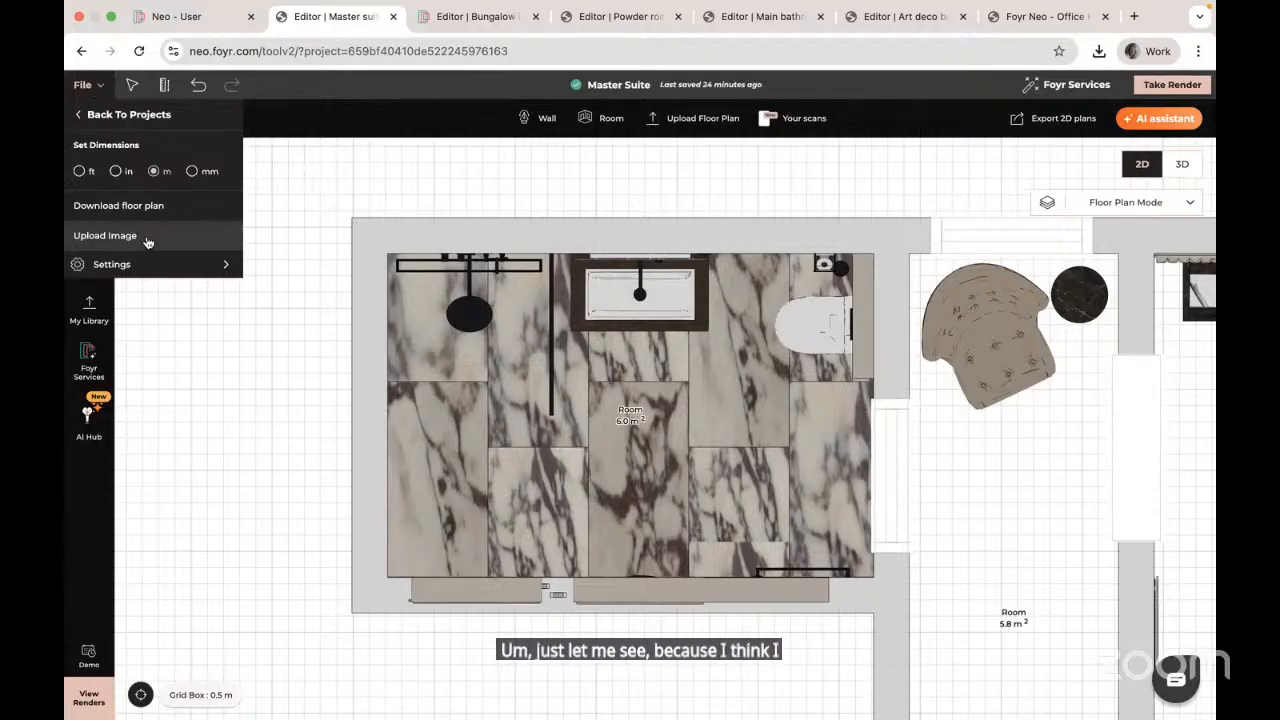
Step: Enable Default Dimensions in Settings to show the 3 m by 2 m bathroom, then select the vanity sink
{"action": "mouse_move", "coordinate": [145, 266]}
{"action": "scroll", "coordinate": [340, 370], "scroll_direction": "down", "scroll_amount": 3}
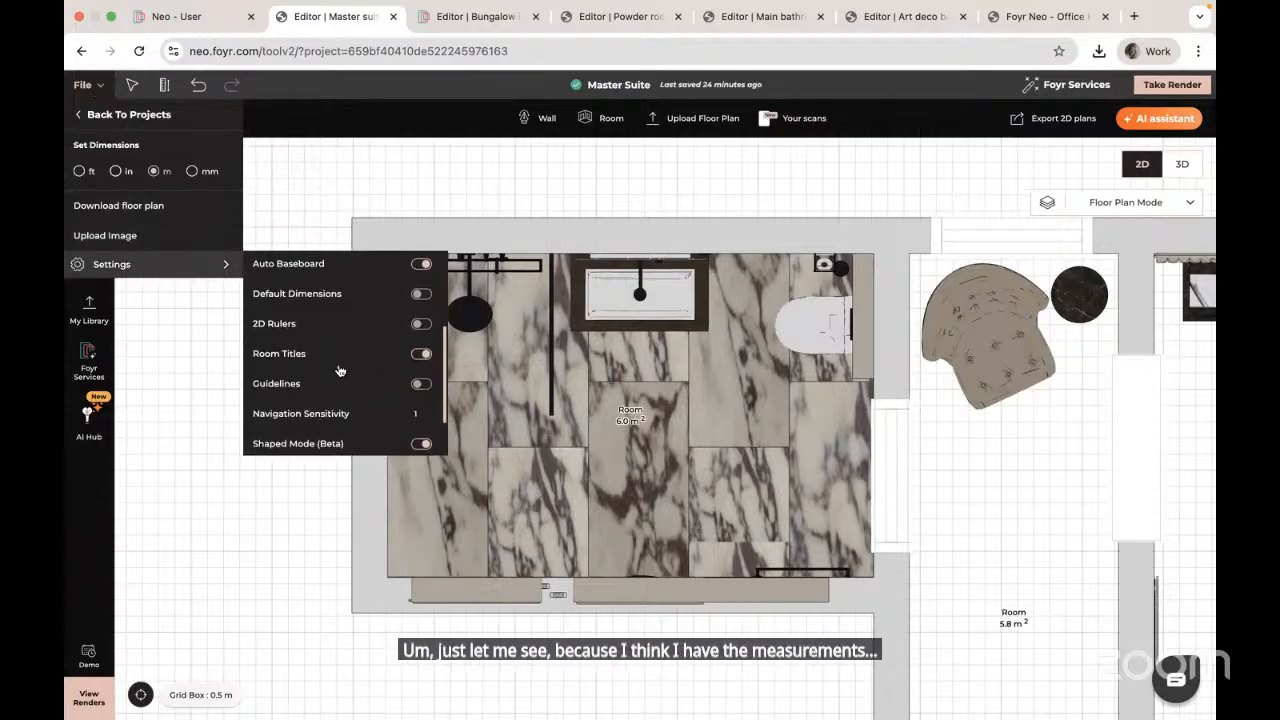
{"action": "left_click", "coordinate": [424, 296]}
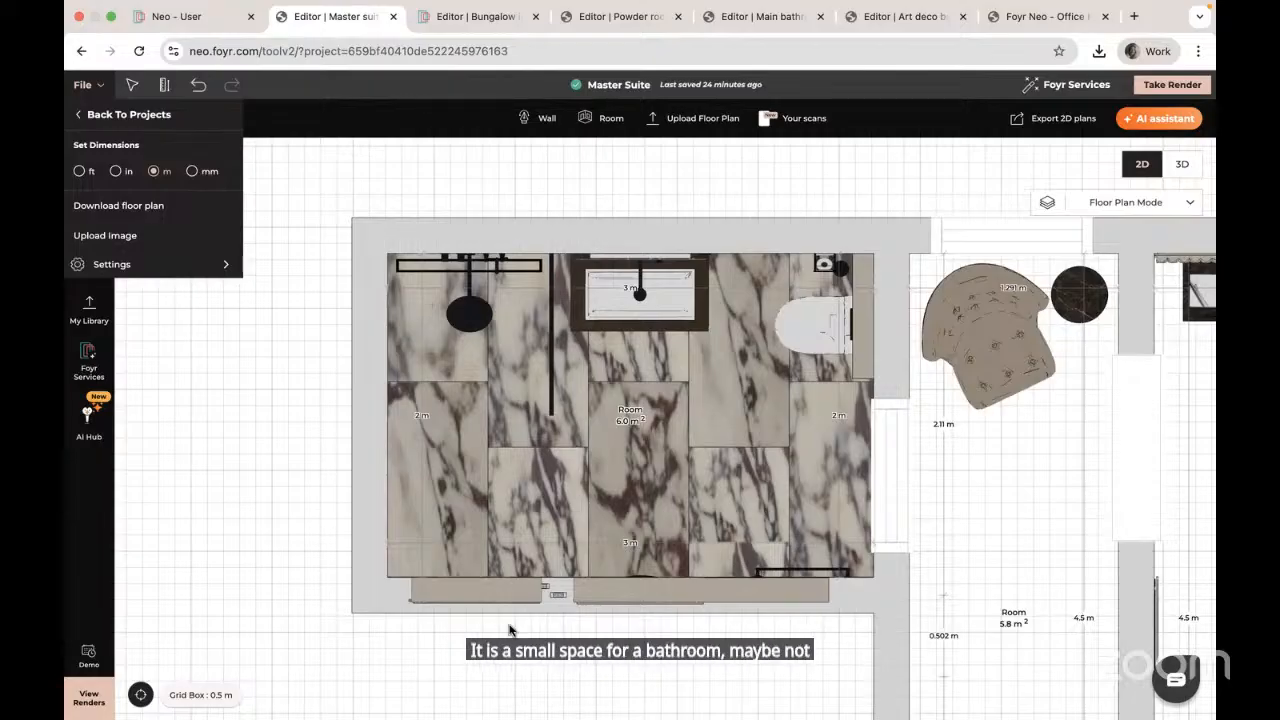
{"action": "left_click", "coordinate": [83, 525]}
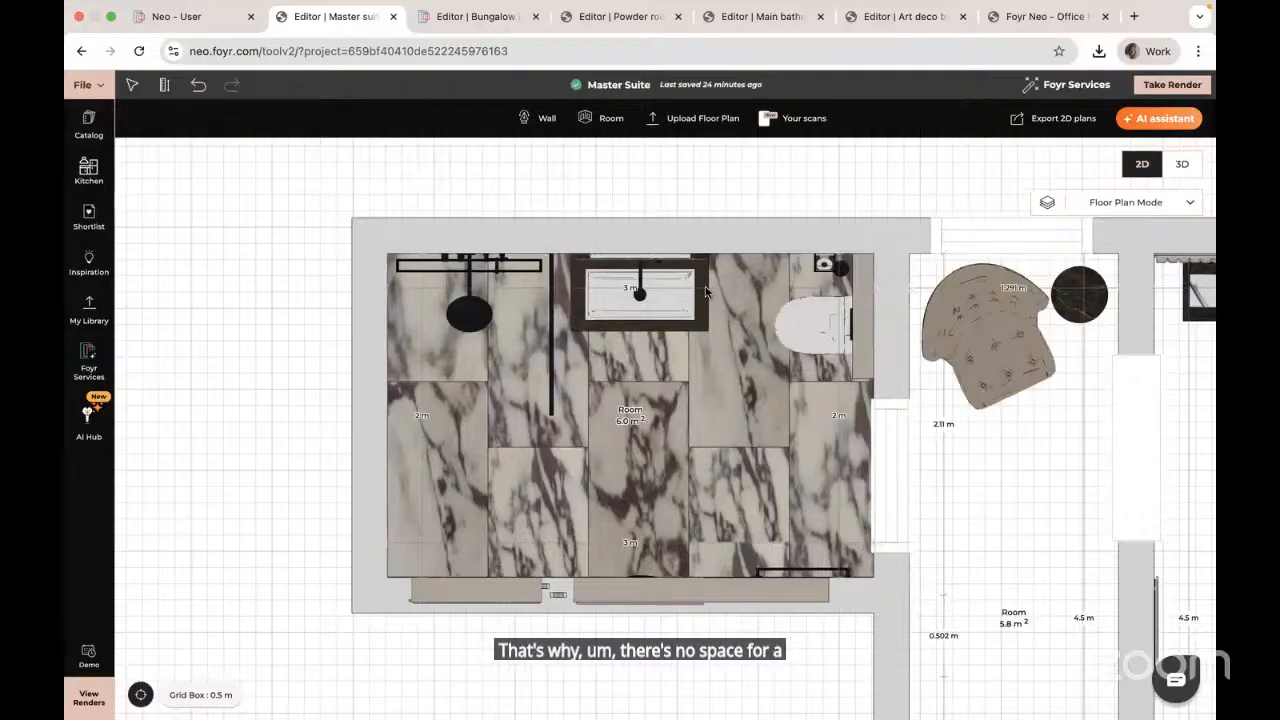
{"action": "left_click", "coordinate": [702, 282]}
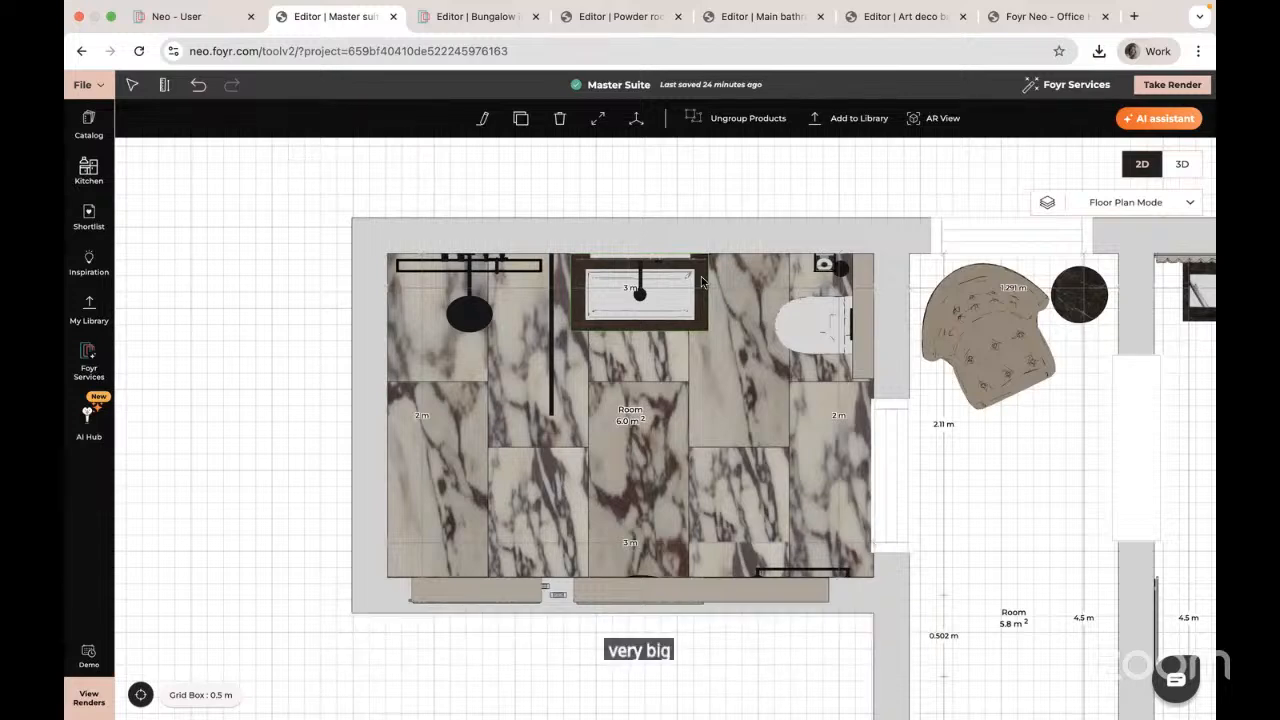
{"action": "left_click", "coordinate": [1182, 164]}
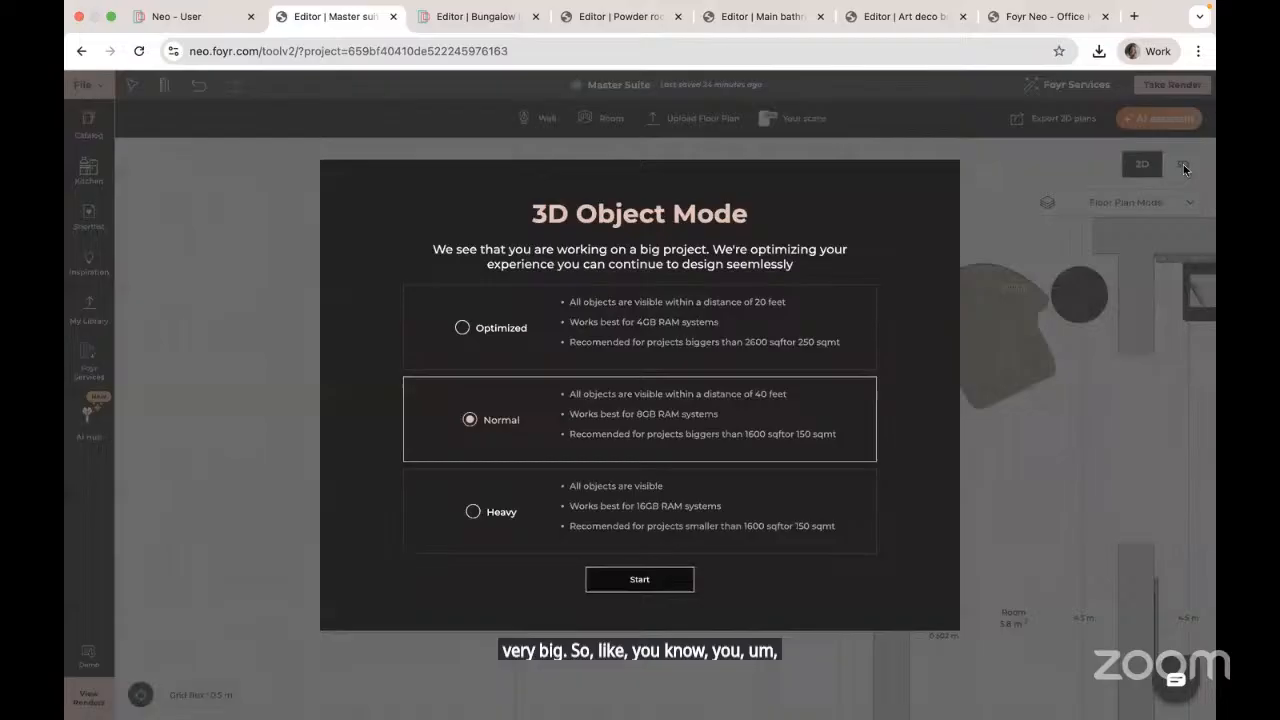
Step: Load the 3D view in Heavy object mode and zoom into the marble bathroom
{"action": "left_click", "coordinate": [473, 512]}
{"action": "left_click", "coordinate": [642, 582]}
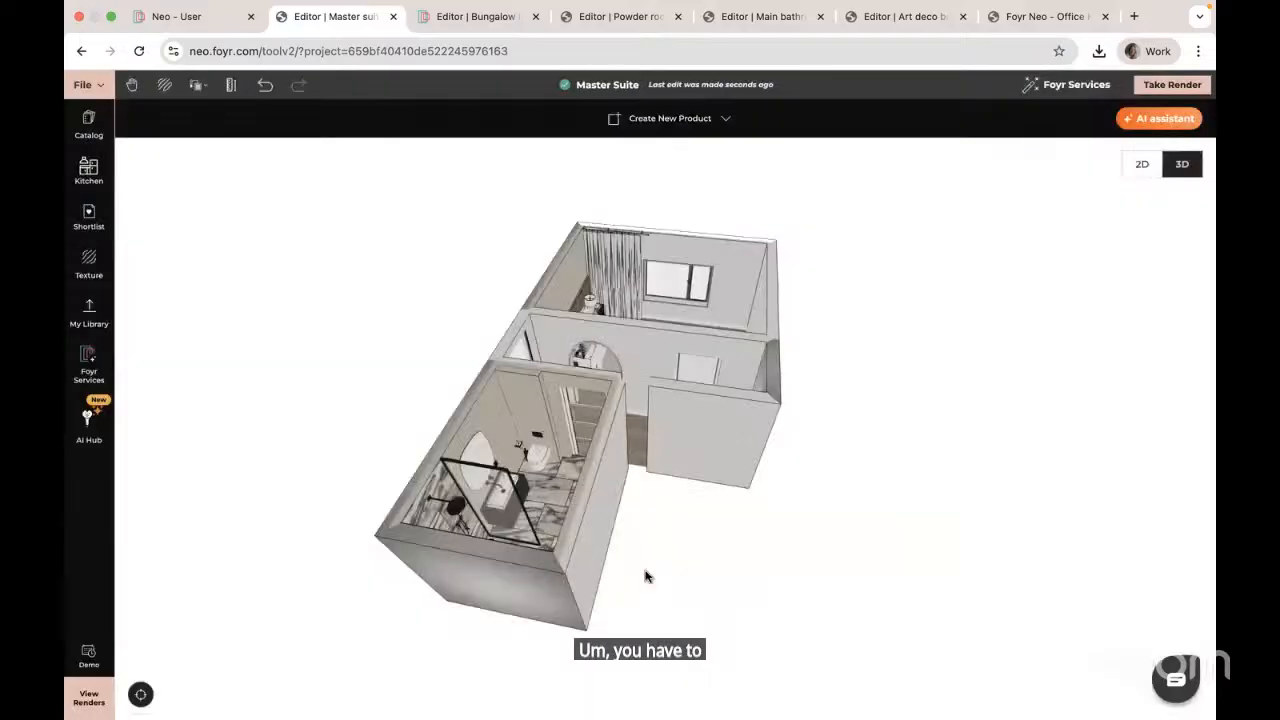
{"action": "left_click", "coordinate": [499, 420]}
{"action": "scroll", "coordinate": [499, 420], "scroll_direction": "up", "scroll_amount": 10}
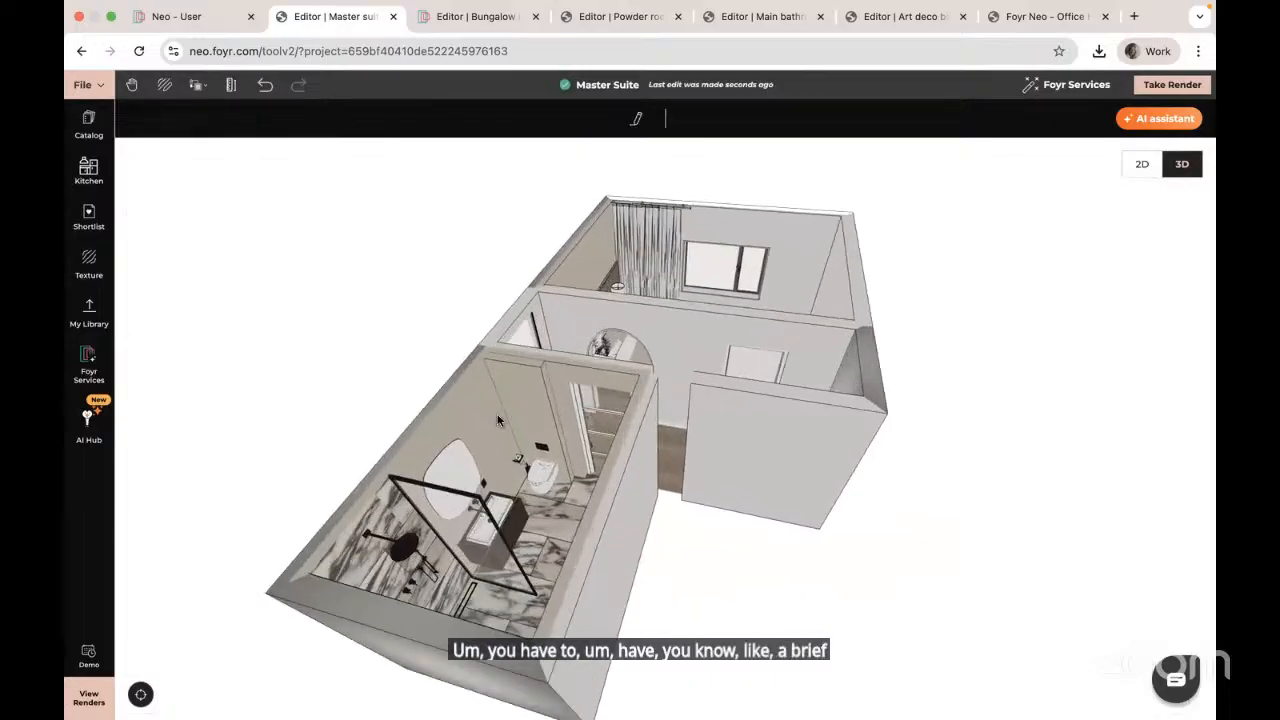
{"action": "scroll", "coordinate": [499, 420], "scroll_direction": "up", "scroll_amount": 3}
{"action": "left_click", "coordinate": [68, 545]}
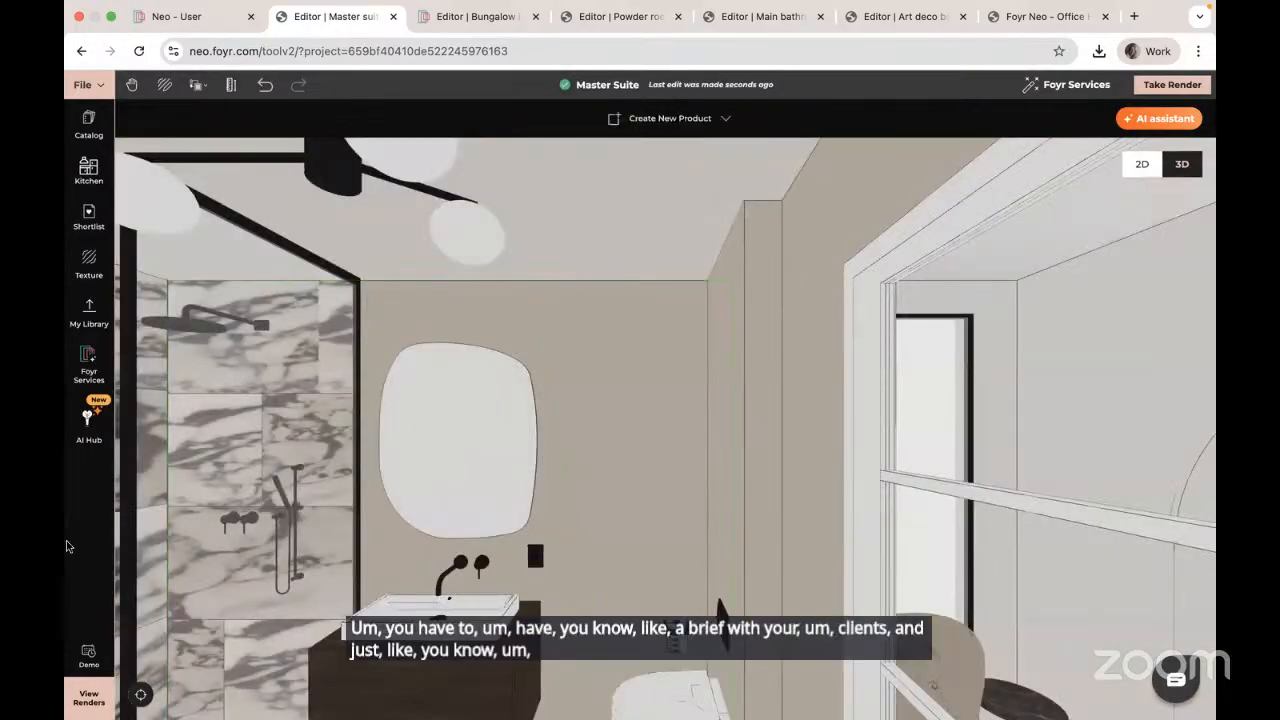
Step: Orbit the camera around the bathroom to view the vanity, wall-hung toilet and shower
{"action": "left_click_drag", "start_coordinate": [505, 513], "coordinate": [846, 508]}
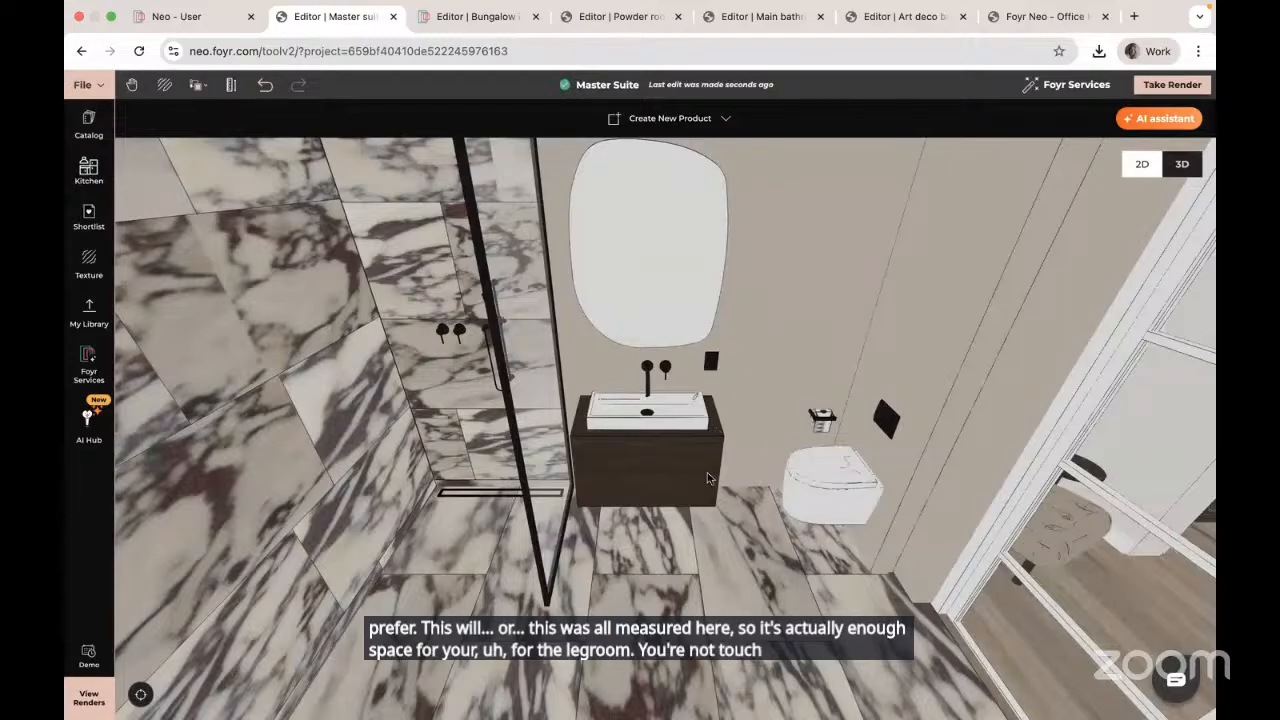
{"action": "left_click_drag", "start_coordinate": [735, 523], "coordinate": [736, 546]}
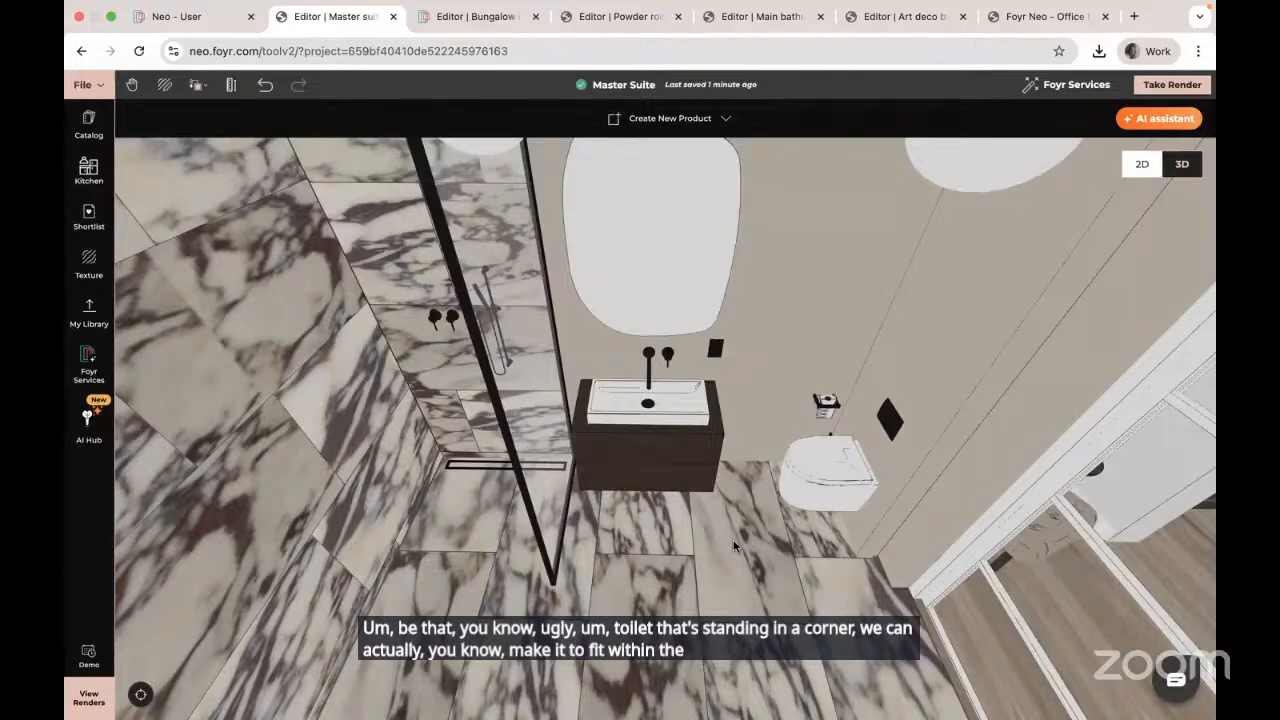
{"action": "left_click_drag", "start_coordinate": [655, 482], "coordinate": [645, 398]}
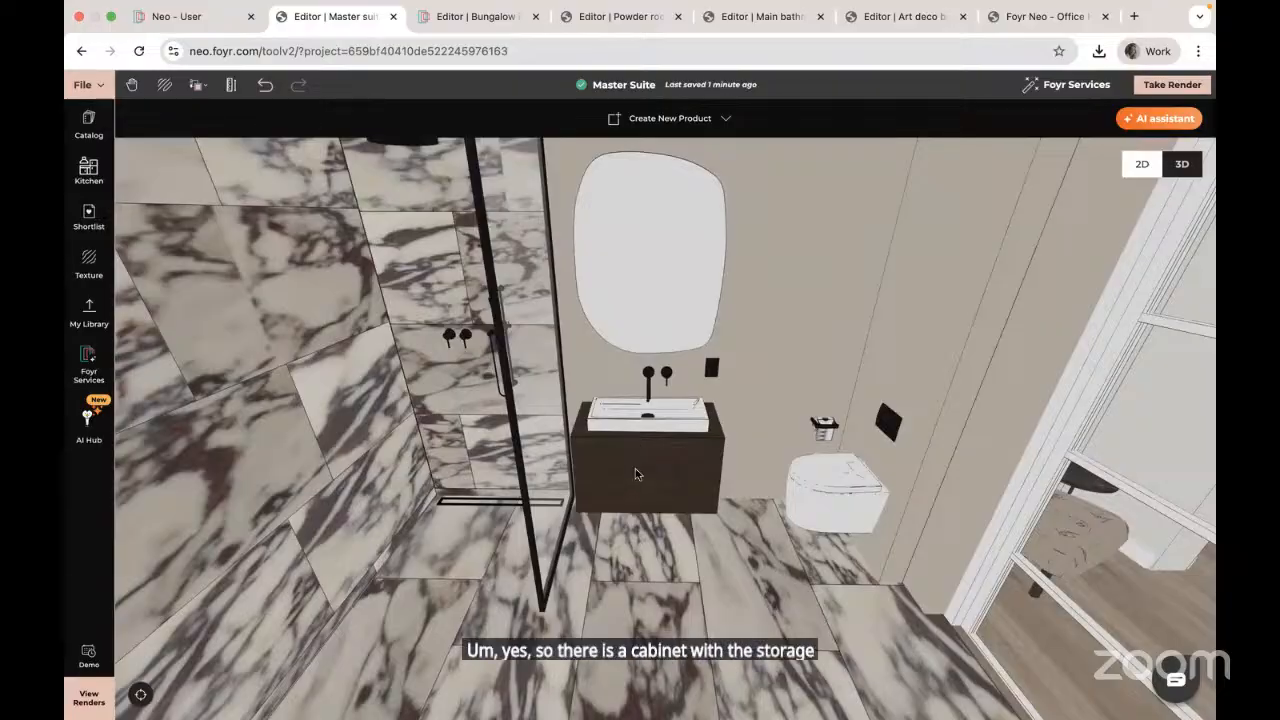
{"action": "left_click_drag", "start_coordinate": [637, 474], "coordinate": [777, 529]}
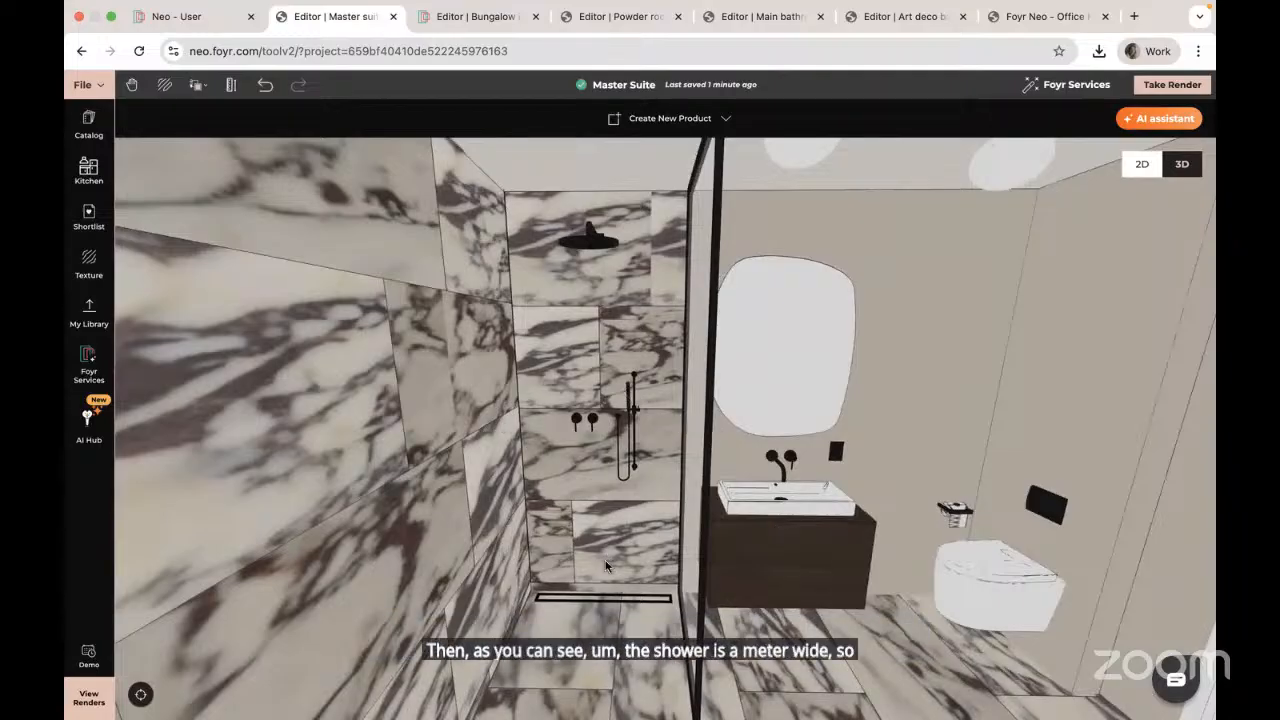
{"action": "left_click_drag", "start_coordinate": [609, 566], "coordinate": [606, 626]}
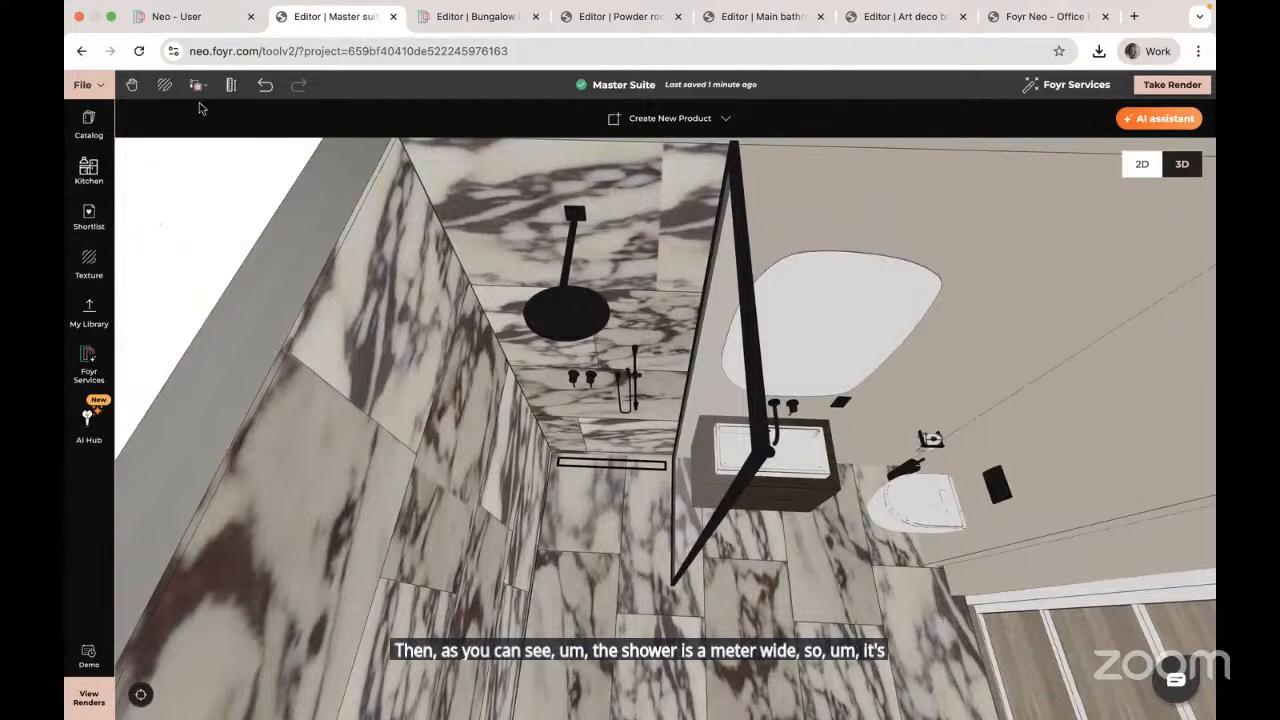
Step: Measure the shower floor edge with the Ruler, reading 0.999 m, then exit the ruler
{"action": "left_click", "coordinate": [230, 85]}
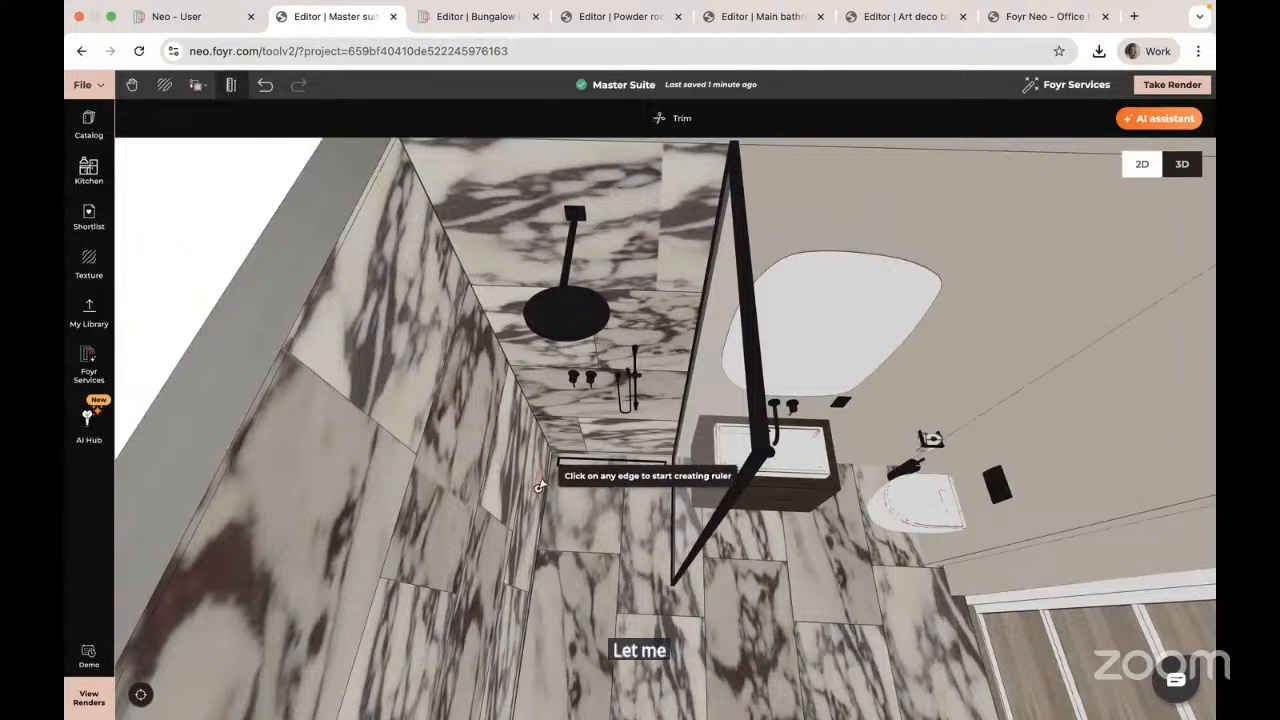
{"action": "left_click", "coordinate": [548, 507]}
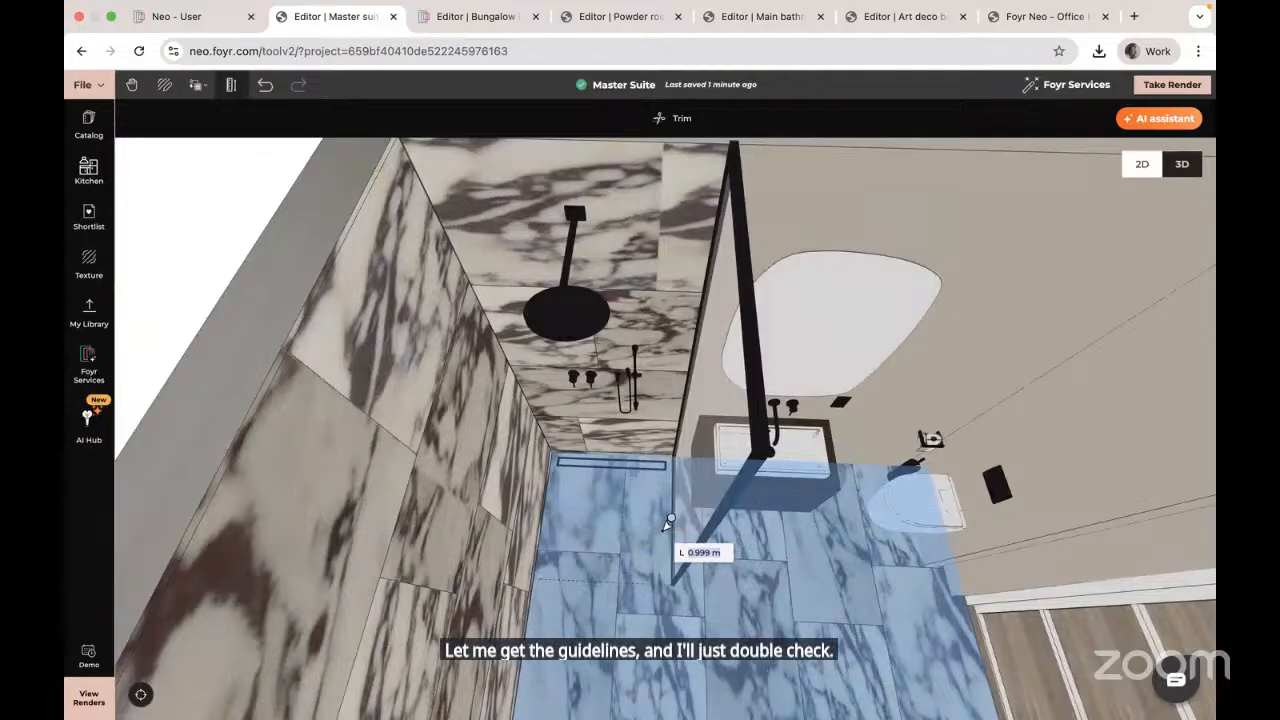
{"action": "left_click", "coordinate": [669, 522]}
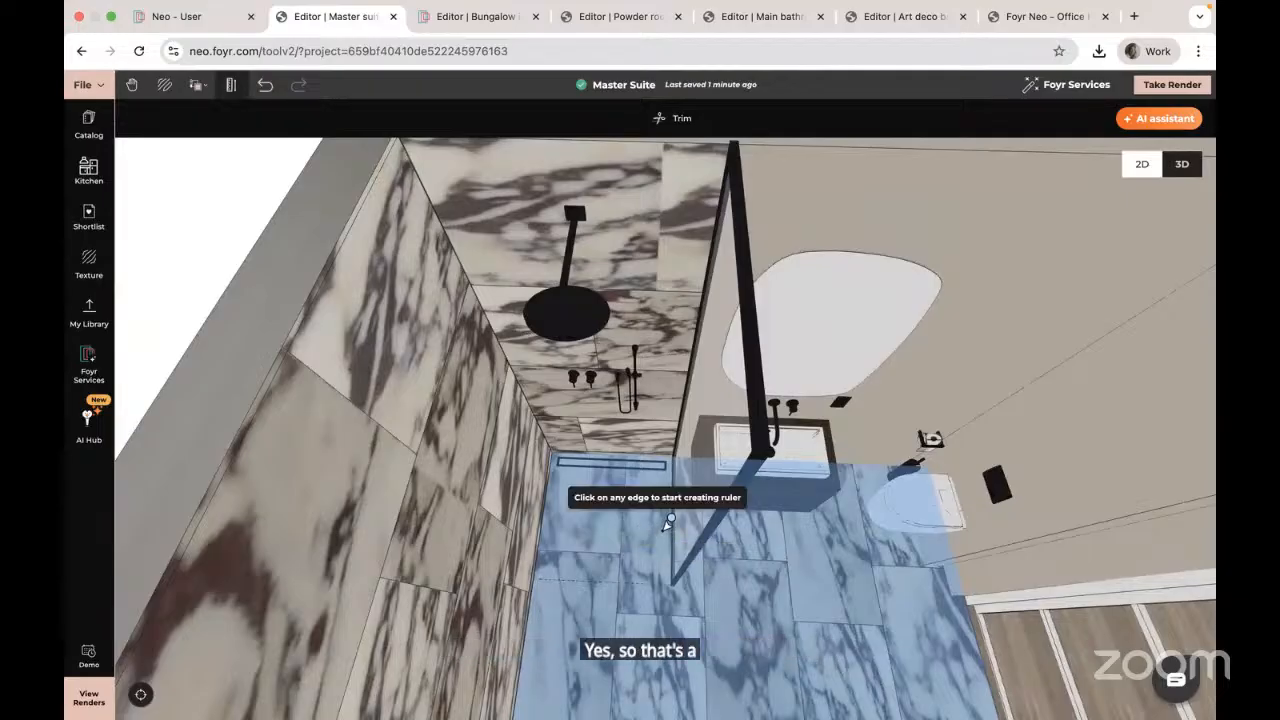
{"action": "key", "text": "Escape"}
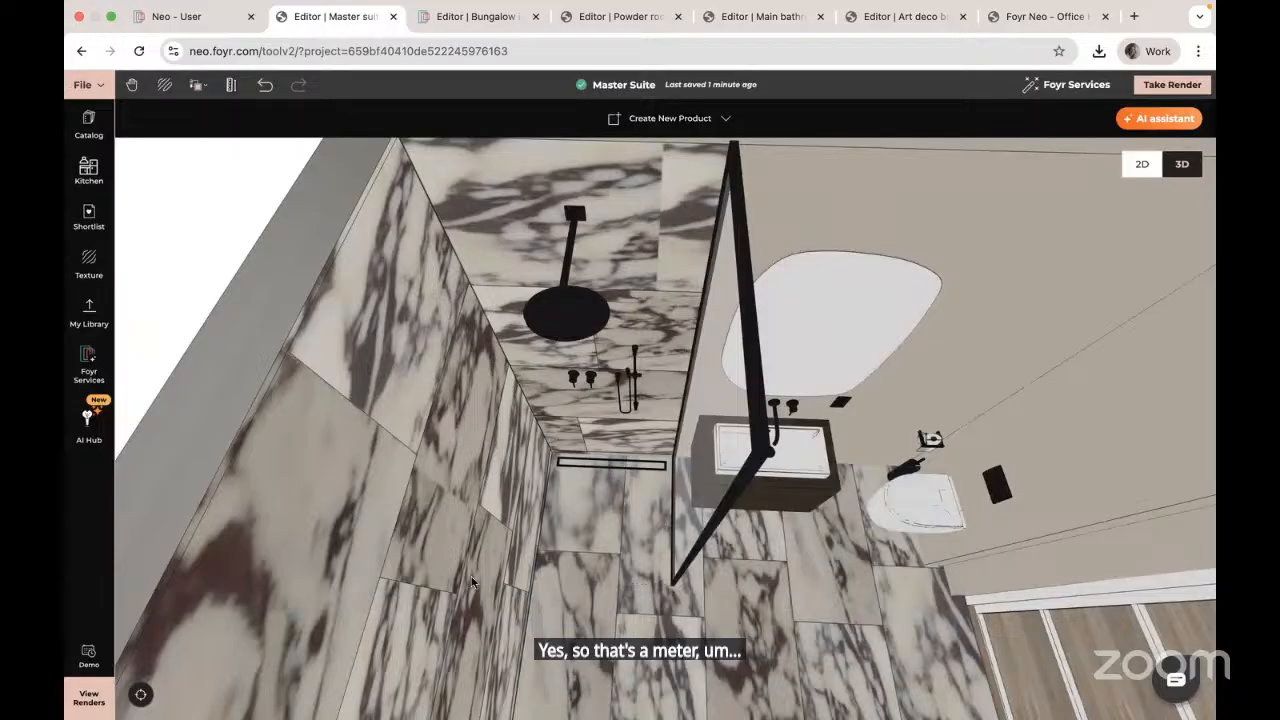
{"action": "left_click_drag", "start_coordinate": [473, 581], "coordinate": [655, 455]}
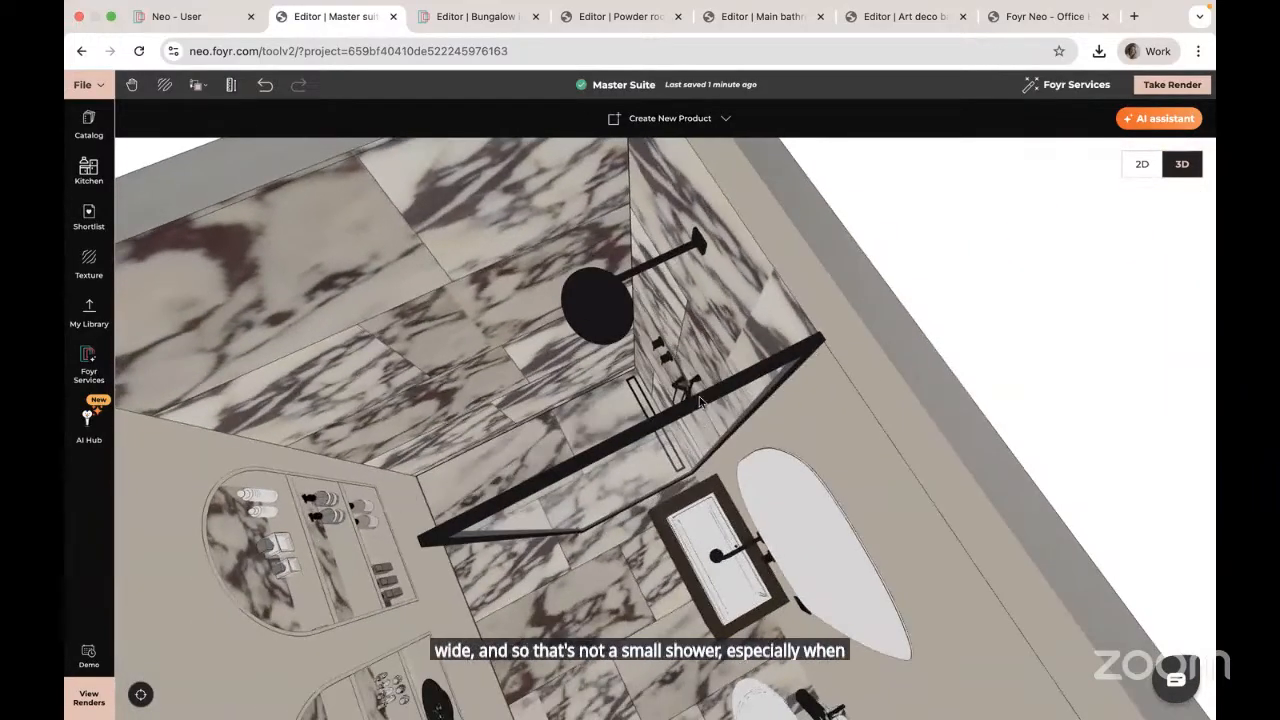
{"action": "left_click_drag", "start_coordinate": [543, 532], "coordinate": [485, 462]}
{"action": "scroll", "coordinate": [483, 442], "scroll_direction": "down", "scroll_amount": 3}
{"action": "scroll", "coordinate": [500, 454], "scroll_direction": "up", "scroll_amount": 5}
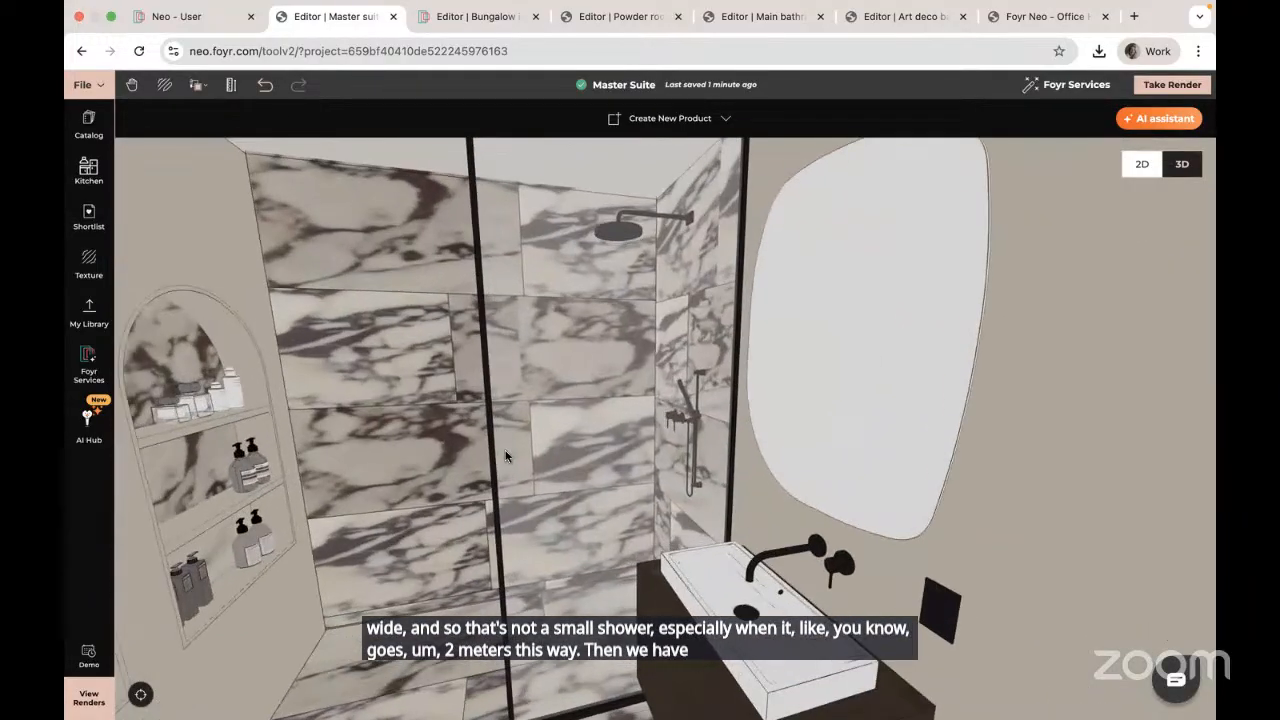
{"action": "left_click_drag", "start_coordinate": [419, 474], "coordinate": [419, 454]}
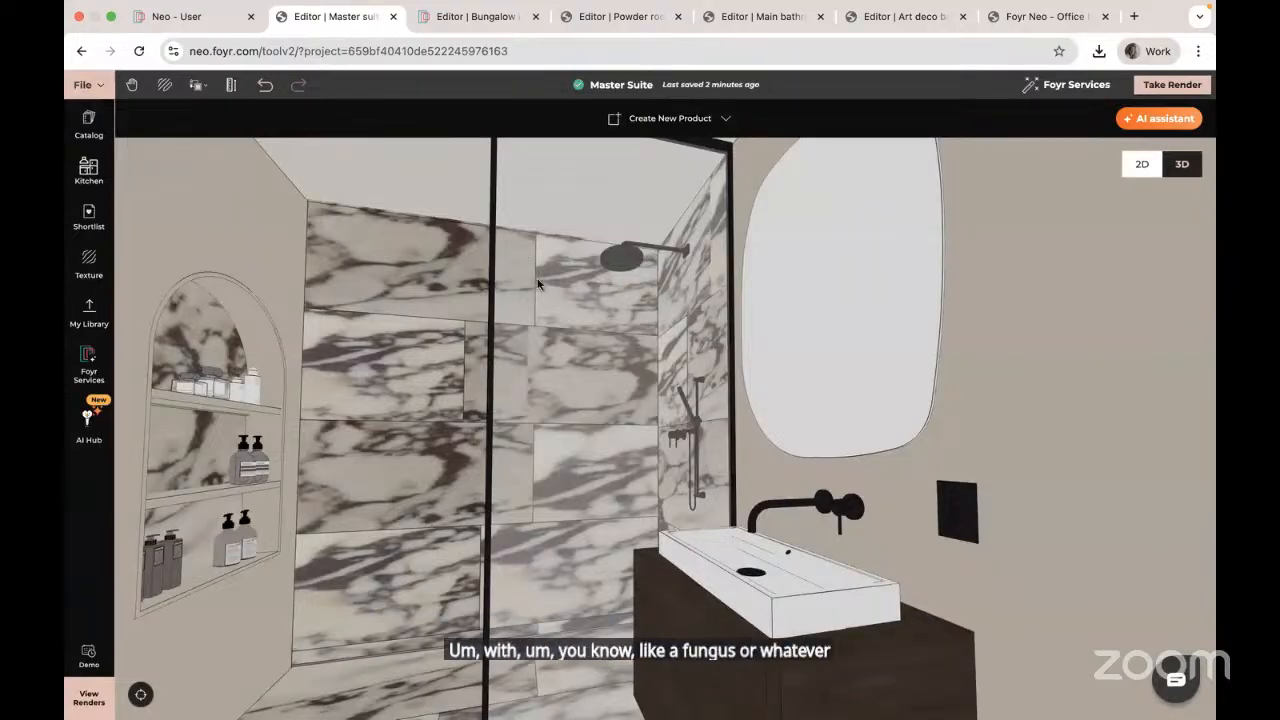
{"action": "left_click_drag", "start_coordinate": [564, 566], "coordinate": [537, 574]}
{"action": "right_click_drag", "start_coordinate": [565, 574], "coordinate": [668, 590]}
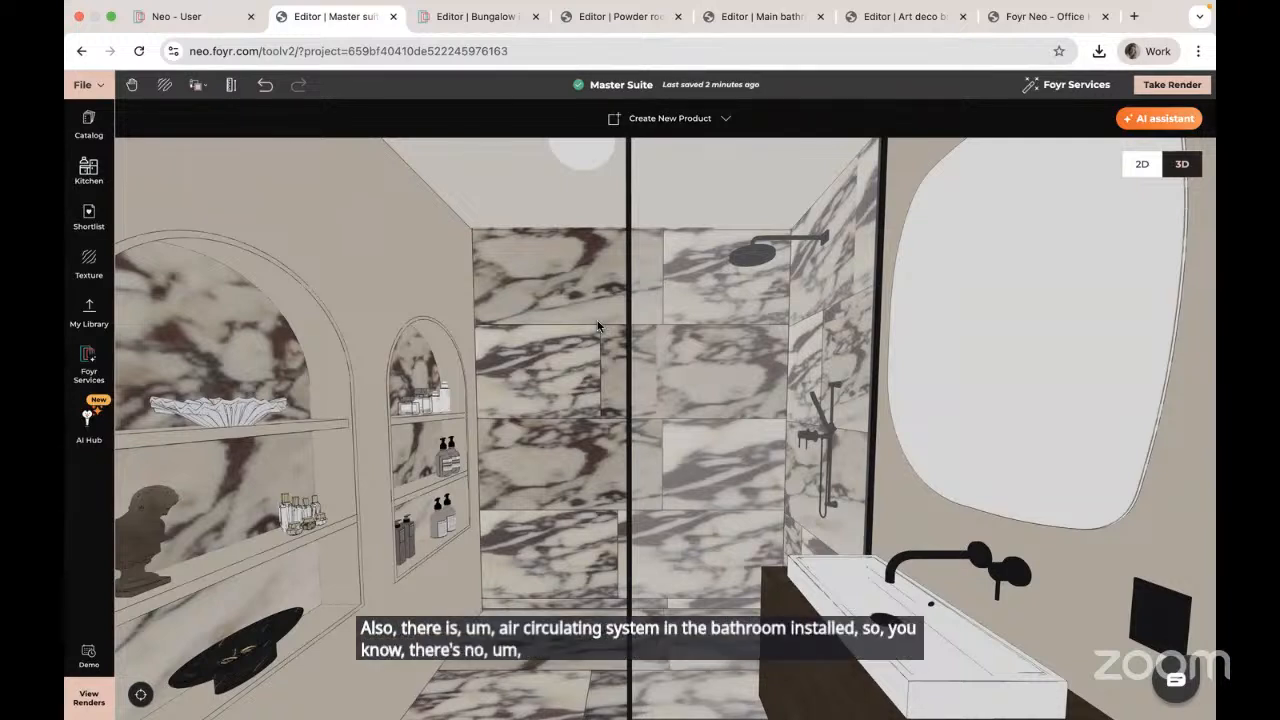
{"action": "left_click_drag", "start_coordinate": [574, 478], "coordinate": [502, 476]}
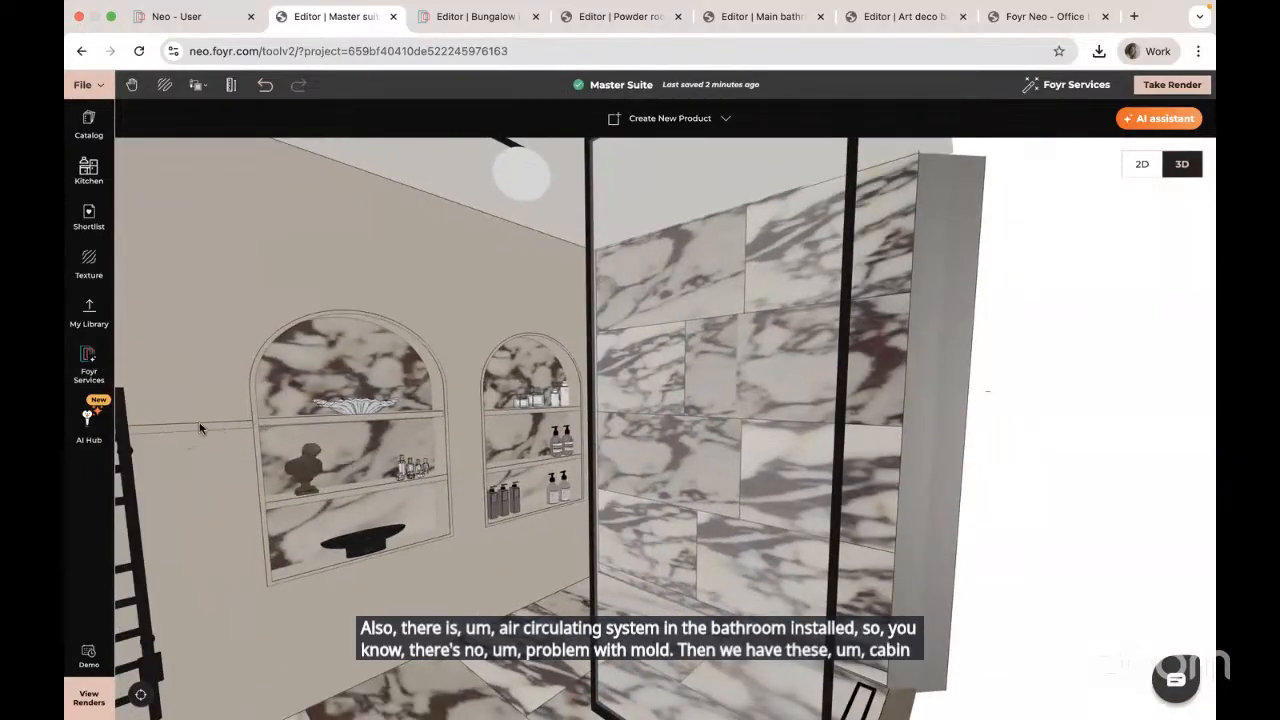
{"action": "scroll", "coordinate": [199, 434], "scroll_direction": "up", "scroll_amount": 3}
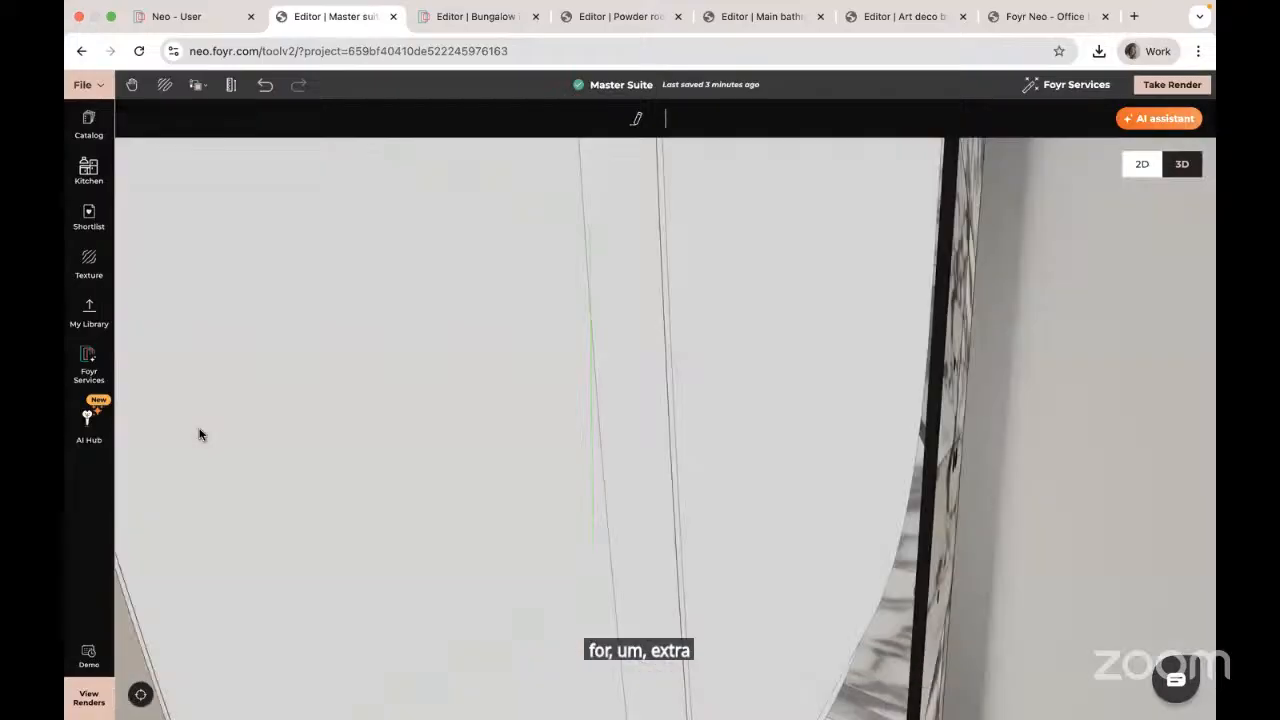
{"action": "left_click_drag", "start_coordinate": [344, 434], "coordinate": [206, 392]}
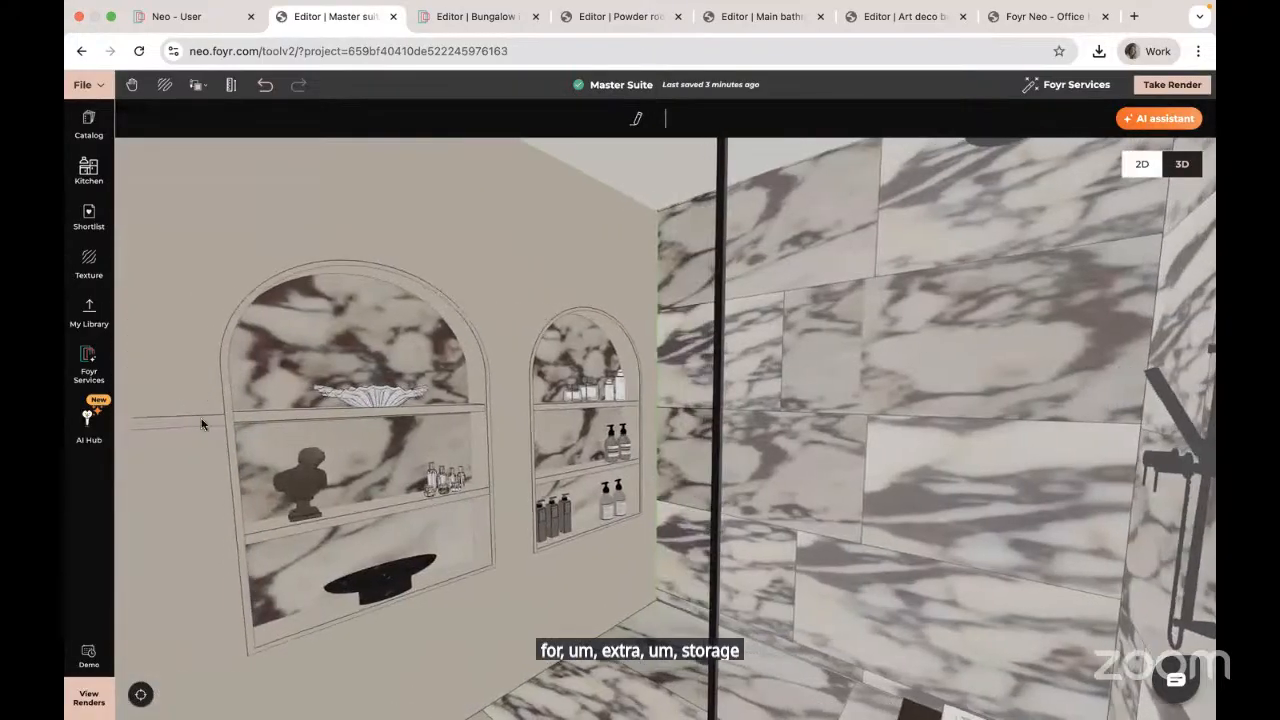
{"action": "scroll", "coordinate": [351, 460], "scroll_direction": "down", "scroll_amount": 4}
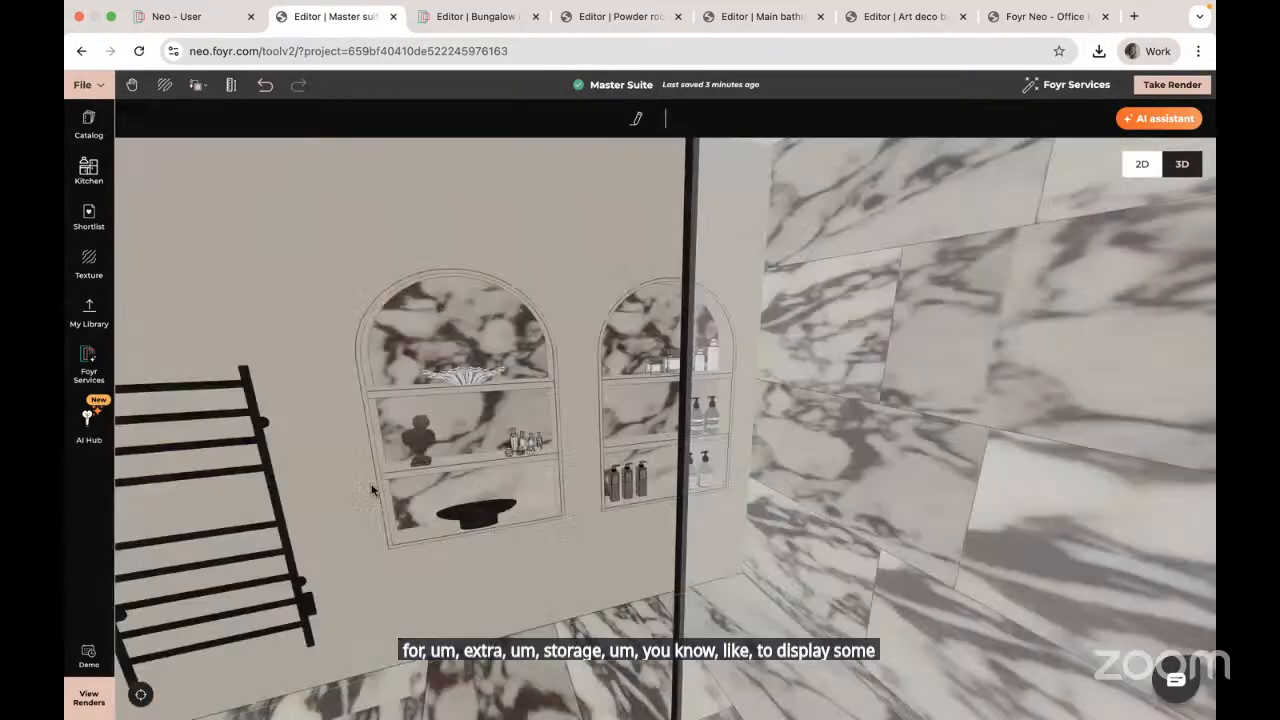
{"action": "left_click_drag", "start_coordinate": [351, 460], "coordinate": [534, 509]}
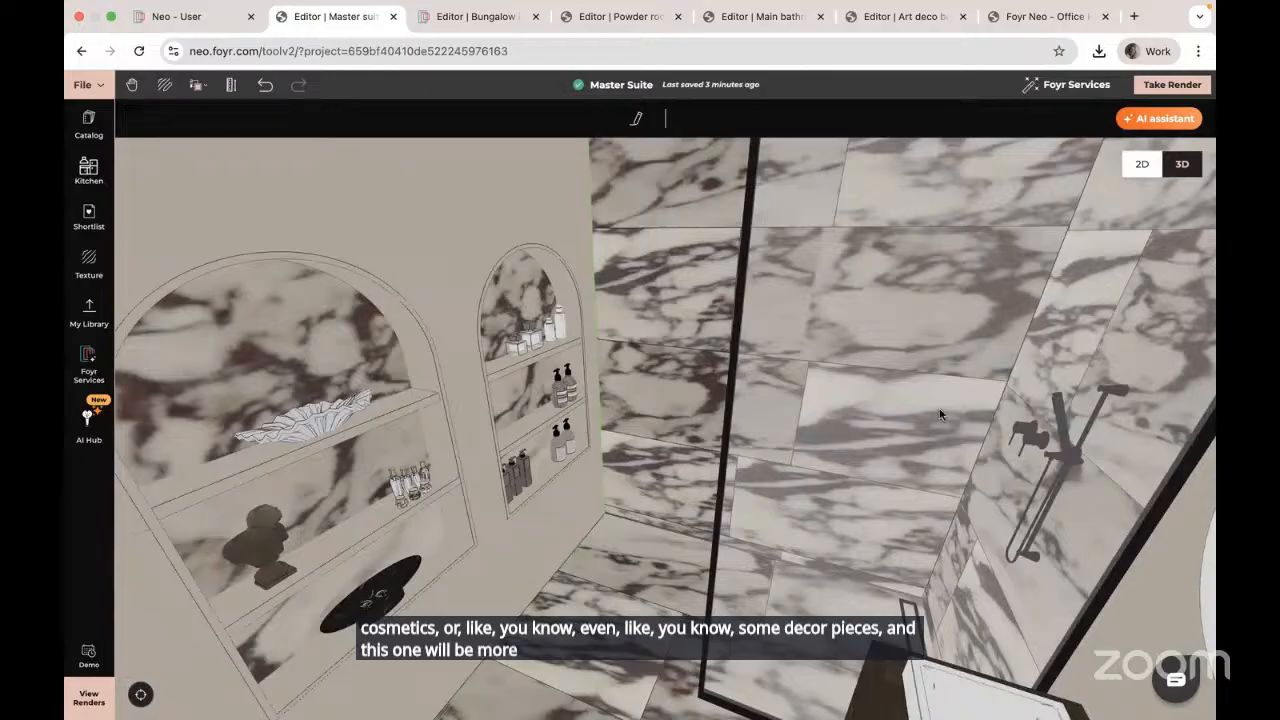
{"action": "left_click_drag", "start_coordinate": [740, 440], "coordinate": [830, 382]}
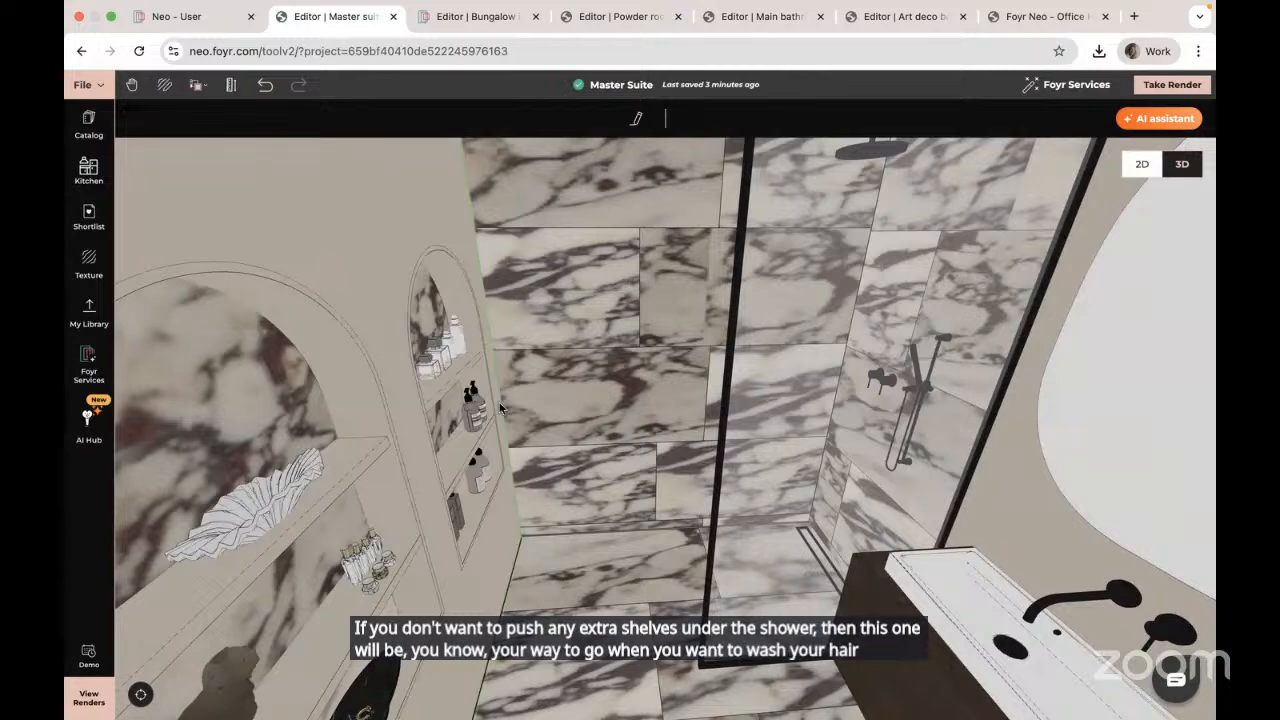
{"action": "left_click_drag", "start_coordinate": [630, 480], "coordinate": [627, 452]}
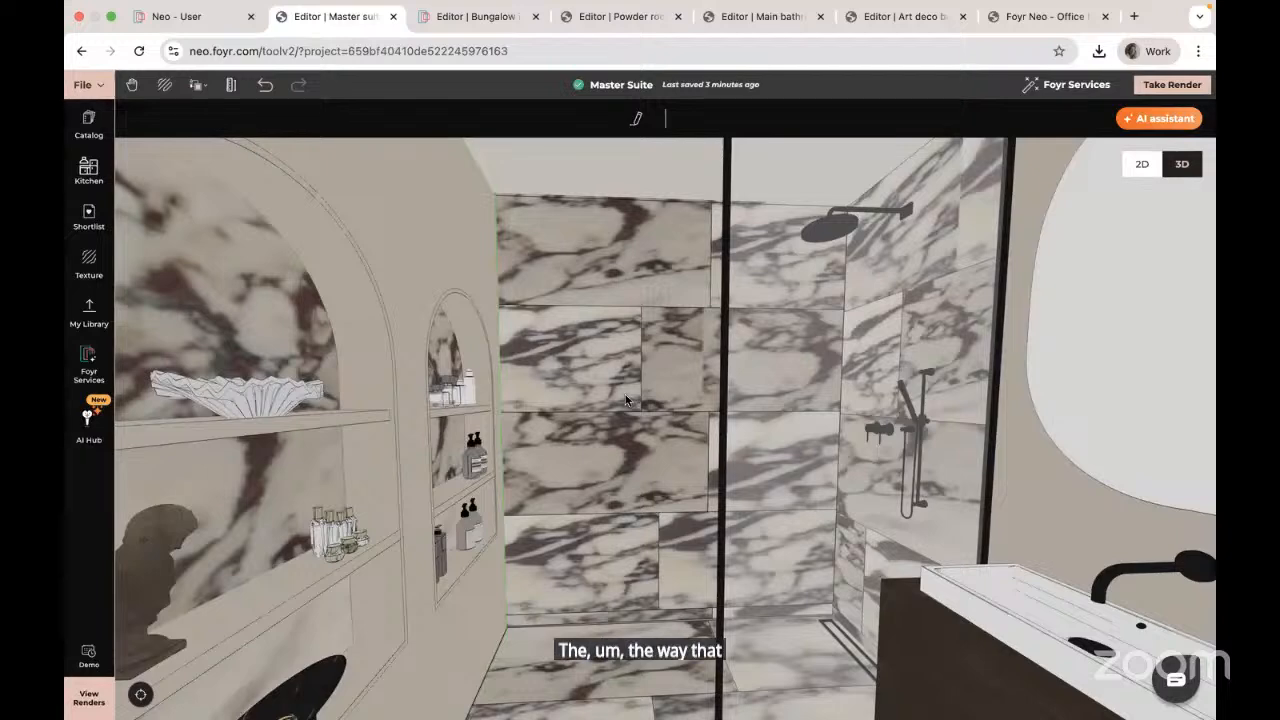
{"action": "left_click_drag", "start_coordinate": [626, 400], "coordinate": [724, 412]}
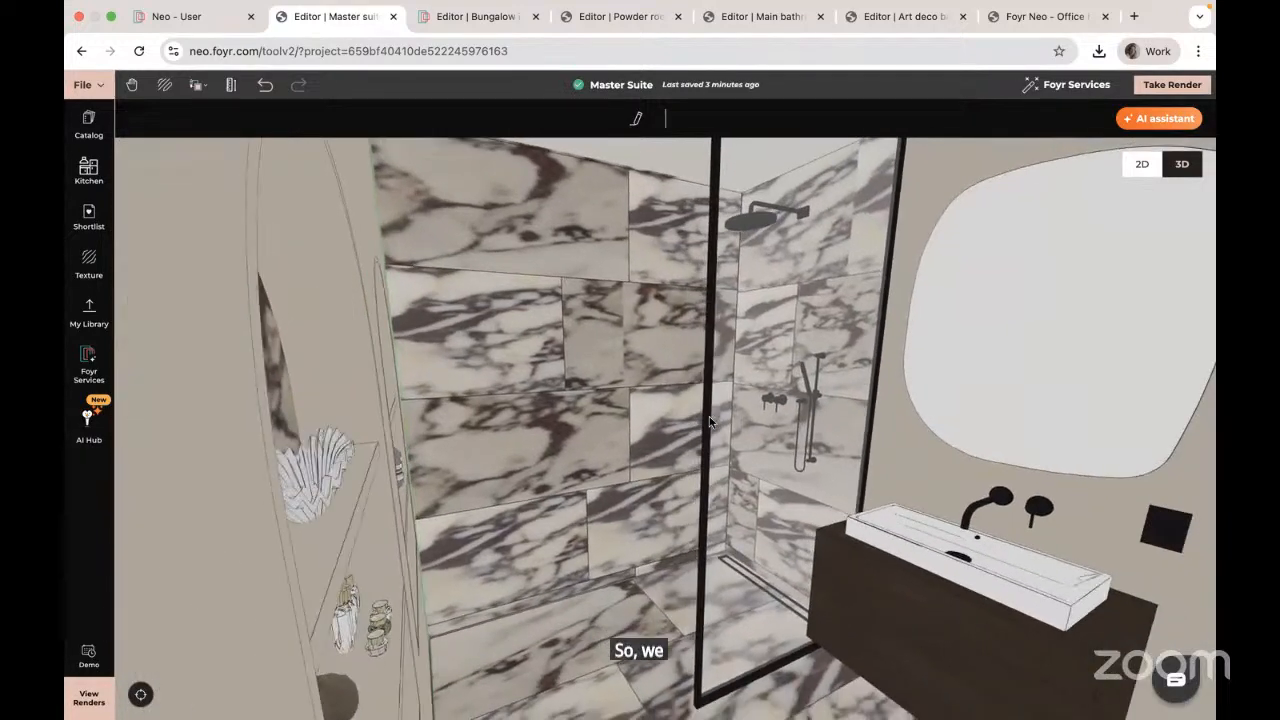
Step: Inspect the marble shower wall and niches, then return to the 2D plan and pan right
{"action": "left_click", "coordinate": [625, 338]}
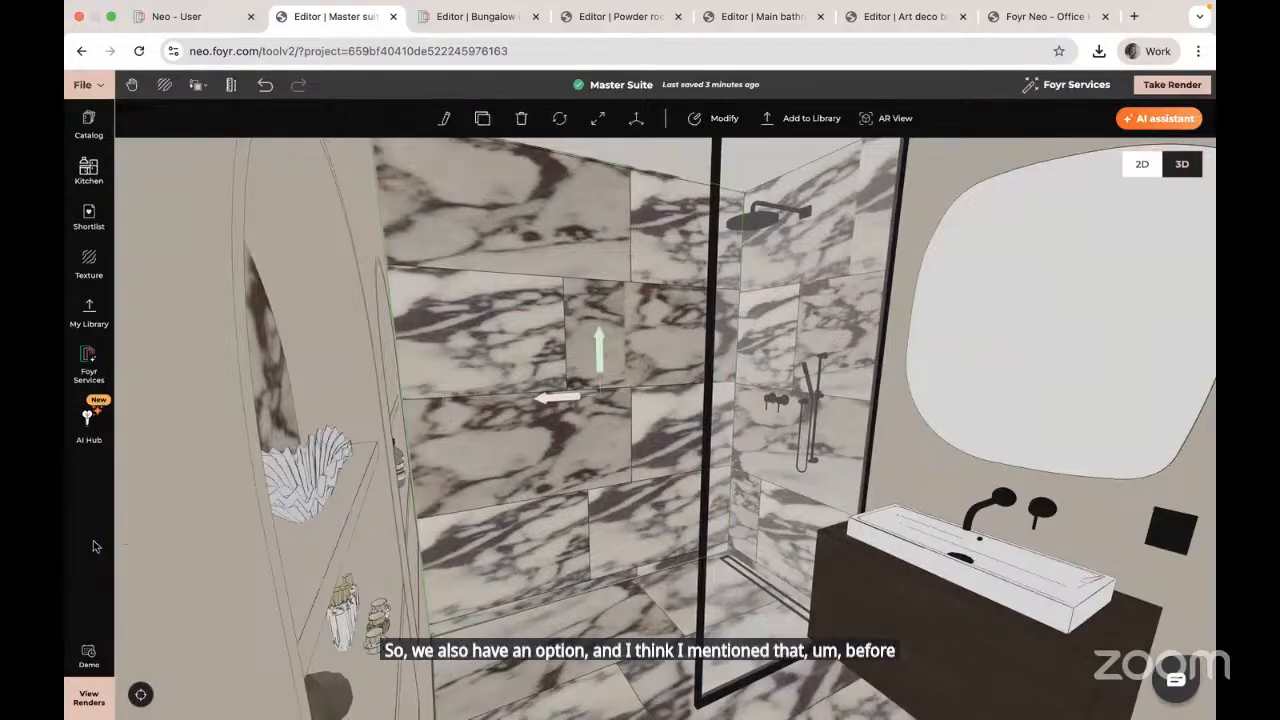
{"action": "key", "text": "Escape"}
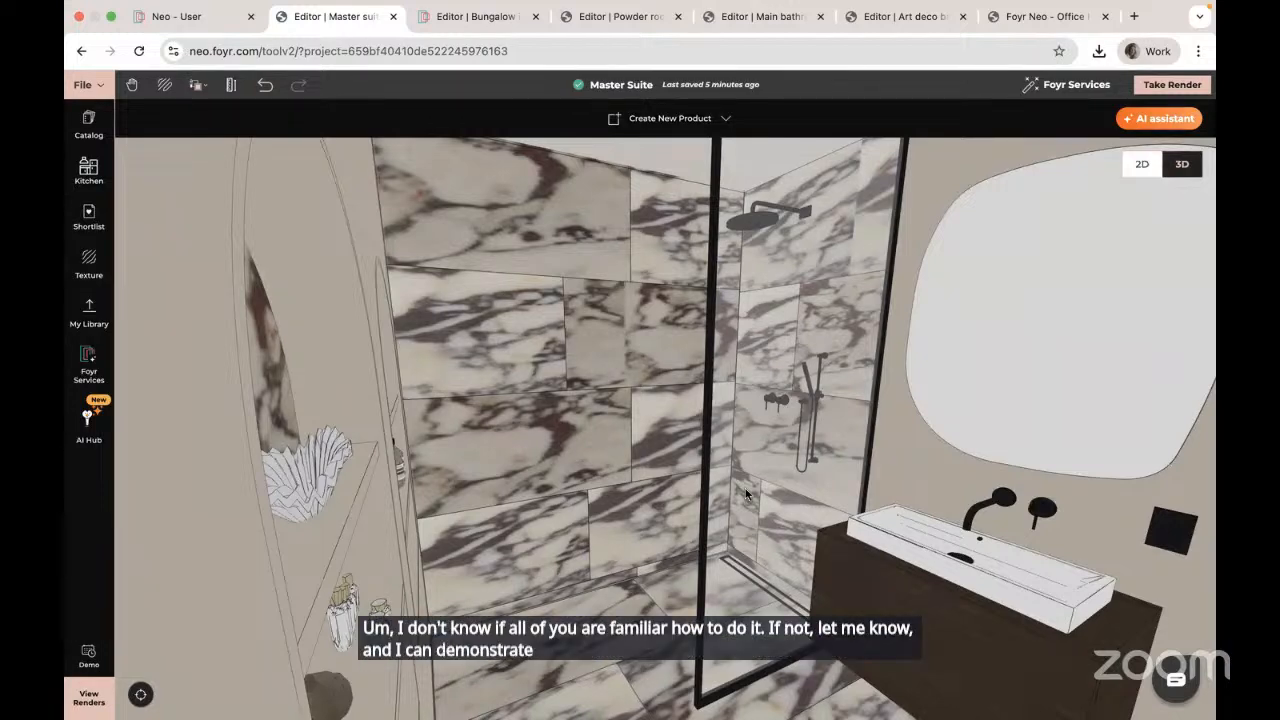
{"action": "left_click_drag", "start_coordinate": [618, 430], "coordinate": [589, 442]}
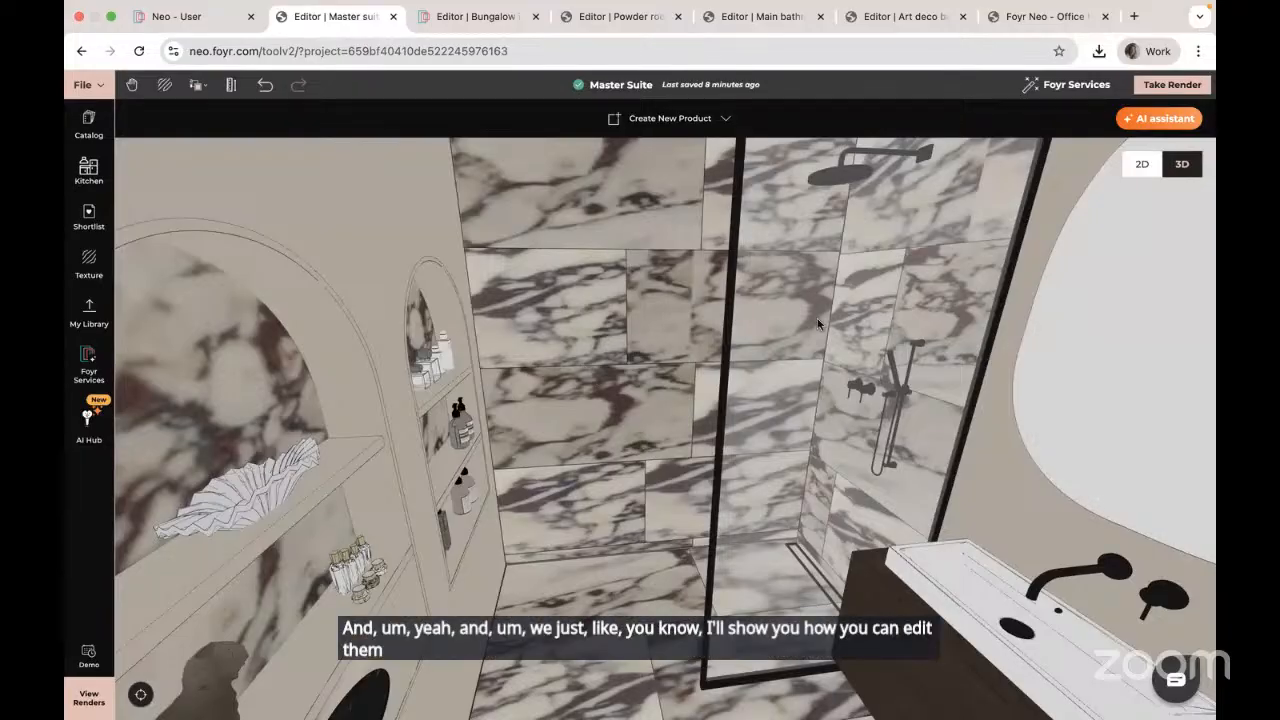
{"action": "left_click", "coordinate": [1141, 166]}
{"action": "left_click_drag", "start_coordinate": [907, 398], "coordinate": [603, 400]}
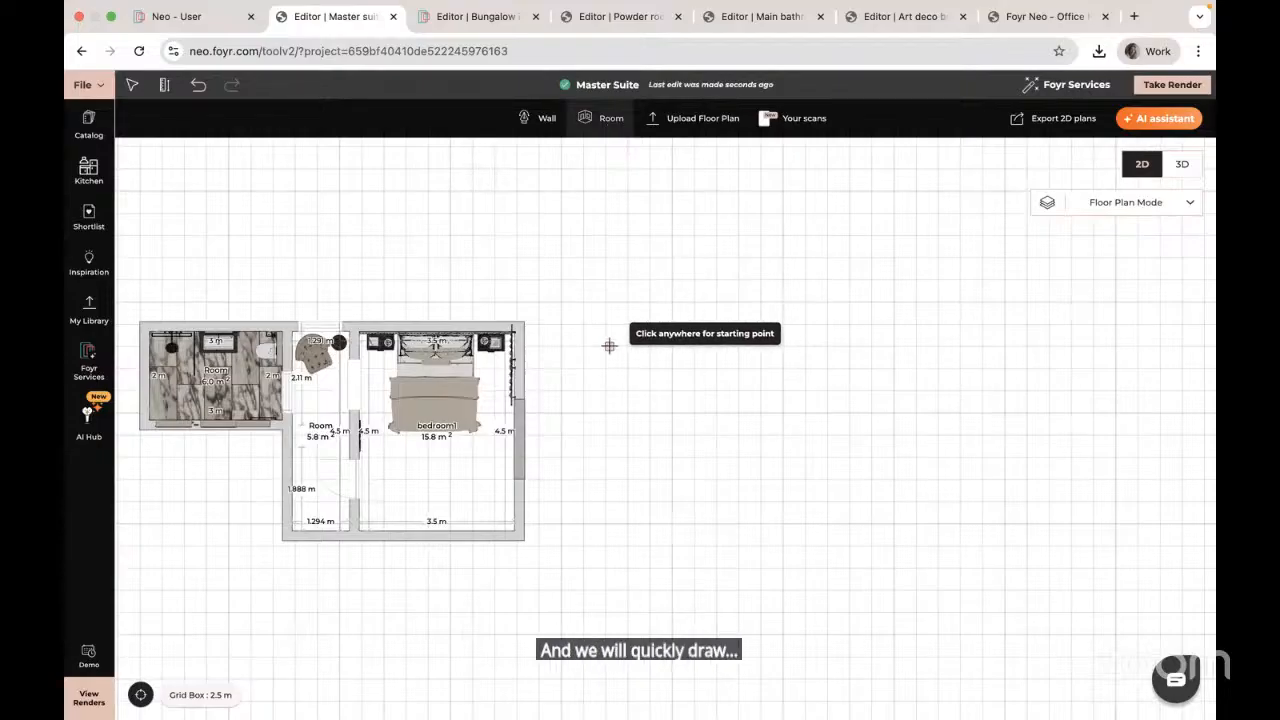
Step: Draw a roughly 3.5 m by 3 m room to the right of the Master Suite
{"action": "left_click", "coordinate": [636, 328]}
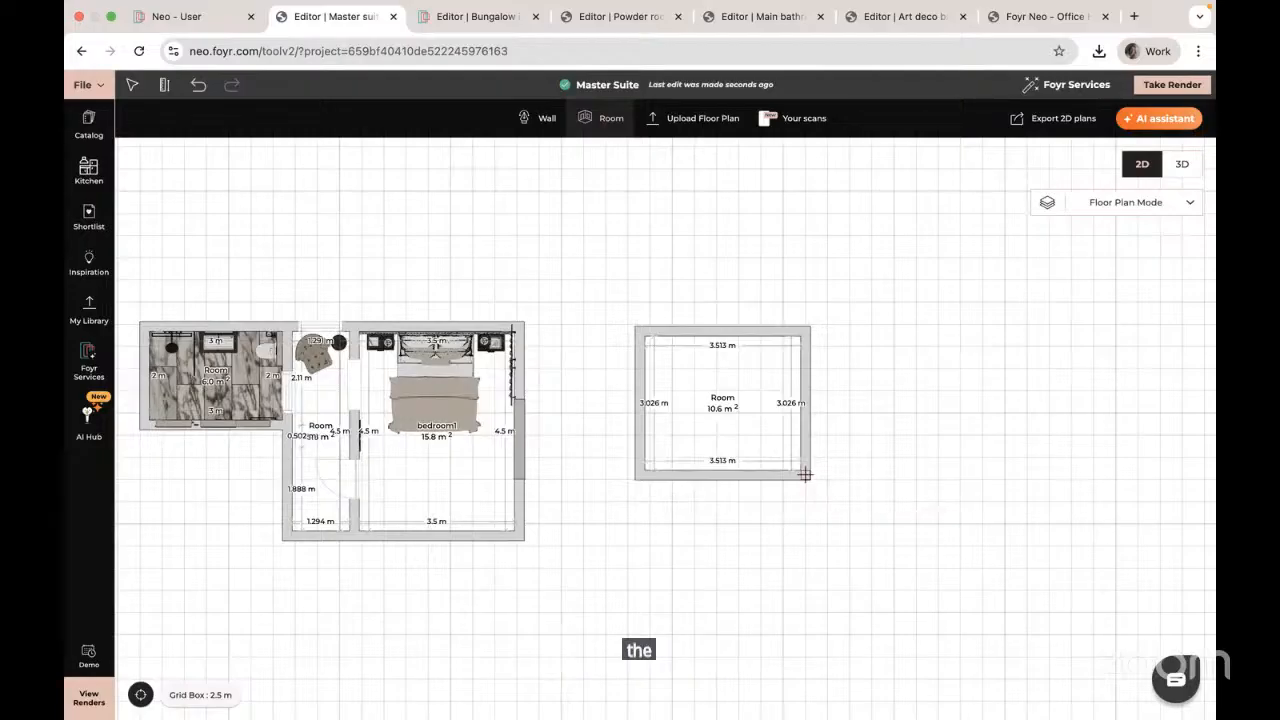
{"action": "left_click", "coordinate": [805, 474]}
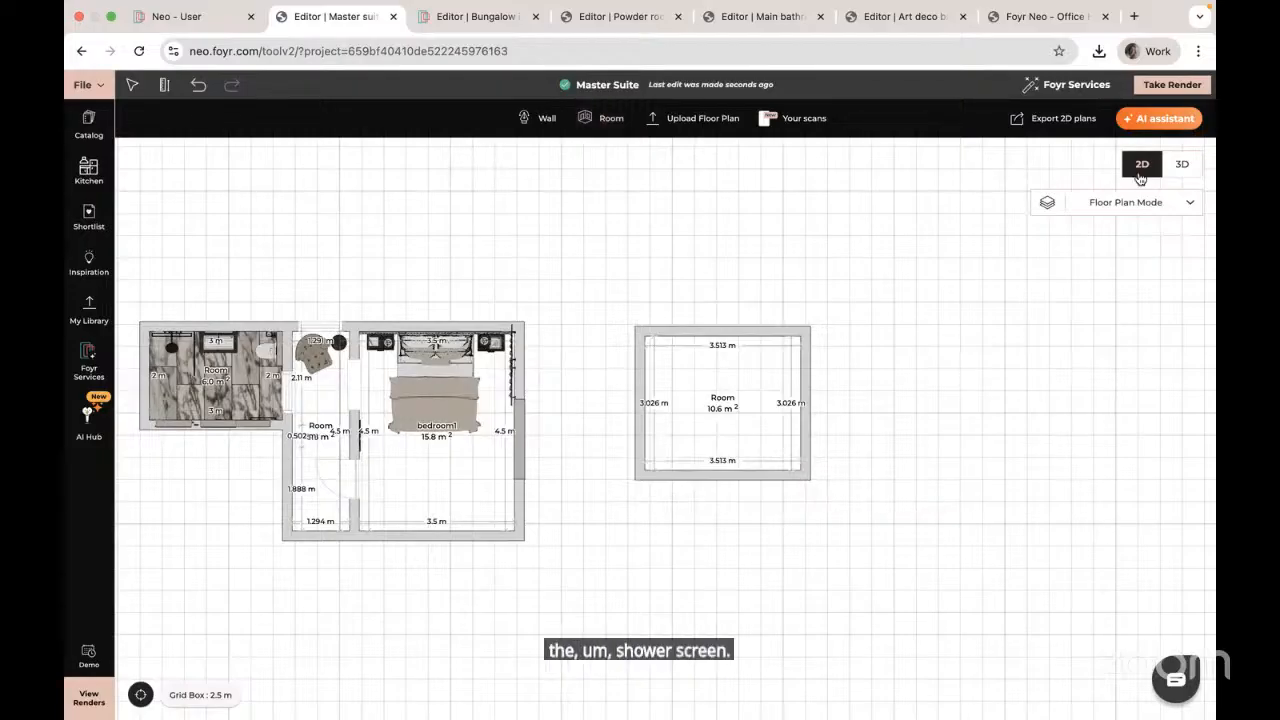
Step: Switch to 3D, recenter the camera, and fly into the new room to face its wood floor
{"action": "left_click", "coordinate": [1182, 164]}
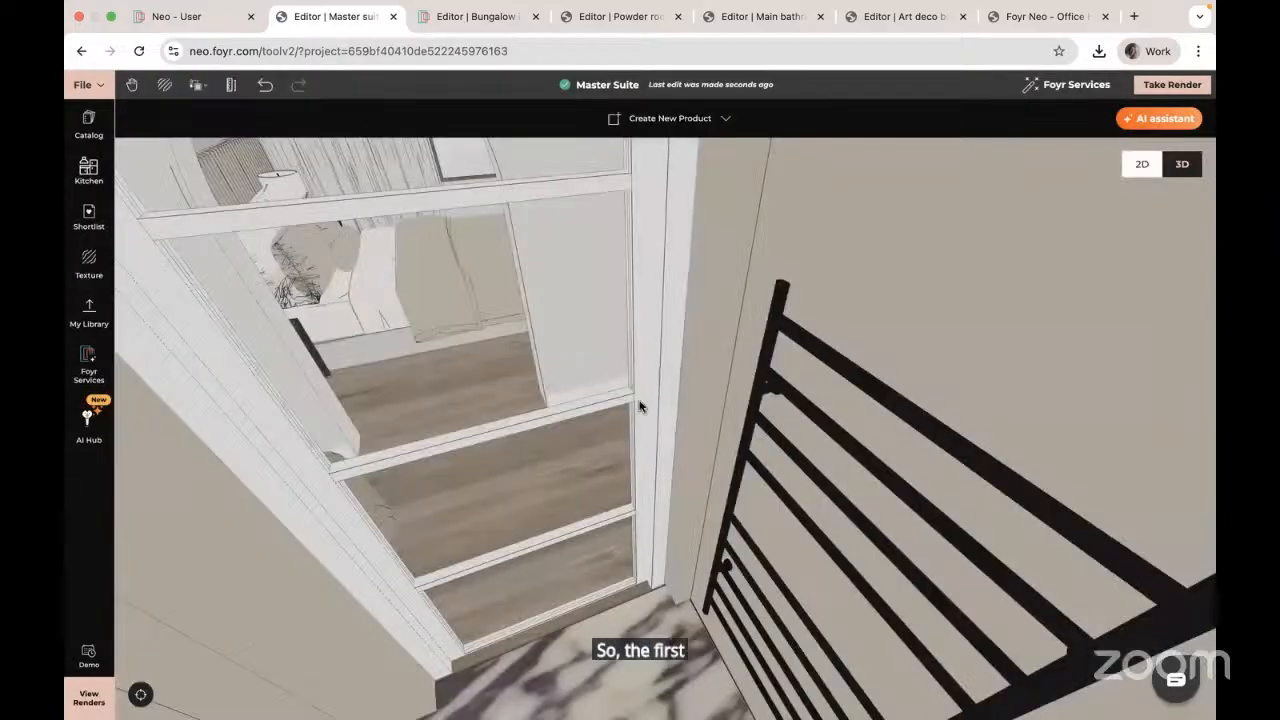
{"action": "left_click", "coordinate": [142, 695]}
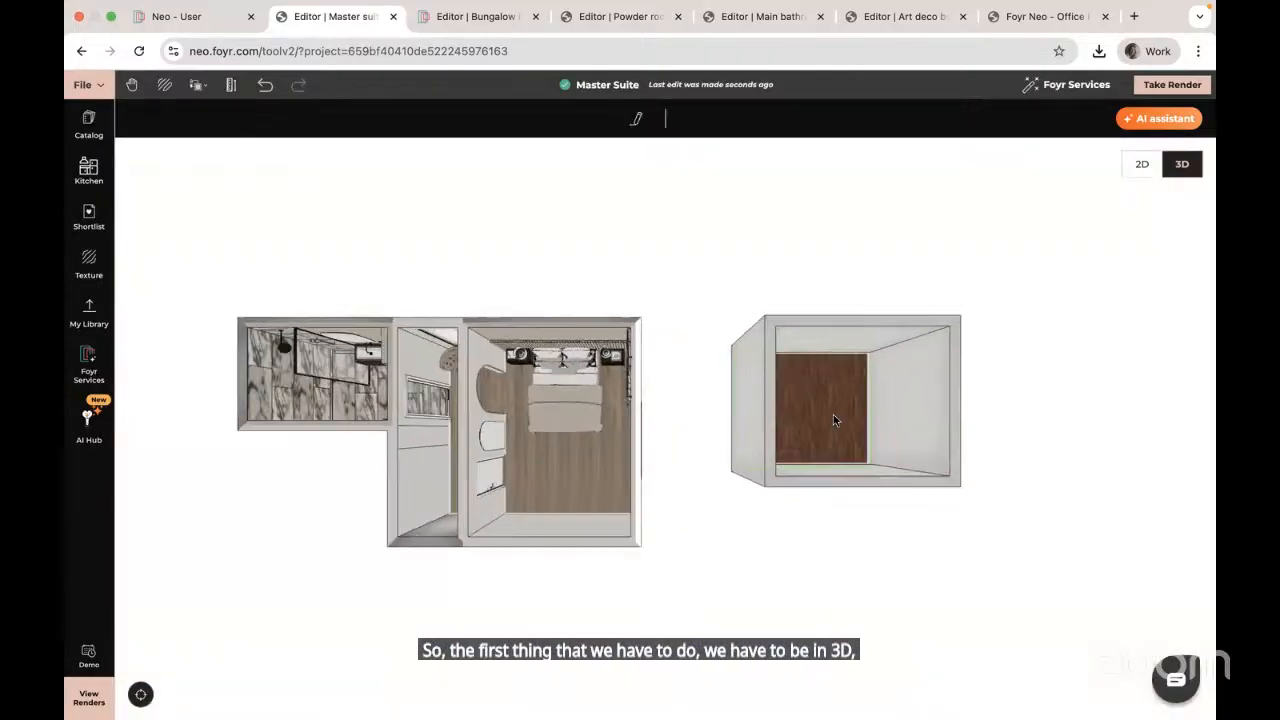
{"action": "double_click", "coordinate": [833, 414]}
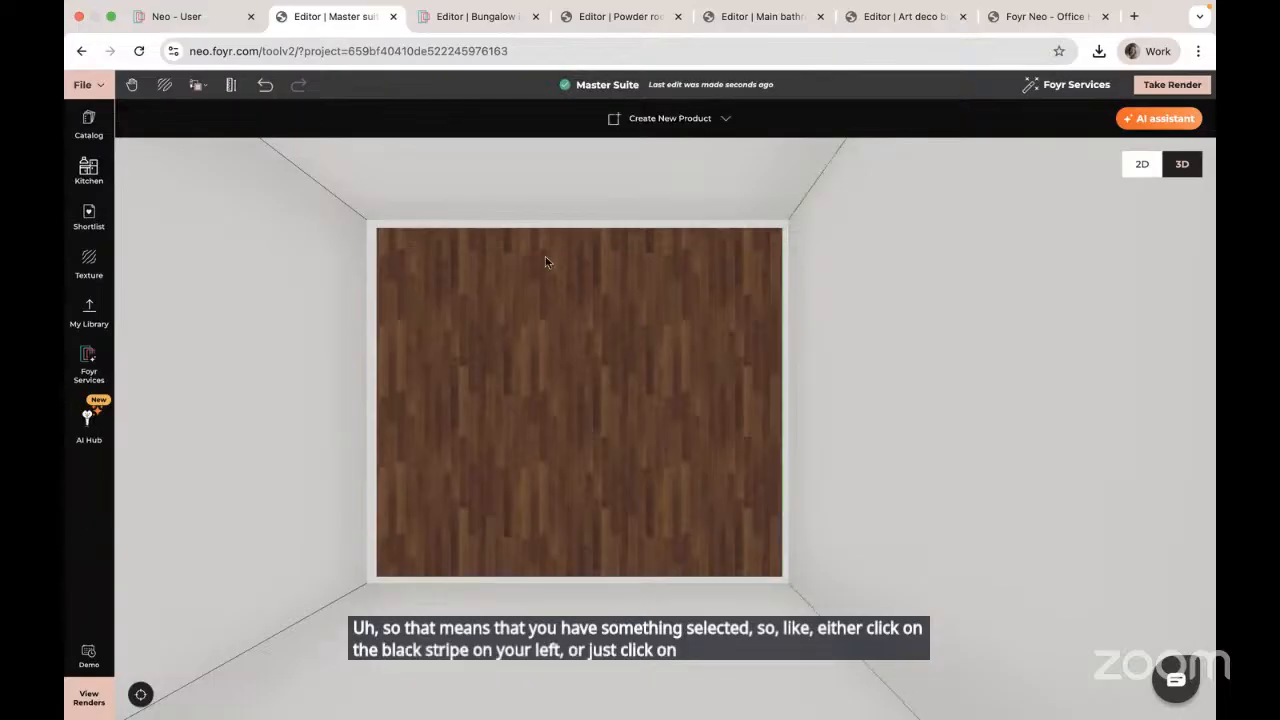
Step: Start a self-made custom product and draw a 0.03 m-wide rectangle from the floor's top edge
{"action": "left_click", "coordinate": [672, 120]}
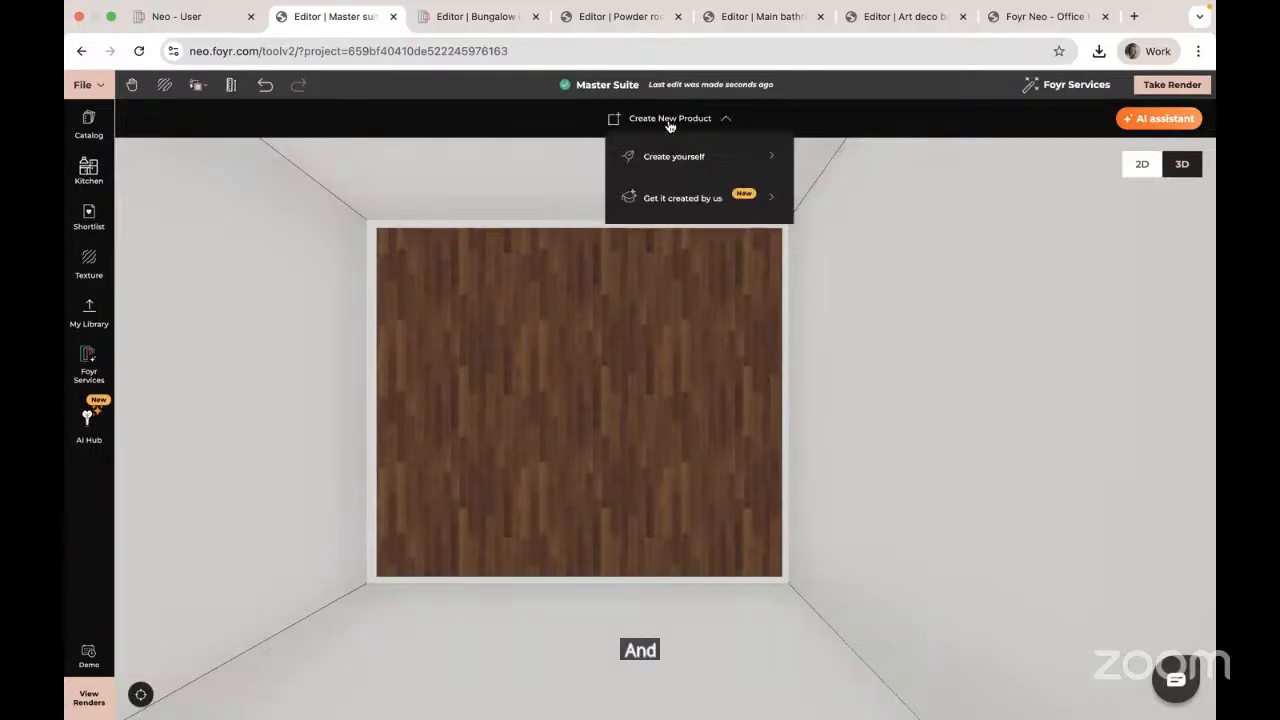
{"action": "left_click", "coordinate": [674, 158]}
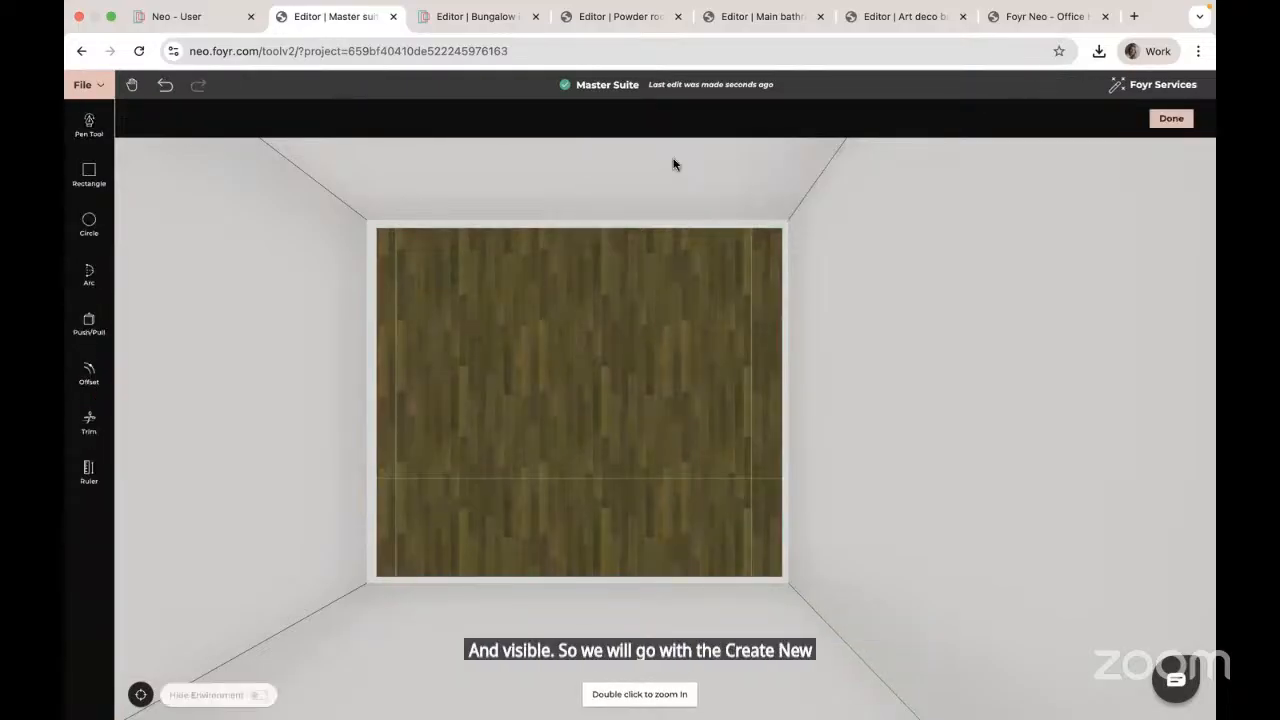
{"action": "left_click", "coordinate": [88, 176]}
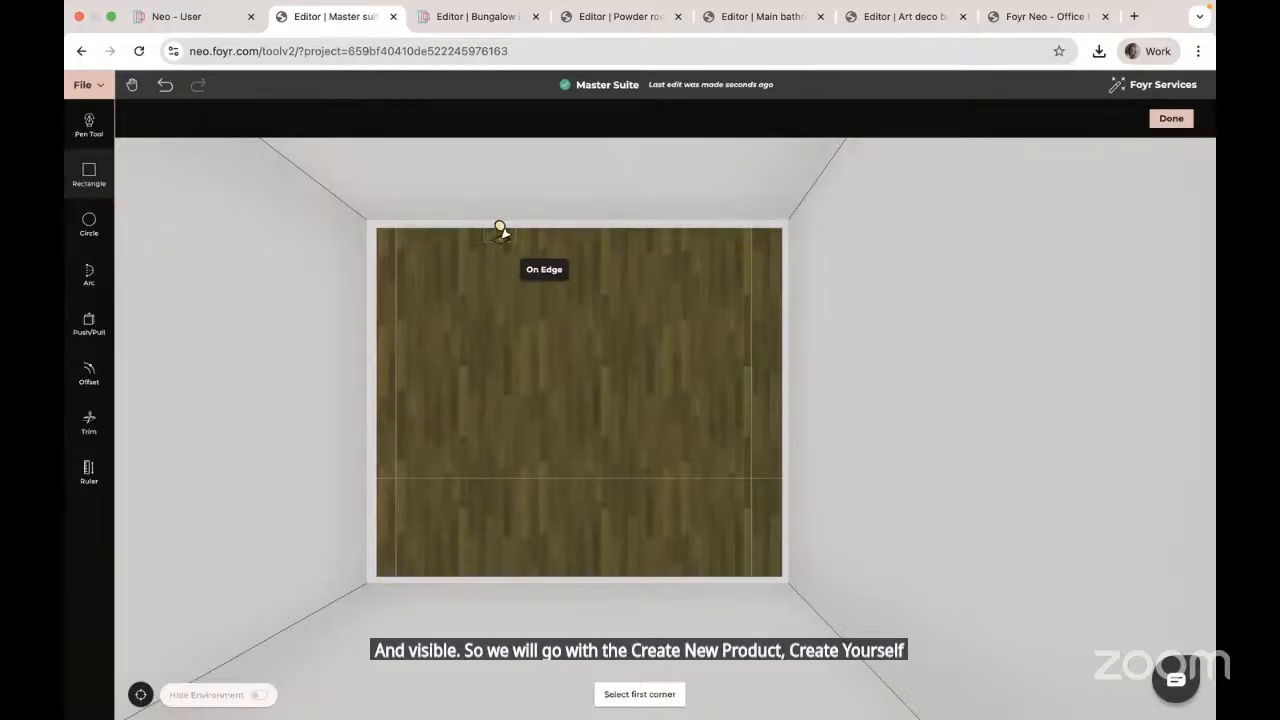
{"action": "left_click", "coordinate": [551, 230]}
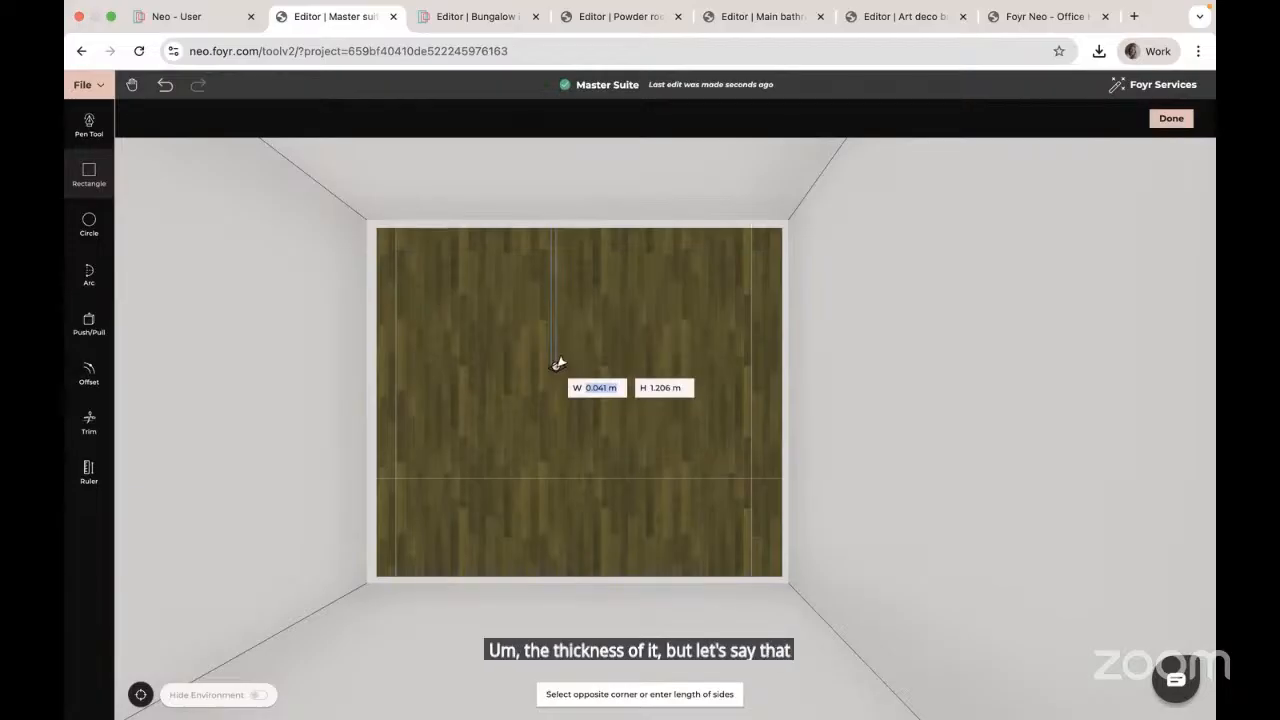
{"action": "type", "text": "0.05"}
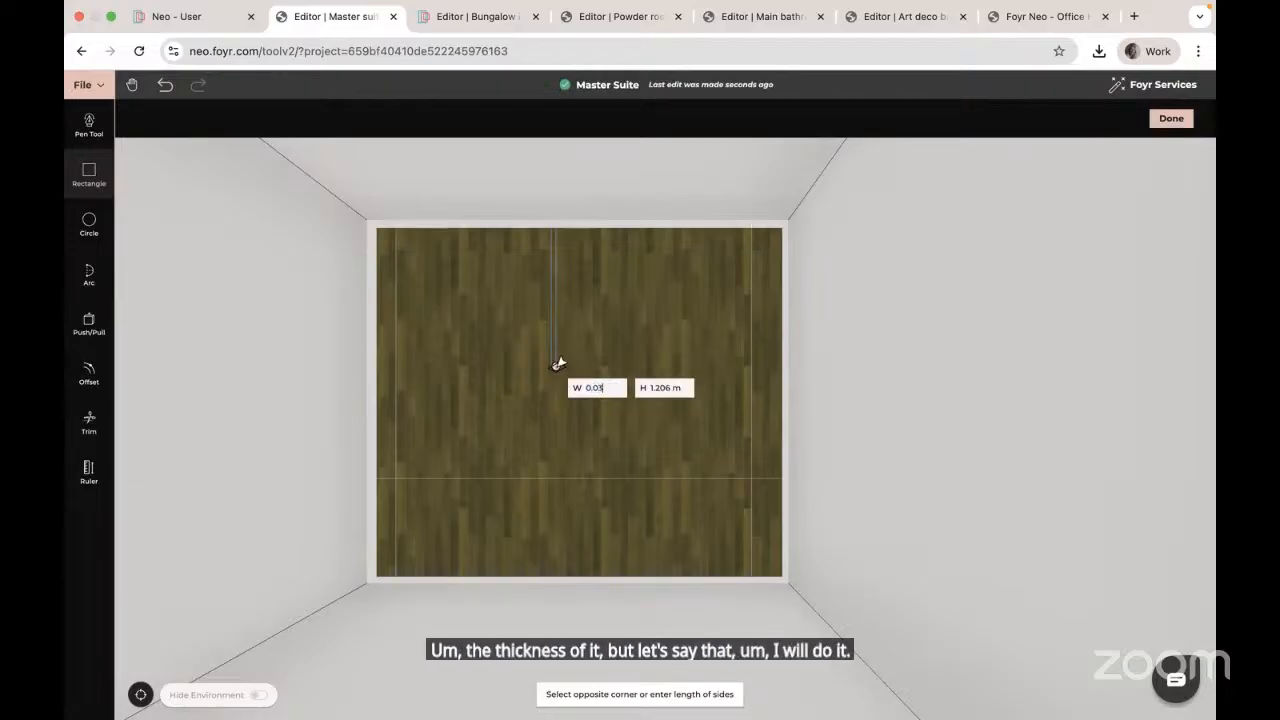
{"action": "key", "text": "Tab"}
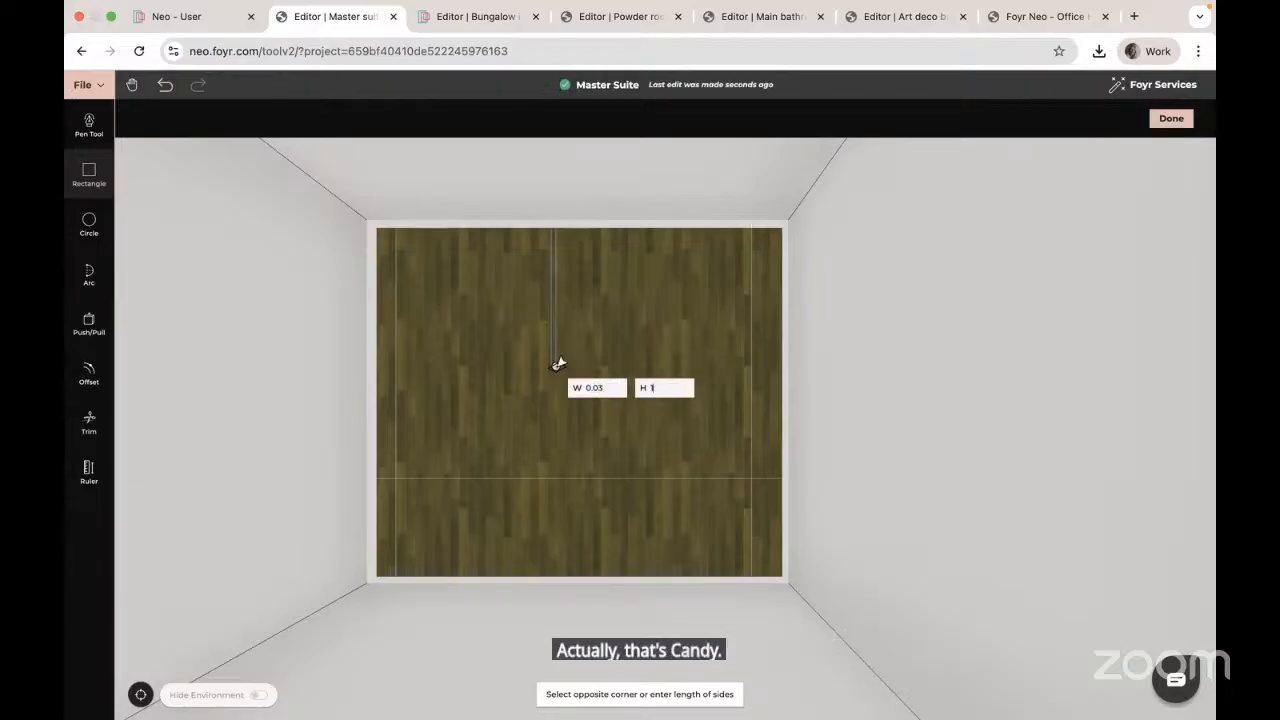
{"action": "key", "text": "Return"}
{"action": "key", "text": "Escape"}
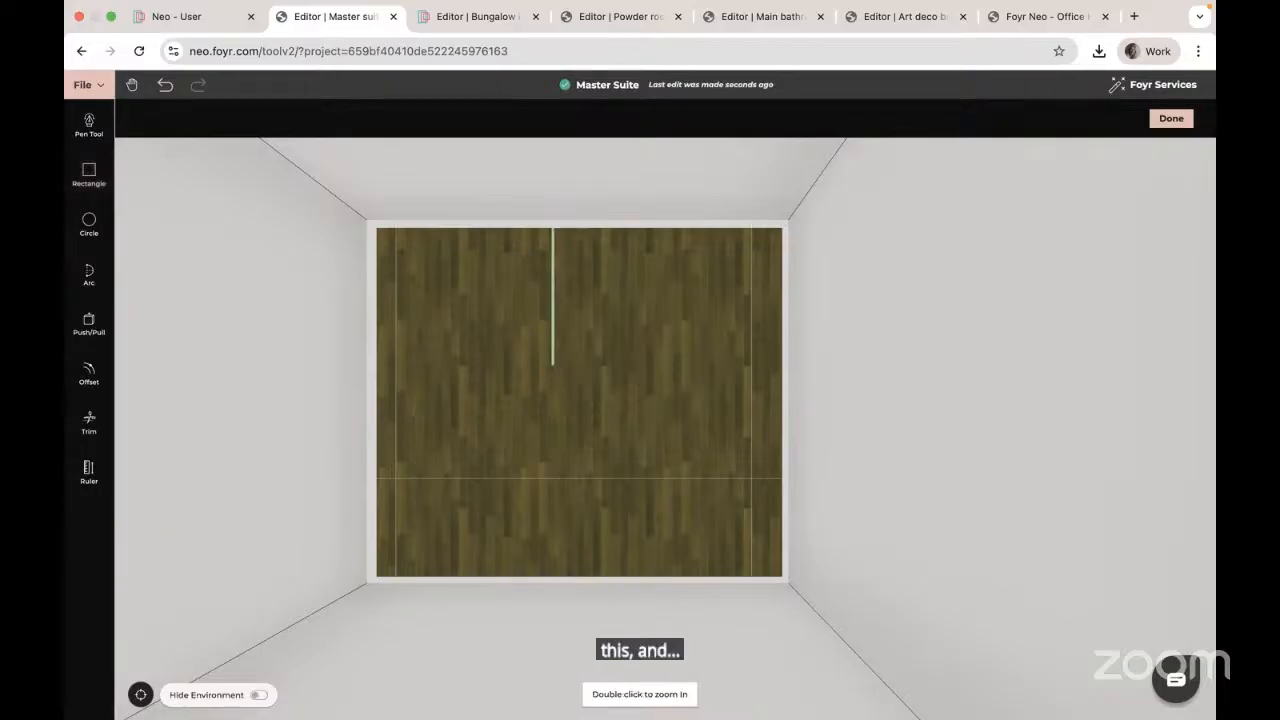
{"action": "left_click_drag", "start_coordinate": [517, 423], "coordinate": [631, 330]}
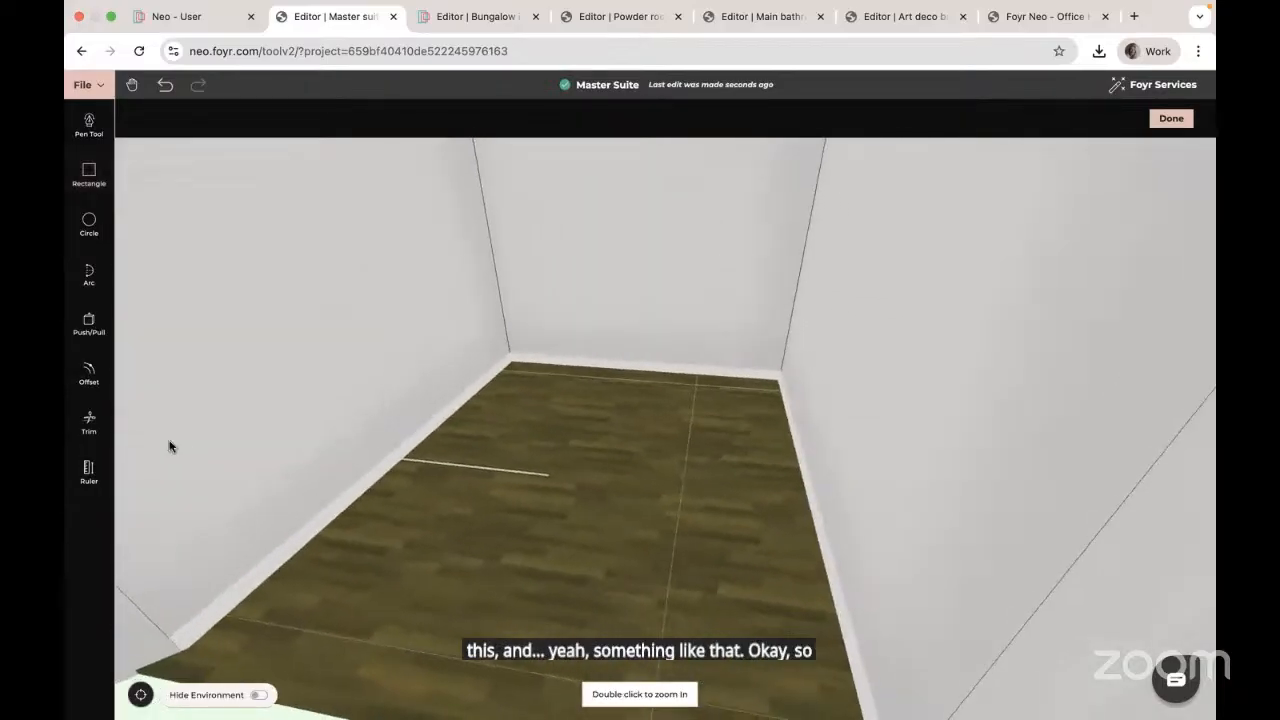
Step: Push/Pull the thin floor strip up 2.2 m into an upright panel
{"action": "left_click", "coordinate": [524, 474]}
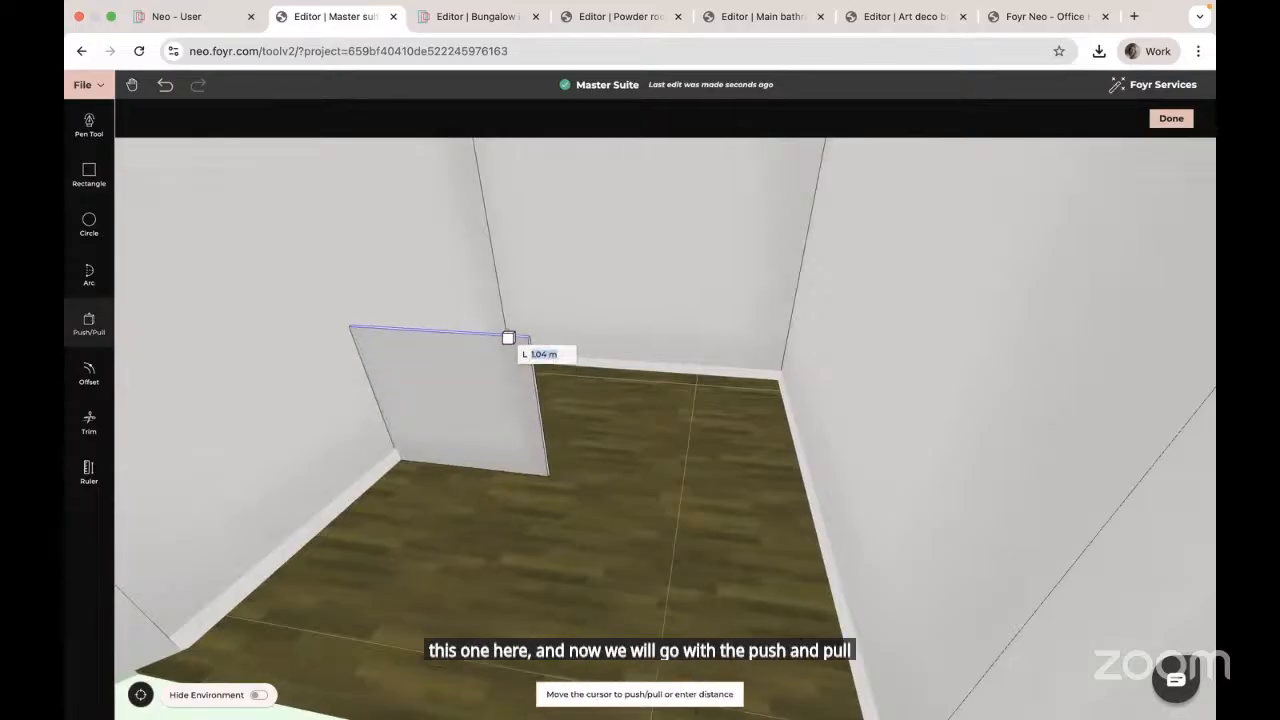
{"action": "left_click_drag", "start_coordinate": [500, 303], "coordinate": [598, 361]}
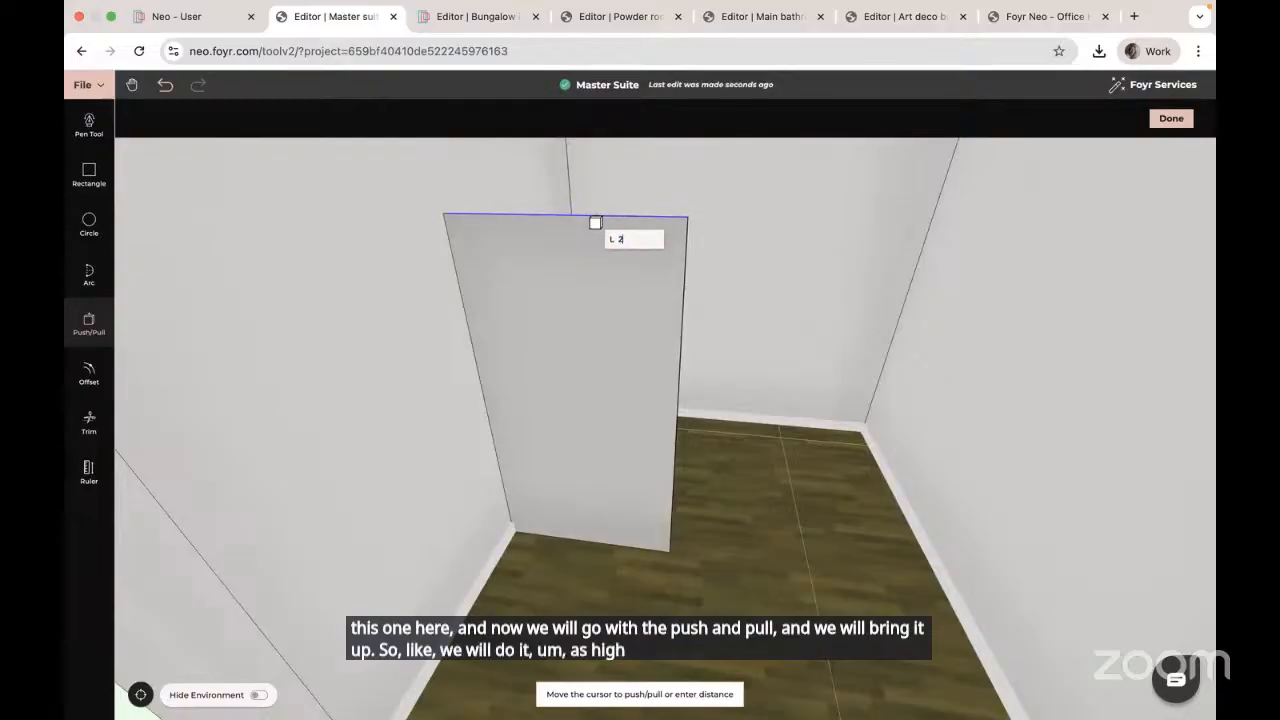
{"action": "key", "text": "Return"}
{"action": "key", "text": "Escape"}
{"action": "mouse_move", "coordinate": [764, 372]}
{"action": "left_mouse_down"}
{"action": "mouse_move", "coordinate": [787, 332]}
{"action": "mouse_move", "coordinate": [757, 394]}
{"action": "left_mouse_up"}
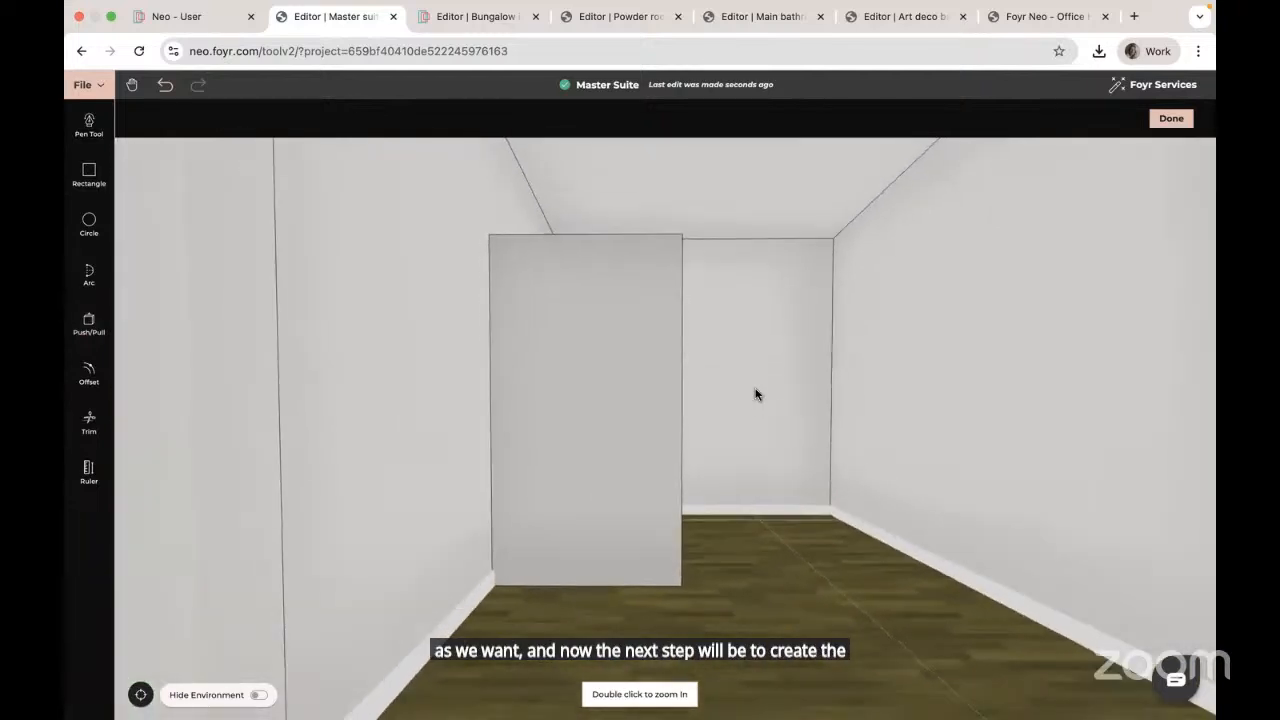
{"action": "left_click", "coordinate": [92, 278]}
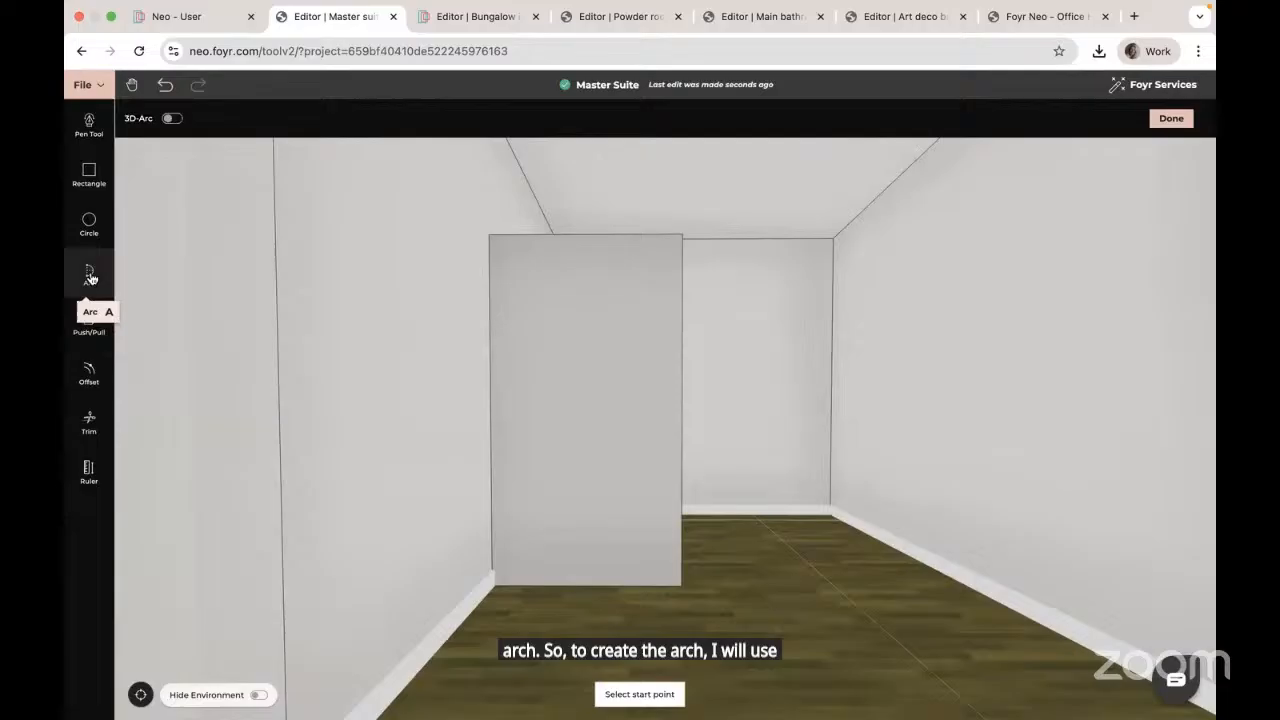
Step: Draw an arc across the panel from its left edge to its right edge near the top
{"action": "left_click", "coordinate": [490, 343]}
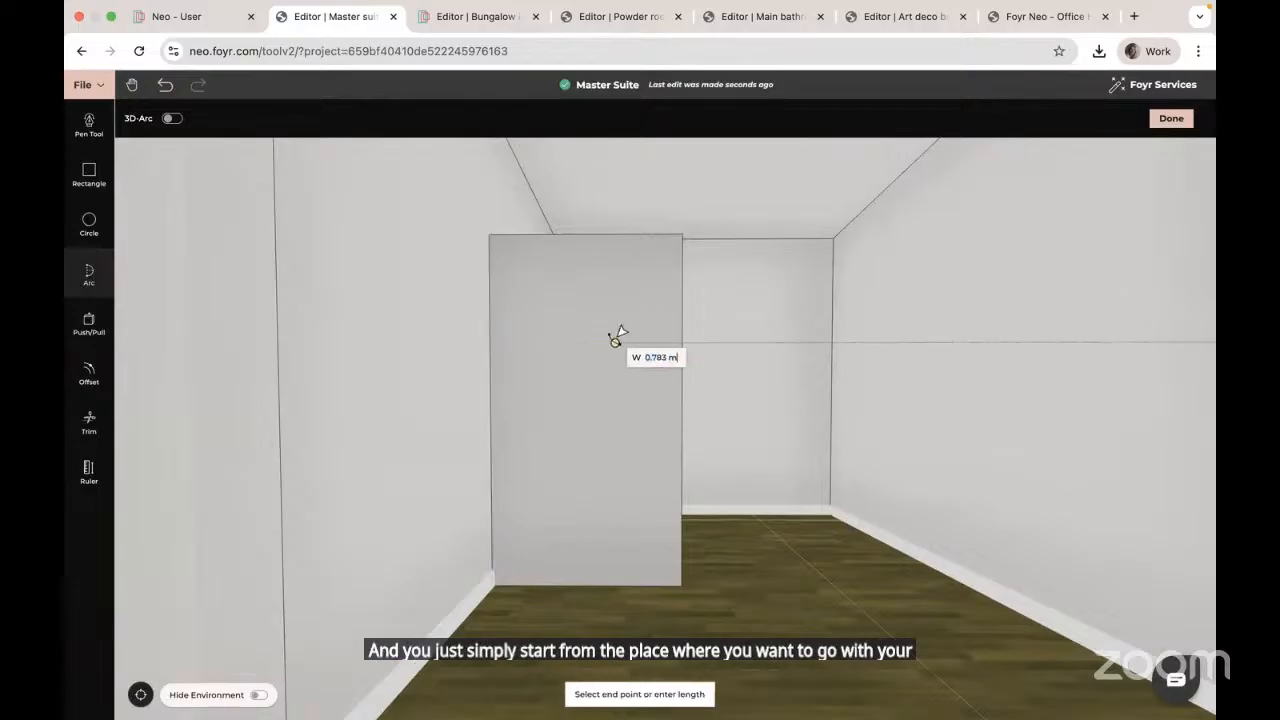
{"action": "left_click", "coordinate": [681, 342]}
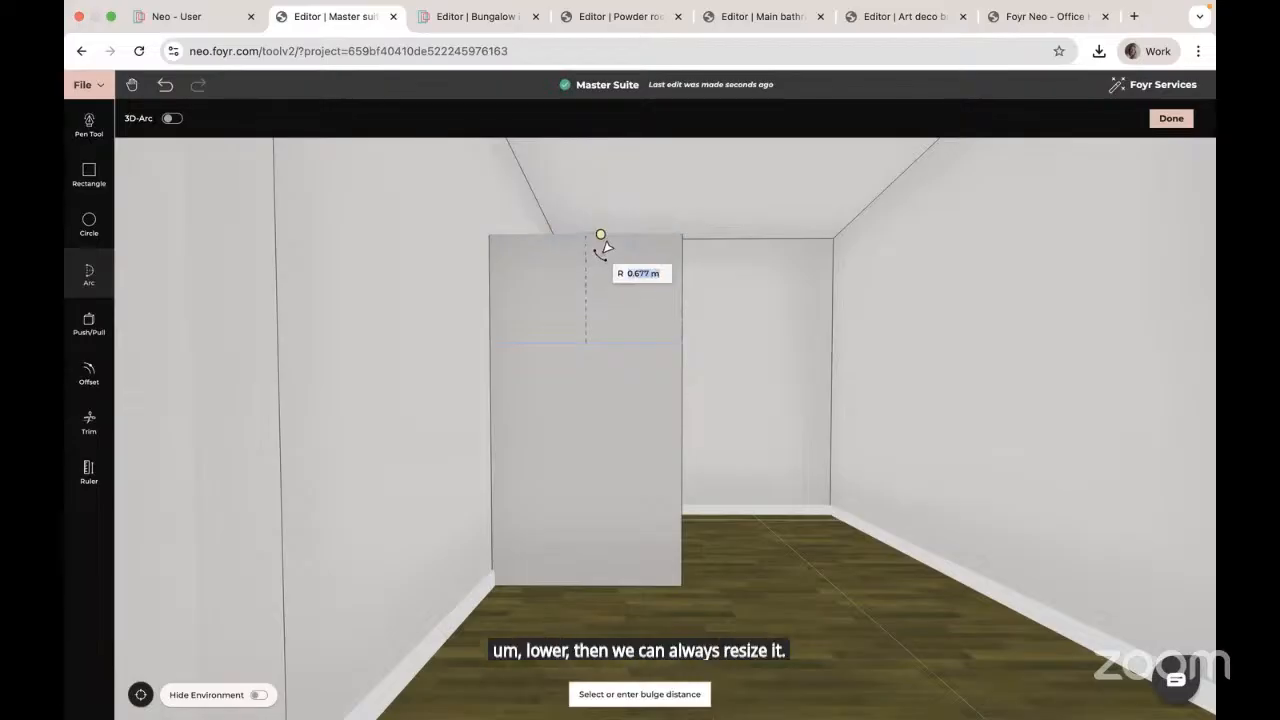
{"action": "scroll", "coordinate": [600, 250], "scroll_direction": "up", "scroll_amount": 2}
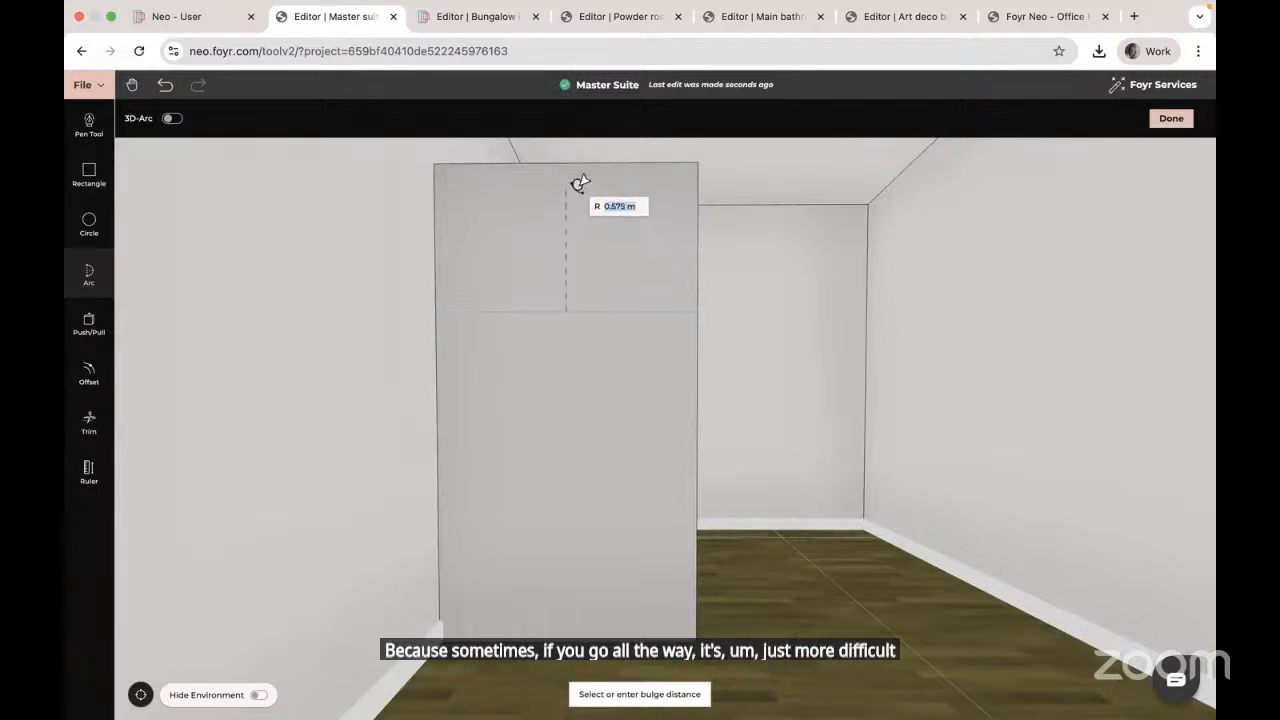
{"action": "left_click", "coordinate": [582, 181]}
{"action": "key", "text": "Escape"}
{"action": "left_click_drag", "start_coordinate": [727, 268], "coordinate": [660, 268]}
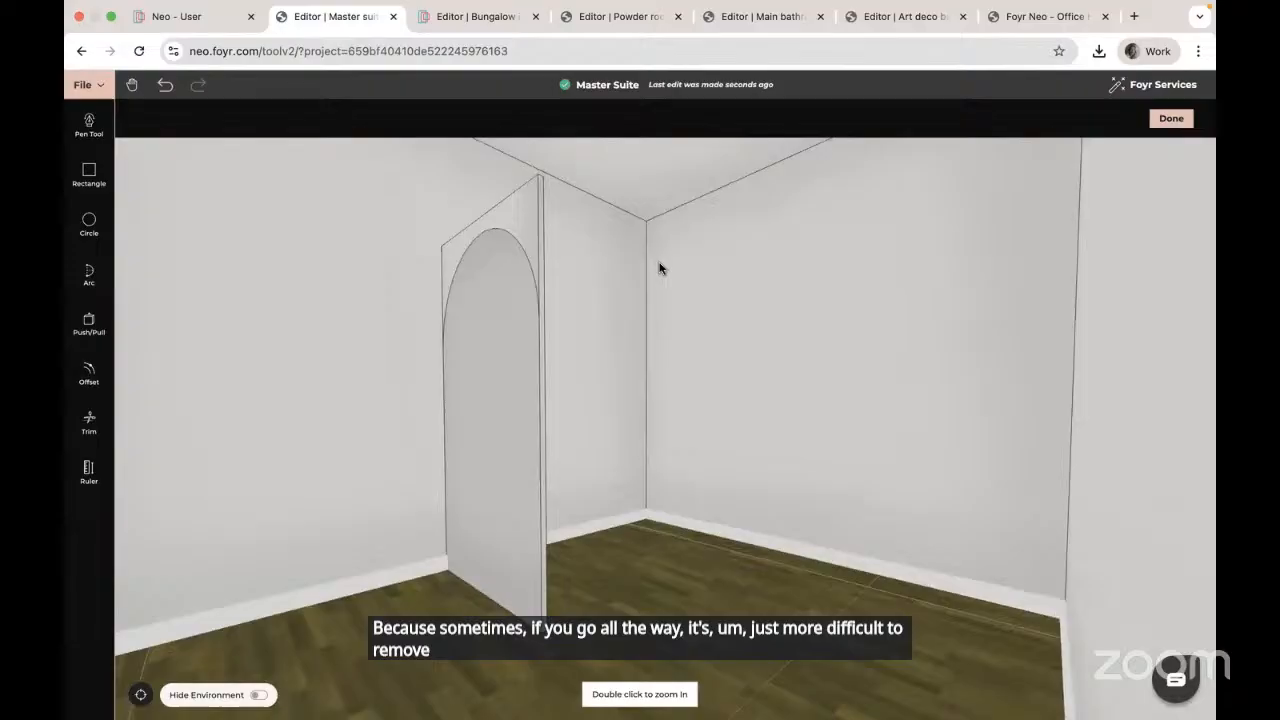
Step: Push away the square corner pieces above the arc to leave an arched top
{"action": "left_click", "coordinate": [88, 322]}
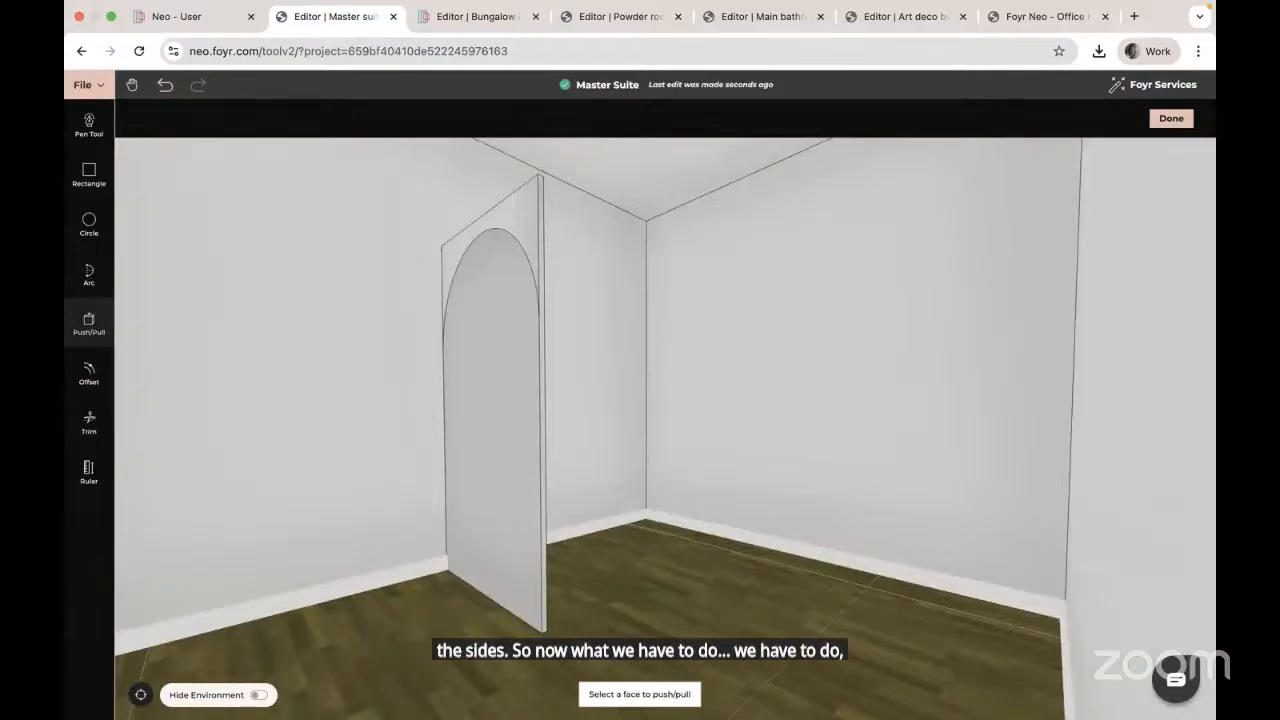
{"action": "left_click", "coordinate": [523, 208]}
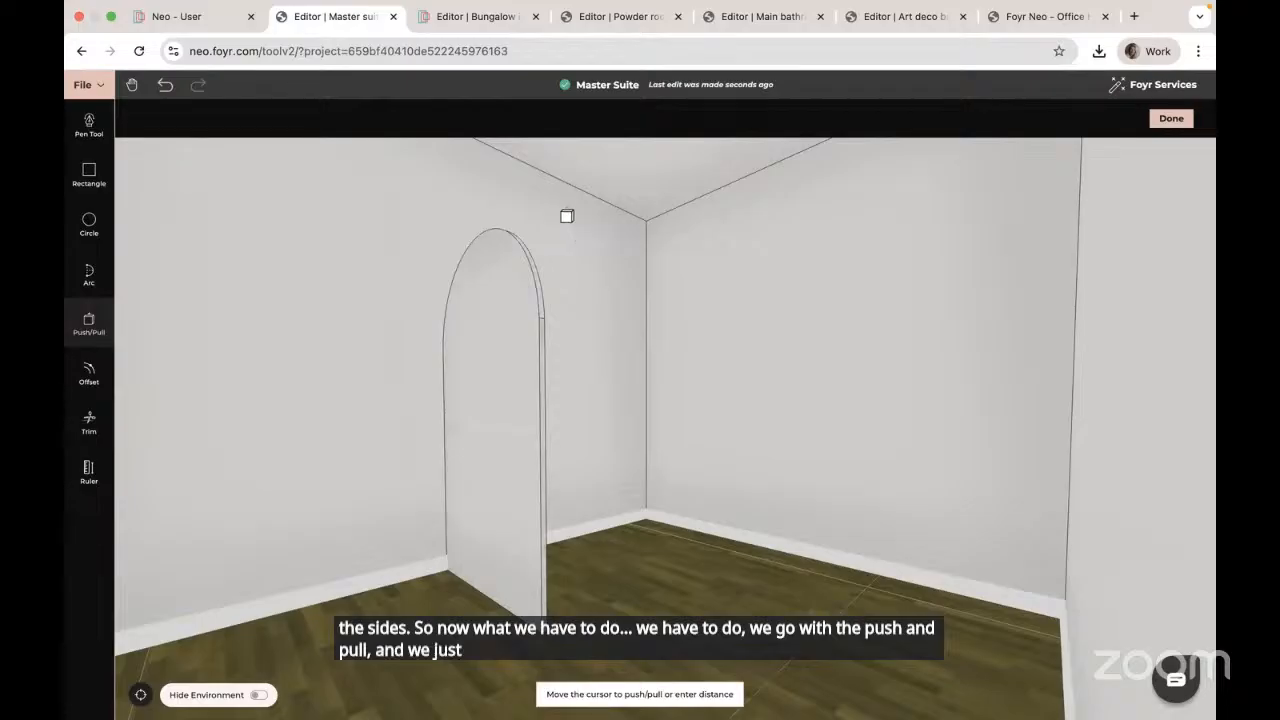
{"action": "left_click", "coordinate": [567, 216]}
{"action": "key", "text": "Escape"}
{"action": "left_click_drag", "start_coordinate": [471, 426], "coordinate": [525, 423]}
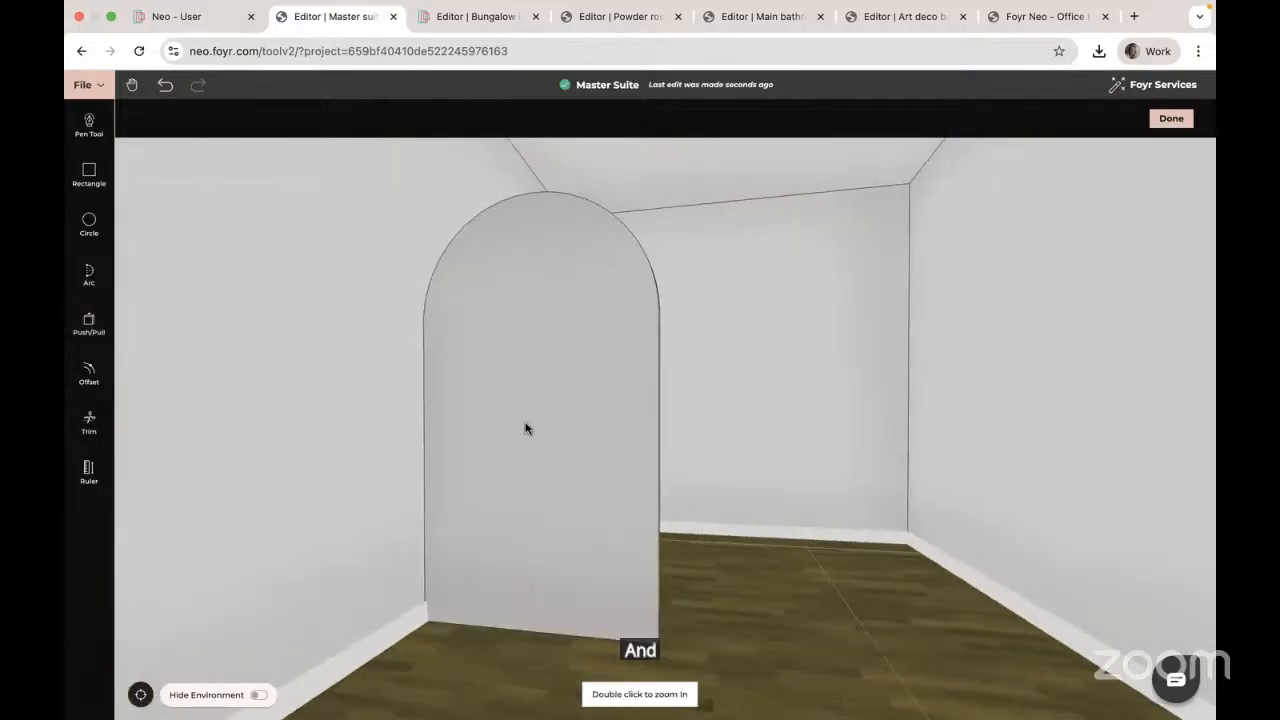
Step: Offset the front arch face inward by 0.02 m
{"action": "left_click", "coordinate": [88, 375]}
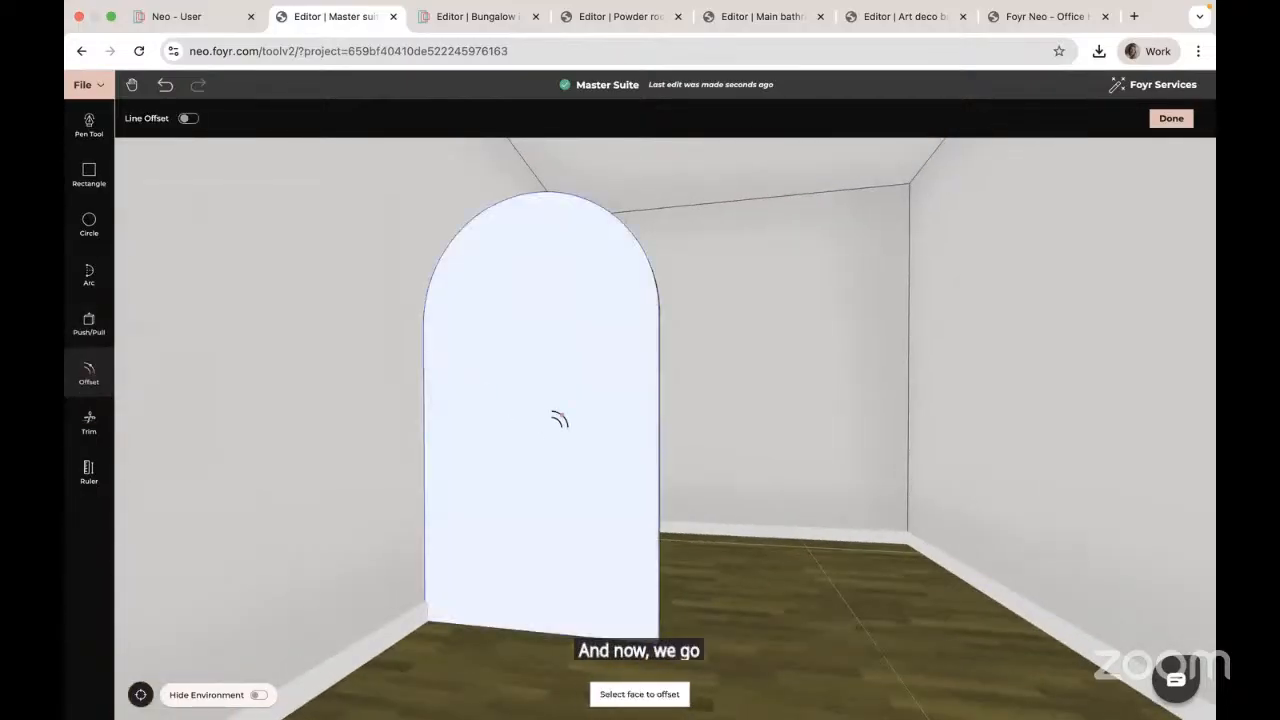
{"action": "left_click", "coordinate": [538, 400]}
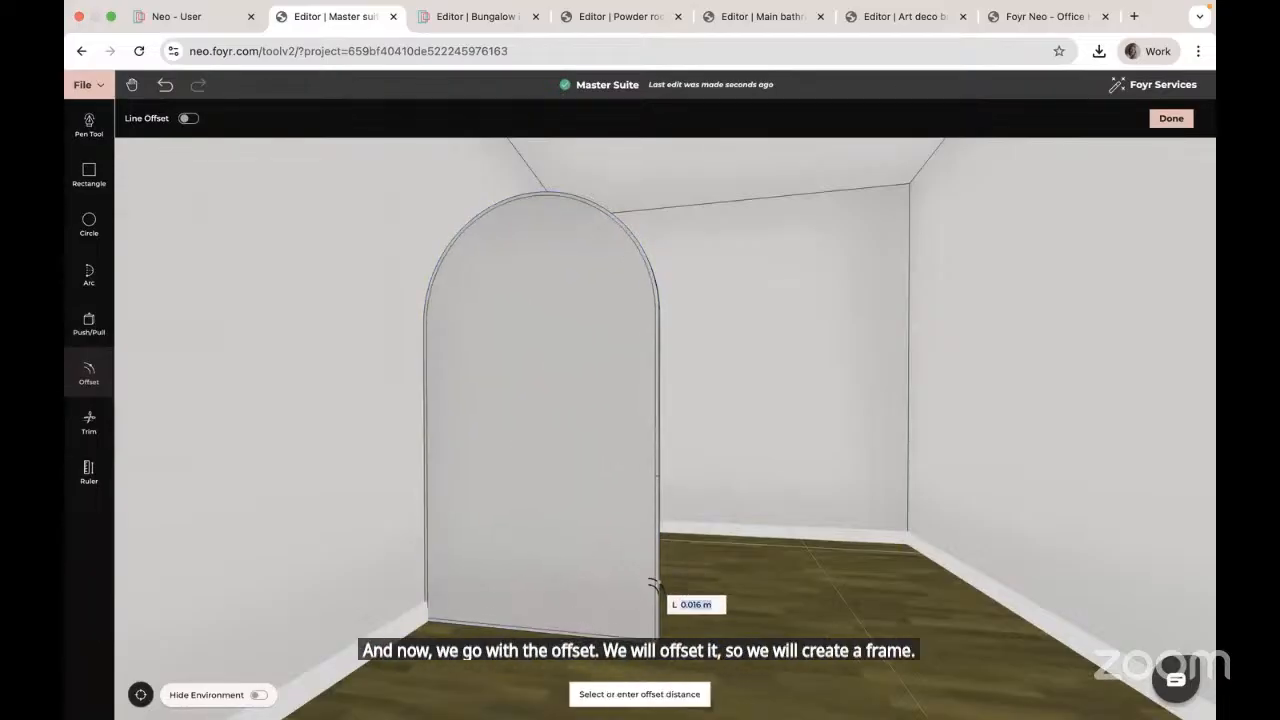
{"action": "type", "text": "0.02"}
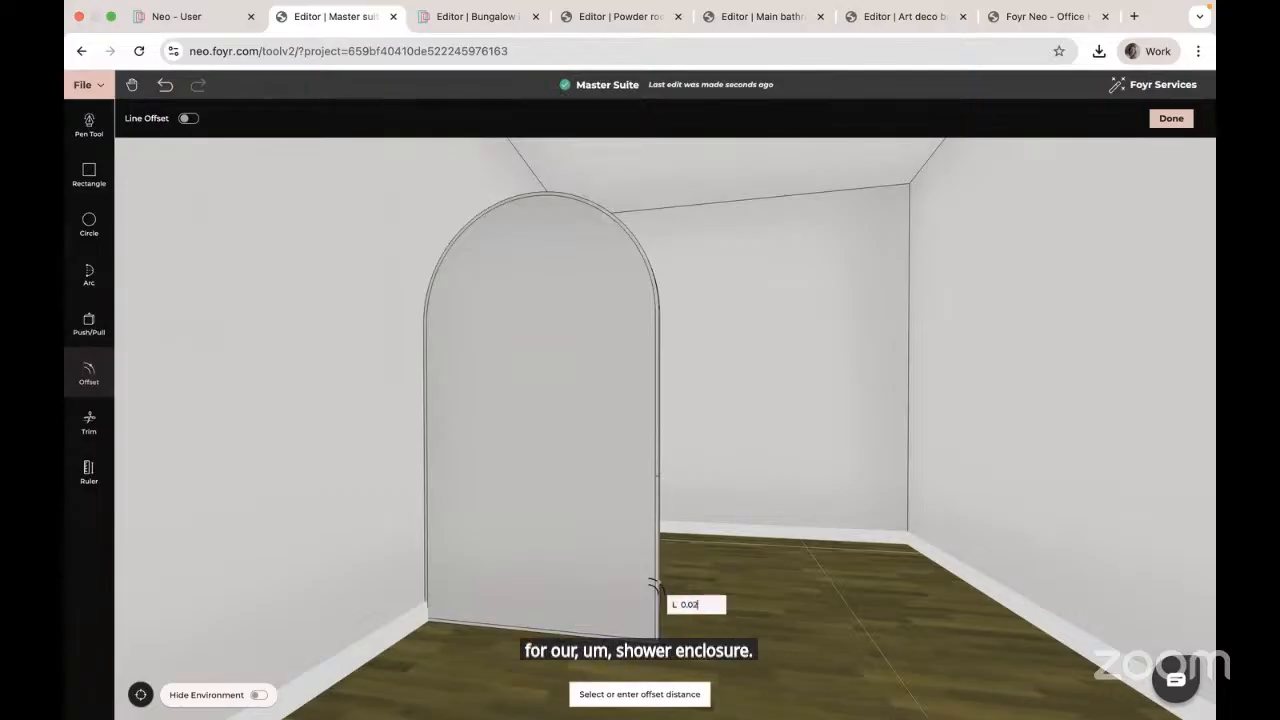
{"action": "key", "text": "Return"}
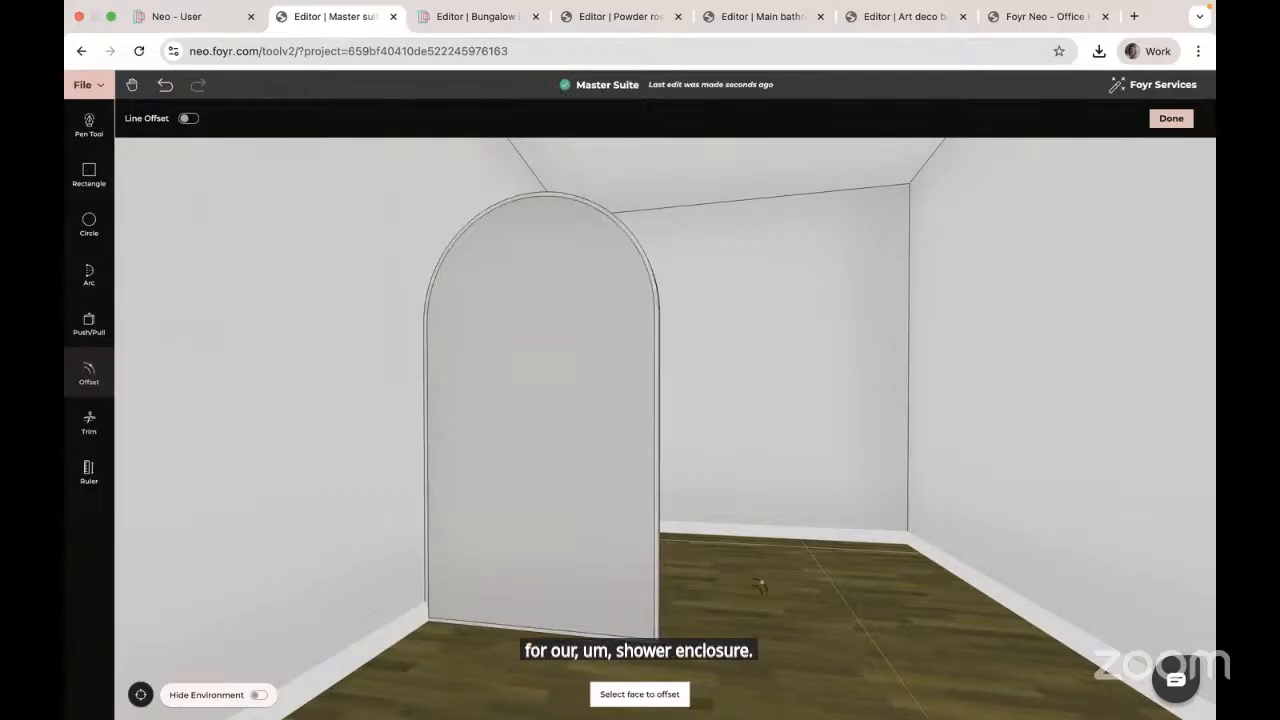
Step: Offset the opposite arch face inward by 0.02 m as well
{"action": "left_click_drag", "start_coordinate": [760, 586], "coordinate": [514, 573]}
{"action": "scroll", "coordinate": [512, 575], "scroll_direction": "up", "scroll_amount": 3}
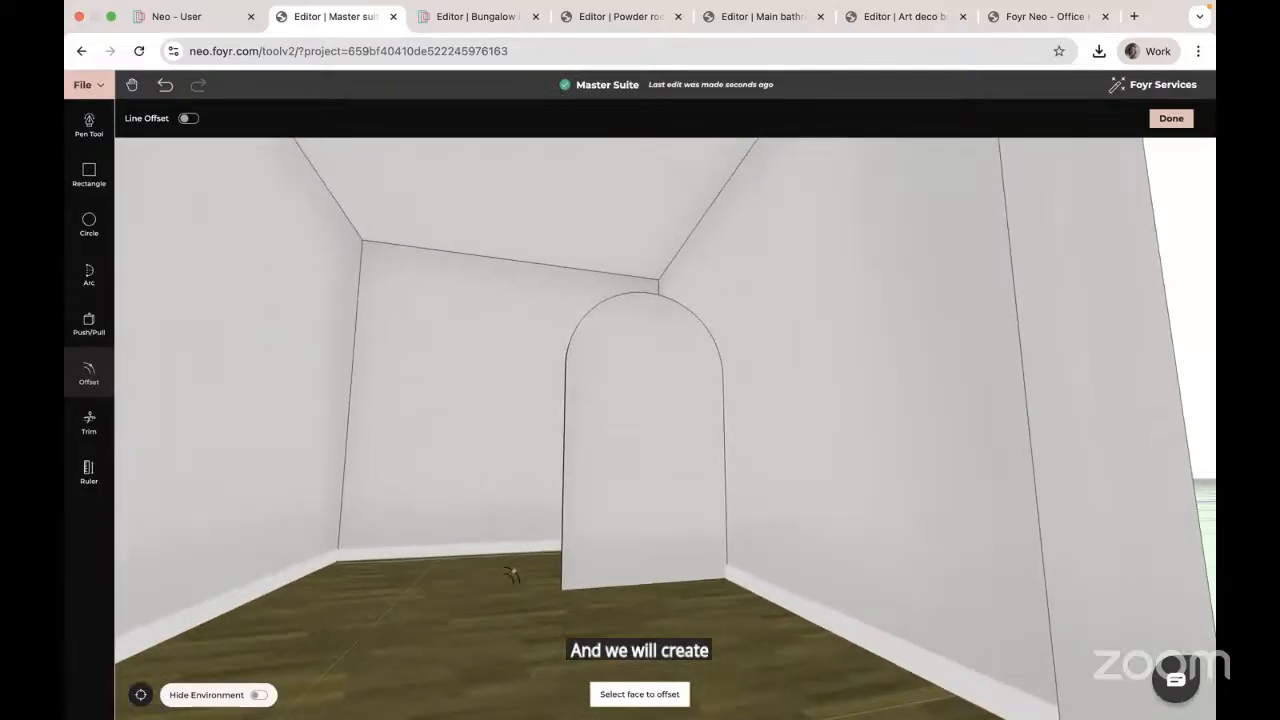
{"action": "left_click", "coordinate": [653, 455]}
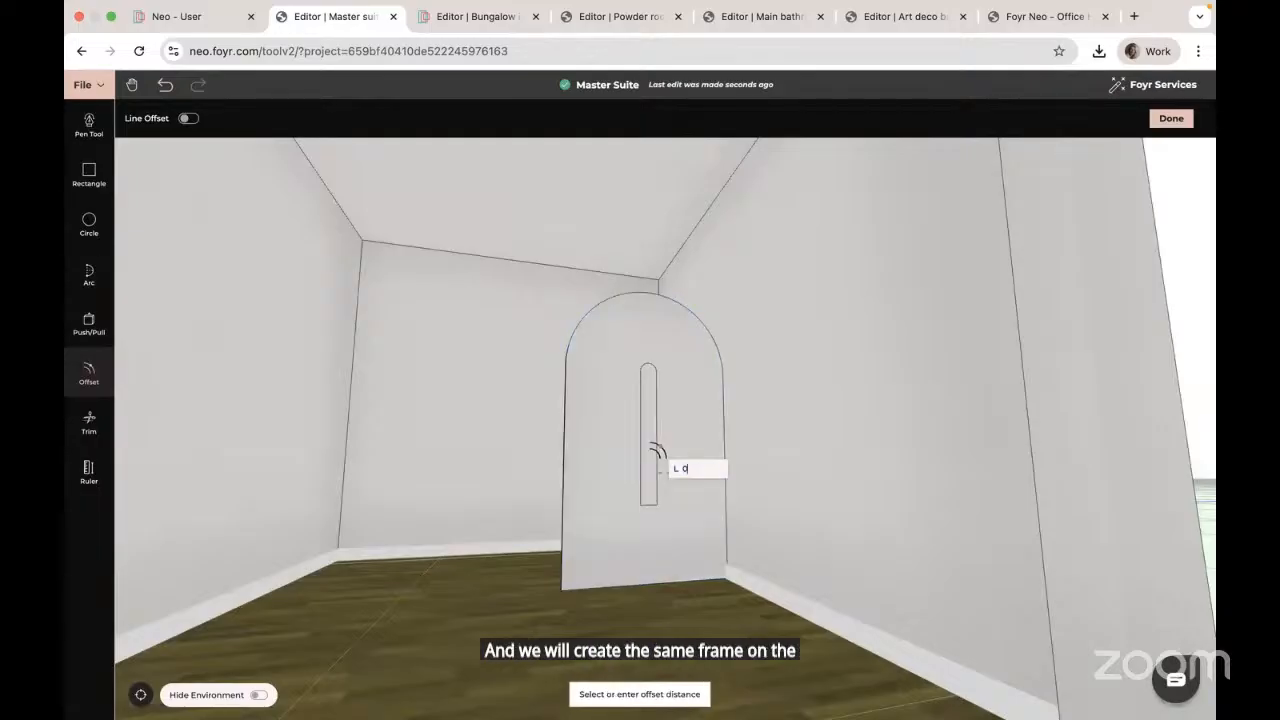
{"action": "type", "text": "0.02"}
{"action": "key", "text": "Return"}
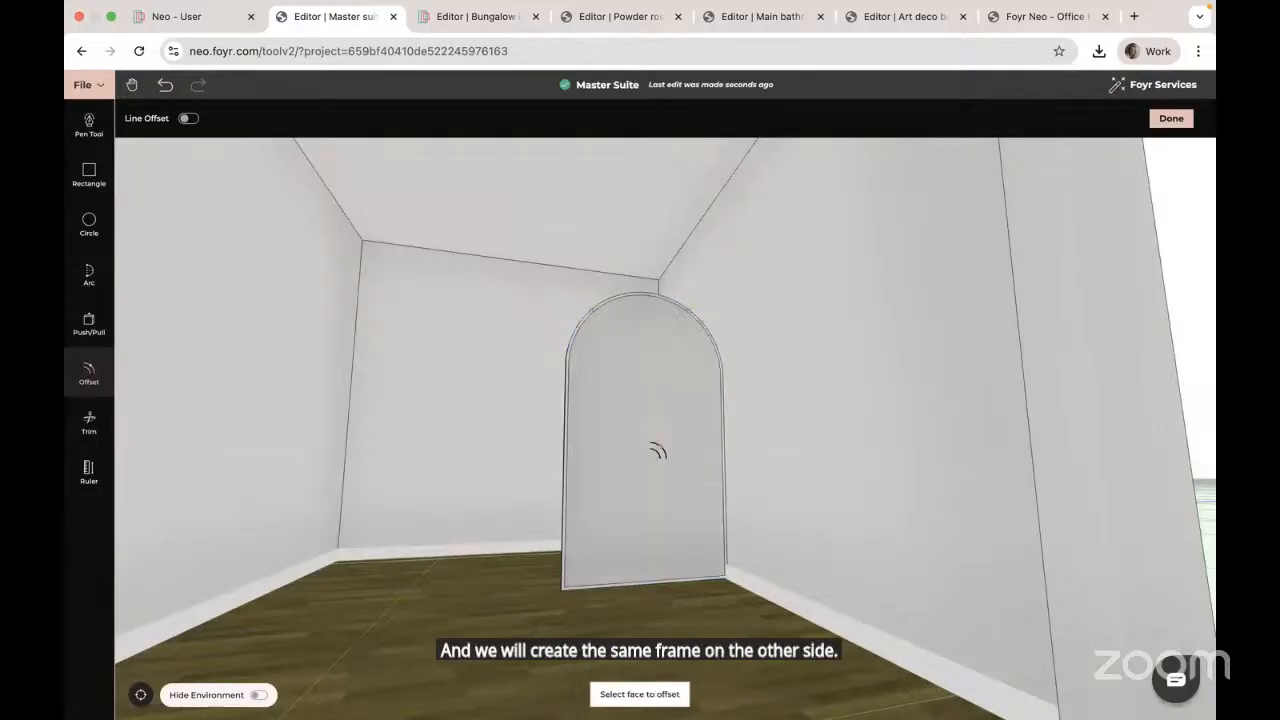
{"action": "key", "text": "Escape"}
{"action": "left_click_drag", "start_coordinate": [534, 503], "coordinate": [672, 509]}
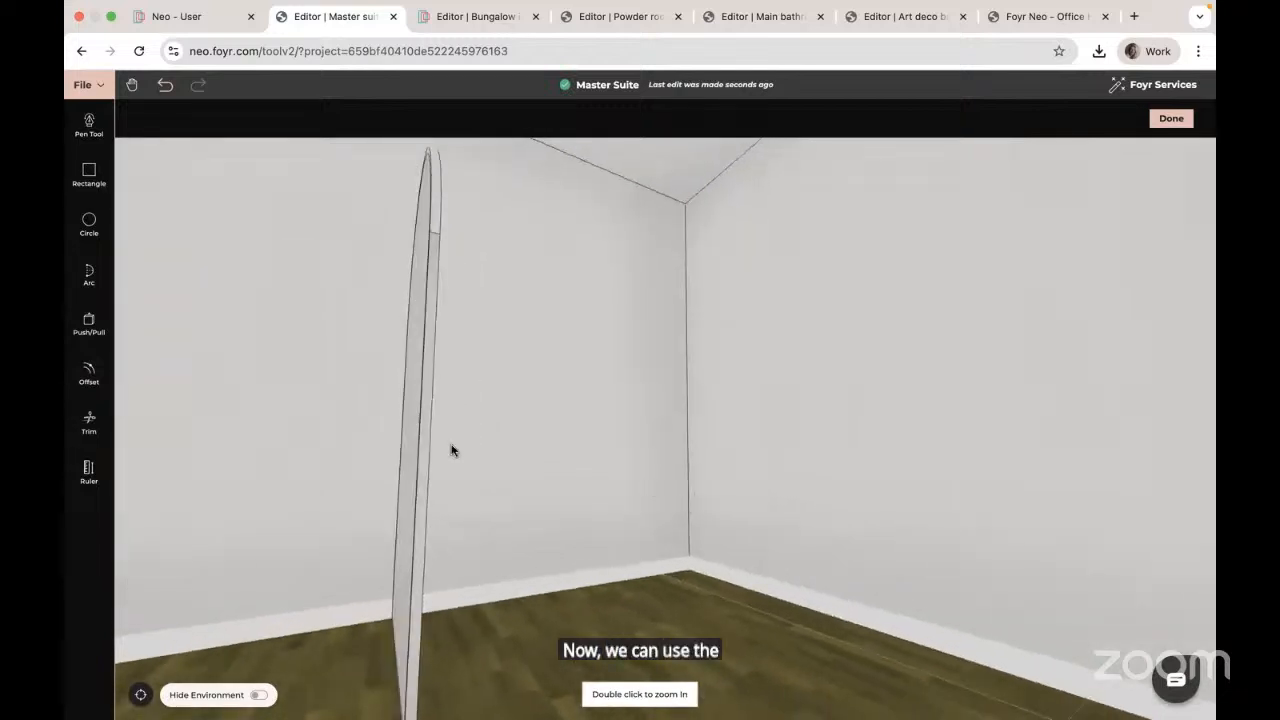
Step: Push the inner glass area in by 0.005 m on both faces of the arch
{"action": "left_click", "coordinate": [87, 328]}
{"action": "left_click", "coordinate": [510, 432]}
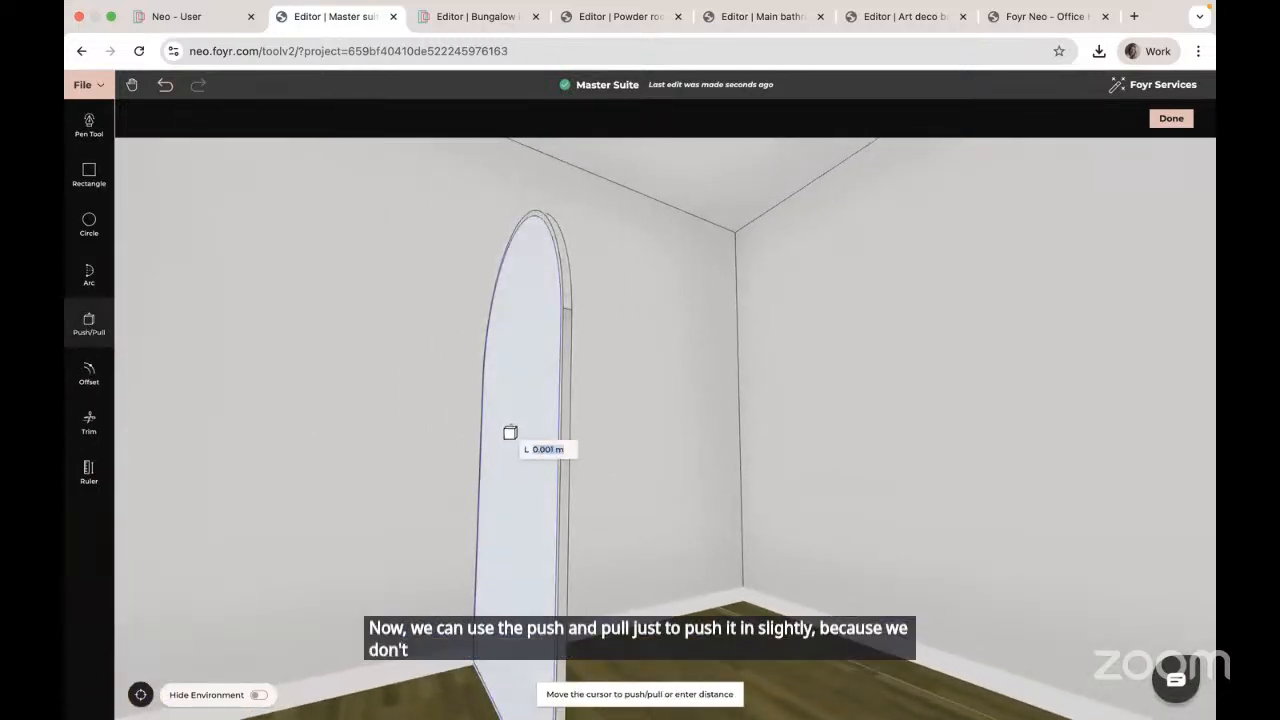
{"action": "type", "text": "0.00"}
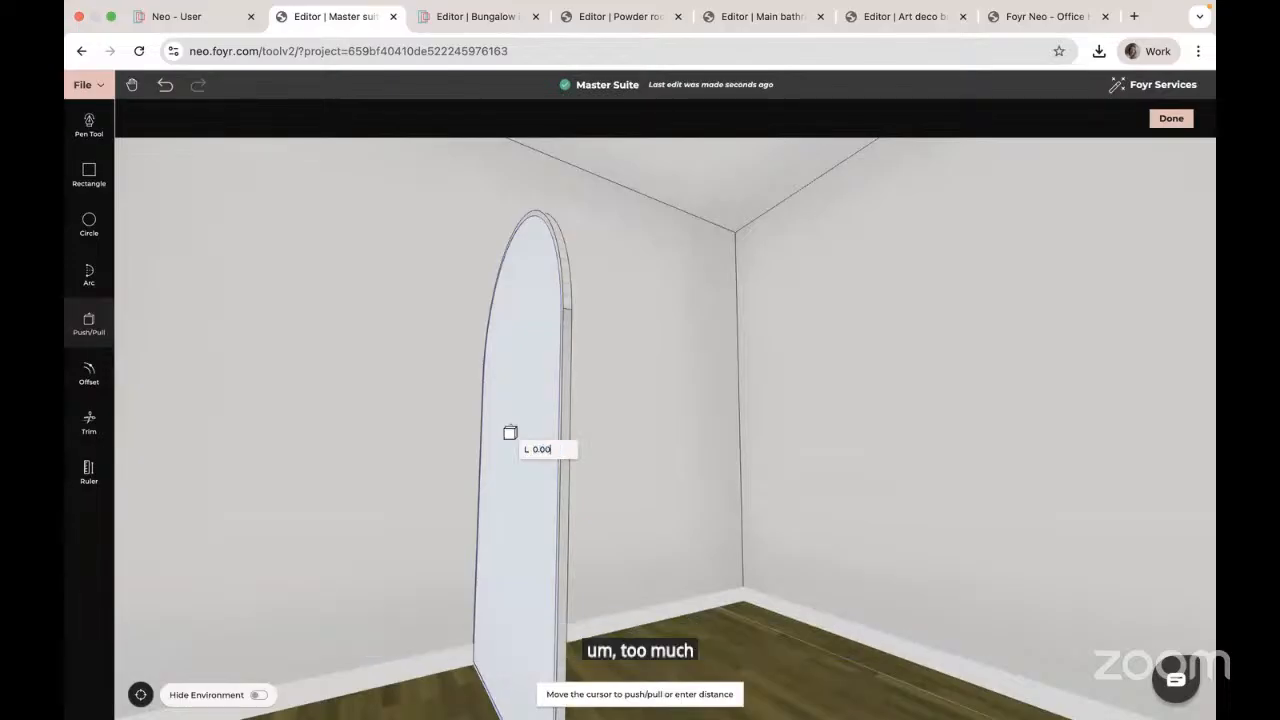
{"action": "type", "text": "5"}
{"action": "key", "text": "Return"}
{"action": "left_click_drag", "start_coordinate": [572, 456], "coordinate": [508, 448]}
{"action": "left_click", "coordinate": [518, 429]}
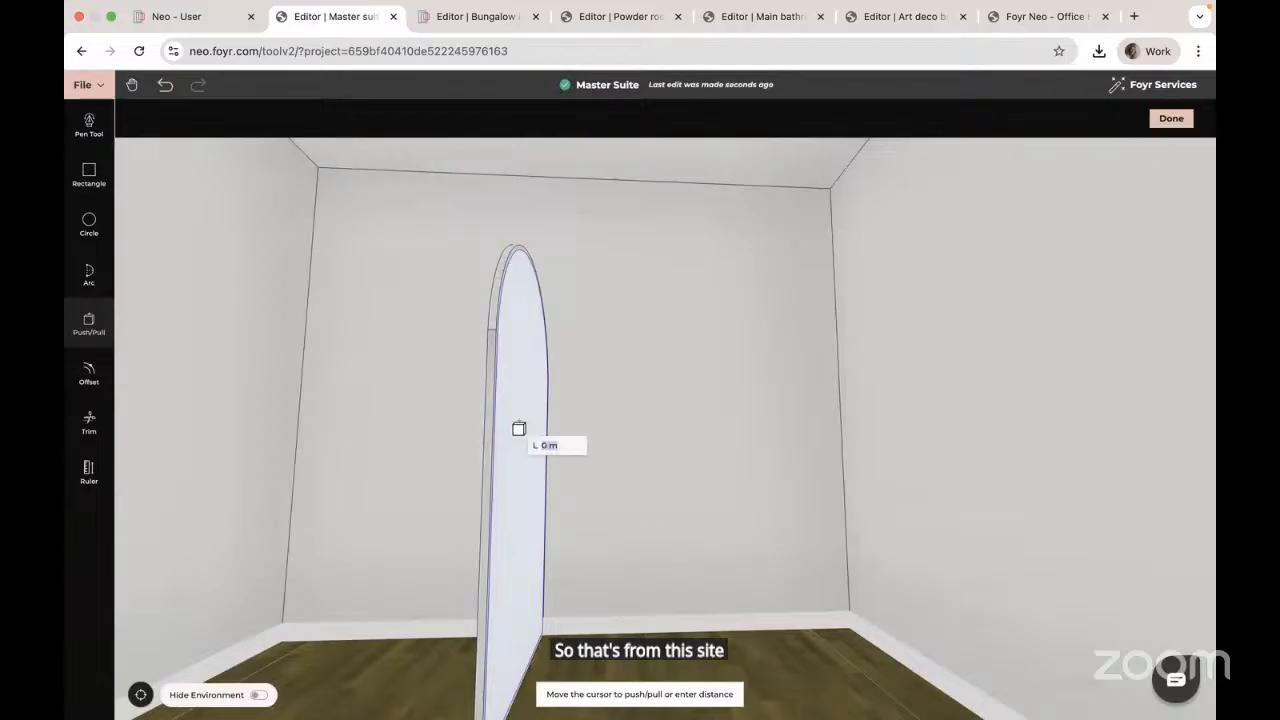
{"action": "type", "text": "0.005"}
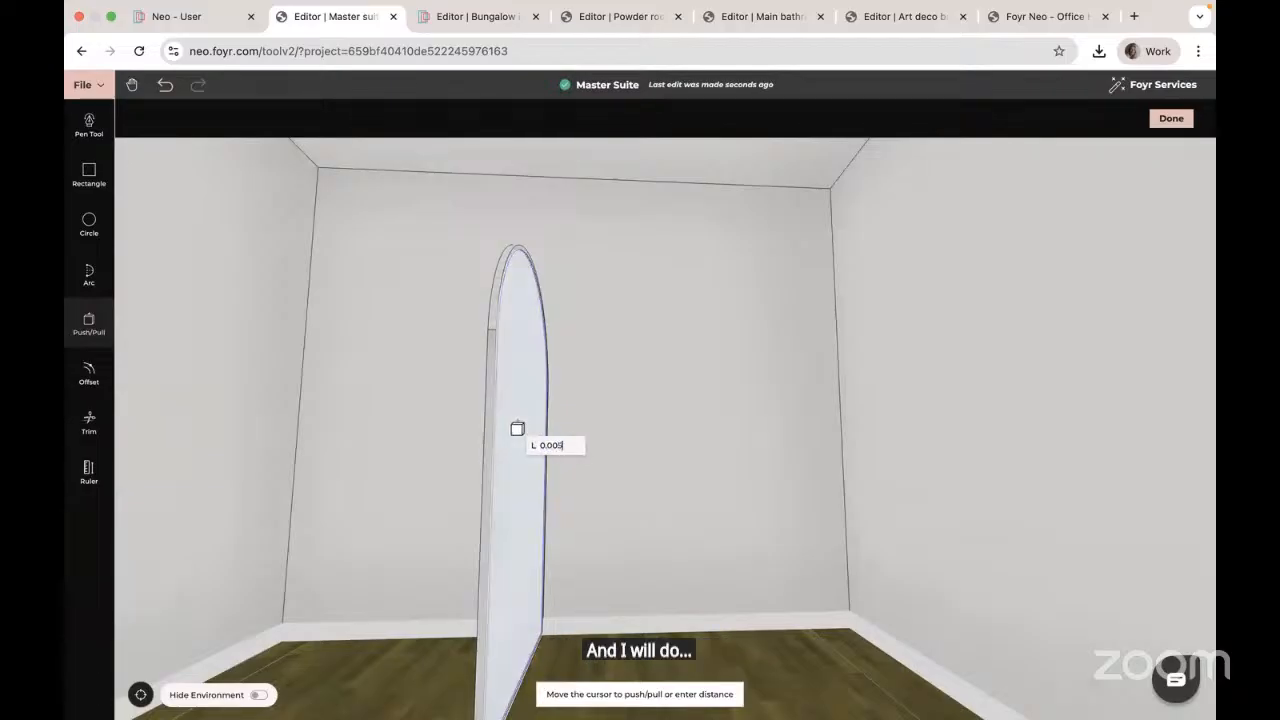
{"action": "key", "text": "Return"}
{"action": "key", "text": "Escape"}
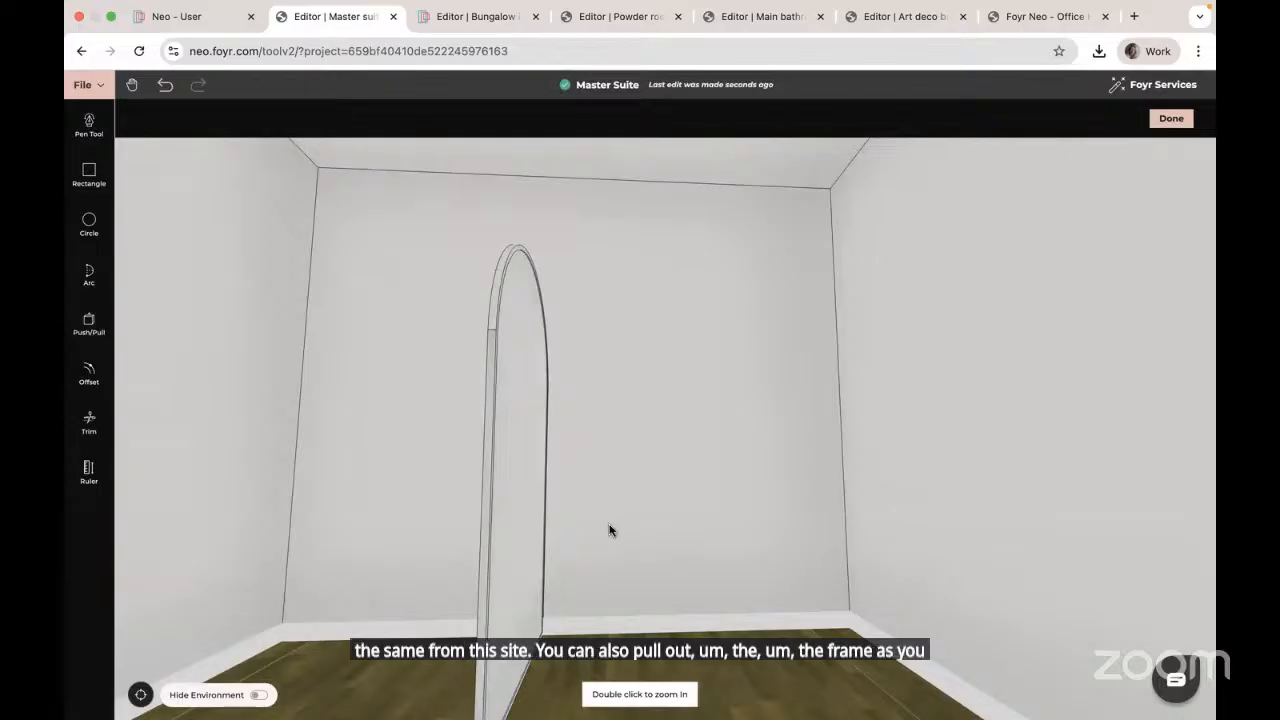
Step: Click Done to finish the custom product and bring up the texture library
{"action": "left_click", "coordinate": [1170, 119]}
{"action": "scroll", "coordinate": [691, 474], "scroll_direction": "up", "scroll_amount": 5}
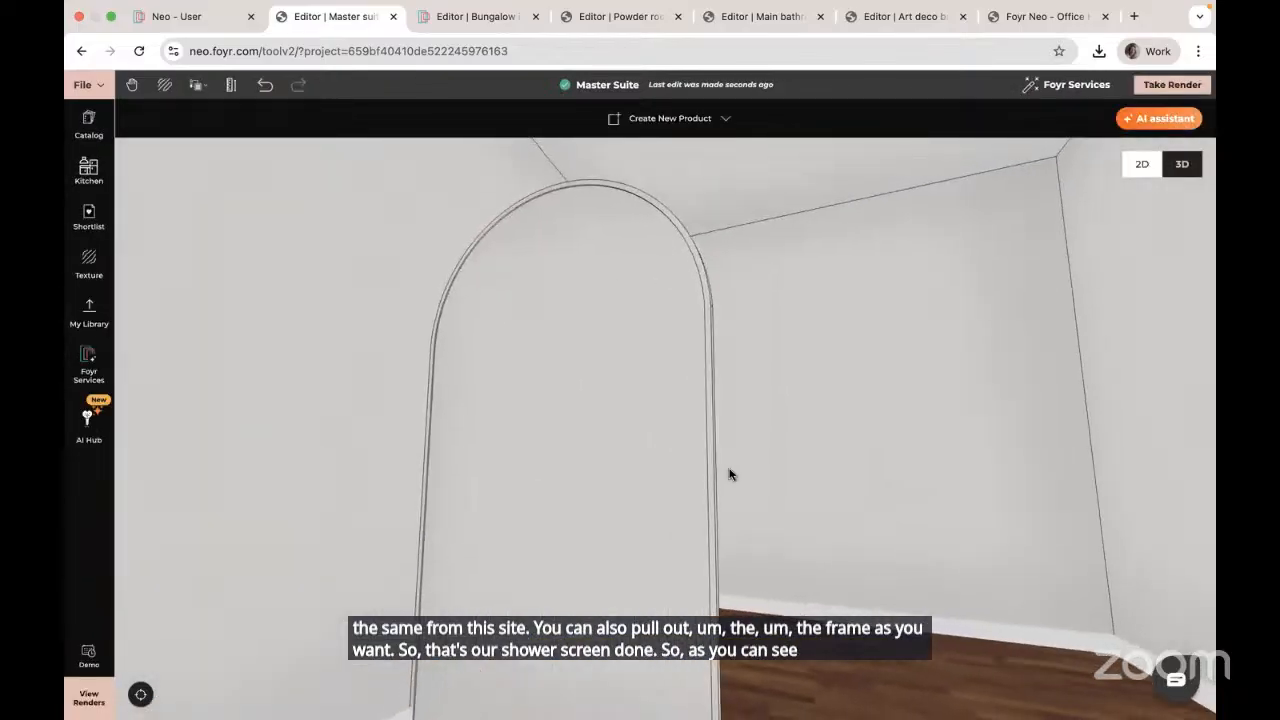
{"action": "scroll", "coordinate": [750, 482], "scroll_direction": "down", "scroll_amount": 6}
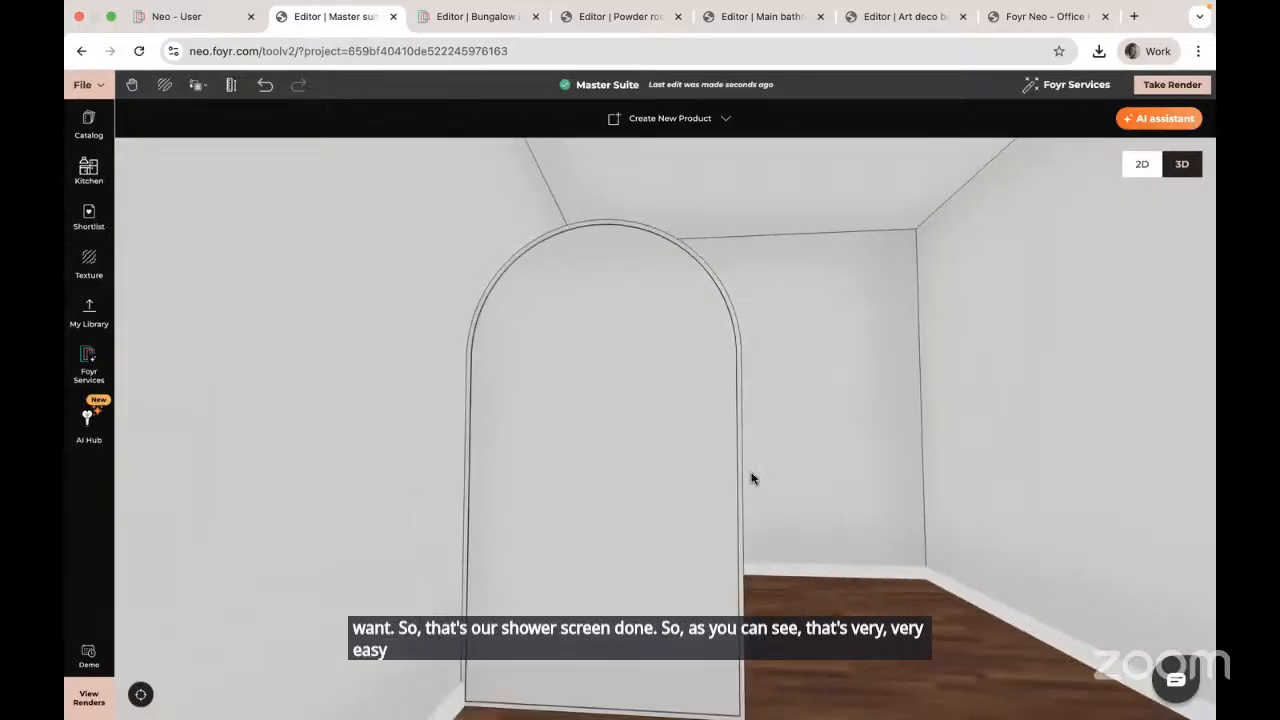
{"action": "left_click_drag", "start_coordinate": [752, 474], "coordinate": [710, 483]}
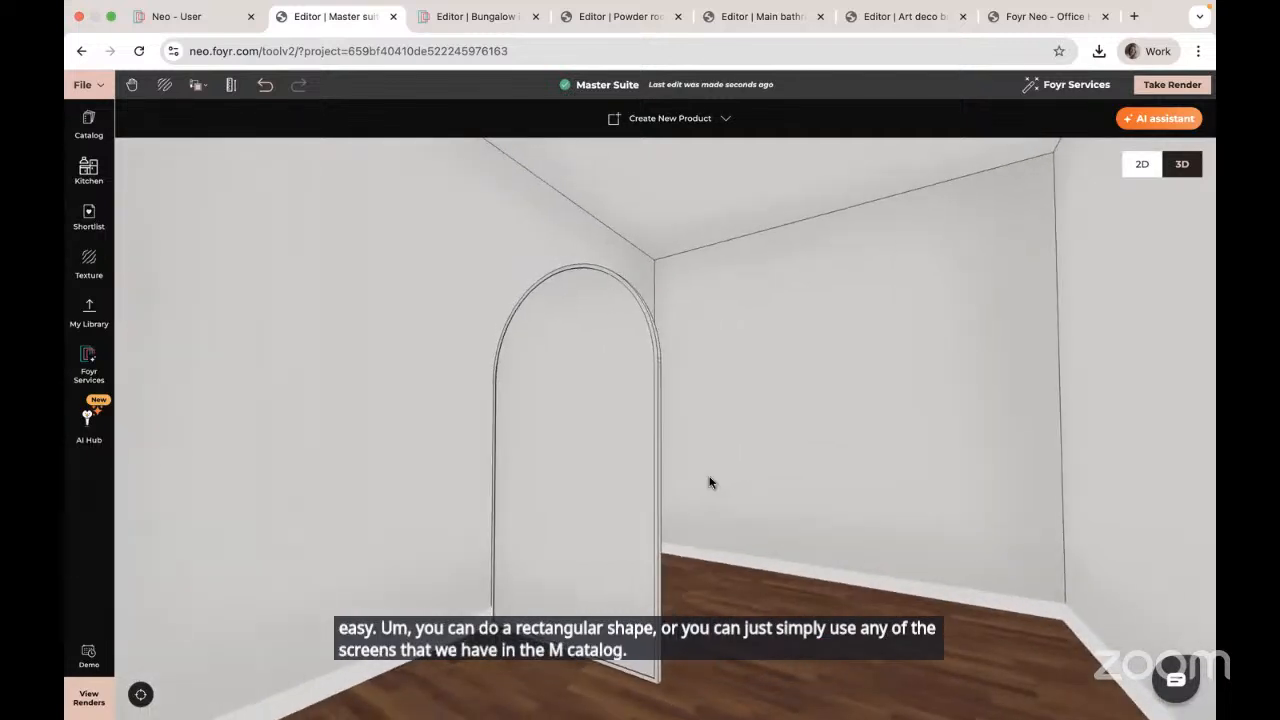
{"action": "left_click", "coordinate": [90, 270]}
Step: Apply the Fluted Glass texture to the arched panel with No. of Tiles X set to 7
{"action": "left_click", "coordinate": [170, 188]}
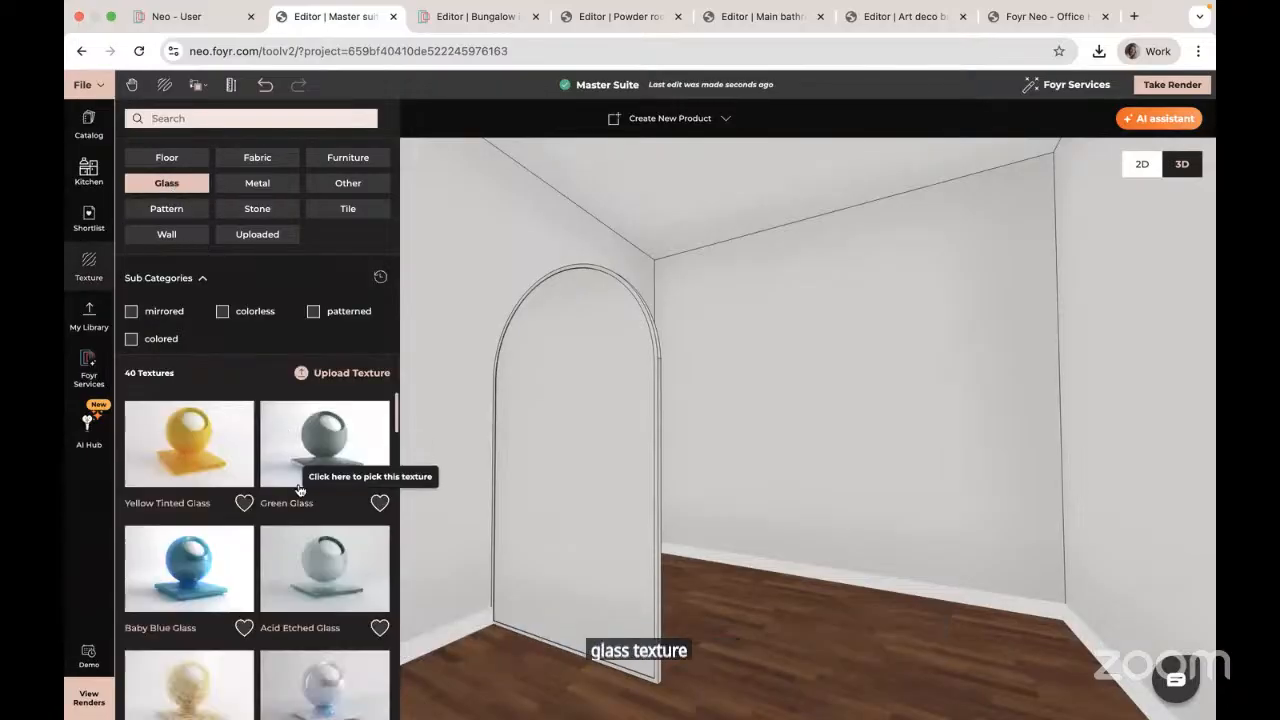
{"action": "scroll", "coordinate": [306, 502], "scroll_direction": "down", "scroll_amount": 2}
{"action": "scroll", "coordinate": [306, 502], "scroll_direction": "down", "scroll_amount": 2}
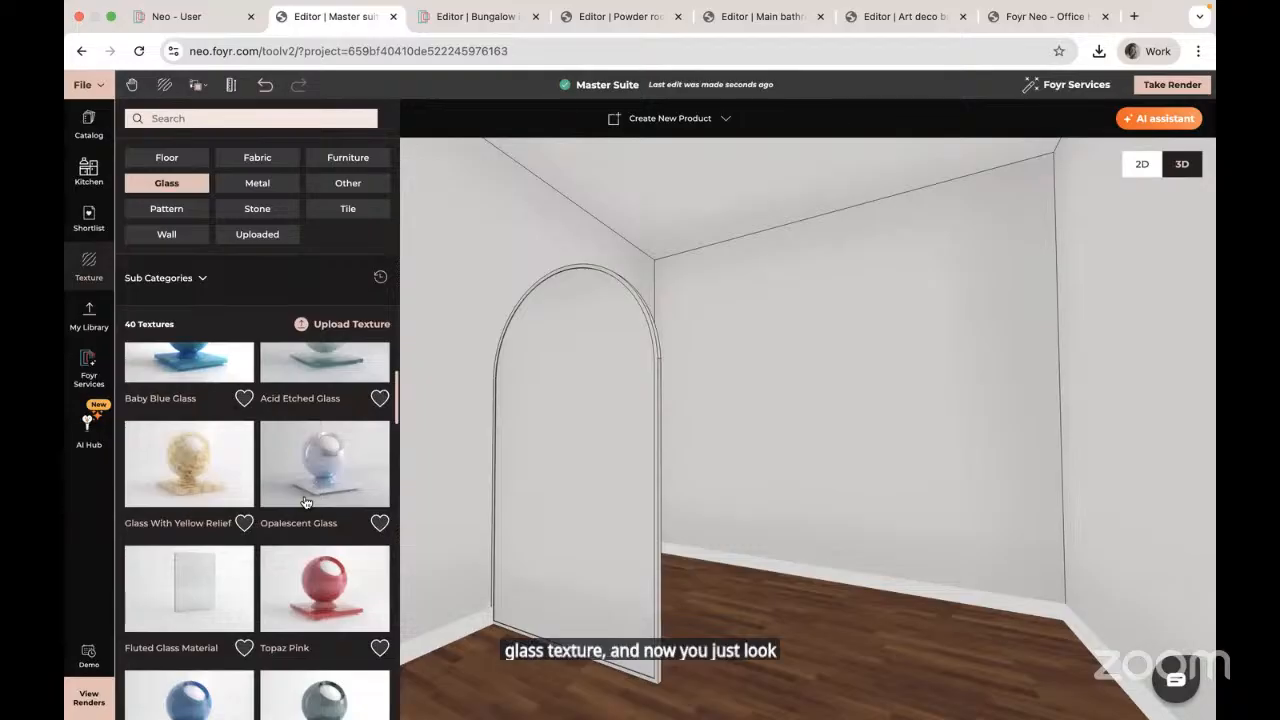
{"action": "left_click", "coordinate": [240, 572]}
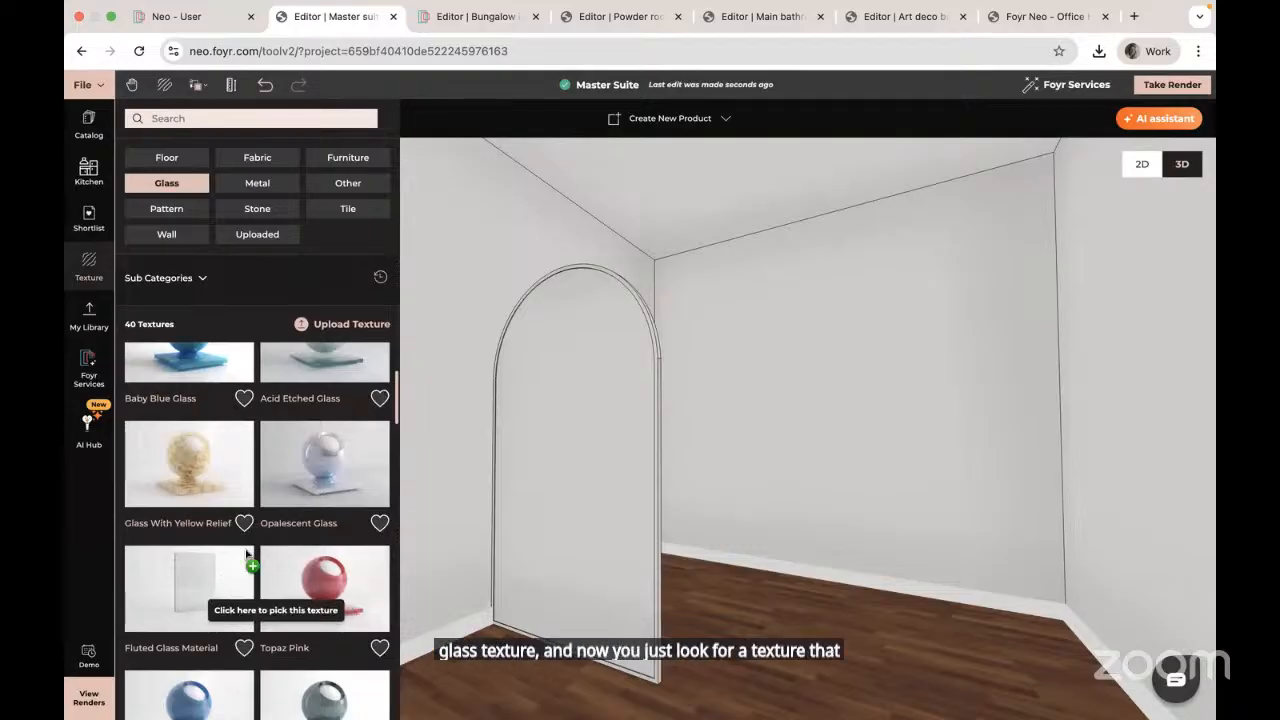
{"action": "left_click", "coordinate": [593, 493]}
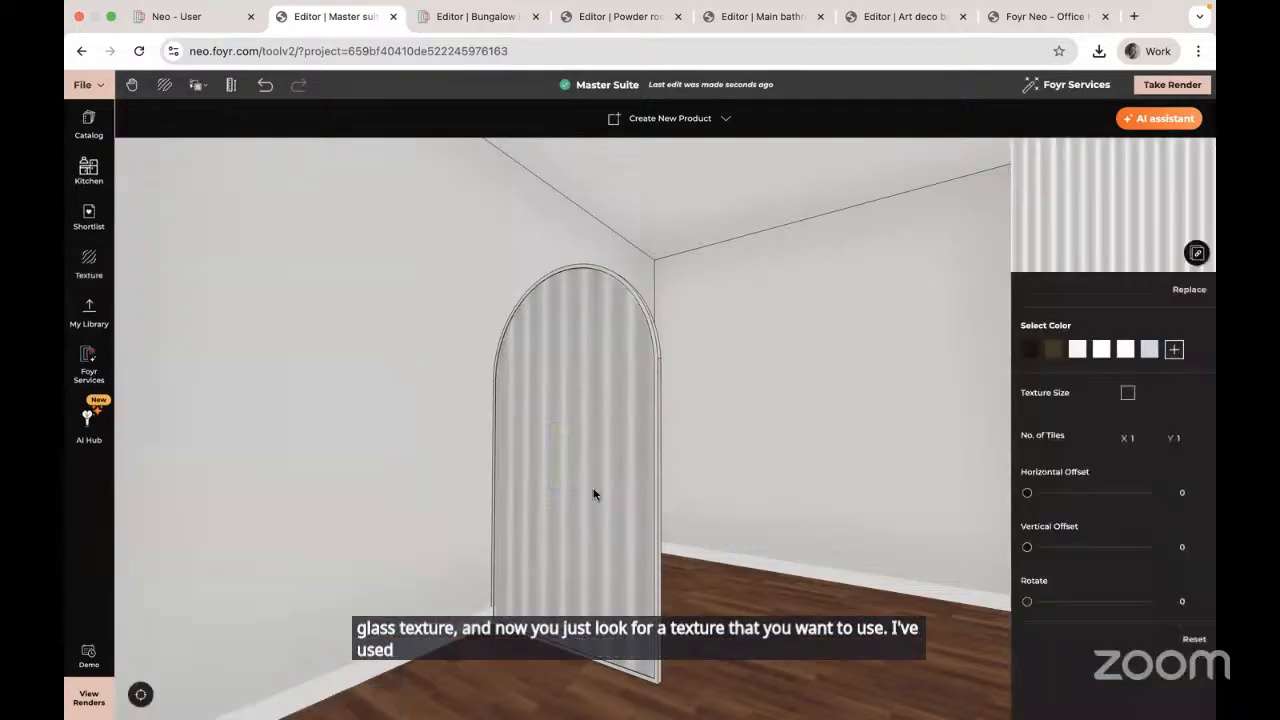
{"action": "left_click", "coordinate": [1140, 438]}
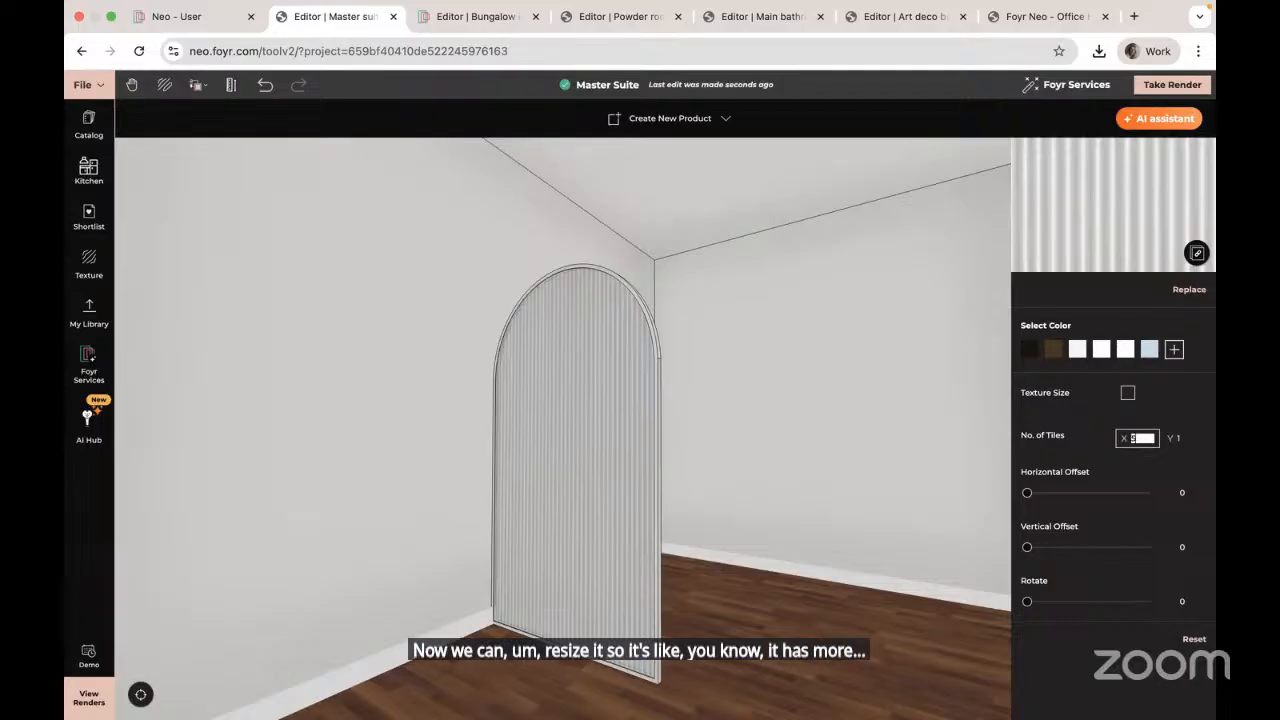
{"action": "double_click", "coordinate": [1135, 438]}
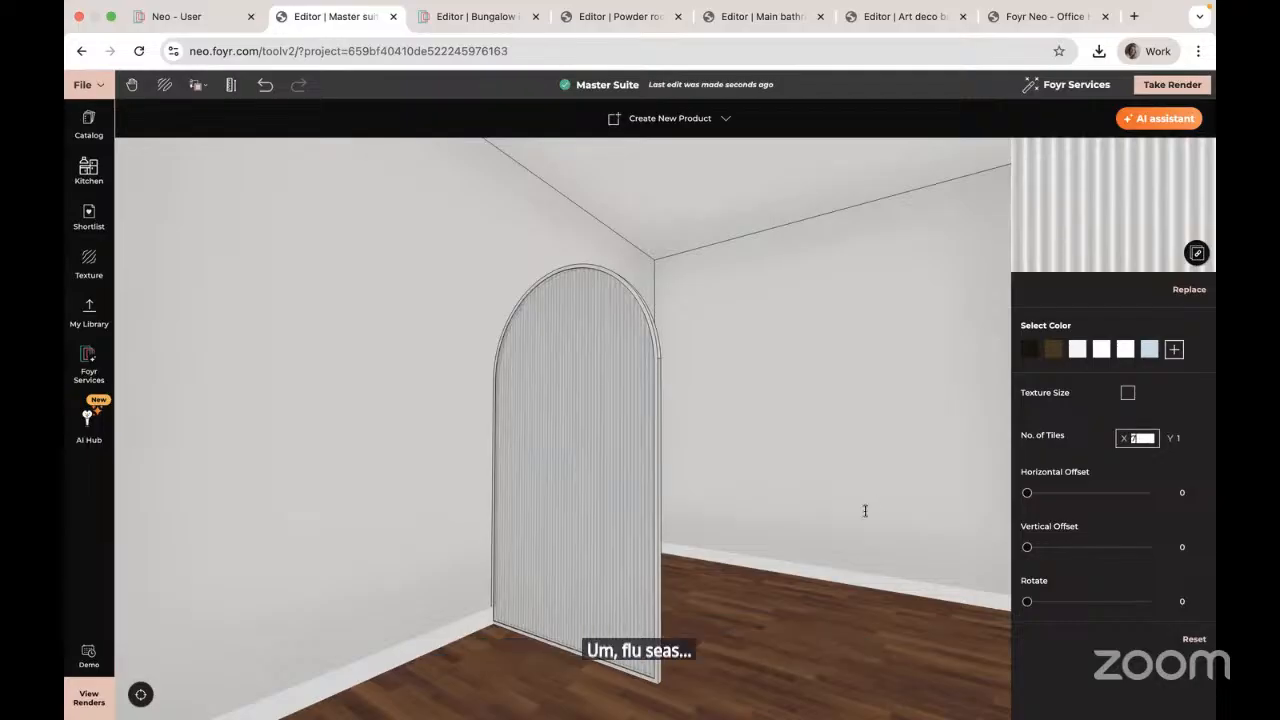
{"action": "left_click_drag", "start_coordinate": [750, 572], "coordinate": [678, 568]}
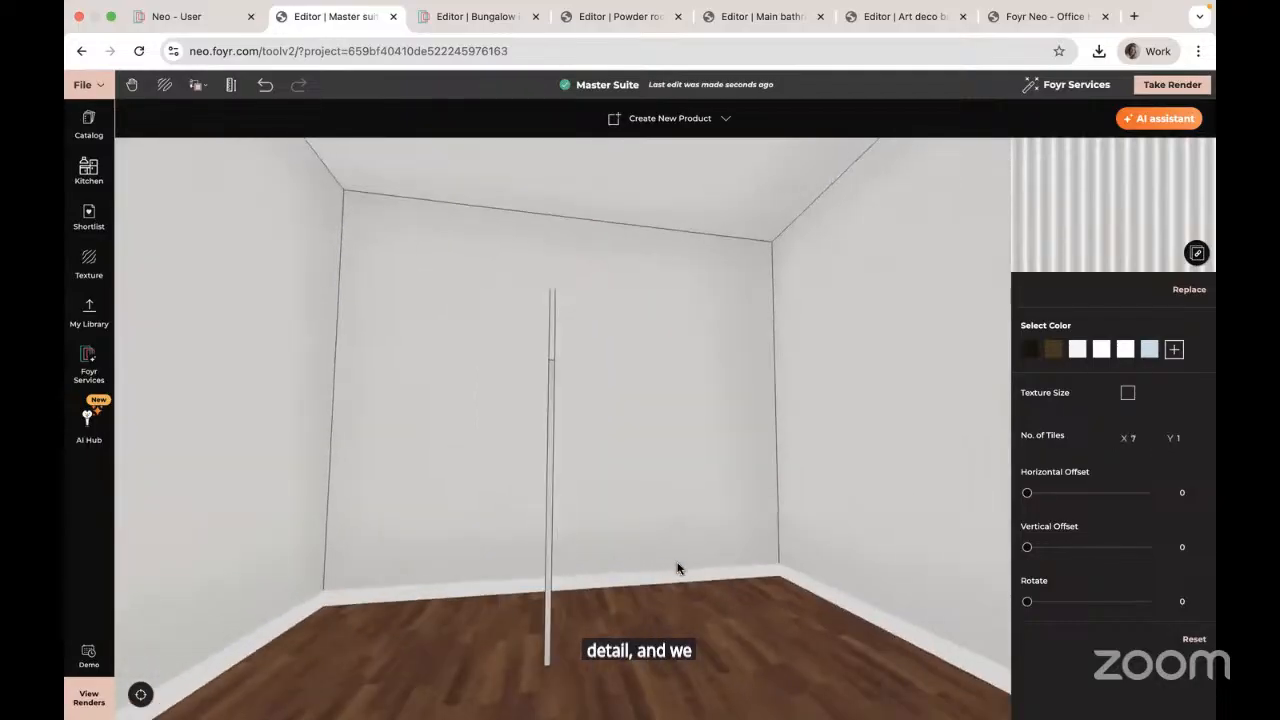
Step: Copy the fluted glass to the panel's back face with the Texture + Material eyedropper
{"action": "left_click", "coordinate": [197, 85]}
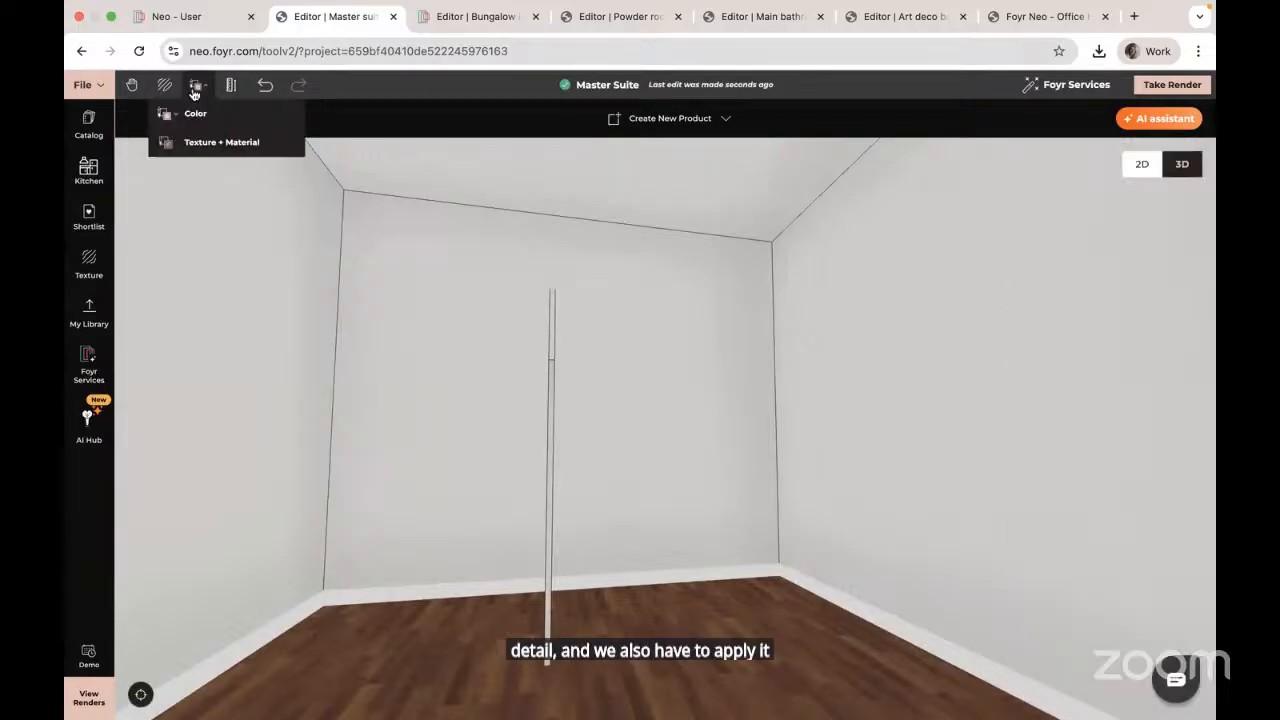
{"action": "left_click", "coordinate": [223, 141]}
{"action": "left_click_drag", "start_coordinate": [226, 155], "coordinate": [582, 407]}
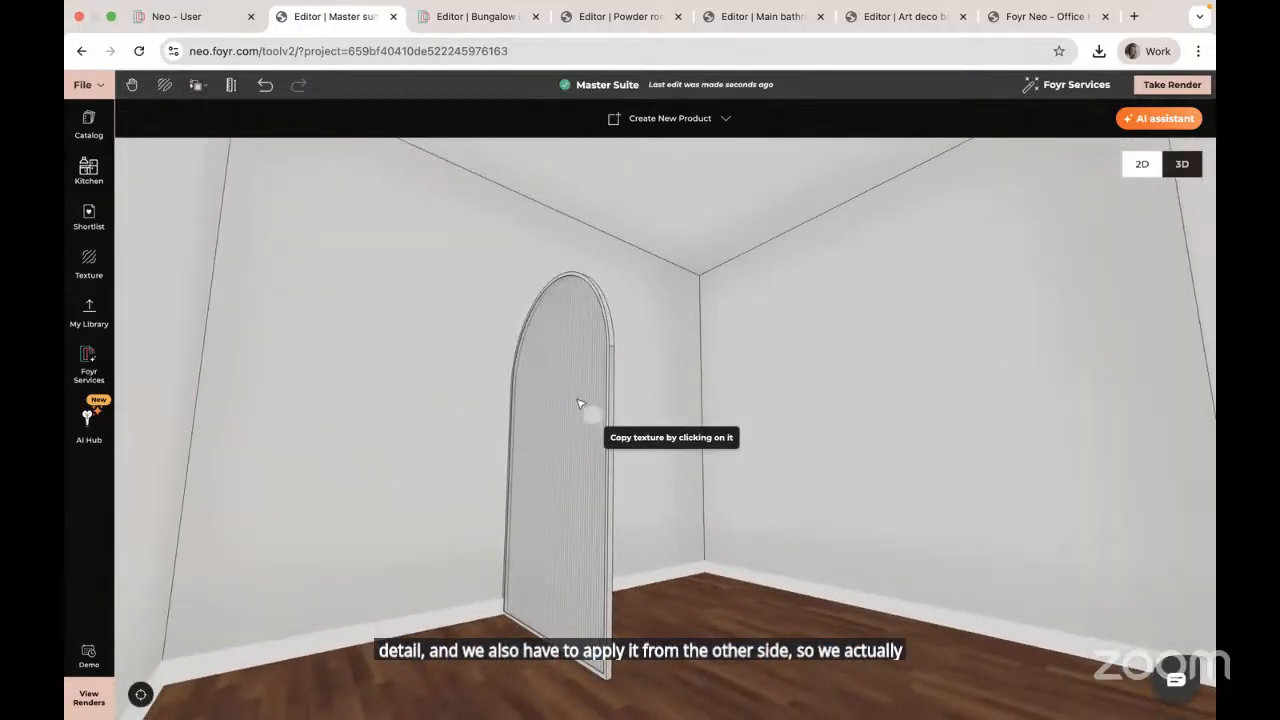
{"action": "left_click", "coordinate": [580, 404]}
{"action": "left_click_drag", "start_coordinate": [717, 474], "coordinate": [650, 474]}
{"action": "left_click", "coordinate": [562, 399]}
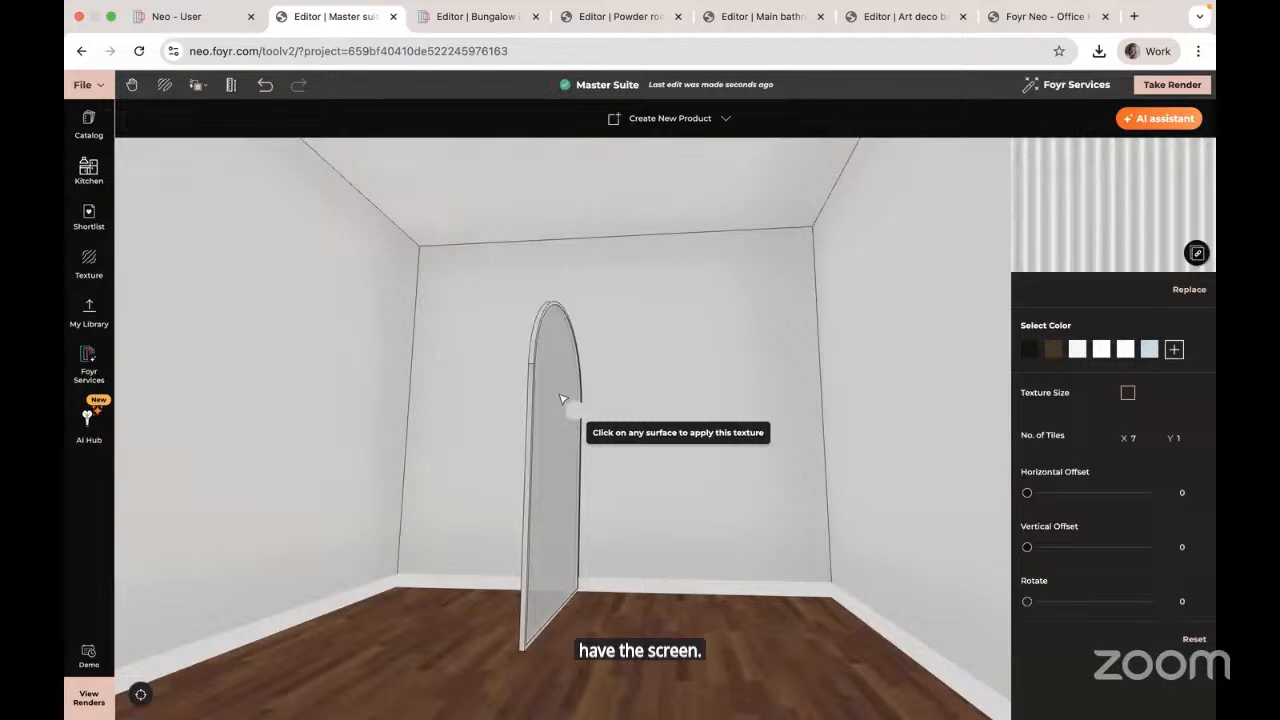
{"action": "left_click", "coordinate": [103, 567]}
{"action": "left_click_drag", "start_coordinate": [457, 566], "coordinate": [631, 446]}
Step: Resize the arched panel taller and about 1.306 m wide, then deselect it
{"action": "left_click", "coordinate": [631, 446]}
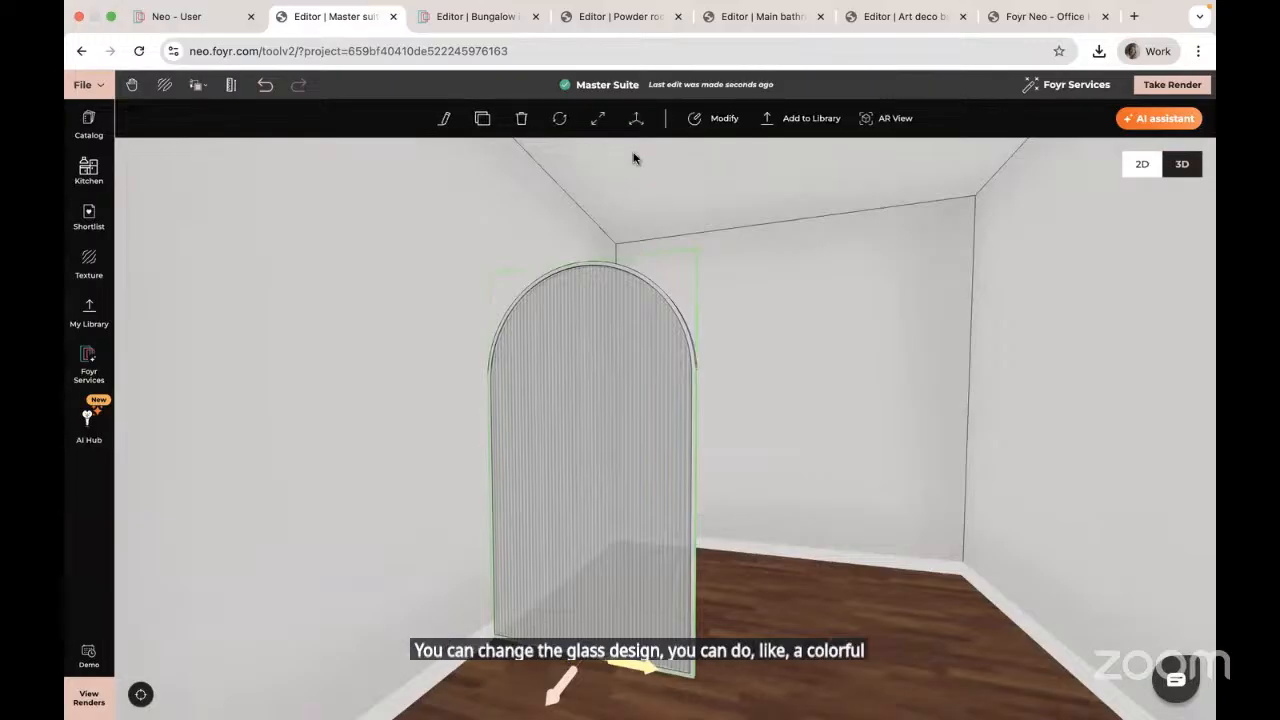
{"action": "left_click", "coordinate": [598, 119]}
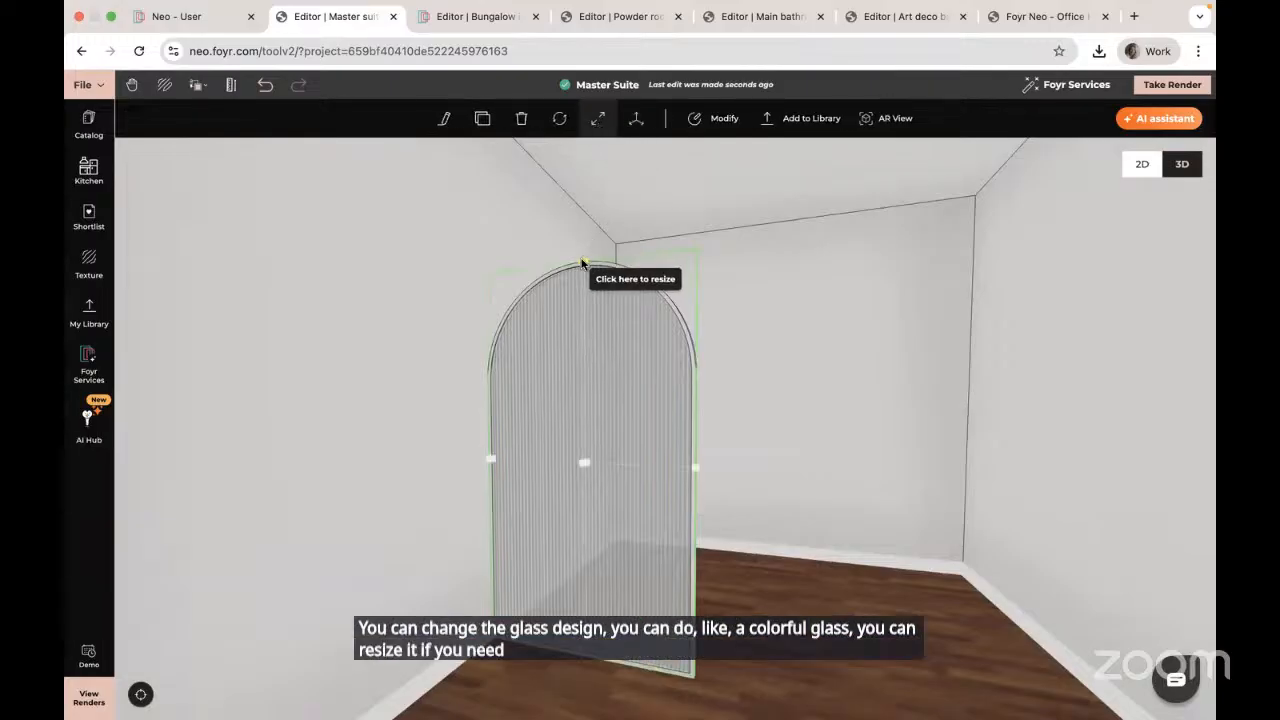
{"action": "left_click_drag", "start_coordinate": [582, 263], "coordinate": [588, 213]}
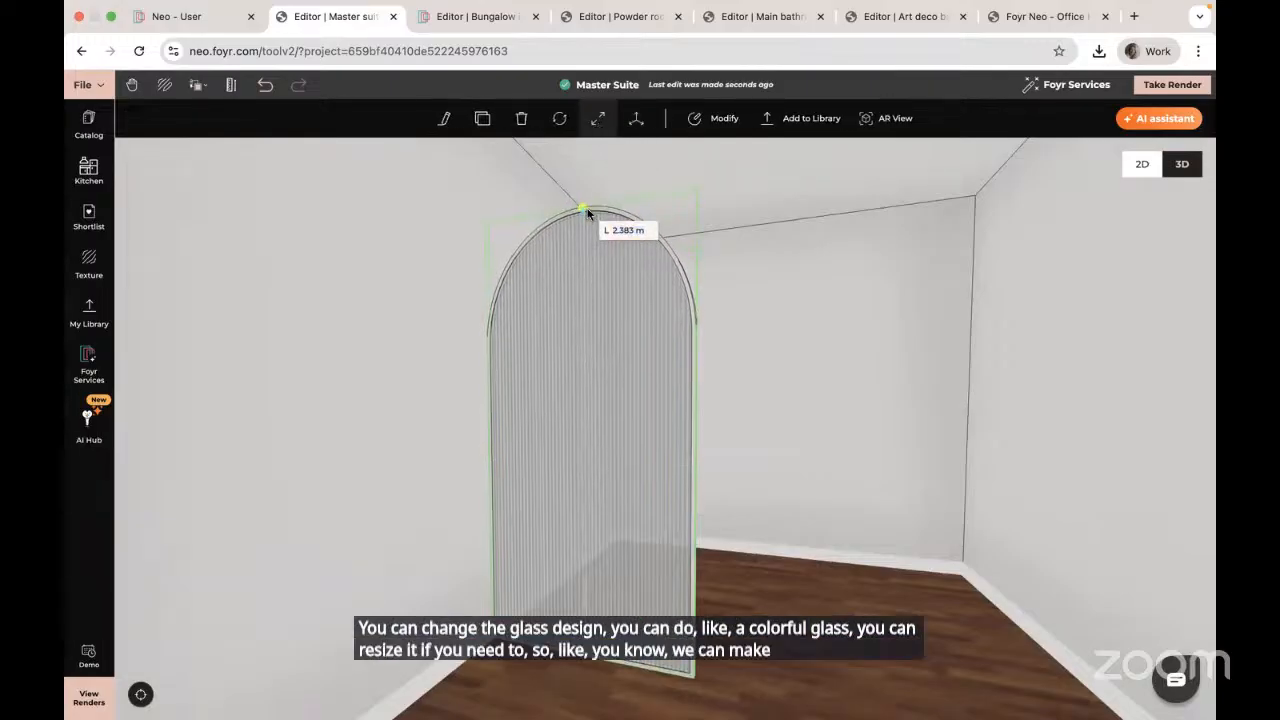
{"action": "left_click_drag", "start_coordinate": [743, 443], "coordinate": [790, 449]}
{"action": "left_click_drag", "start_coordinate": [707, 450], "coordinate": [747, 454]}
{"action": "left_click", "coordinate": [805, 505]}
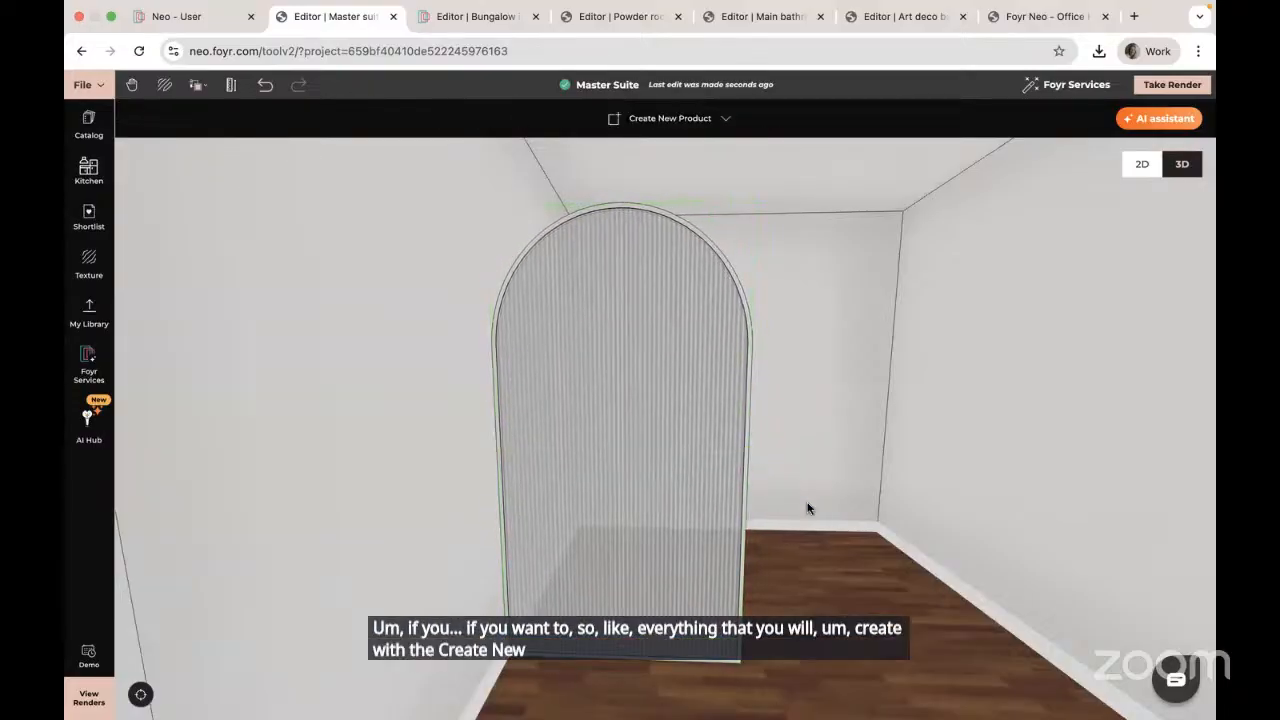
{"action": "left_click_drag", "start_coordinate": [805, 505], "coordinate": [811, 505]}
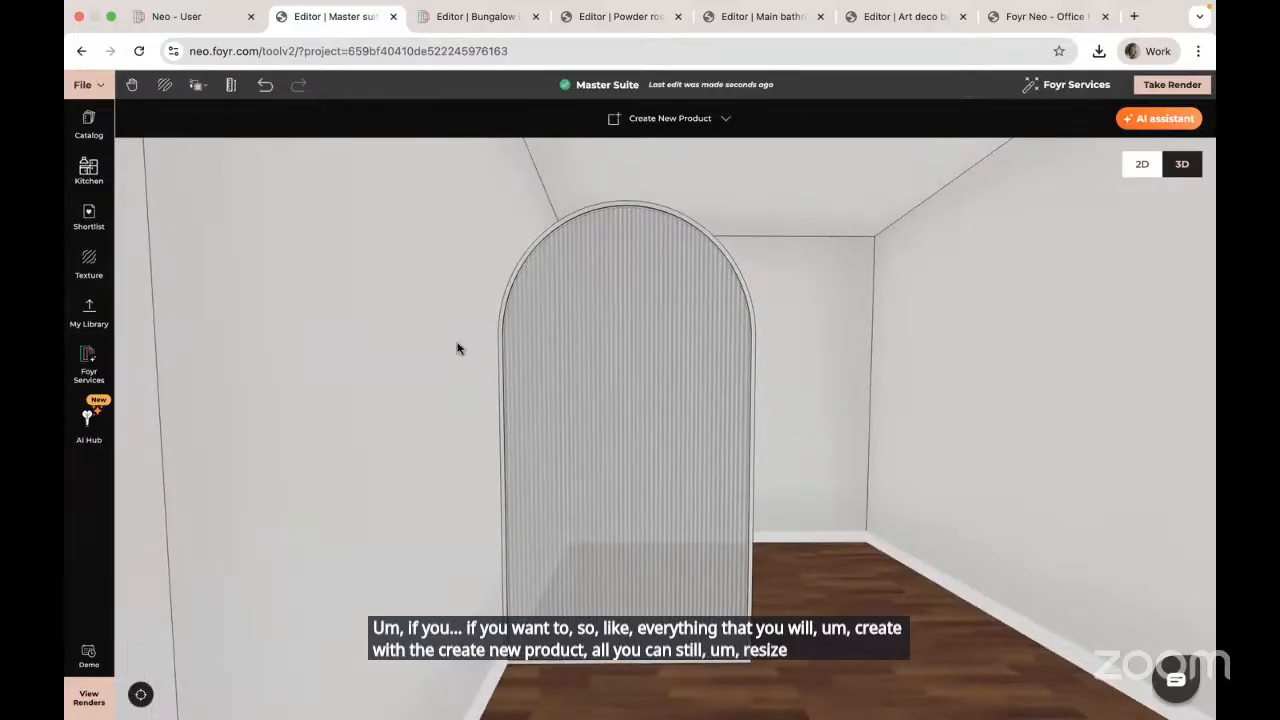
Step: Search textures for 'brass', try one on the arch, then undo it
{"action": "left_click", "coordinate": [88, 263]}
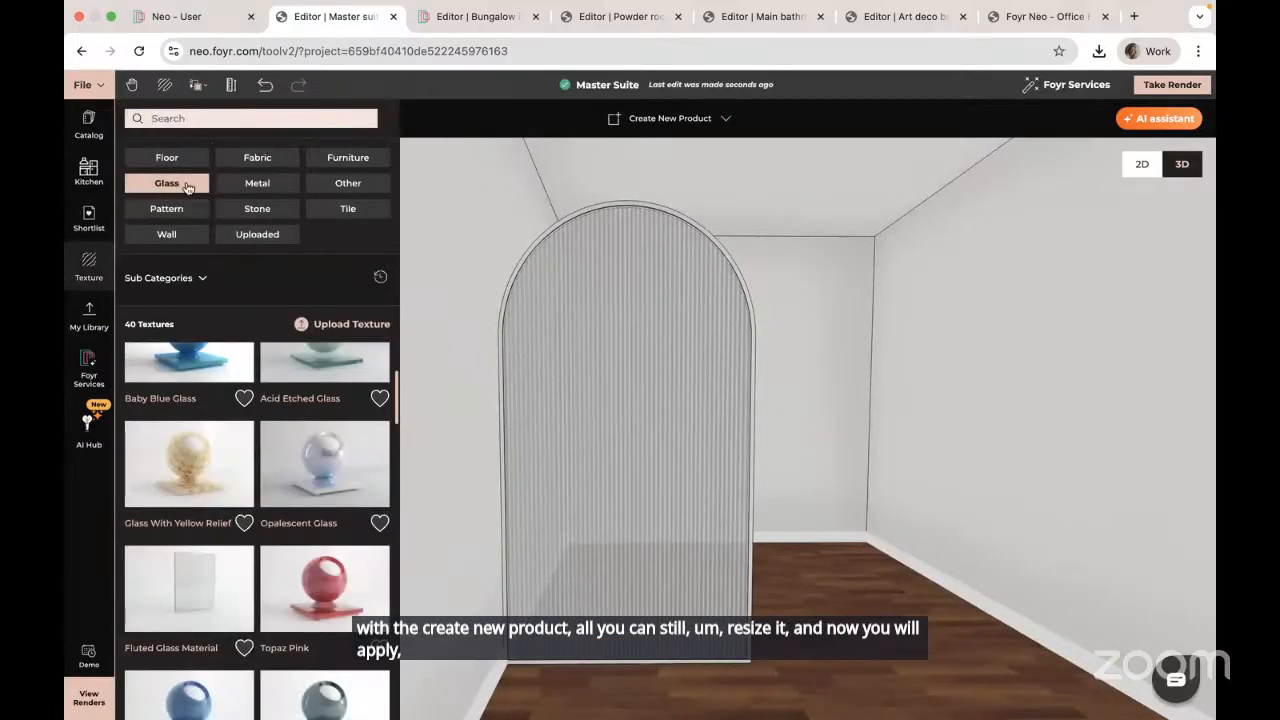
{"action": "left_click", "coordinate": [170, 186]}
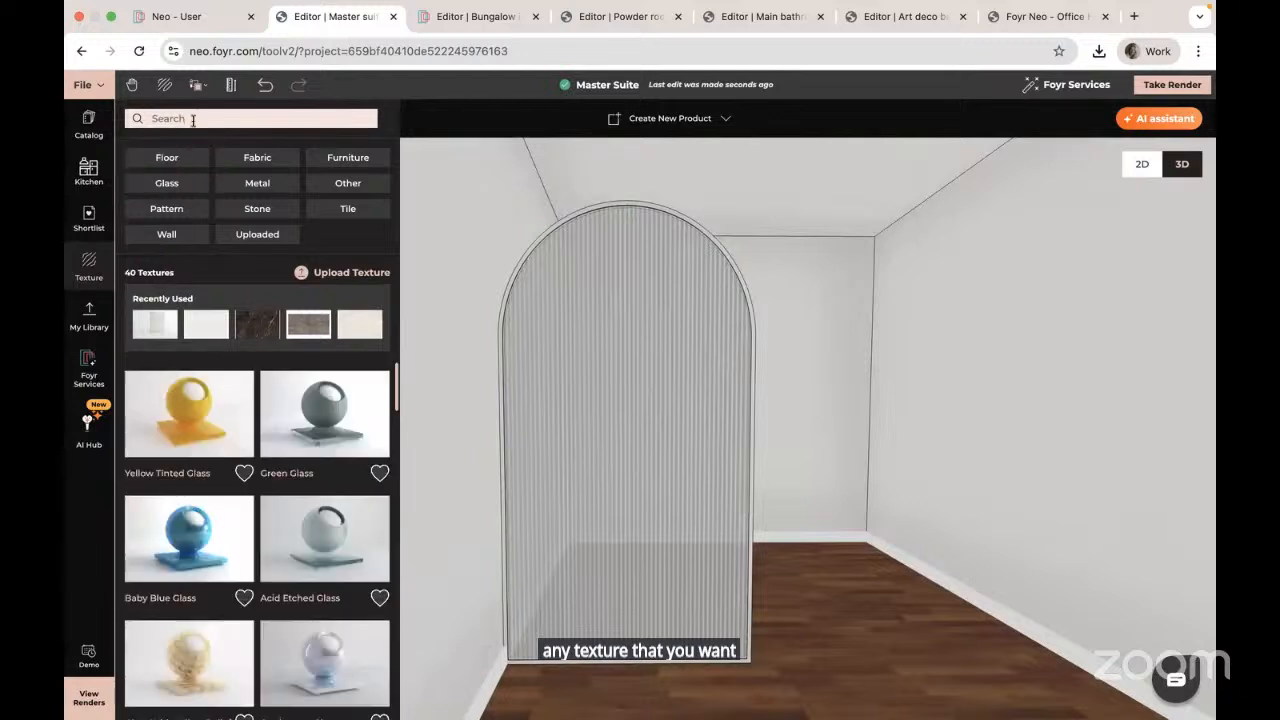
{"action": "left_click", "coordinate": [193, 118]}
{"action": "type", "text": "brass"}
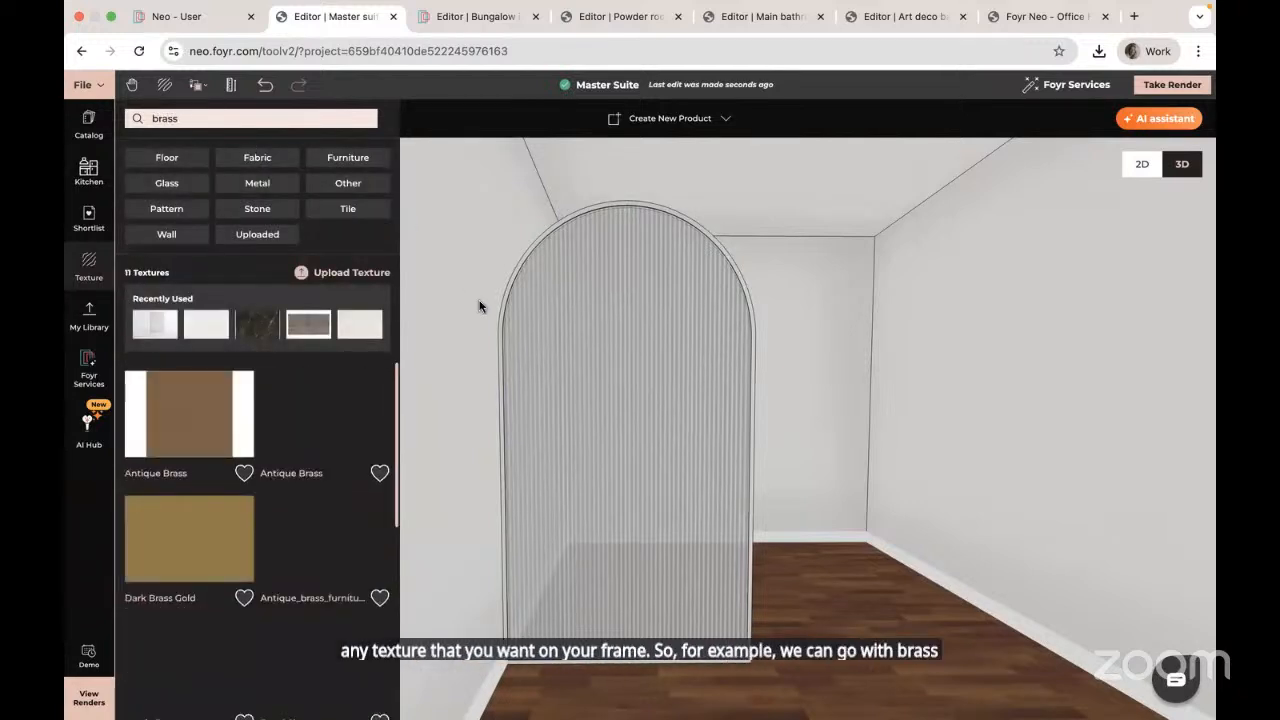
{"action": "scroll", "coordinate": [480, 304], "scroll_direction": "up", "scroll_amount": 3}
{"action": "left_click_drag", "start_coordinate": [480, 306], "coordinate": [500, 566]}
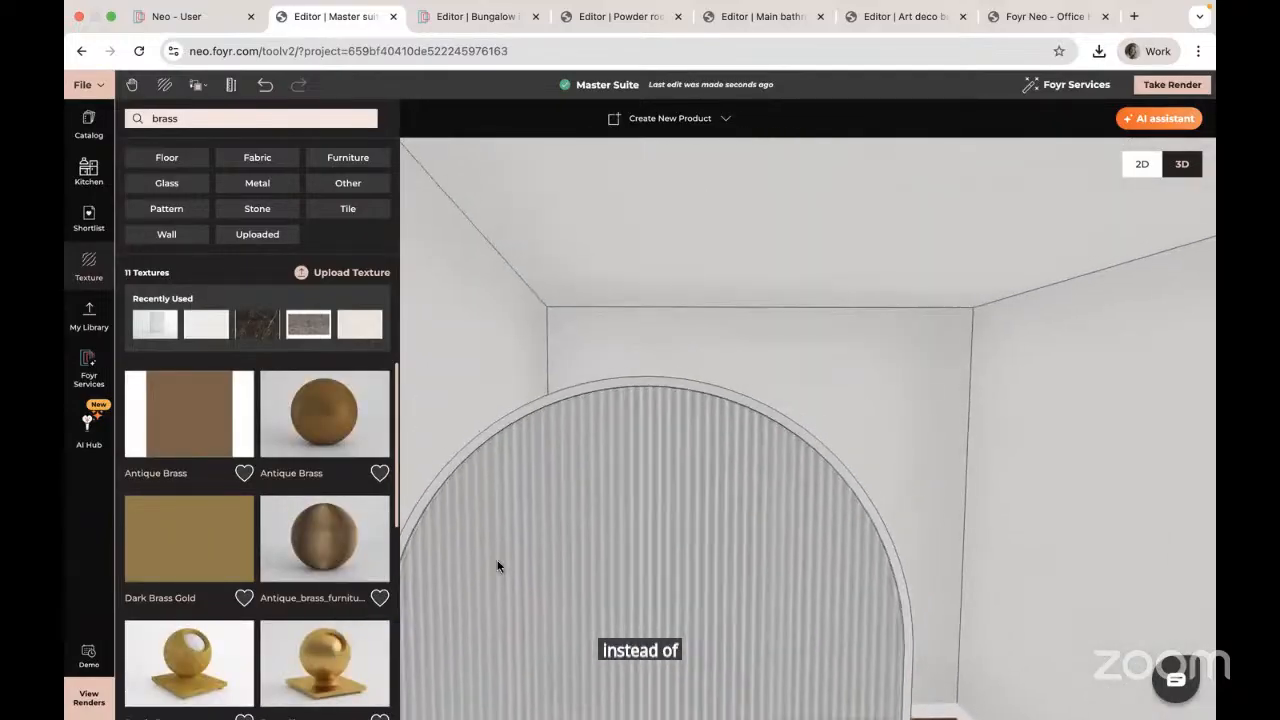
{"action": "left_click", "coordinate": [323, 530]}
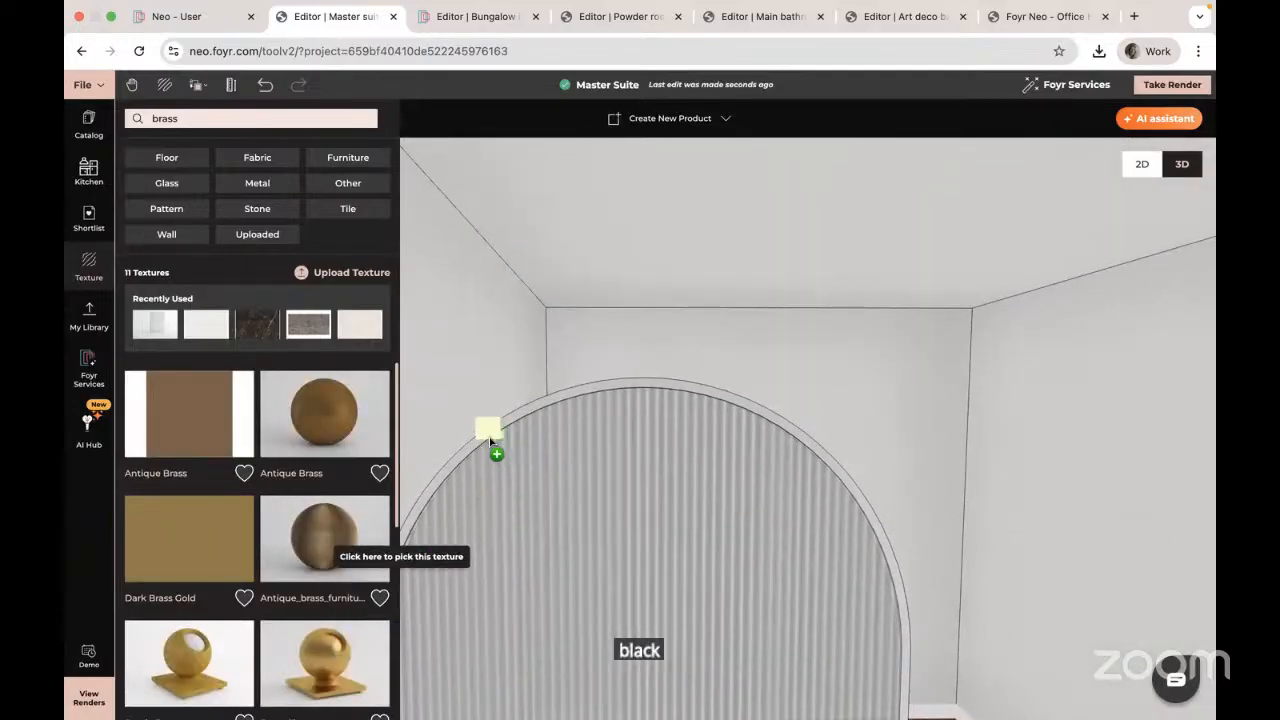
{"action": "left_click", "coordinate": [489, 437]}
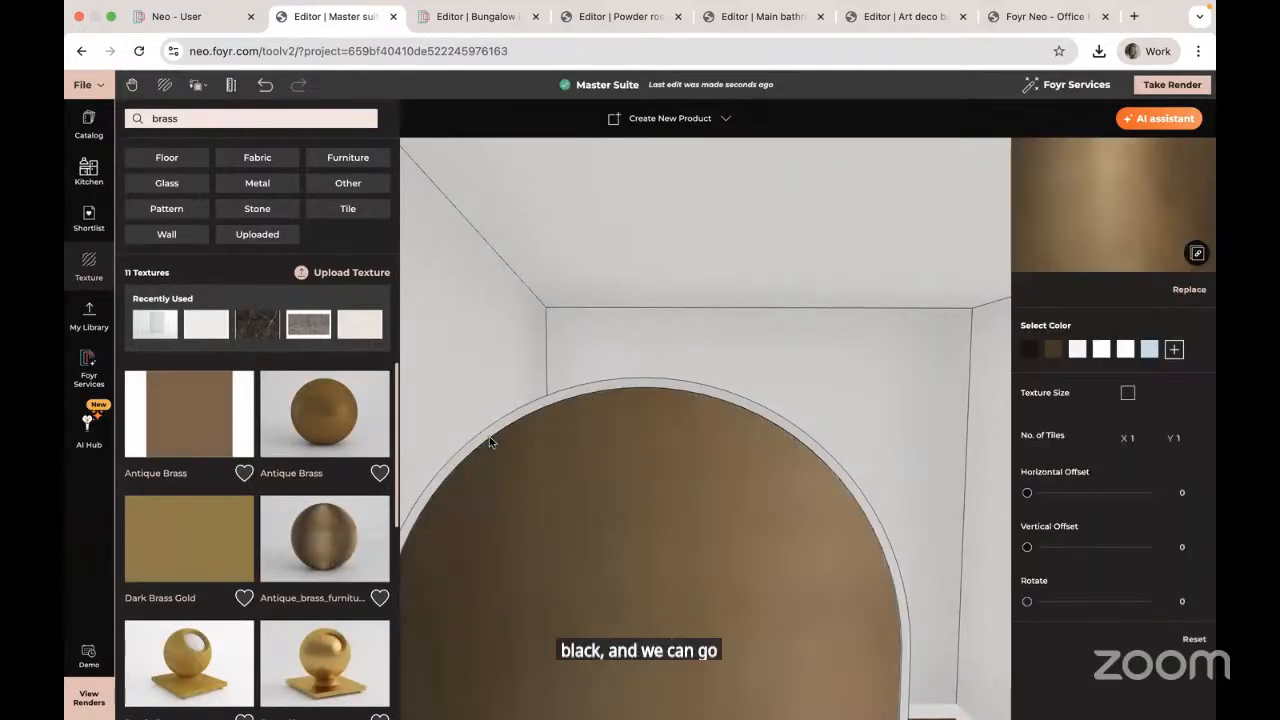
{"action": "left_click", "coordinate": [265, 89]}
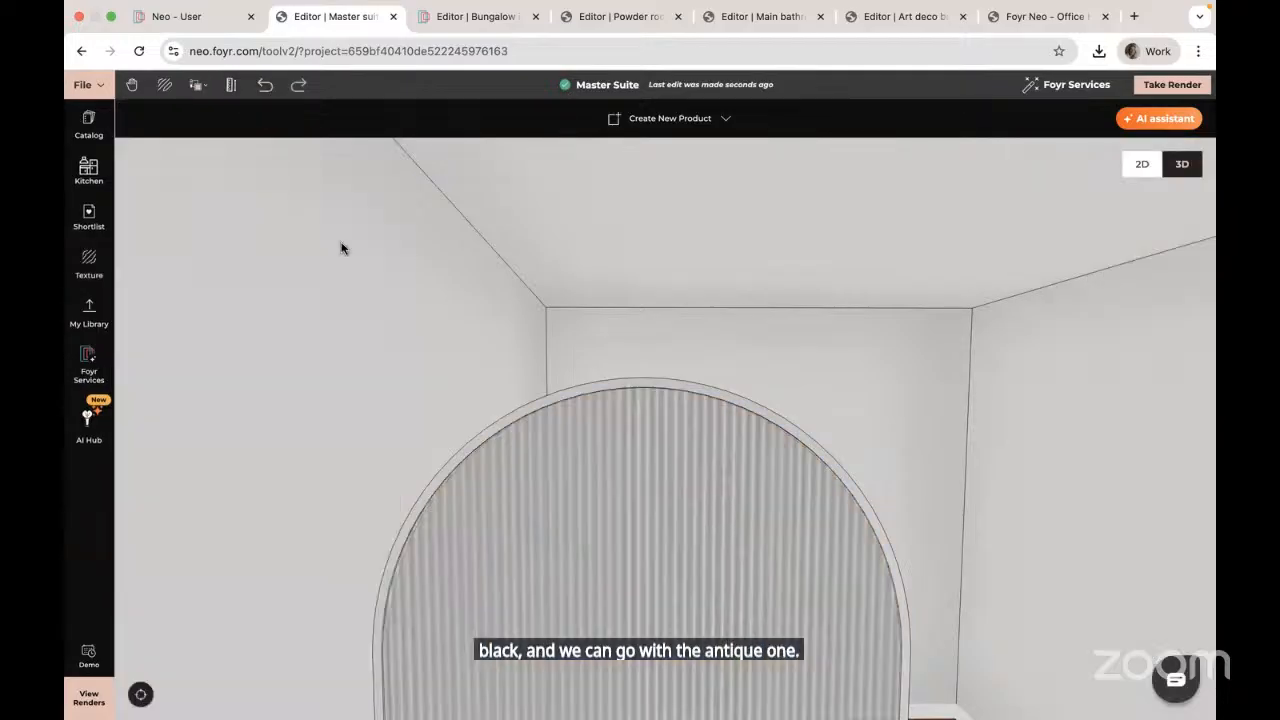
Step: Apply the antique brass furniture texture to the arch frame
{"action": "left_click", "coordinate": [89, 264]}
{"action": "left_click", "coordinate": [323, 534]}
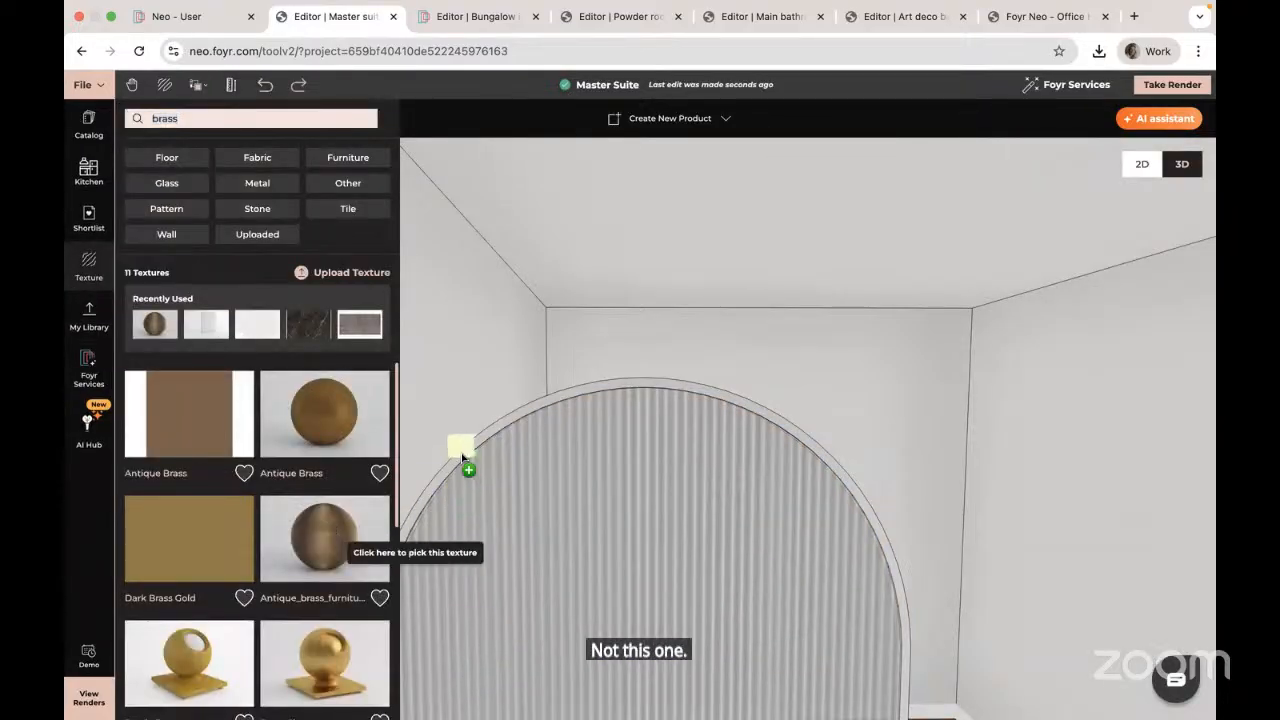
{"action": "left_click", "coordinate": [461, 457]}
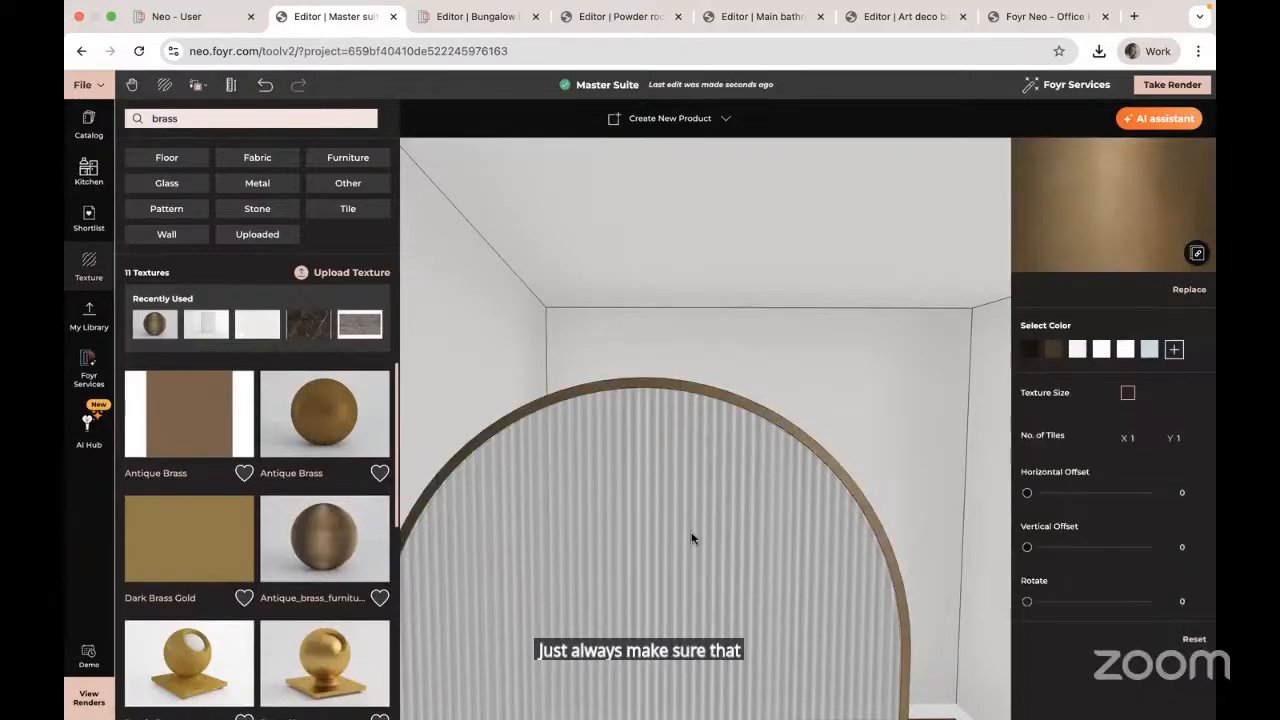
{"action": "scroll", "coordinate": [679, 538], "scroll_direction": "up", "scroll_amount": 3}
{"action": "scroll", "coordinate": [686, 531], "scroll_direction": "up", "scroll_amount": 3}
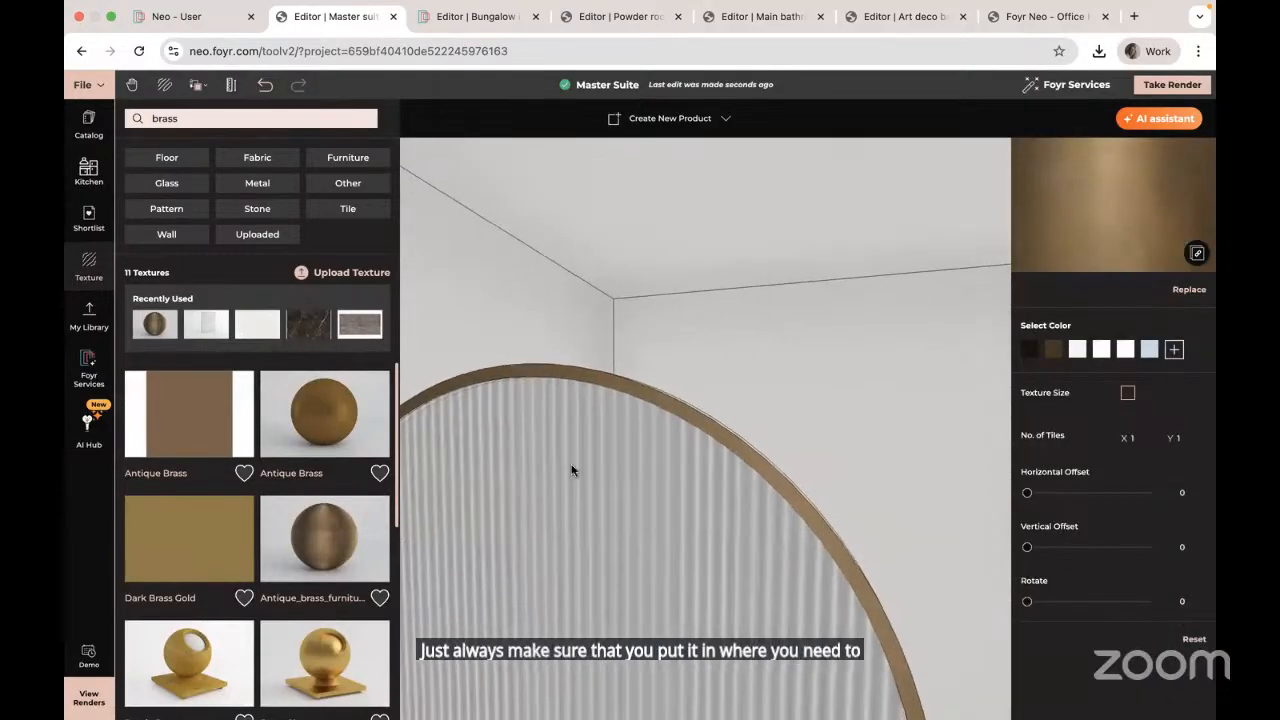
{"action": "left_click_drag", "start_coordinate": [571, 469], "coordinate": [515, 412]}
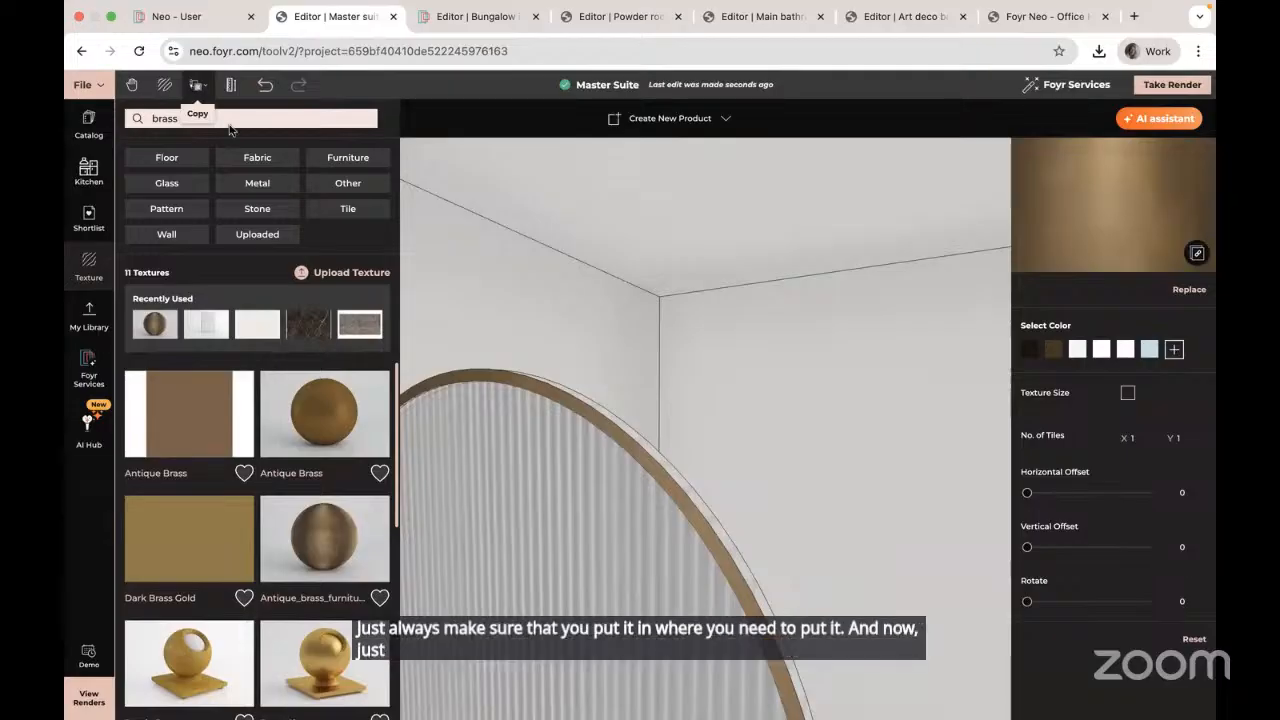
Step: Sample the brass with the Texture + Material eyedropper and apply it to another frame edge
{"action": "left_click", "coordinate": [199, 85]}
{"action": "left_click", "coordinate": [188, 111]}
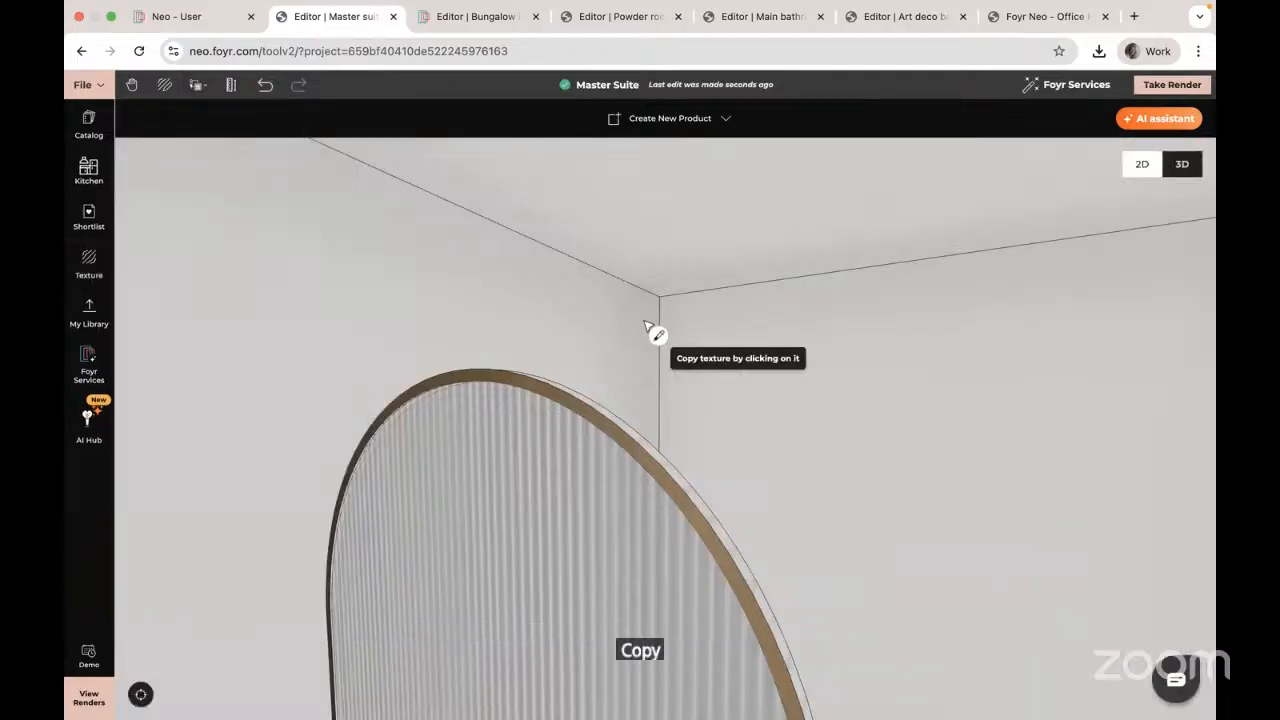
{"action": "left_click", "coordinate": [650, 450]}
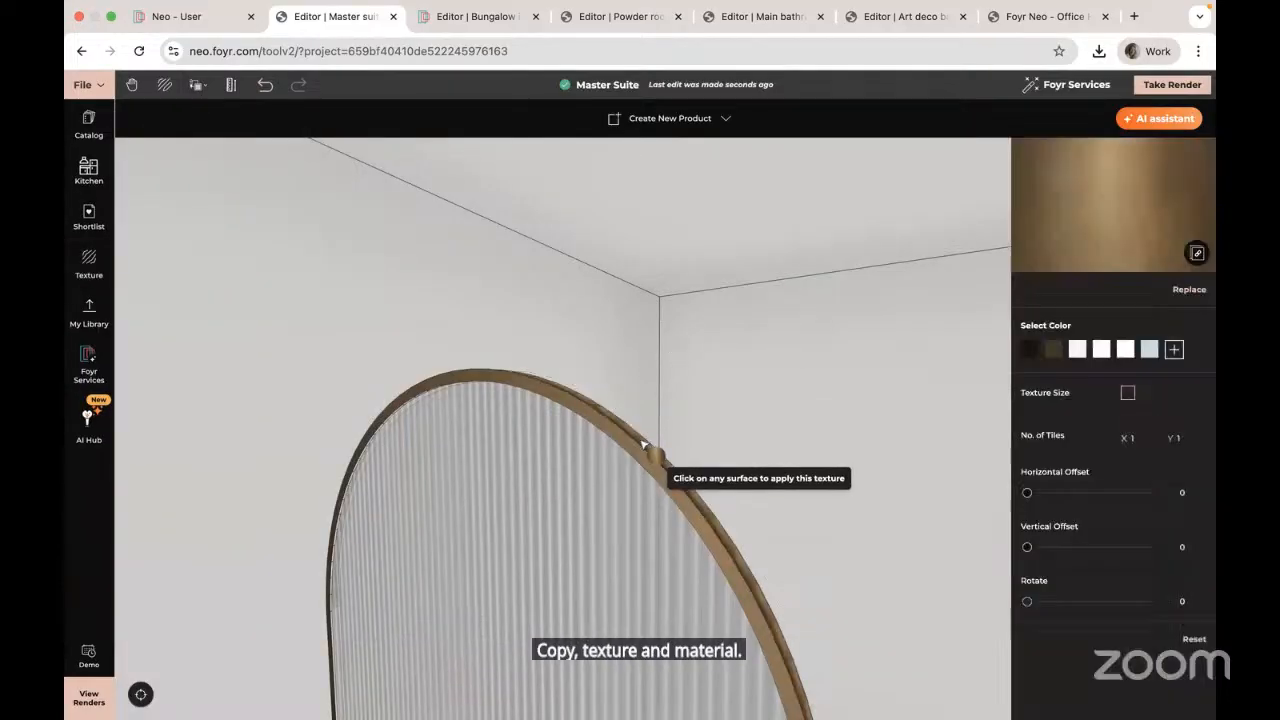
{"action": "scroll", "coordinate": [645, 483], "scroll_direction": "up", "scroll_amount": 10}
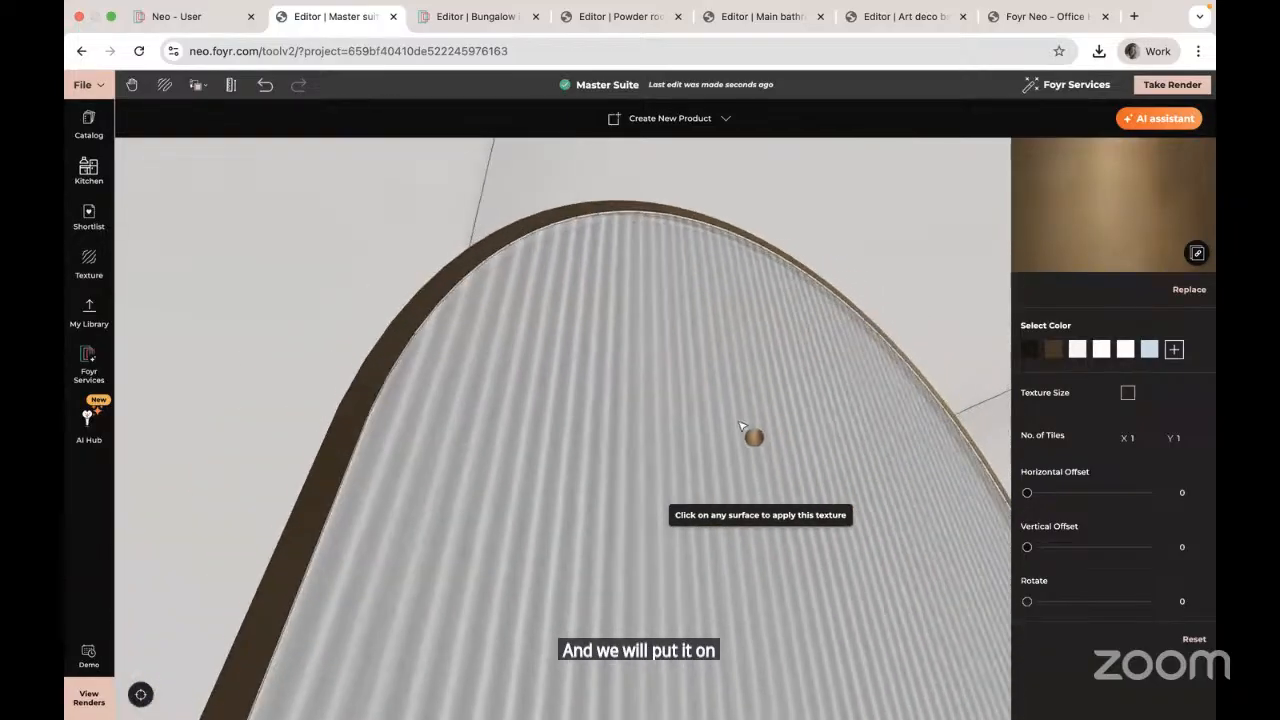
{"action": "scroll", "coordinate": [743, 360], "scroll_direction": "up", "scroll_amount": 10}
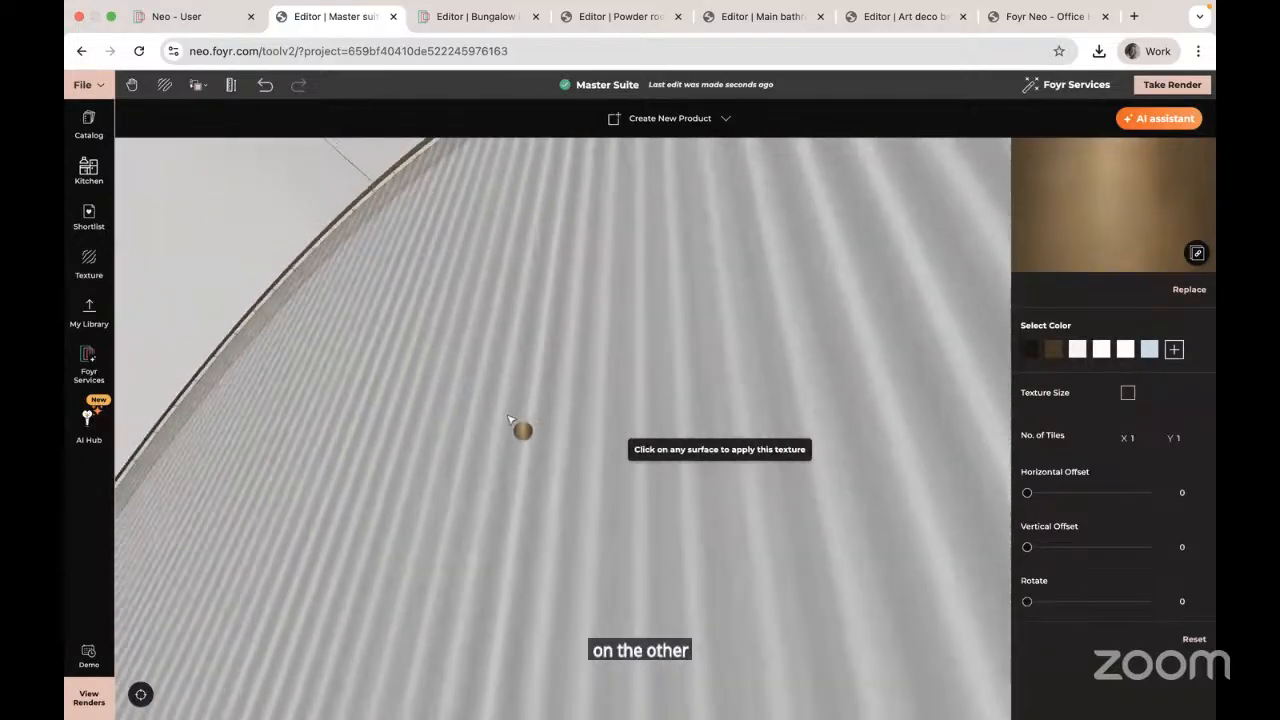
{"action": "scroll", "coordinate": [314, 600], "scroll_direction": "up", "scroll_amount": 10}
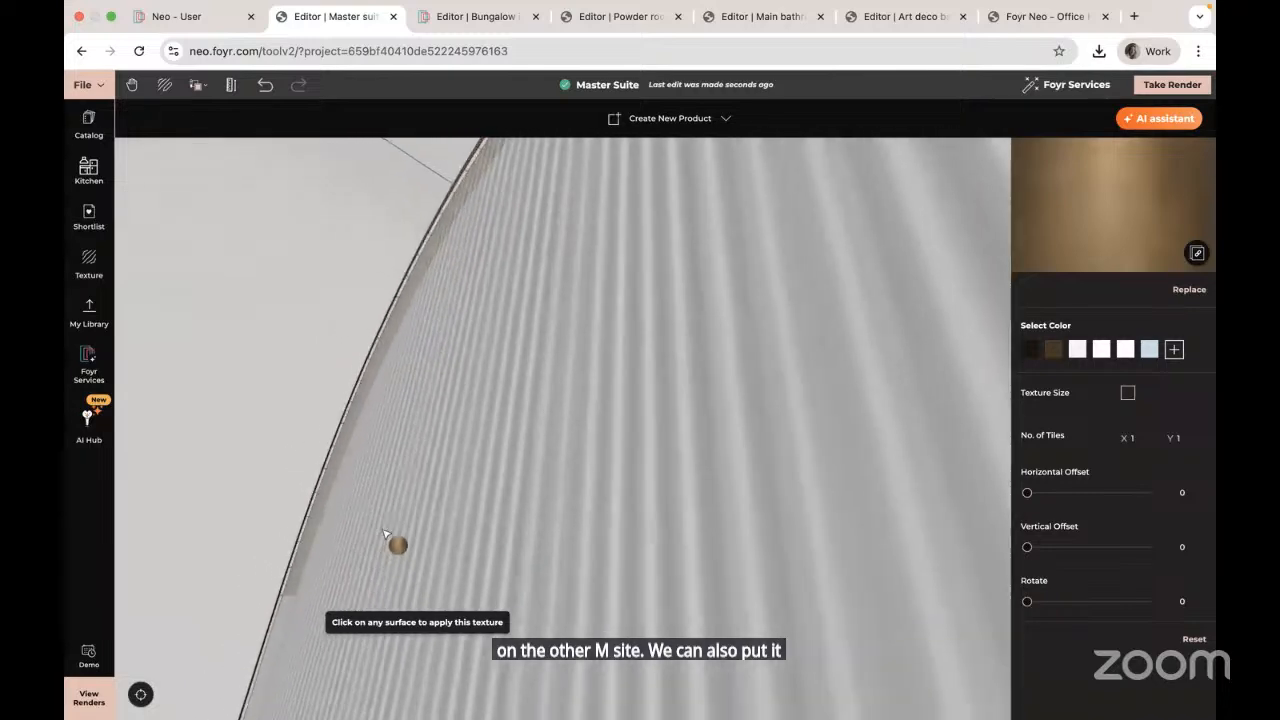
{"action": "scroll", "coordinate": [303, 600], "scroll_direction": "up", "scroll_amount": 5}
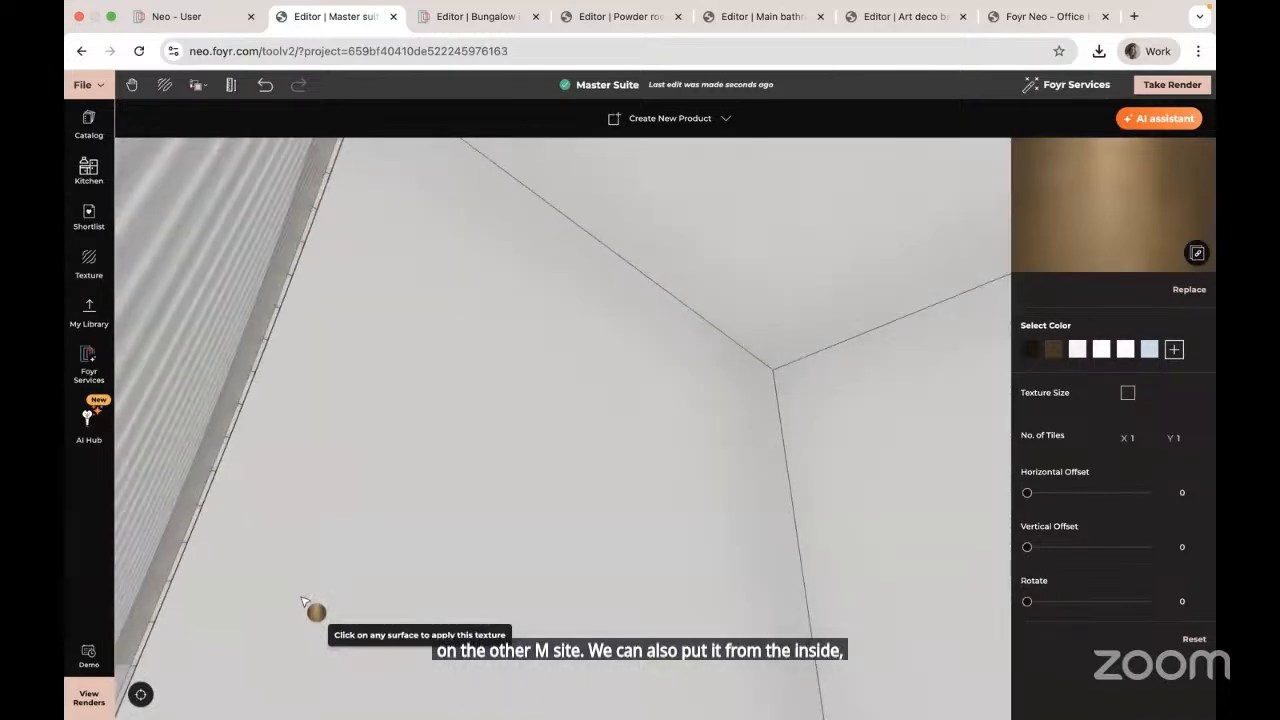
{"action": "scroll", "coordinate": [390, 597], "scroll_direction": "down", "scroll_amount": 3}
{"action": "left_click_drag", "start_coordinate": [390, 597], "coordinate": [506, 493]}
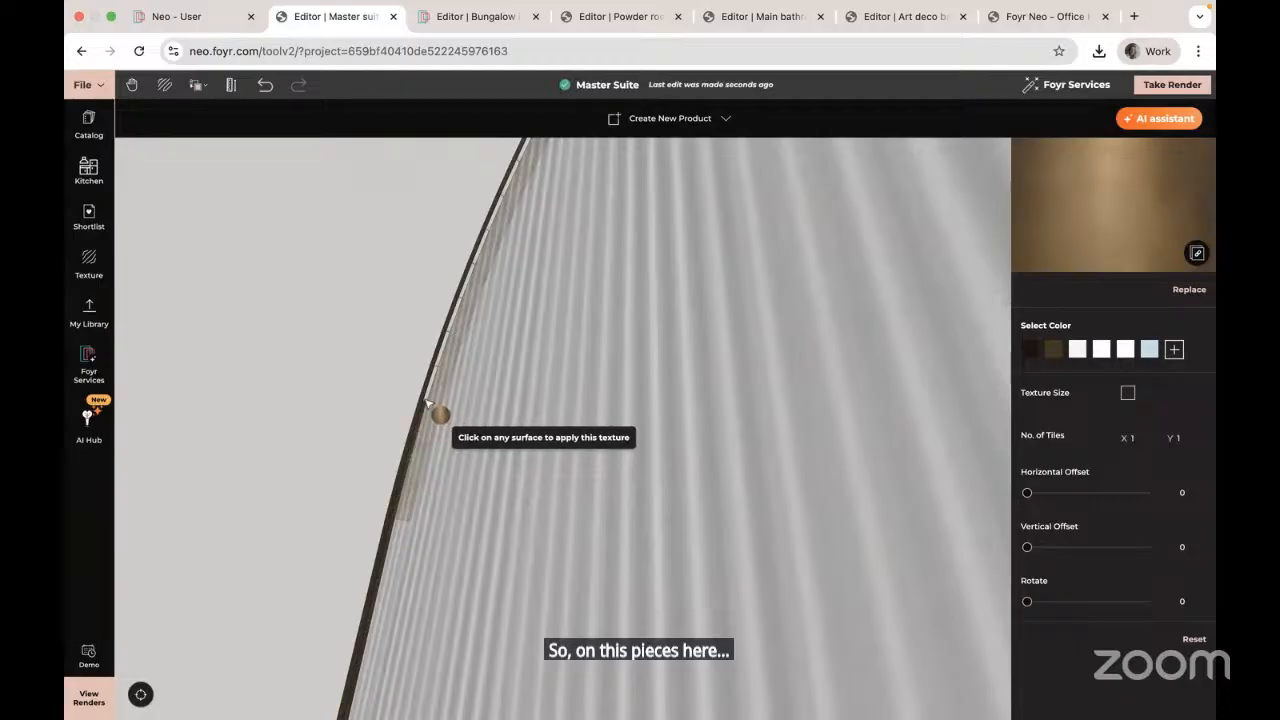
{"action": "scroll", "coordinate": [436, 383], "scroll_direction": "down", "scroll_amount": 10}
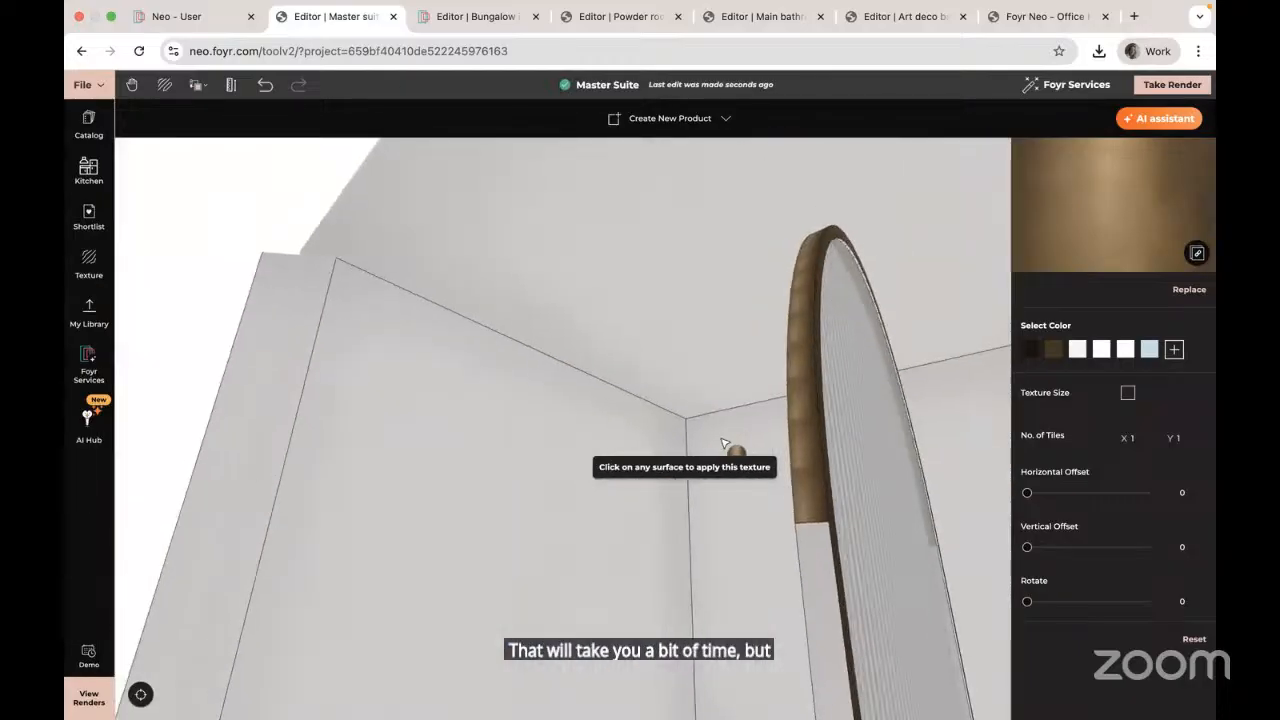
{"action": "left_click", "coordinate": [828, 438]}
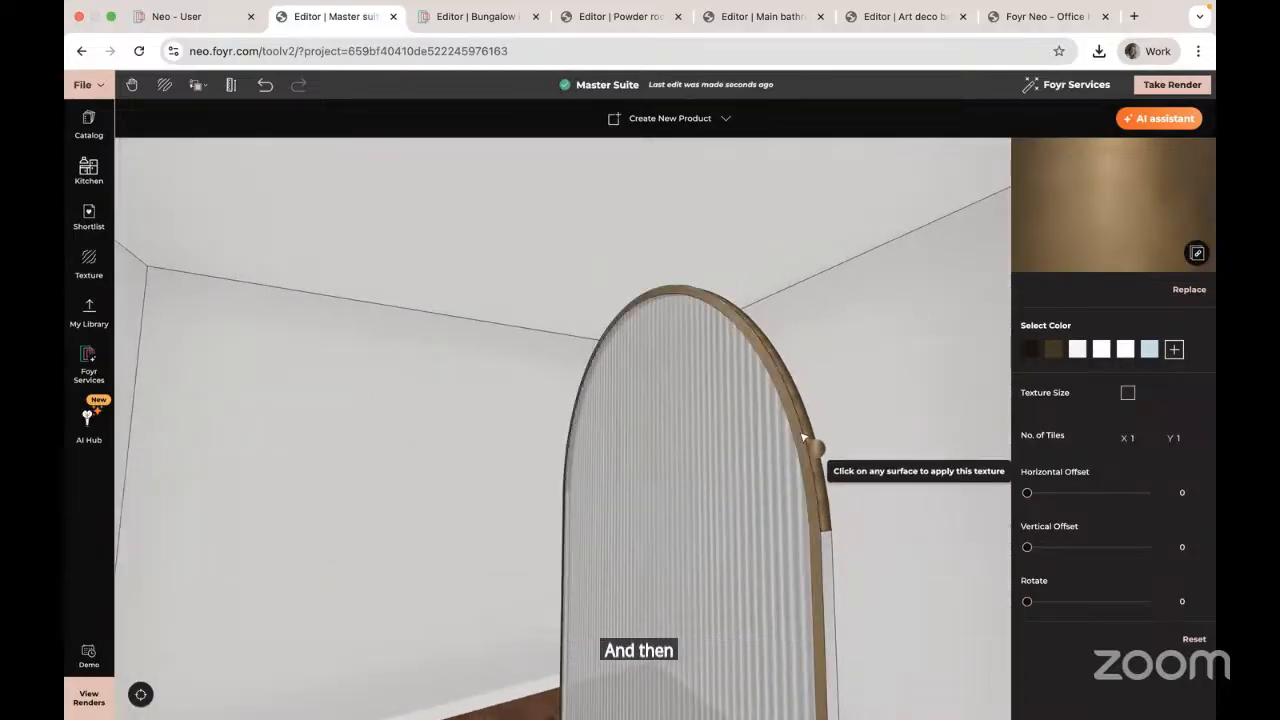
Step: Give the last frame edge on the arch's other side the brass finish and exit texture mode
{"action": "left_click_drag", "start_coordinate": [684, 457], "coordinate": [781, 459]}
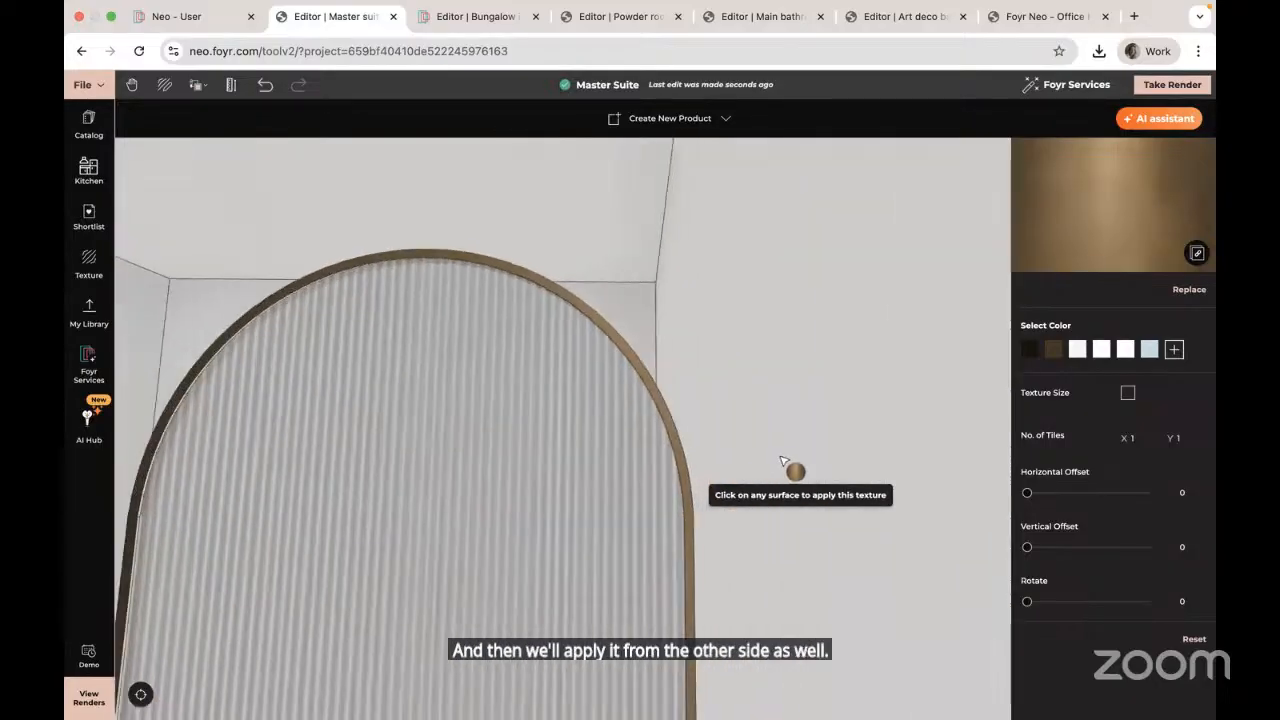
{"action": "left_click_drag", "start_coordinate": [419, 446], "coordinate": [508, 530]}
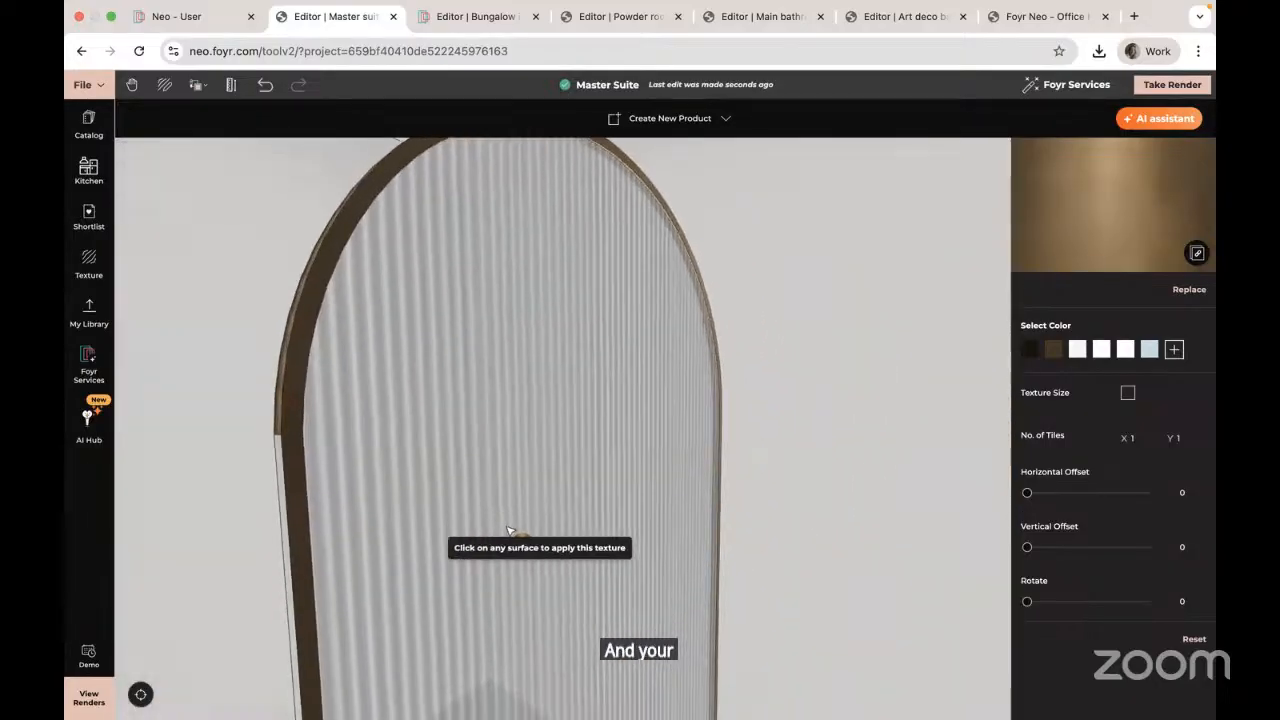
{"action": "left_click", "coordinate": [280, 445]}
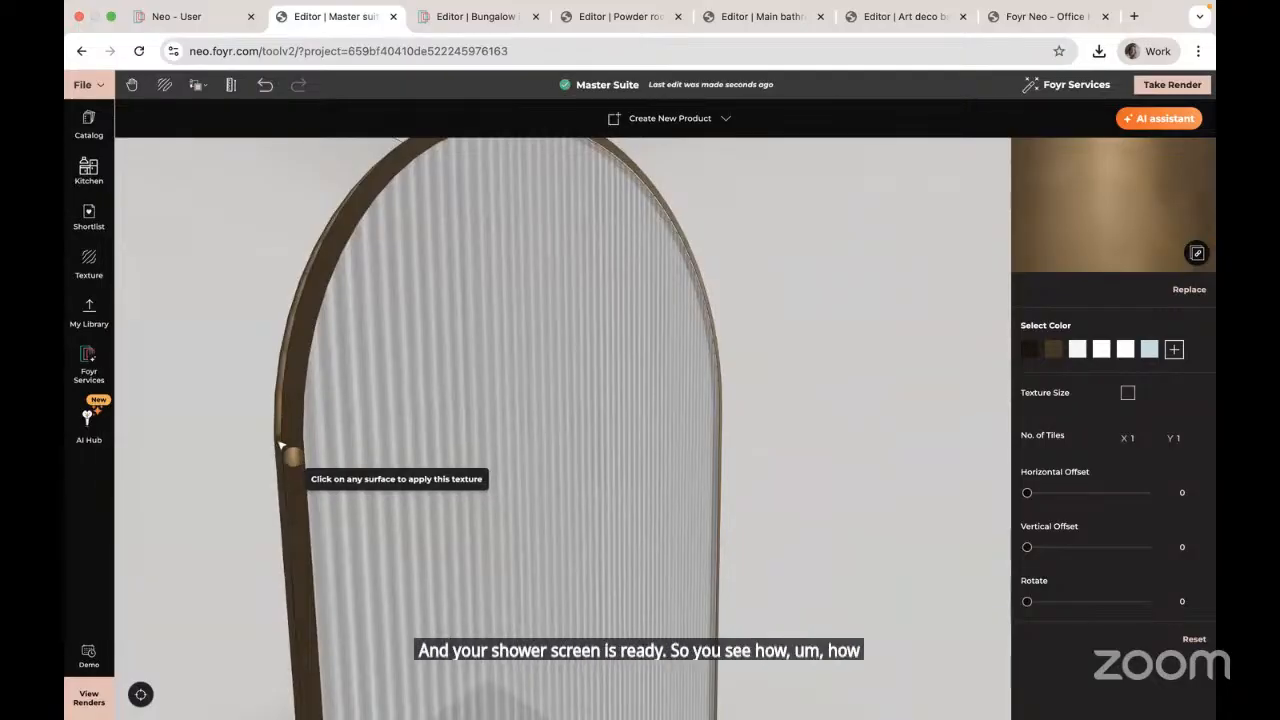
{"action": "scroll", "coordinate": [280, 445], "scroll_direction": "down", "scroll_amount": 5}
{"action": "key", "text": "Escape"}
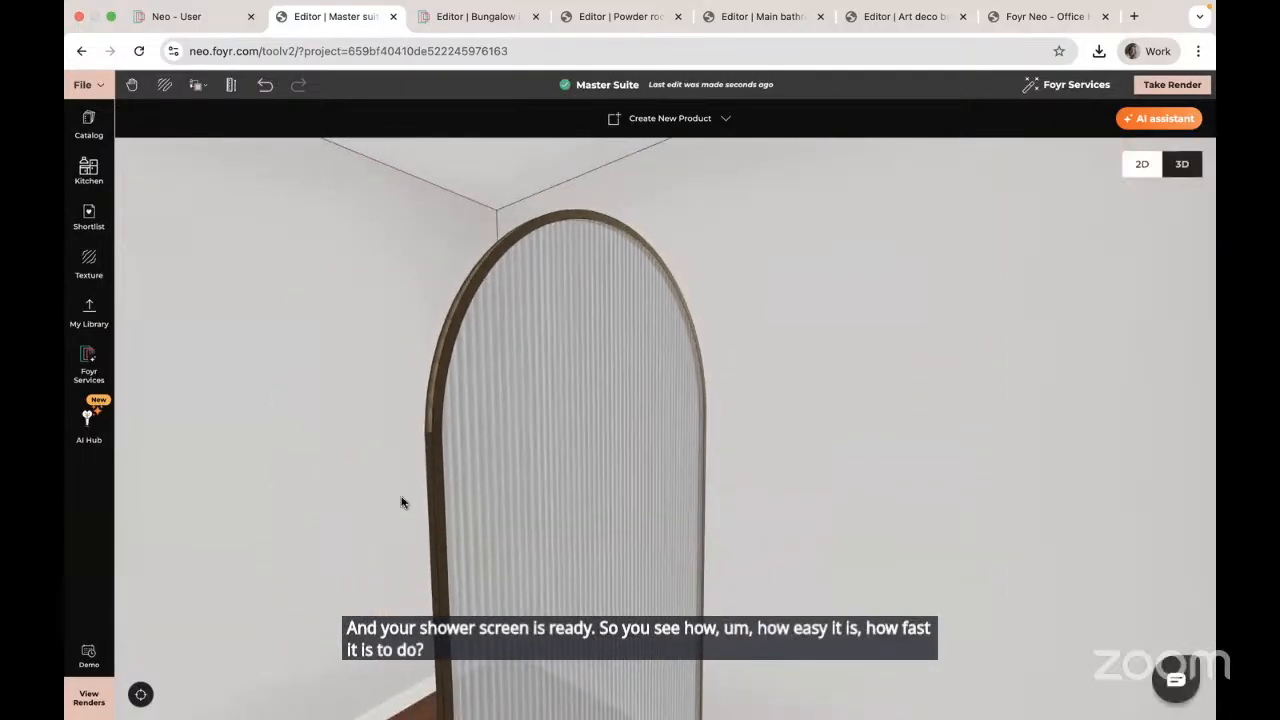
{"action": "scroll", "coordinate": [401, 499], "scroll_direction": "down", "scroll_amount": 3}
{"action": "left_click_drag", "start_coordinate": [417, 490], "coordinate": [573, 486]}
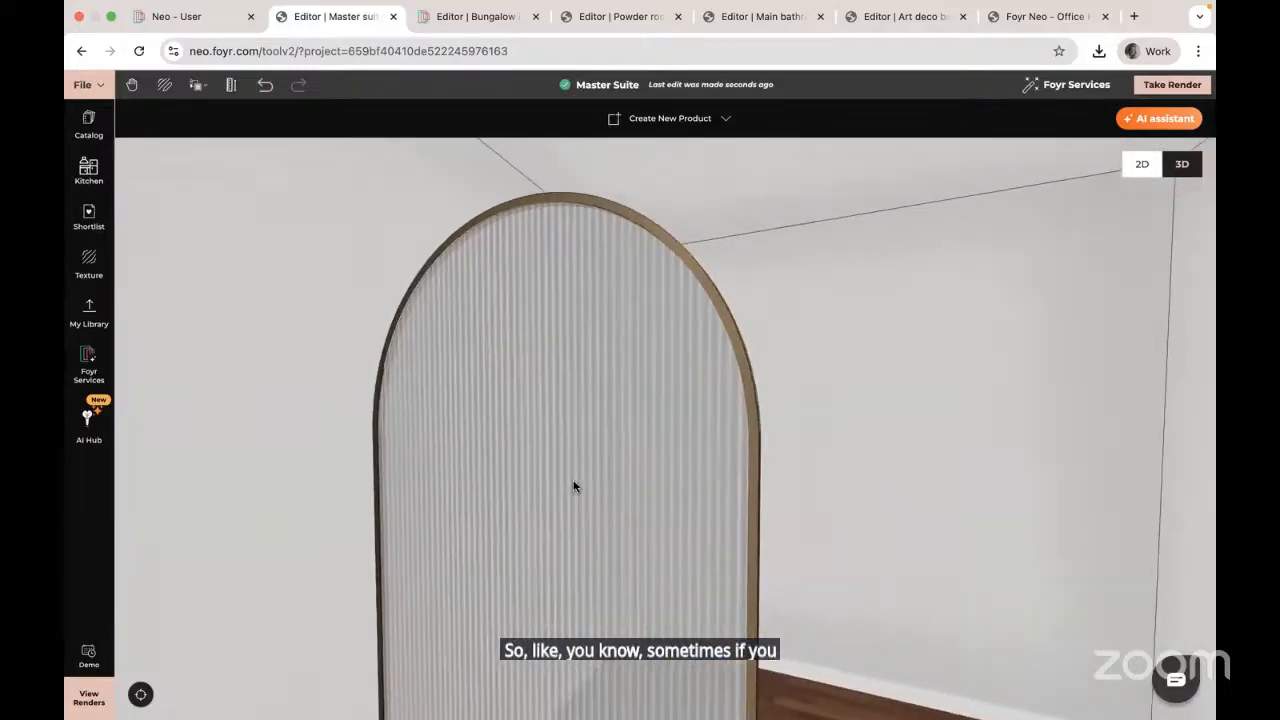
{"action": "scroll", "coordinate": [573, 486], "scroll_direction": "down", "scroll_amount": 5}
{"action": "scroll", "coordinate": [573, 486], "scroll_direction": "up", "scroll_amount": 8}
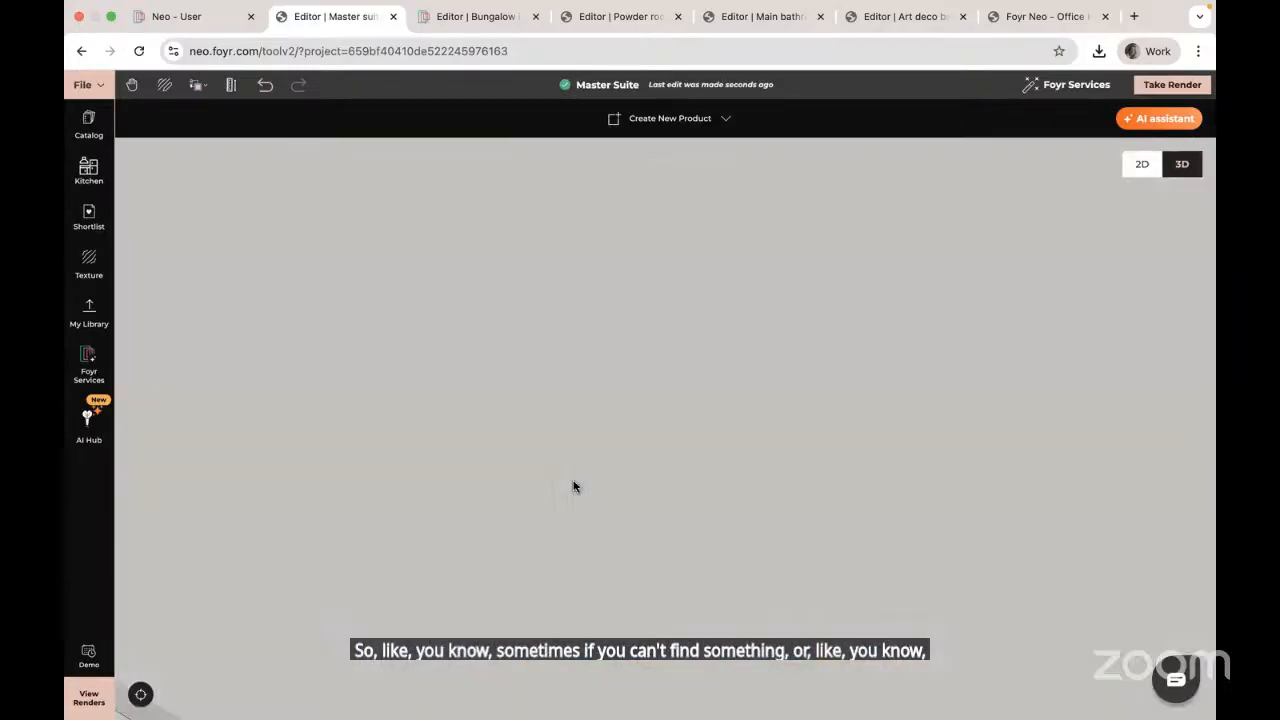
{"action": "scroll", "coordinate": [574, 486], "scroll_direction": "down", "scroll_amount": 8}
{"action": "scroll", "coordinate": [574, 486], "scroll_direction": "up", "scroll_amount": 3}
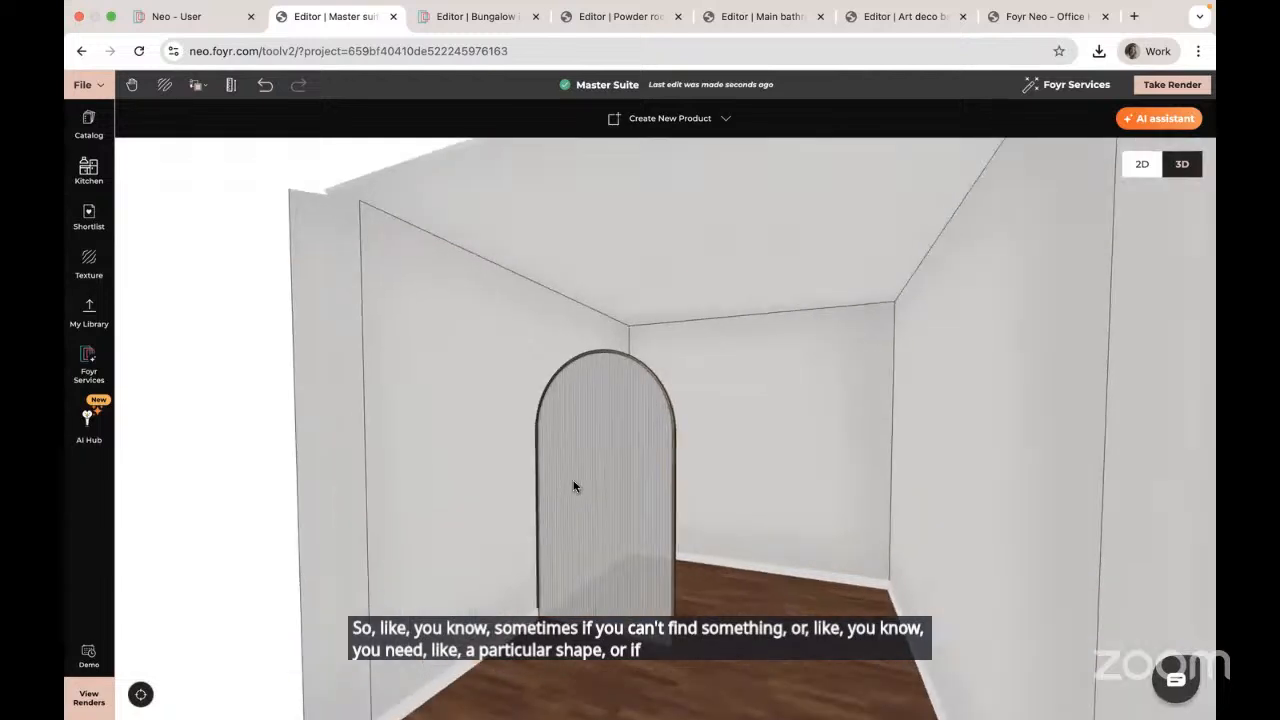
{"action": "left_click_drag", "start_coordinate": [831, 562], "coordinate": [870, 562]}
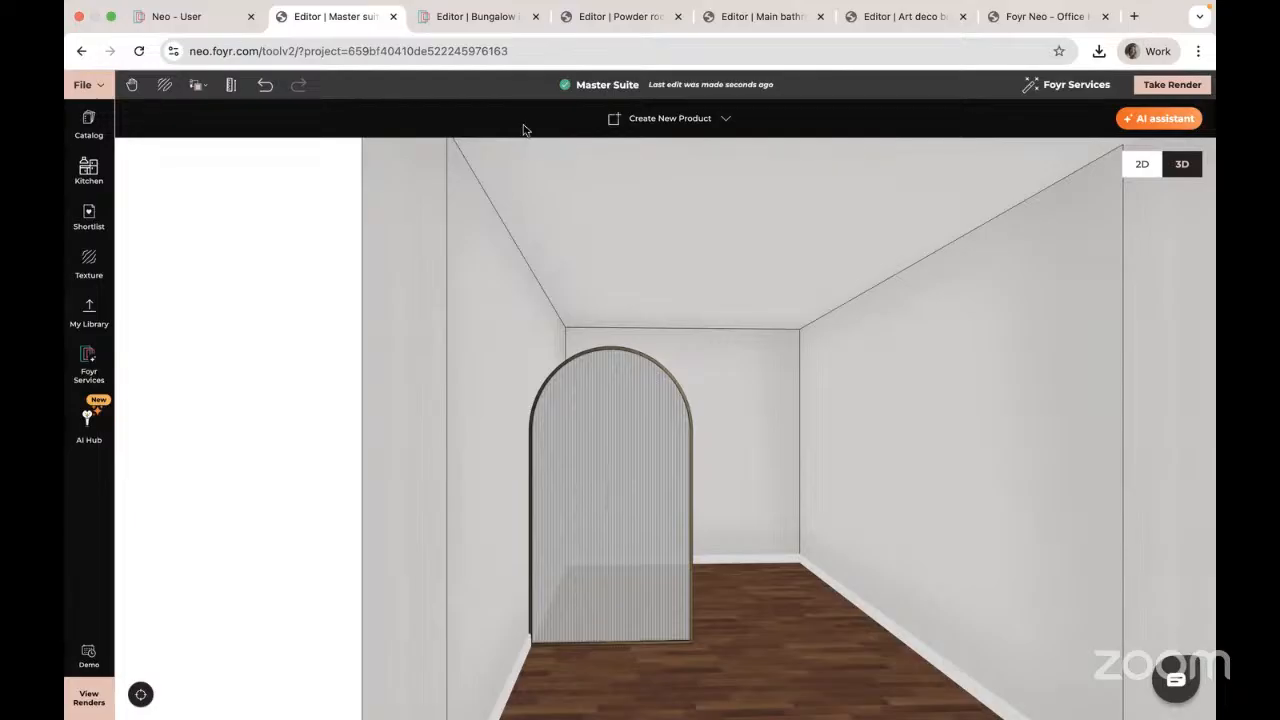
Step: Delete the arched panel and cover the back wall with the Porcelain Blue Modern Tile texture
{"action": "left_click", "coordinate": [606, 487]}
{"action": "key", "text": "Delete"}
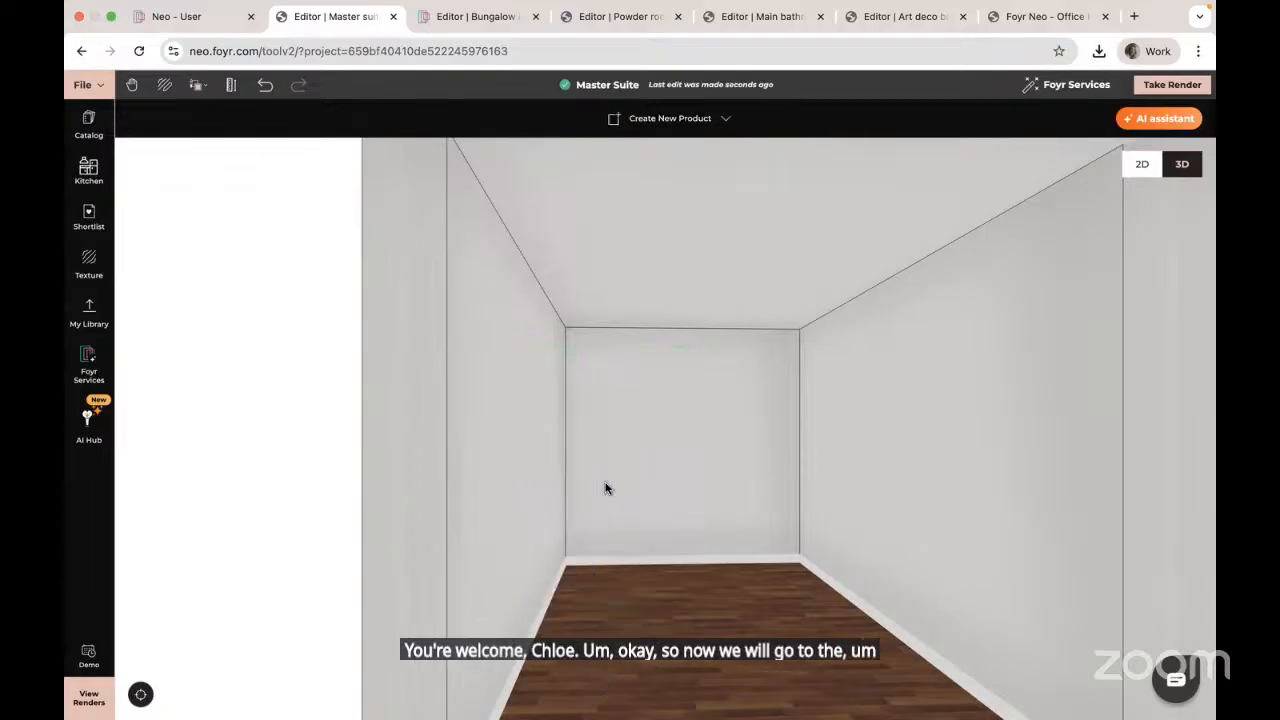
{"action": "left_click", "coordinate": [85, 262]}
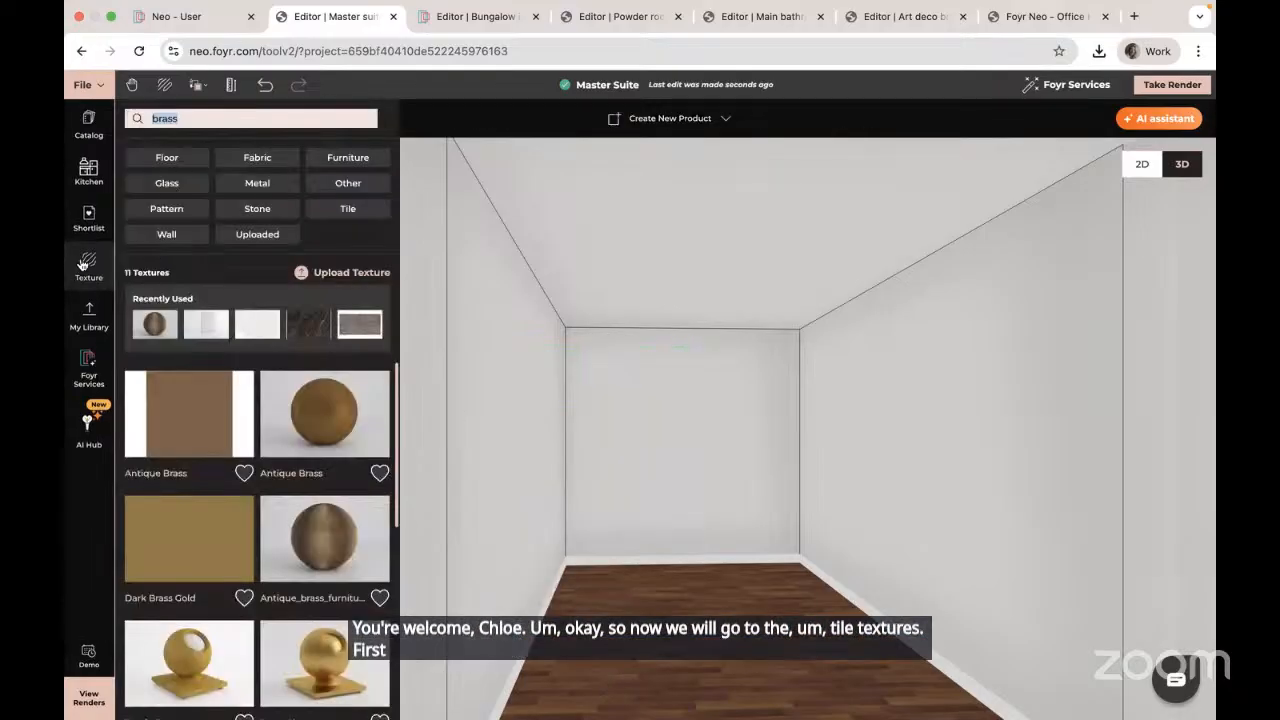
{"action": "left_click", "coordinate": [193, 186]}
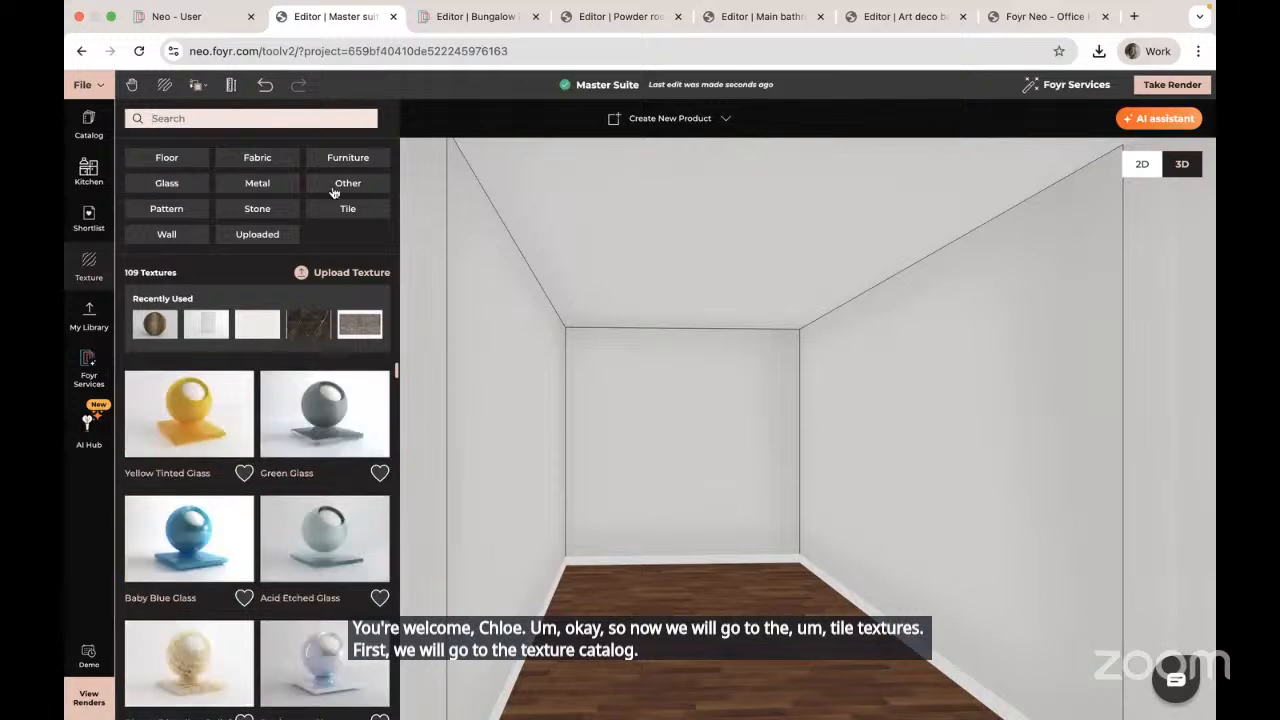
{"action": "left_click", "coordinate": [350, 211]}
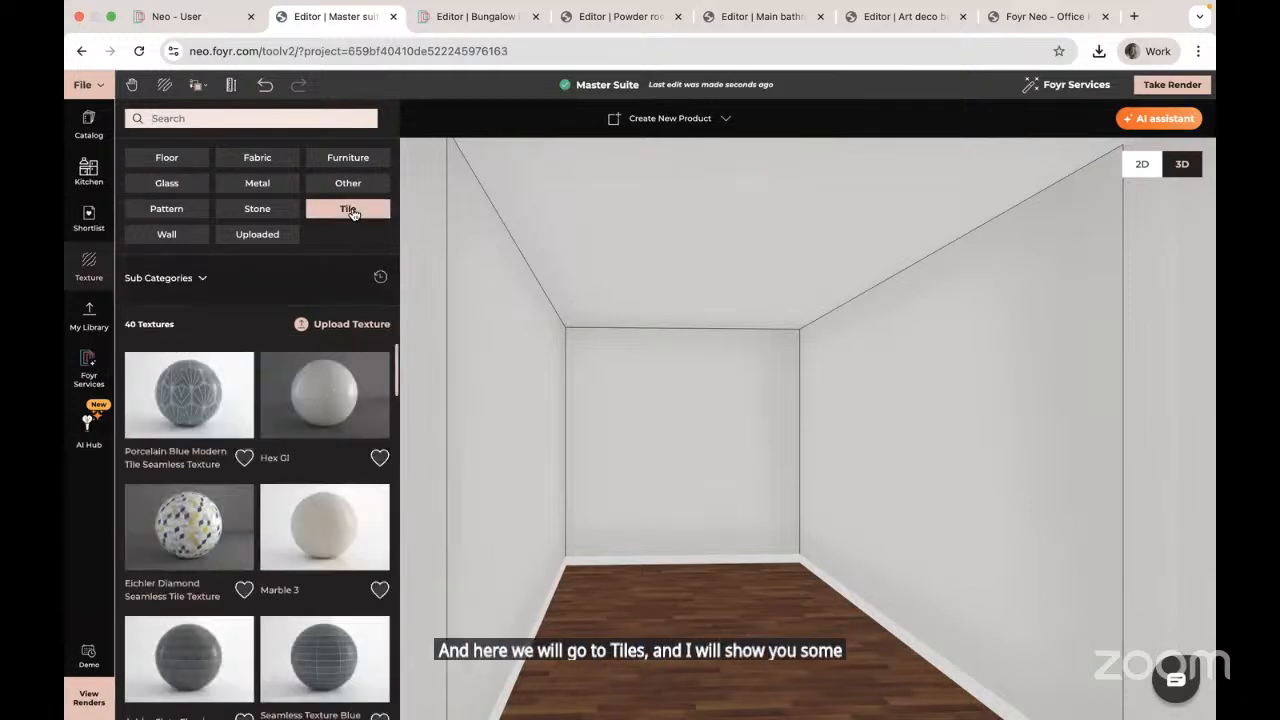
{"action": "left_click", "coordinate": [187, 401]}
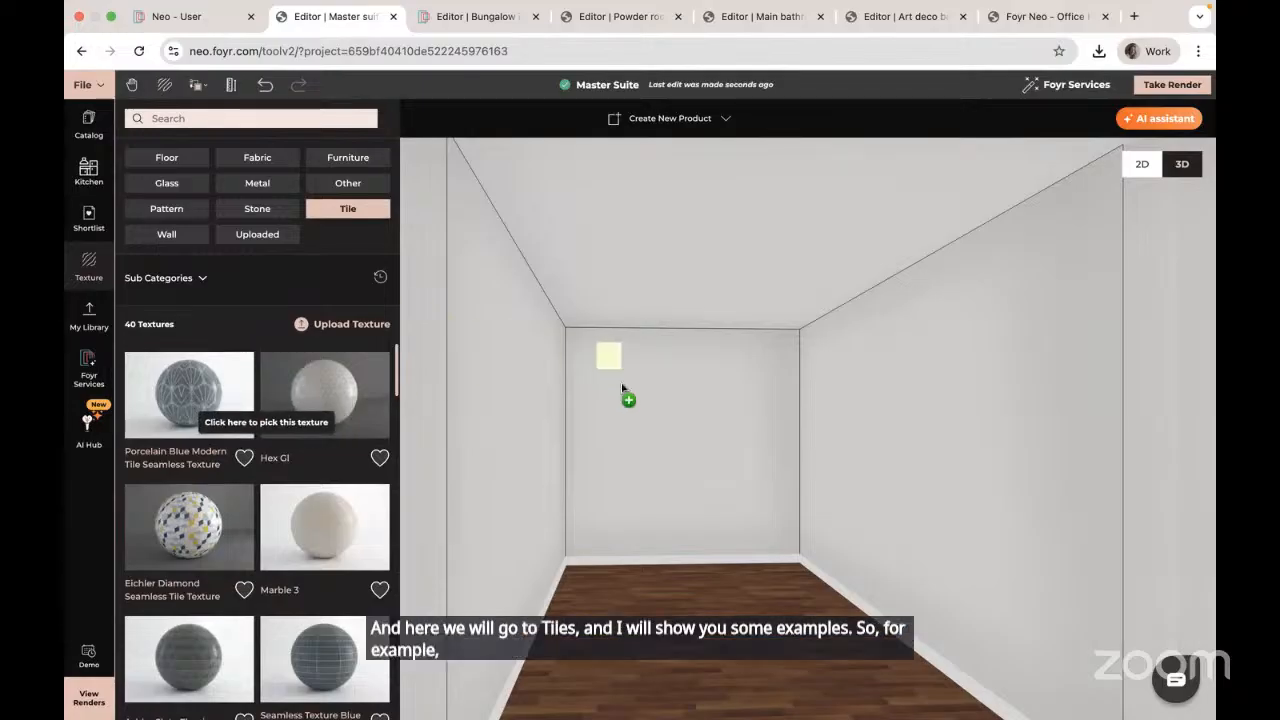
{"action": "left_click", "coordinate": [641, 411]}
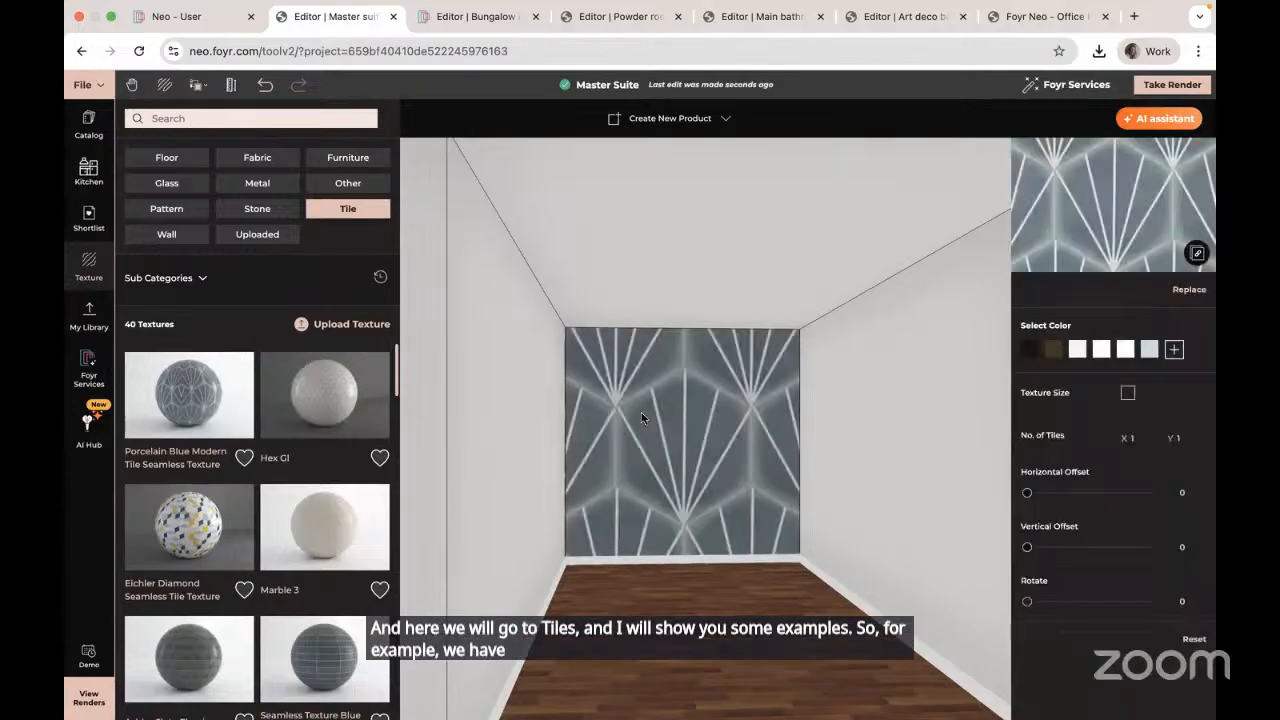
{"action": "left_click", "coordinate": [1138, 437]}
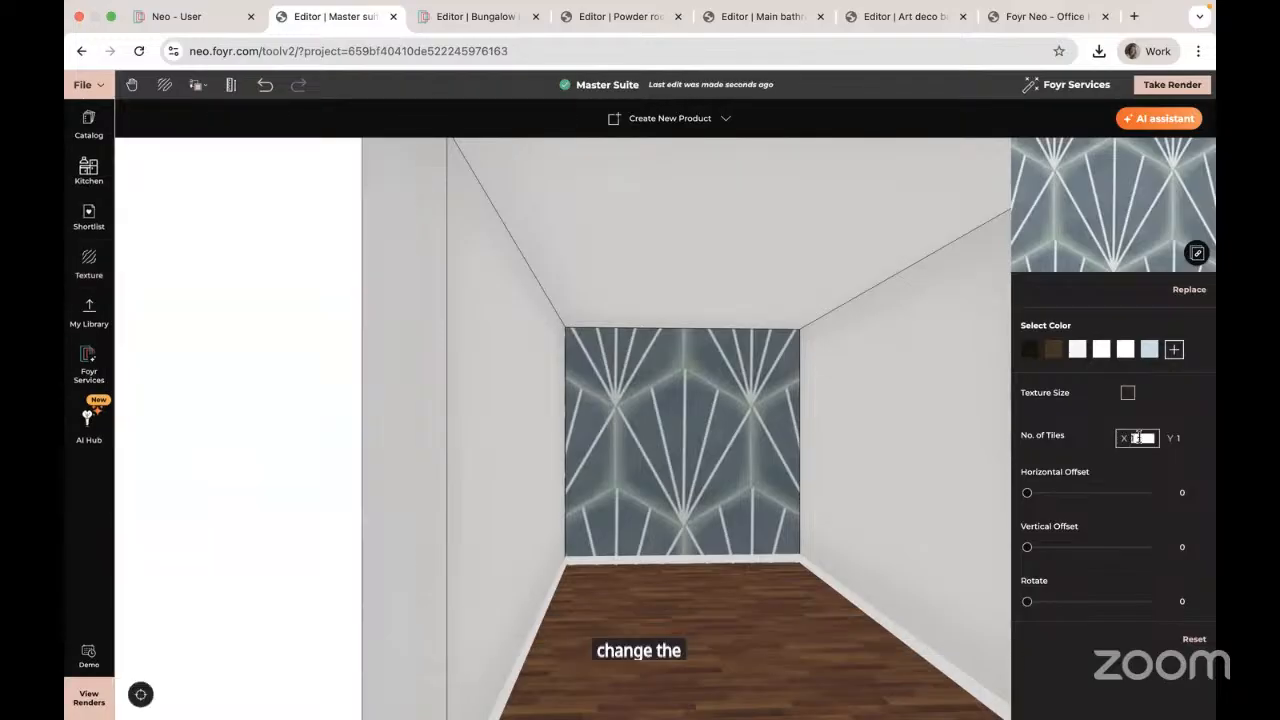
Step: Repeat the back-wall tile 5 times in X and Y, then enable Texture Size
{"action": "type", "text": "5"}
{"action": "key", "text": "Tab"}
{"action": "type", "text": "5"}
{"action": "key", "text": "Return"}
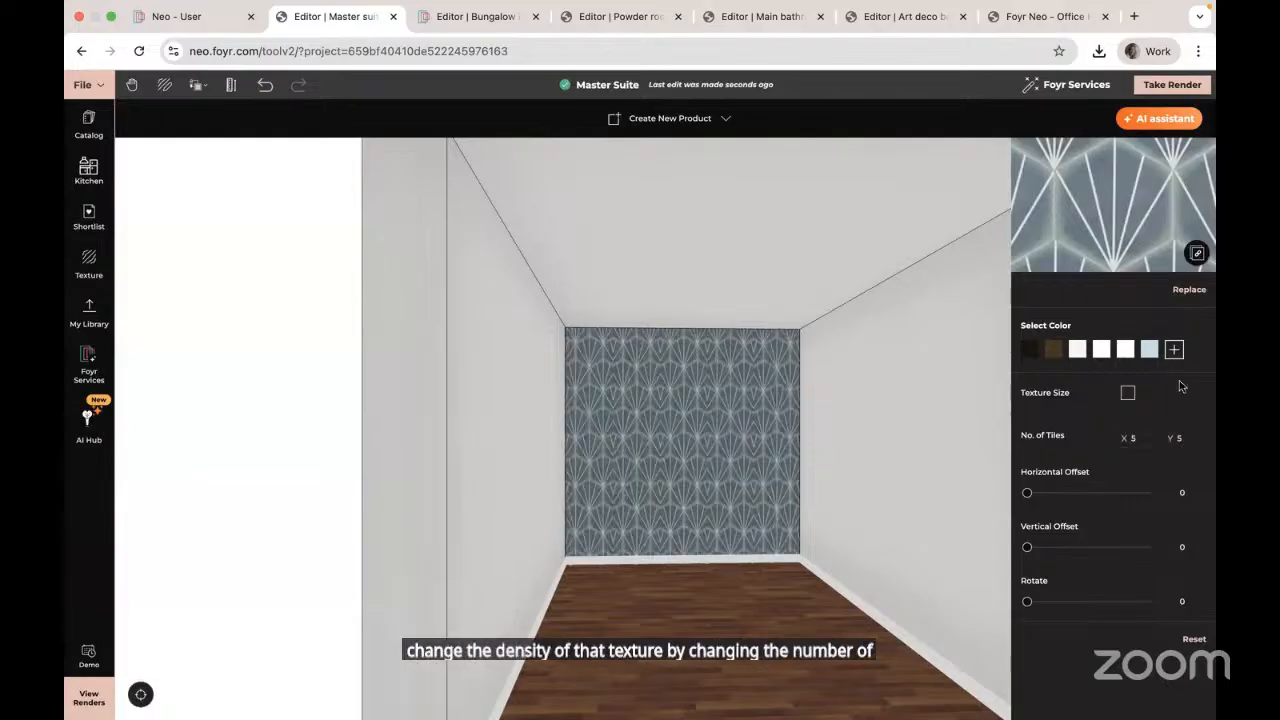
{"action": "left_click", "coordinate": [1127, 394]}
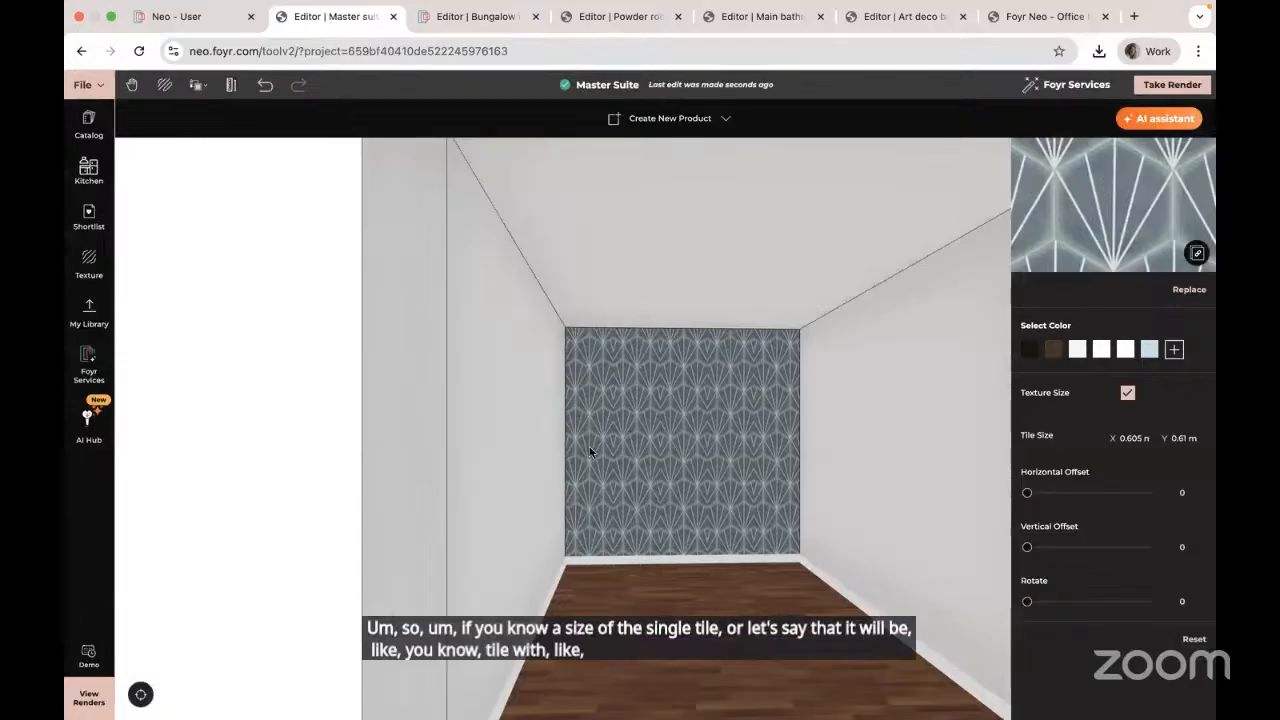
Step: Make the Porcelain Blue back-wall tiles 0.2 m wide and 0.2 m high
{"action": "left_click", "coordinate": [1133, 440]}
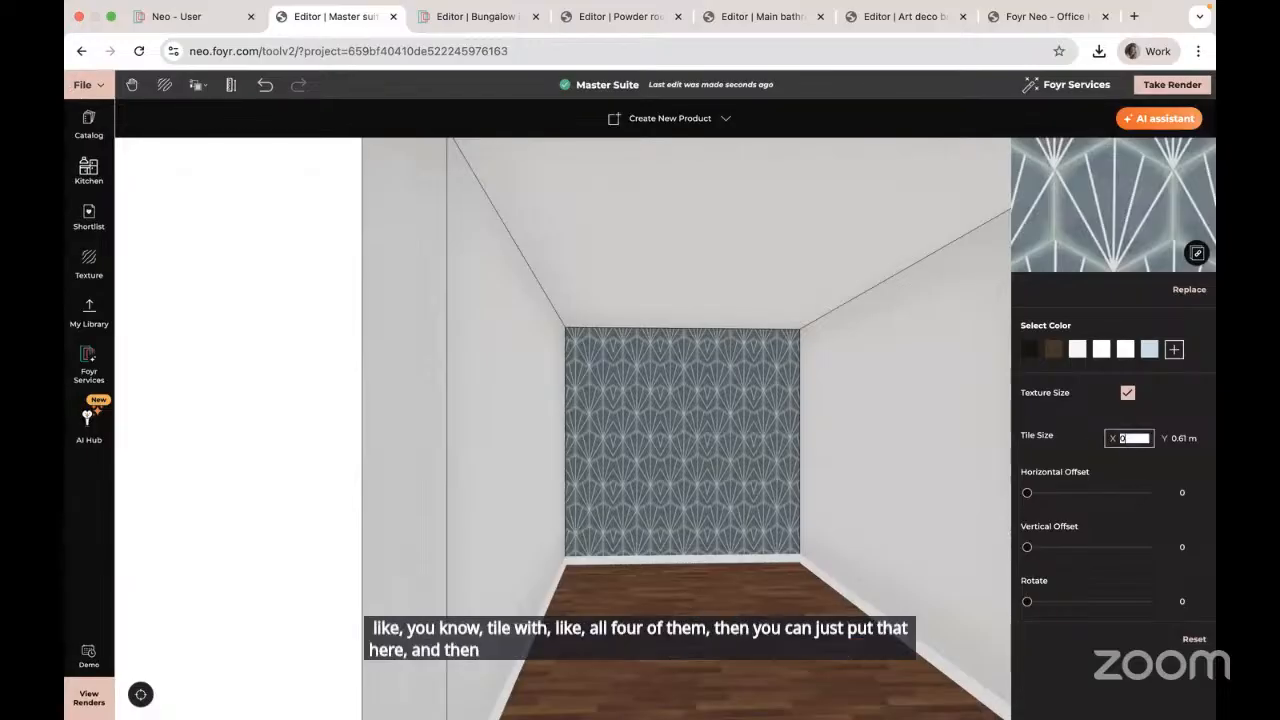
{"action": "type", "text": "0.2"}
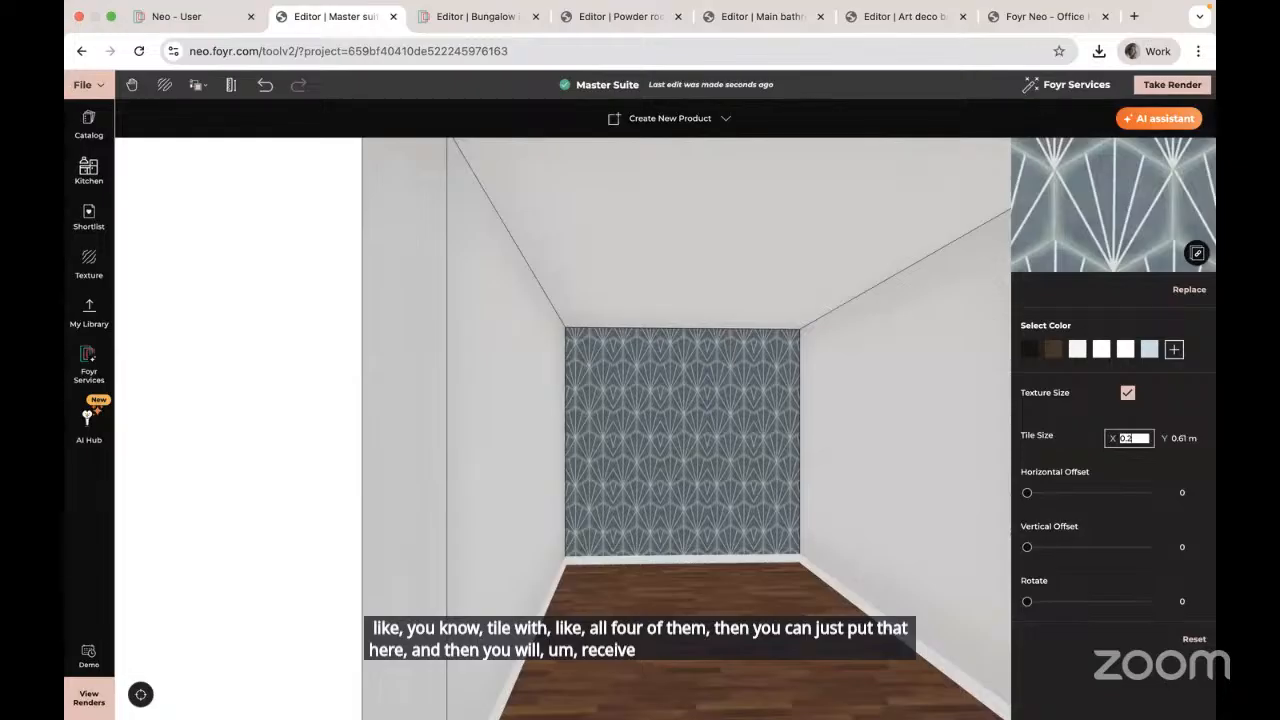
{"action": "key", "text": "Tab"}
{"action": "type", "text": "0.2"}
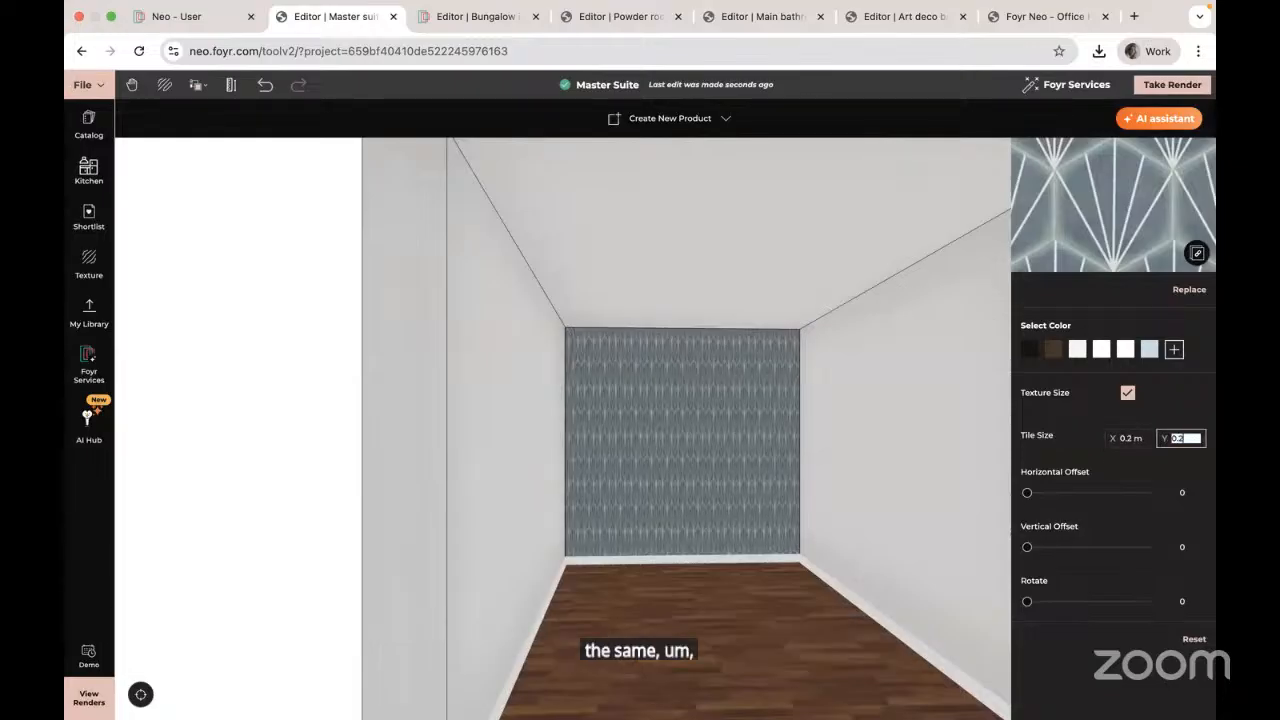
{"action": "key", "text": "Return"}
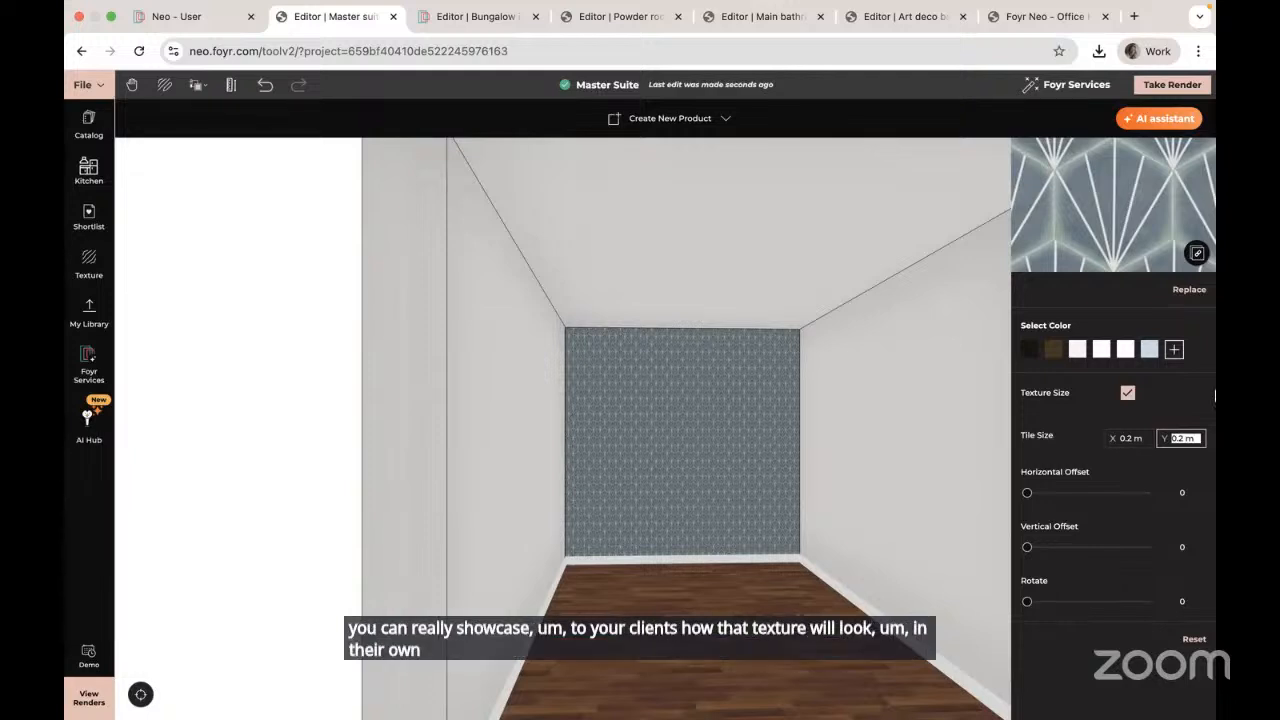
Step: Bring up the custom colour picker for the wall tile texture and preview a tint
{"action": "left_click", "coordinate": [1174, 349]}
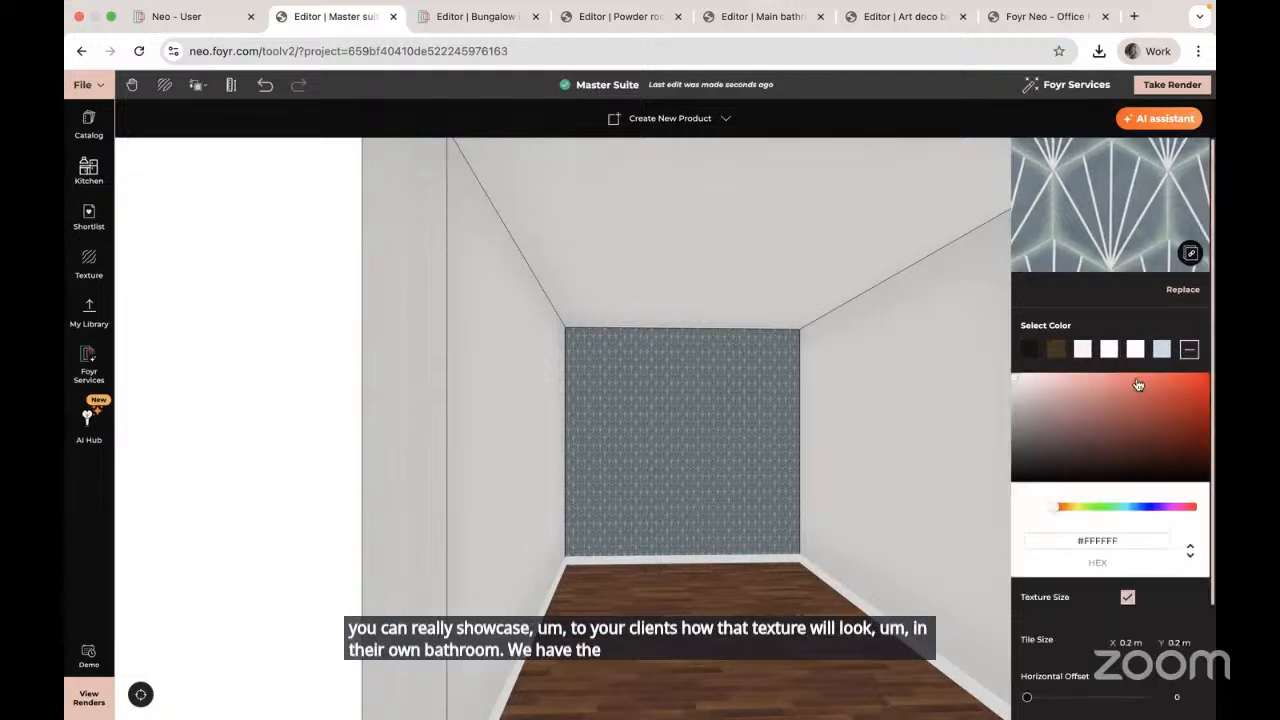
{"action": "mouse_move", "coordinate": [1018, 383]}
{"action": "left_mouse_down"}
{"action": "mouse_move", "coordinate": [1080, 383]}
{"action": "mouse_move", "coordinate": [1086, 432]}
{"action": "mouse_move", "coordinate": [1126, 422]}
{"action": "mouse_move", "coordinate": [1074, 398]}
{"action": "mouse_move", "coordinate": [1074, 440]}
{"action": "mouse_move", "coordinate": [1046, 406]}
{"action": "mouse_move", "coordinate": [1020, 403]}
{"action": "mouse_move", "coordinate": [1142, 385]}
{"action": "mouse_move", "coordinate": [1014, 383]}
{"action": "mouse_move", "coordinate": [1006, 371]}
{"action": "left_mouse_up"}
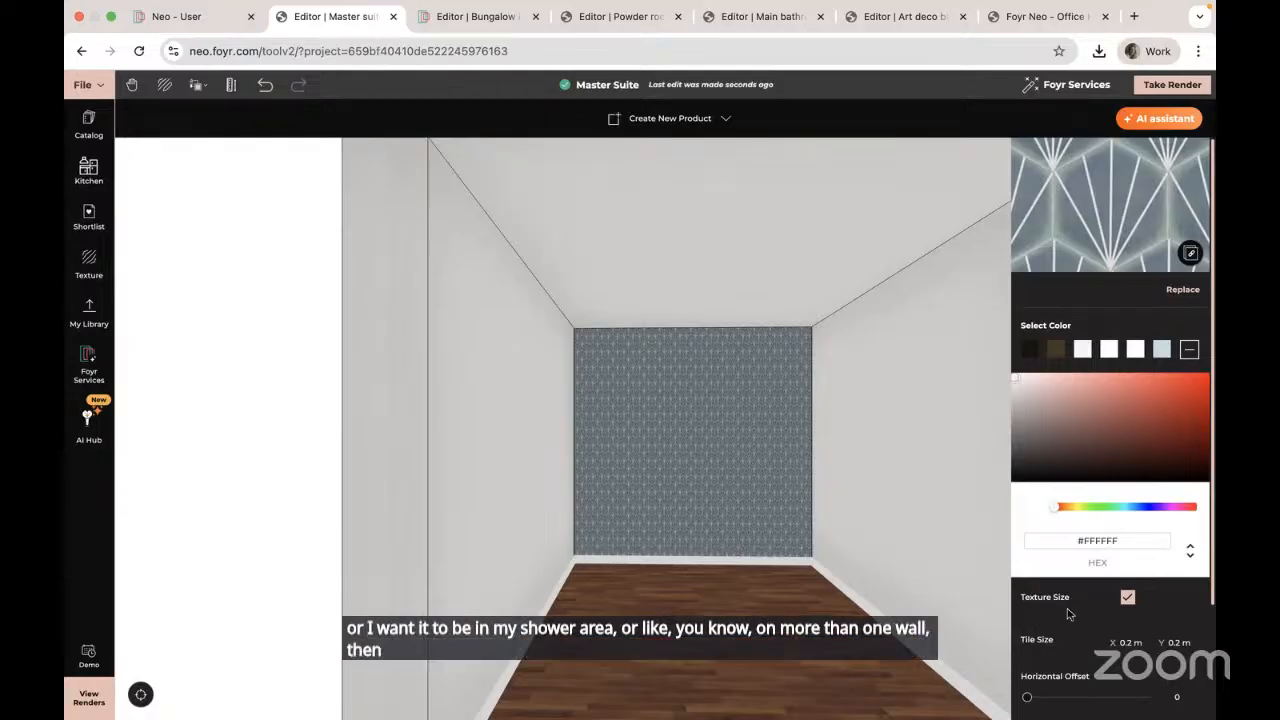
{"action": "scroll", "coordinate": [1068, 614], "scroll_direction": "down", "scroll_amount": 1}
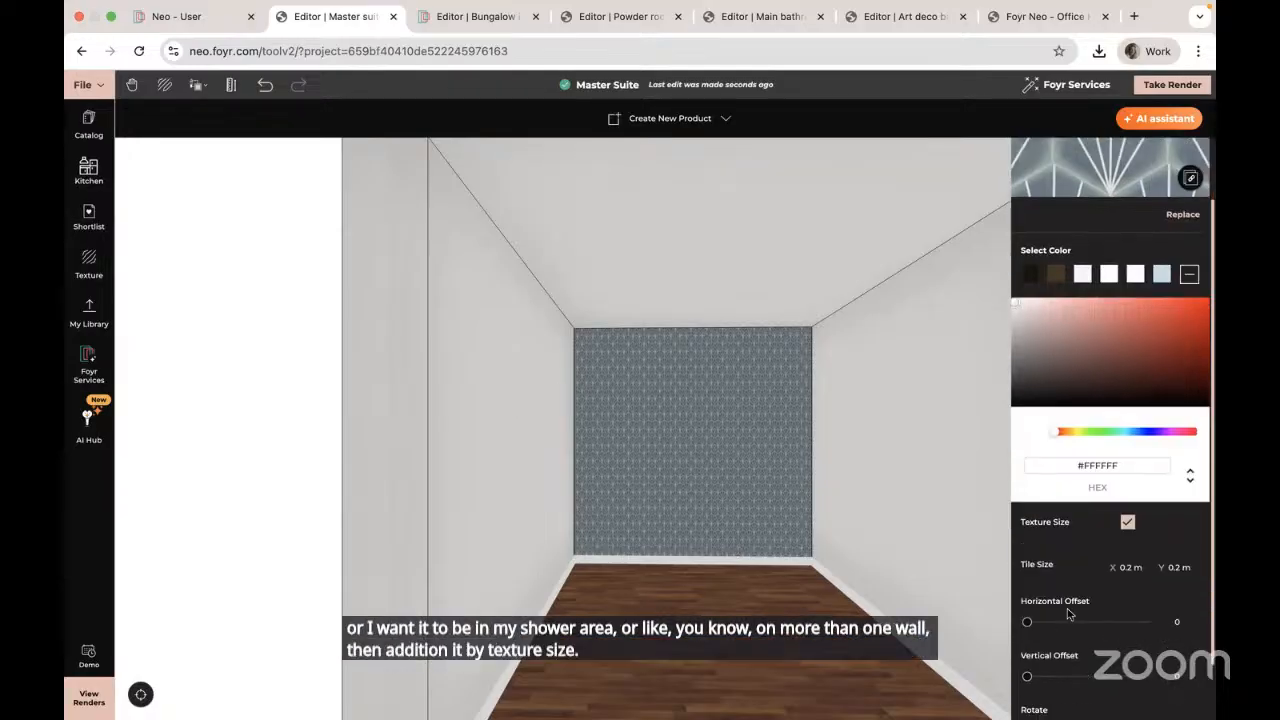
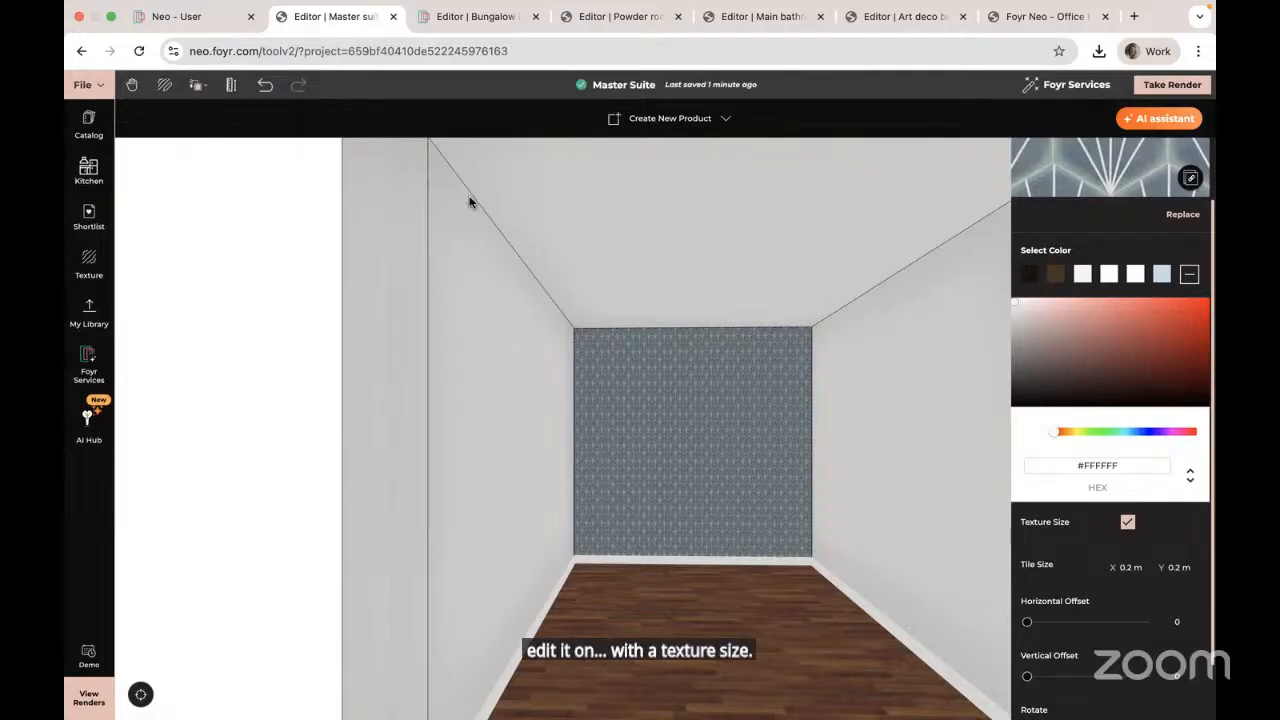
Step: Copy the back wall's wallpaper onto the right wall, then undo it
{"action": "left_click", "coordinate": [197, 85]}
{"action": "left_click", "coordinate": [210, 143]}
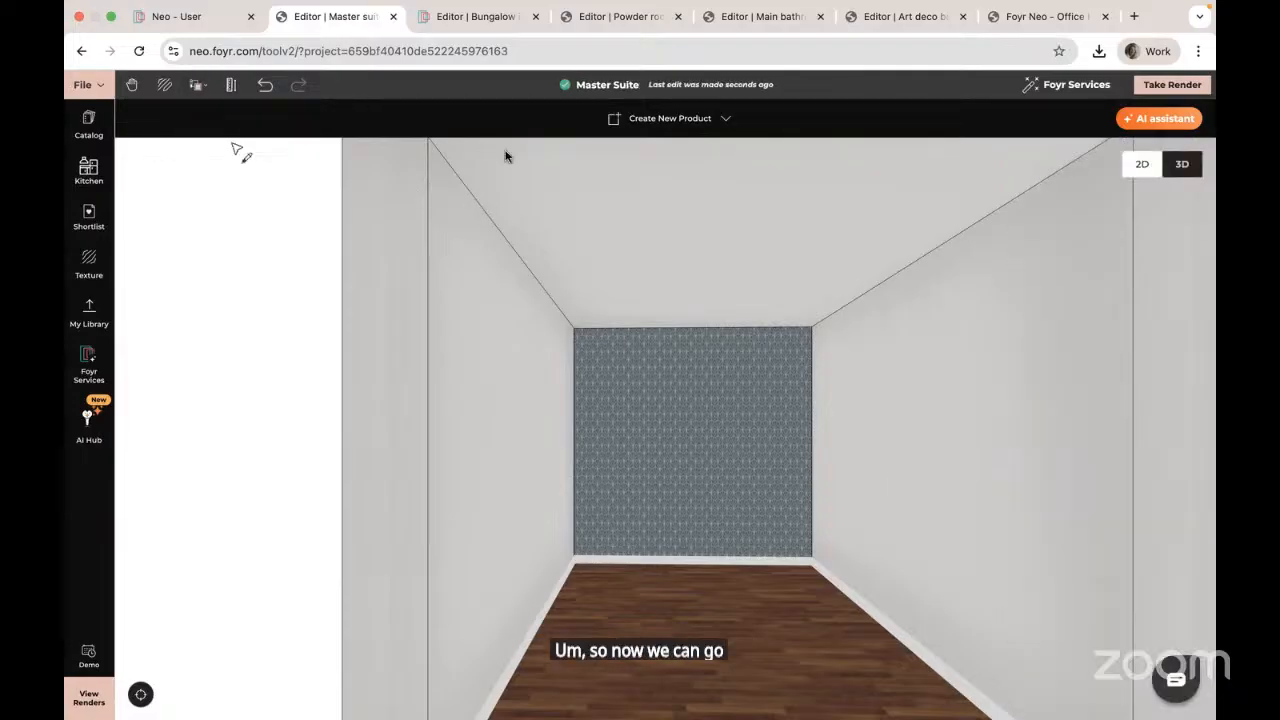
{"action": "left_click", "coordinate": [714, 427]}
{"action": "left_click", "coordinate": [865, 397]}
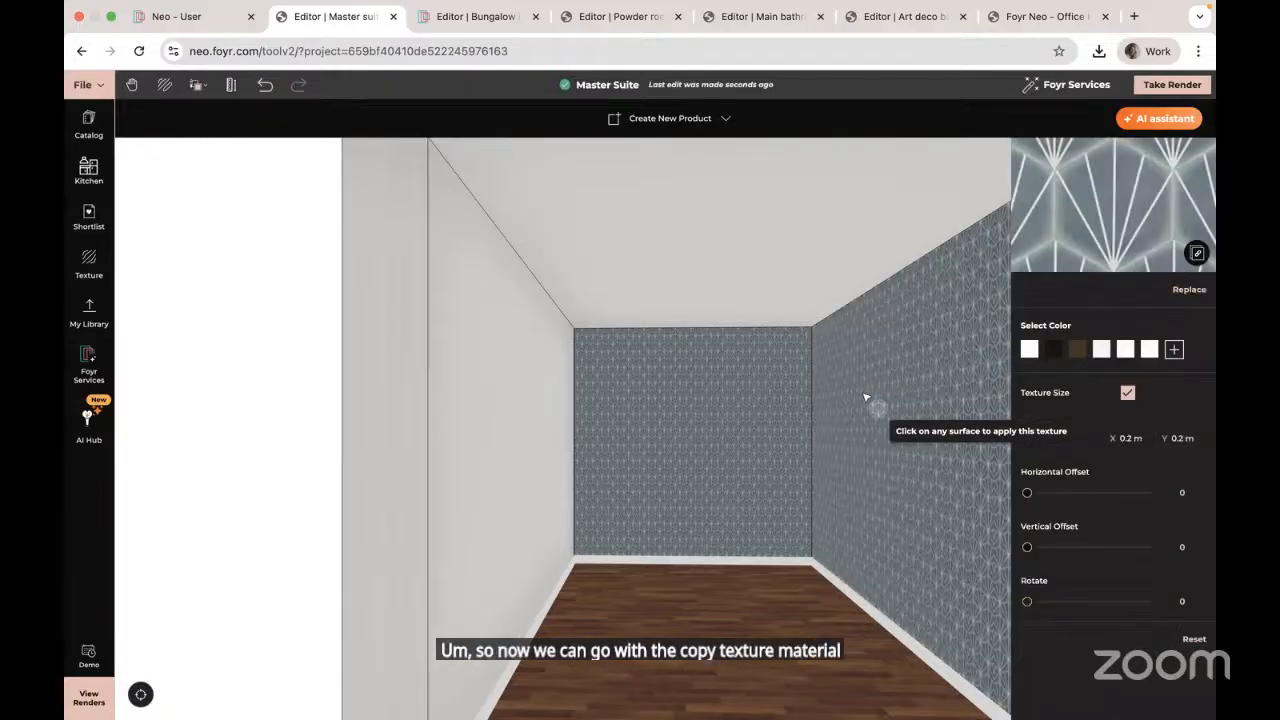
{"action": "key", "text": "Escape"}
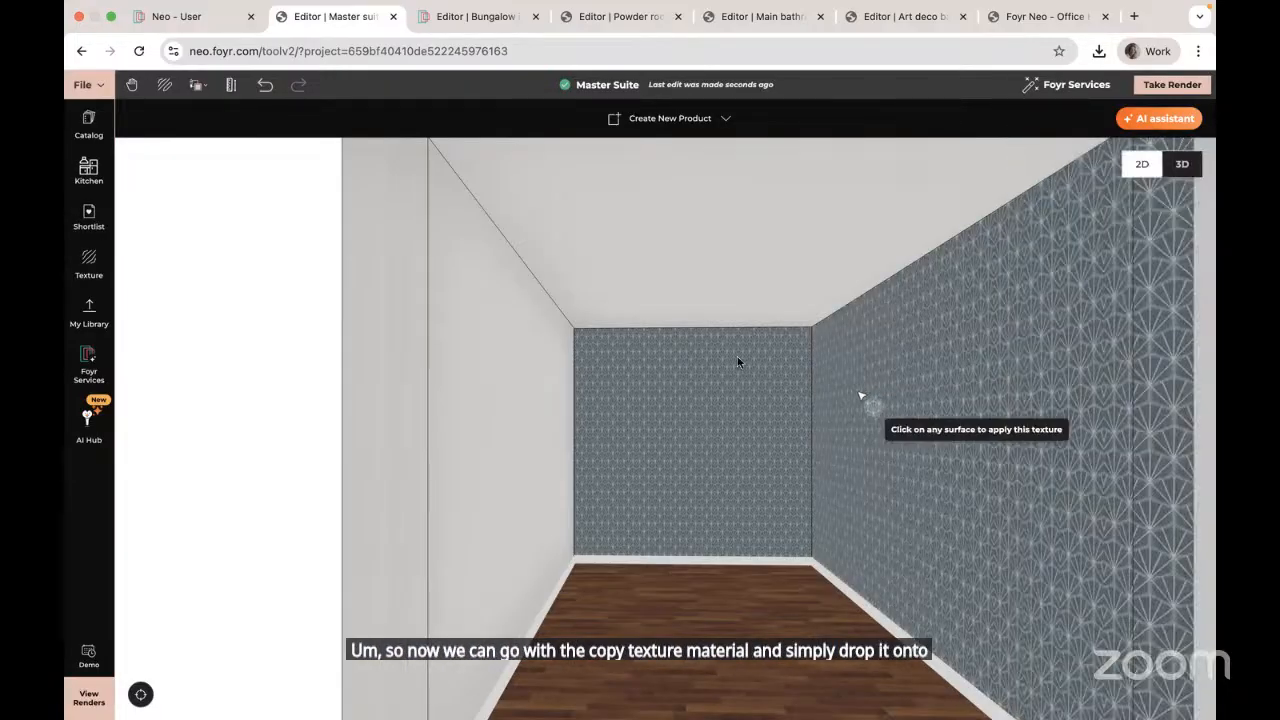
{"action": "left_click", "coordinate": [265, 85]}
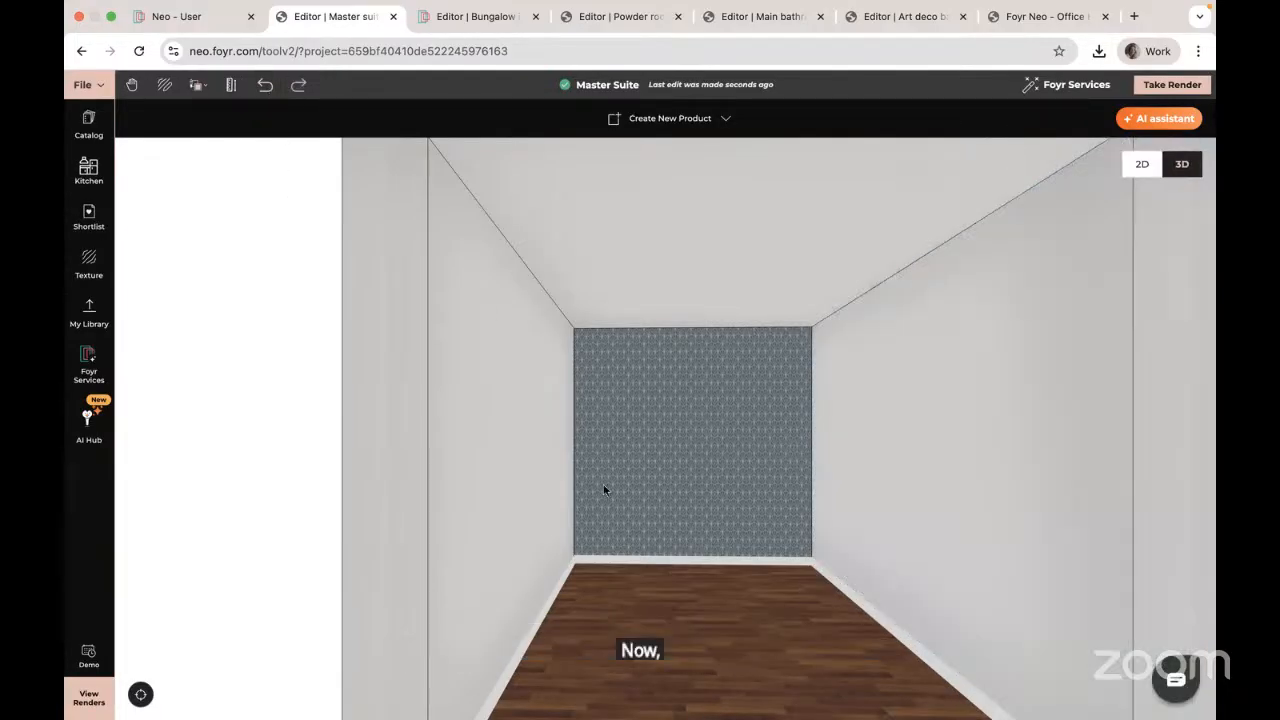
Step: Sketch a 1.2 m wide rectangle from the back wall's top corner as a new panel
{"action": "left_click_drag", "start_coordinate": [649, 597], "coordinate": [572, 418]}
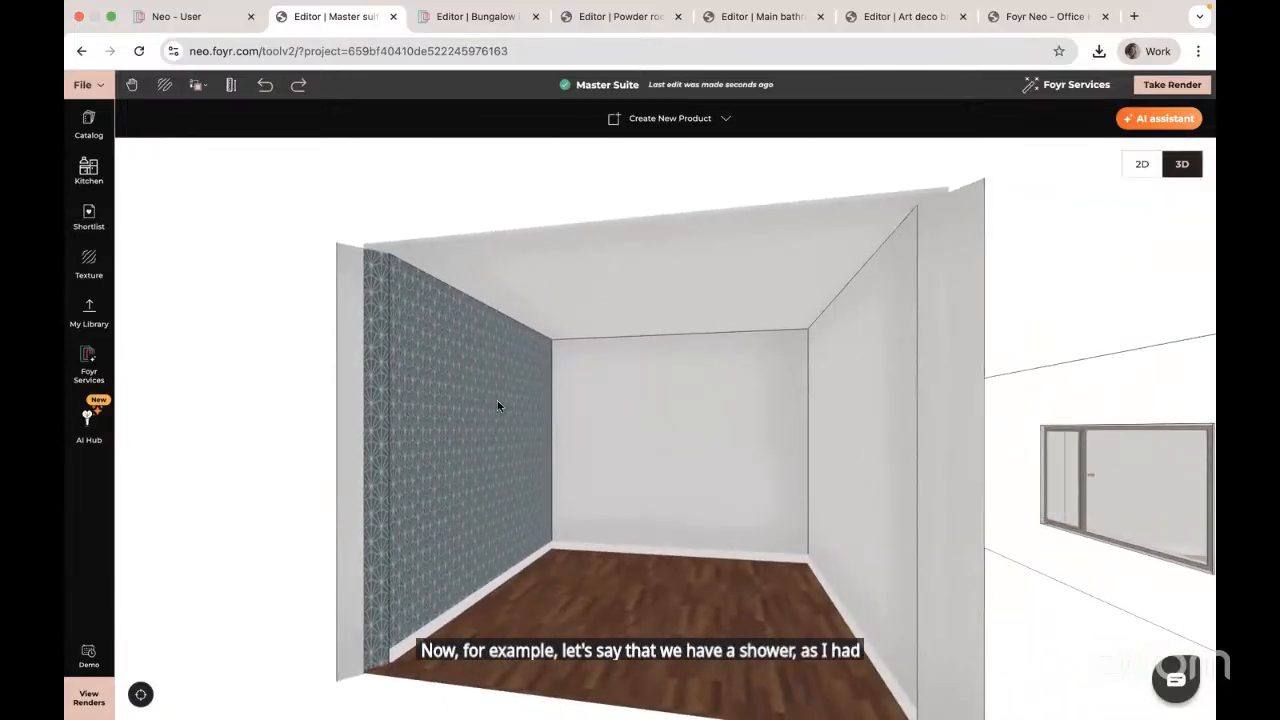
{"action": "left_click_drag", "start_coordinate": [621, 556], "coordinate": [648, 597]}
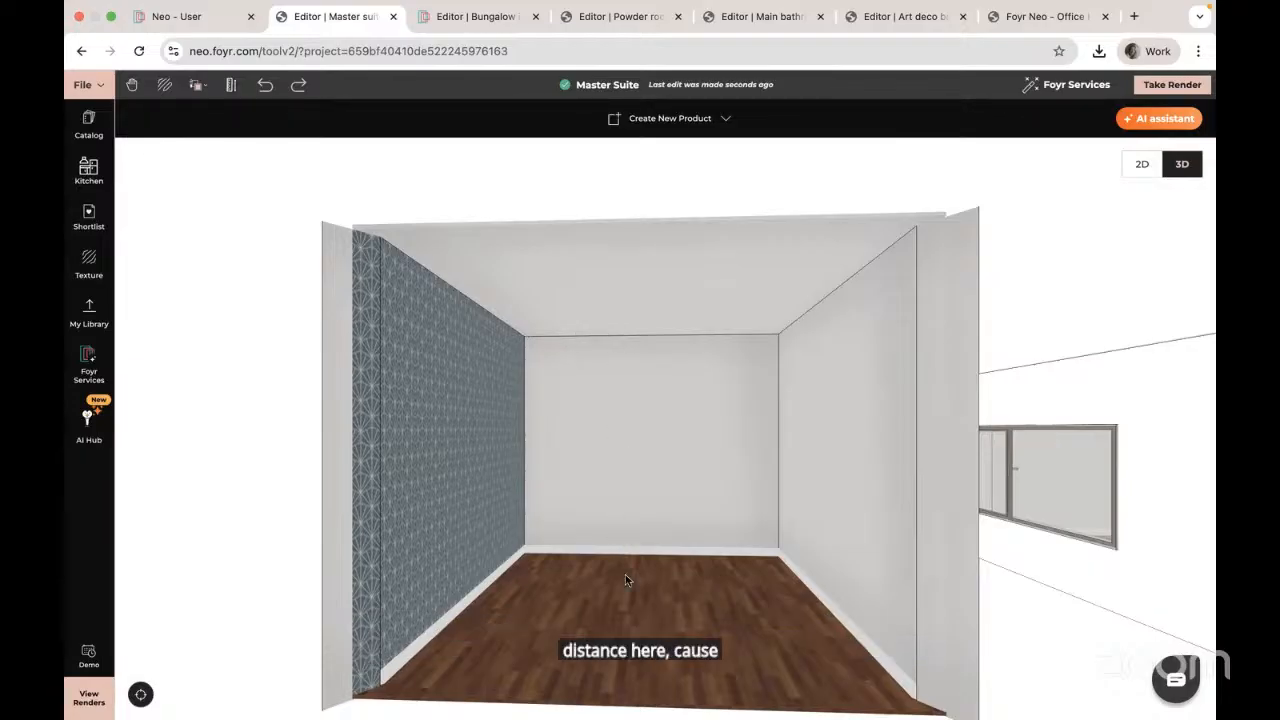
{"action": "left_click_drag", "start_coordinate": [657, 583], "coordinate": [661, 587]}
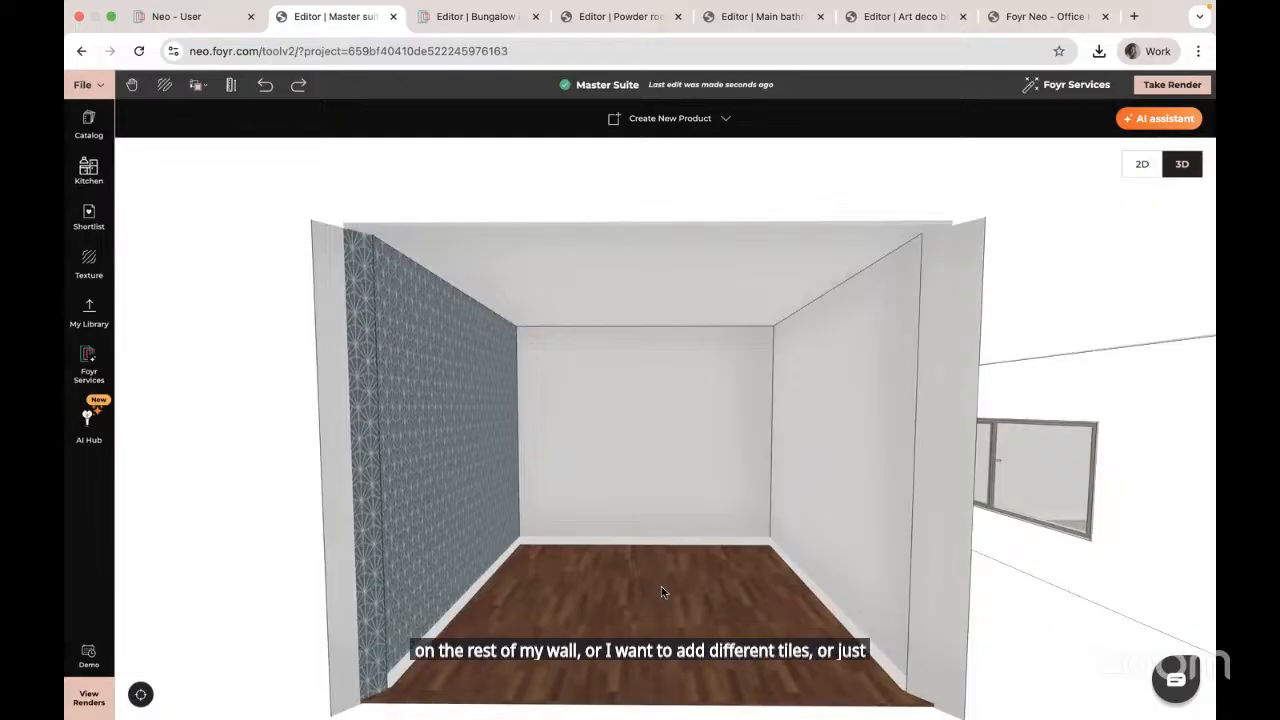
{"action": "left_click", "coordinate": [654, 118]}
{"action": "left_click", "coordinate": [671, 156]}
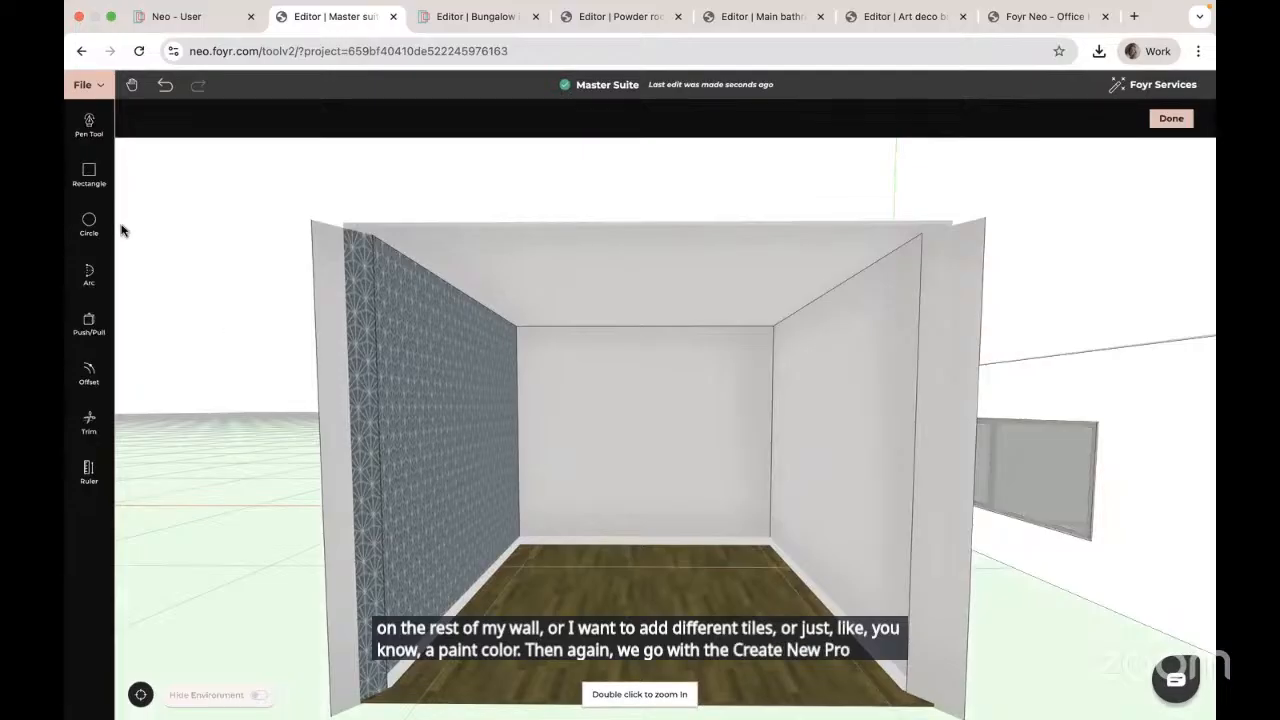
{"action": "left_click", "coordinate": [90, 174]}
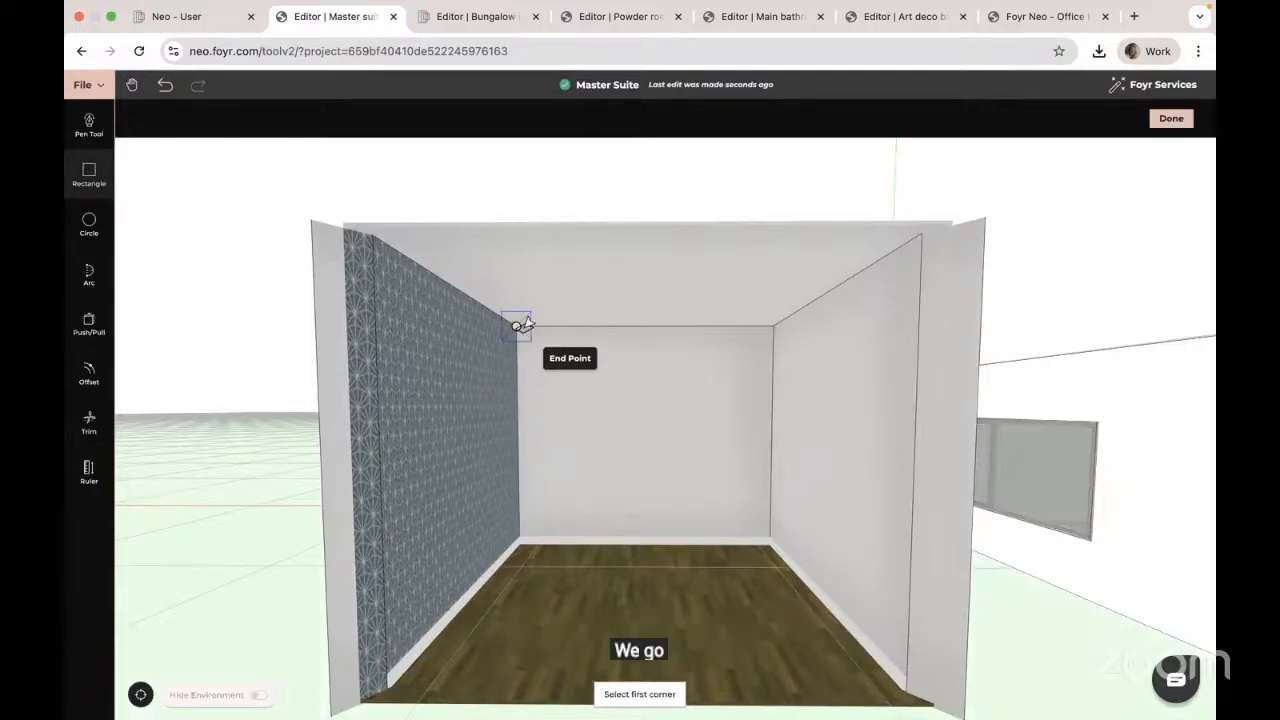
{"action": "left_click", "coordinate": [588, 329]}
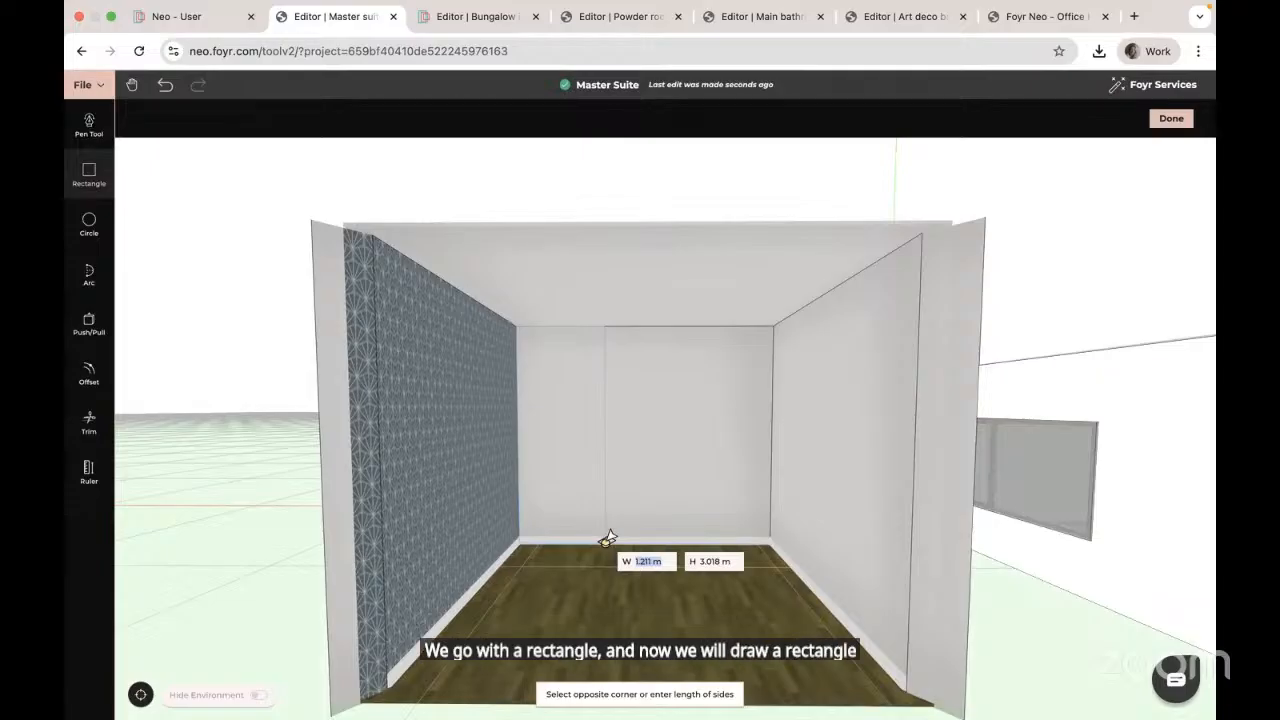
{"action": "type", "text": "1.2"}
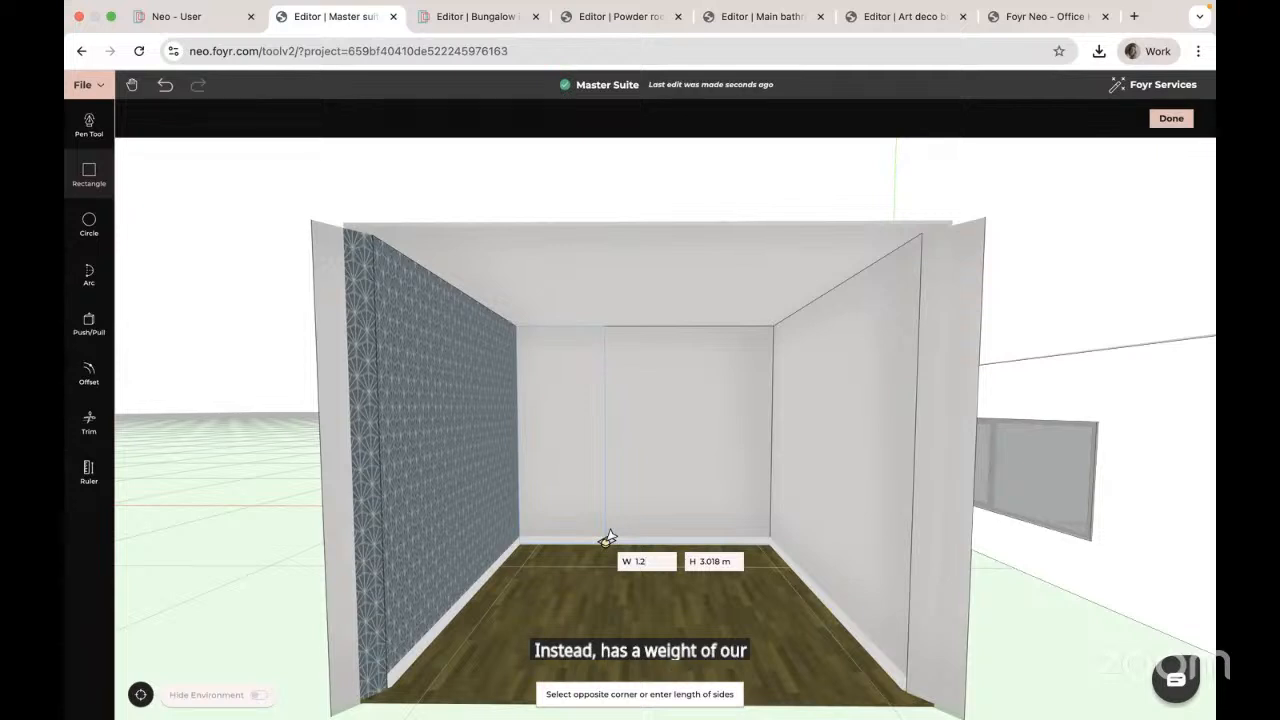
{"action": "key", "text": "Return"}
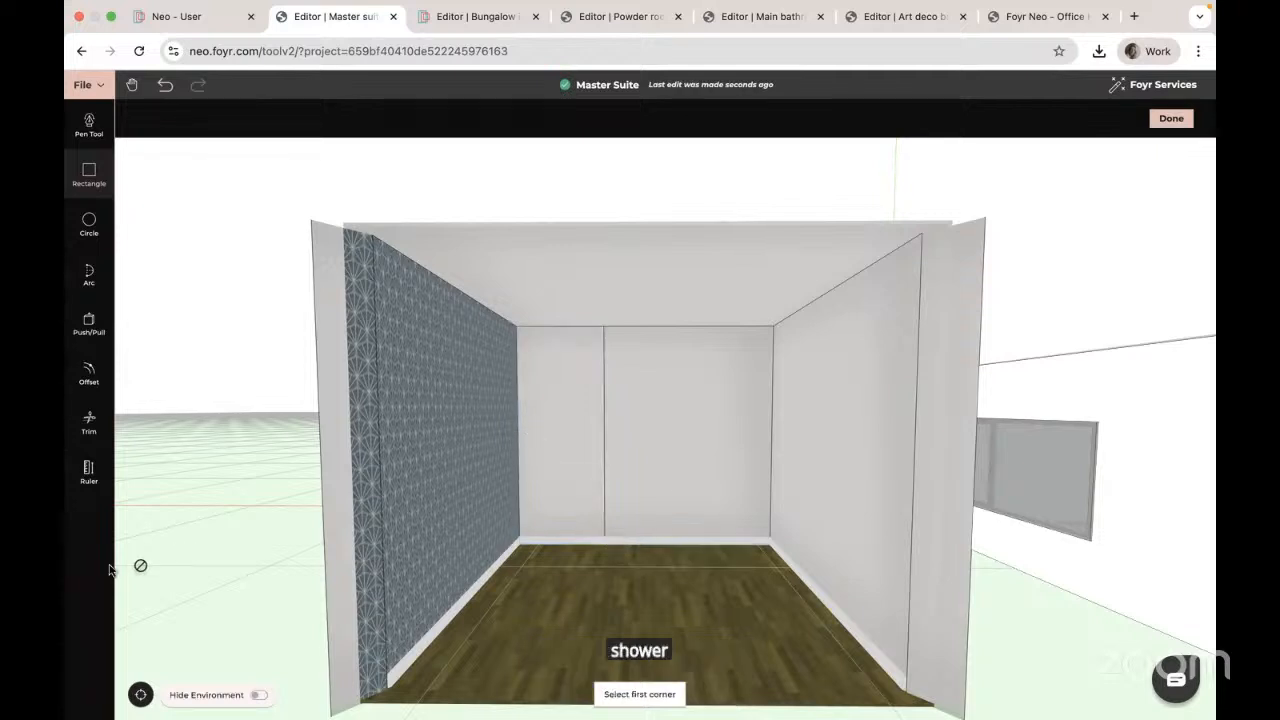
{"action": "left_click", "coordinate": [1172, 119]}
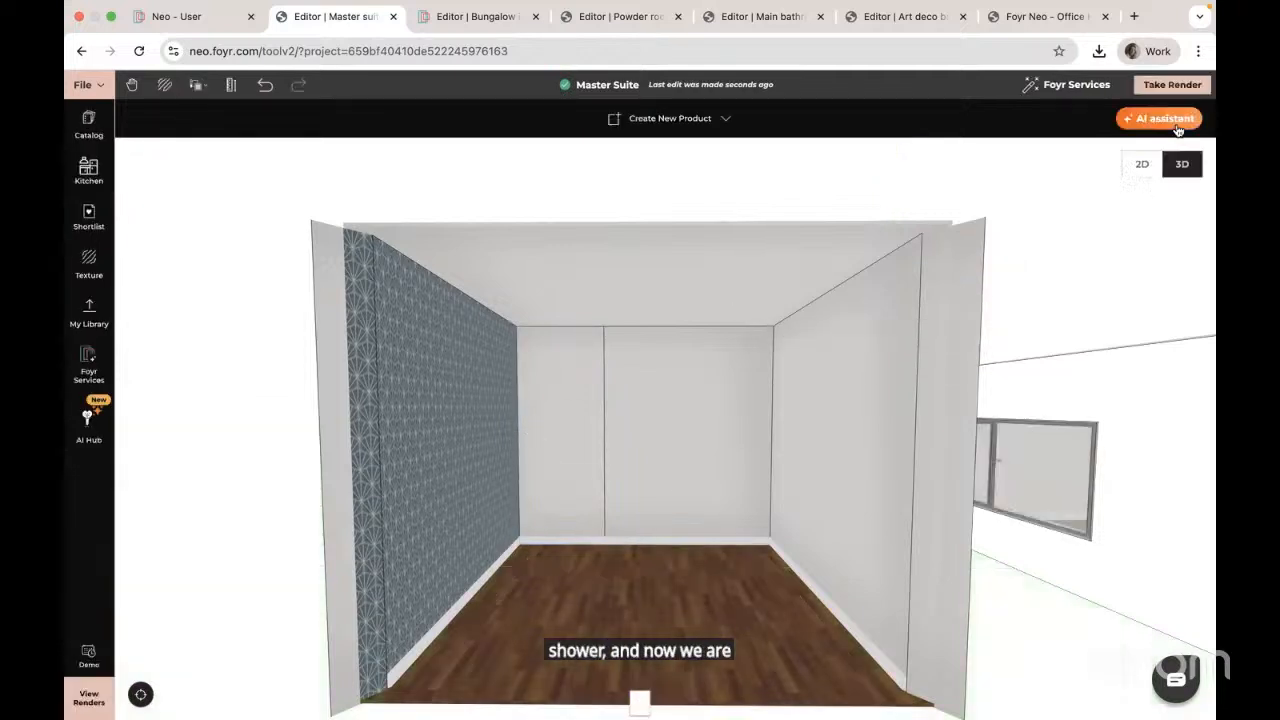
Step: Copy the patterned wallpaper's texture and material onto the narrow 1.2 m back-wall panel
{"action": "mouse_move", "coordinate": [479, 448]}
{"action": "left_mouse_down"}
{"action": "mouse_move", "coordinate": [566, 494]}
{"action": "mouse_move", "coordinate": [567, 472]}
{"action": "left_mouse_up"}
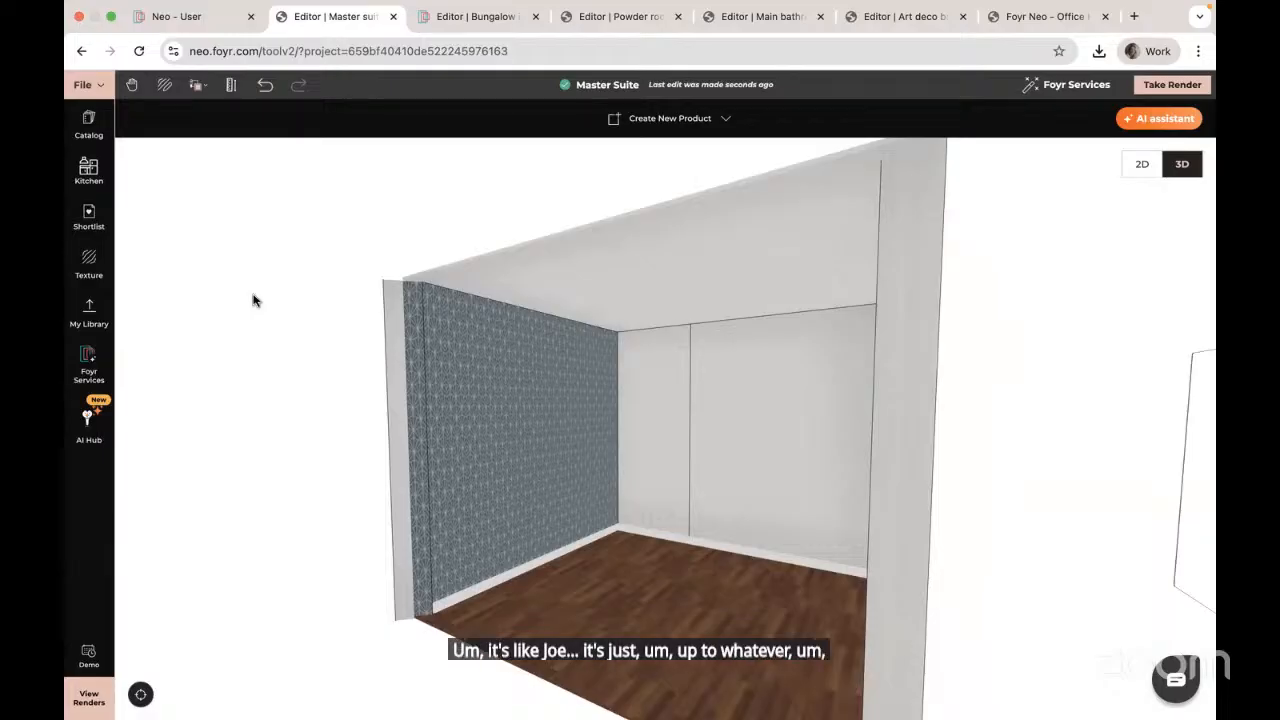
{"action": "left_click", "coordinate": [199, 87]}
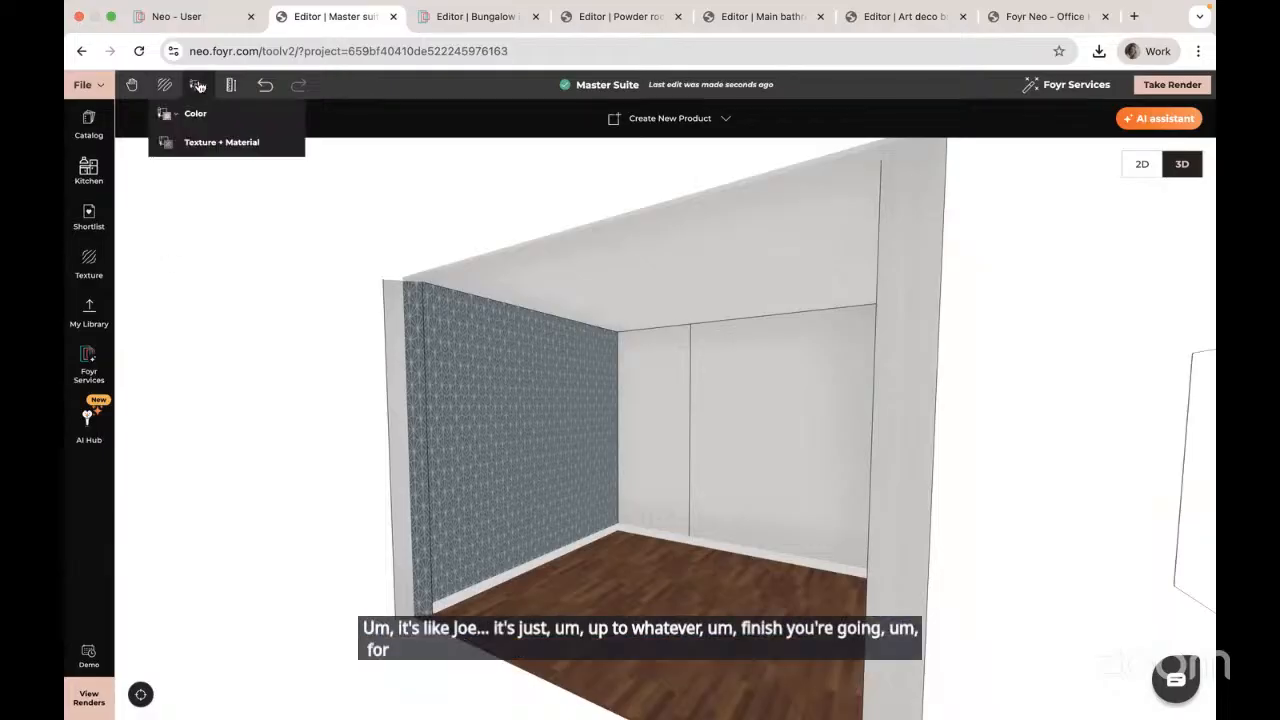
{"action": "left_click", "coordinate": [212, 139]}
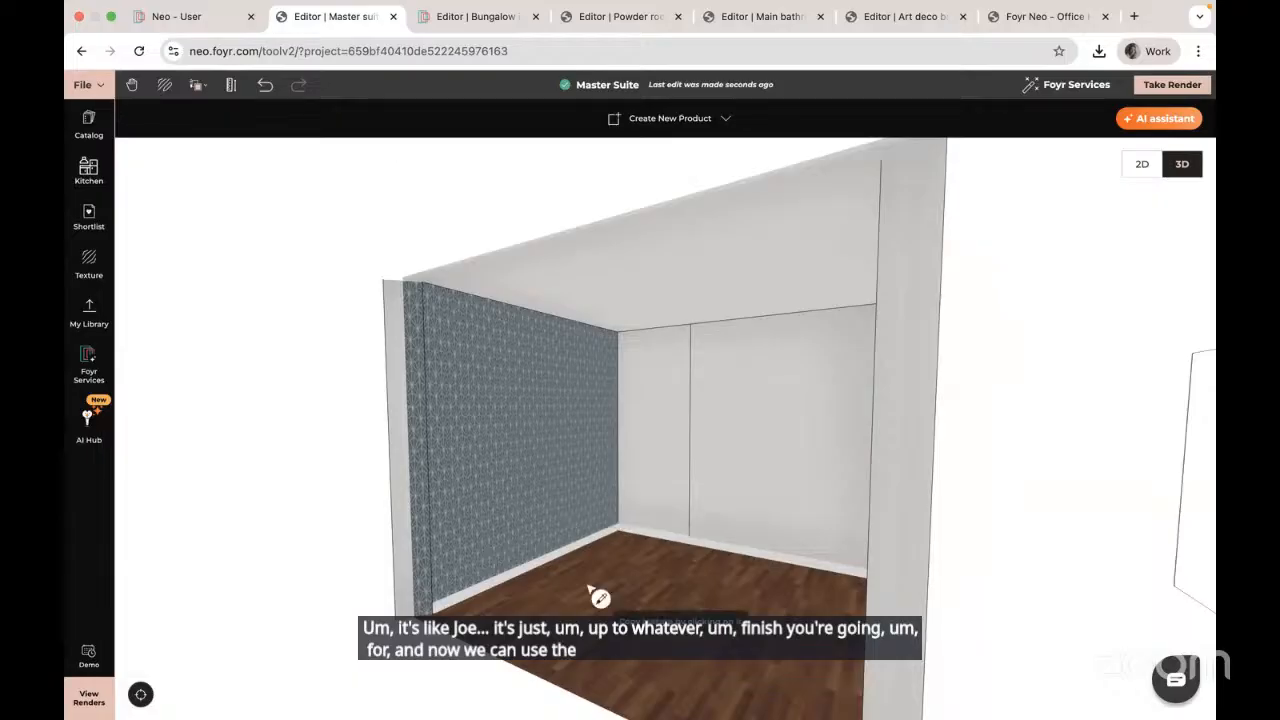
{"action": "left_click", "coordinate": [552, 446]}
{"action": "left_click", "coordinate": [638, 435]}
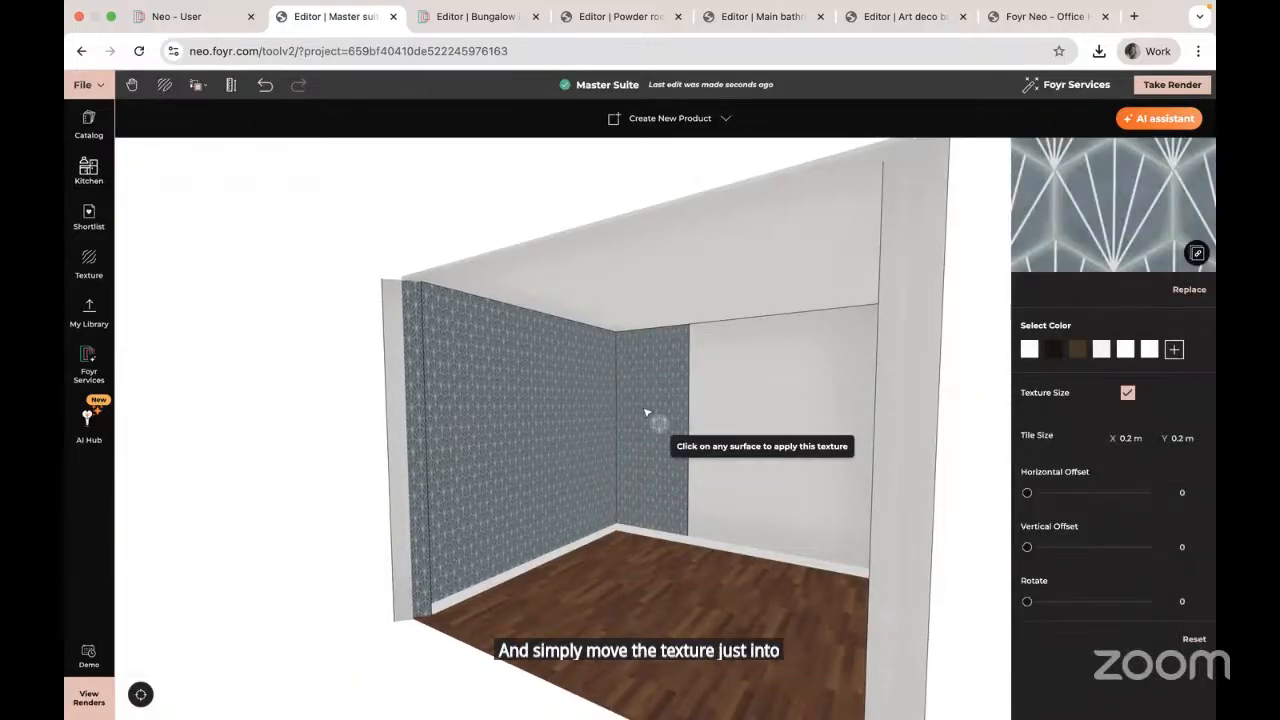
{"action": "key", "text": "Escape"}
{"action": "scroll", "coordinate": [624, 431], "scroll_direction": "up", "scroll_amount": 5}
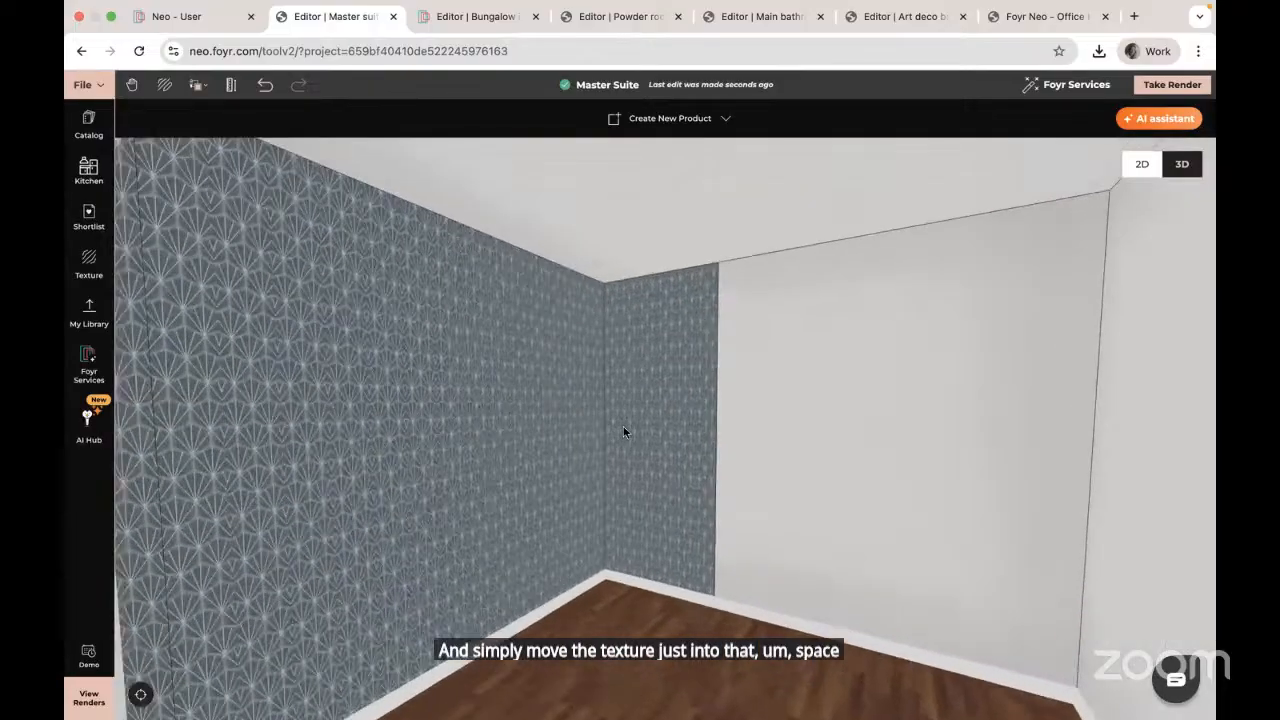
{"action": "scroll", "coordinate": [623, 429], "scroll_direction": "up", "scroll_amount": 5}
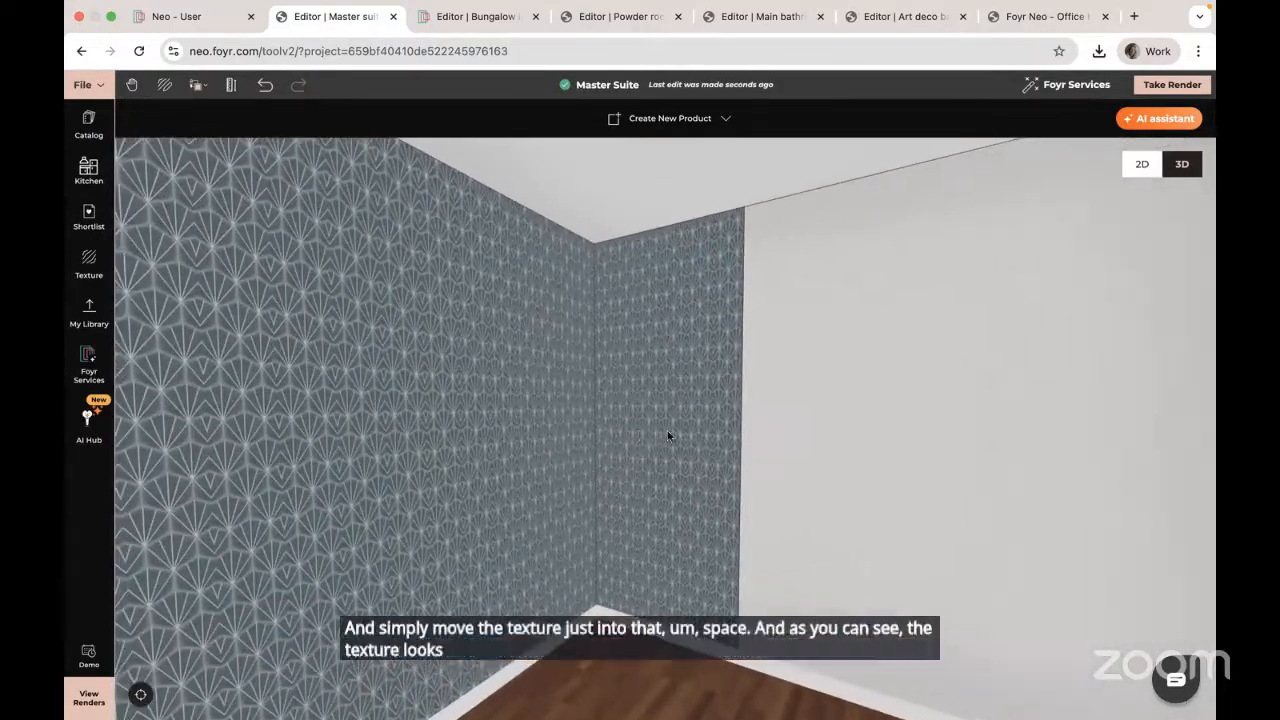
{"action": "scroll", "coordinate": [668, 435], "scroll_direction": "down", "scroll_amount": 5}
{"action": "left_click_drag", "start_coordinate": [669, 437], "coordinate": [528, 432]}
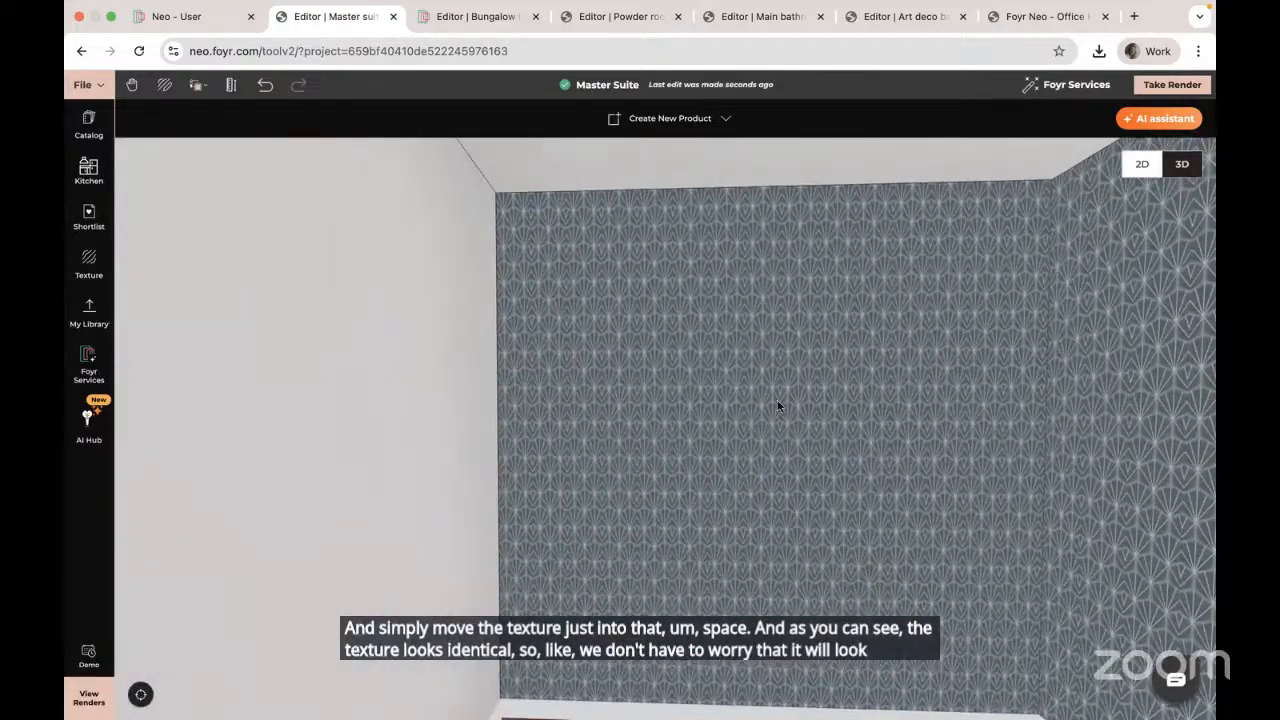
{"action": "scroll", "coordinate": [777, 403], "scroll_direction": "down", "scroll_amount": 5}
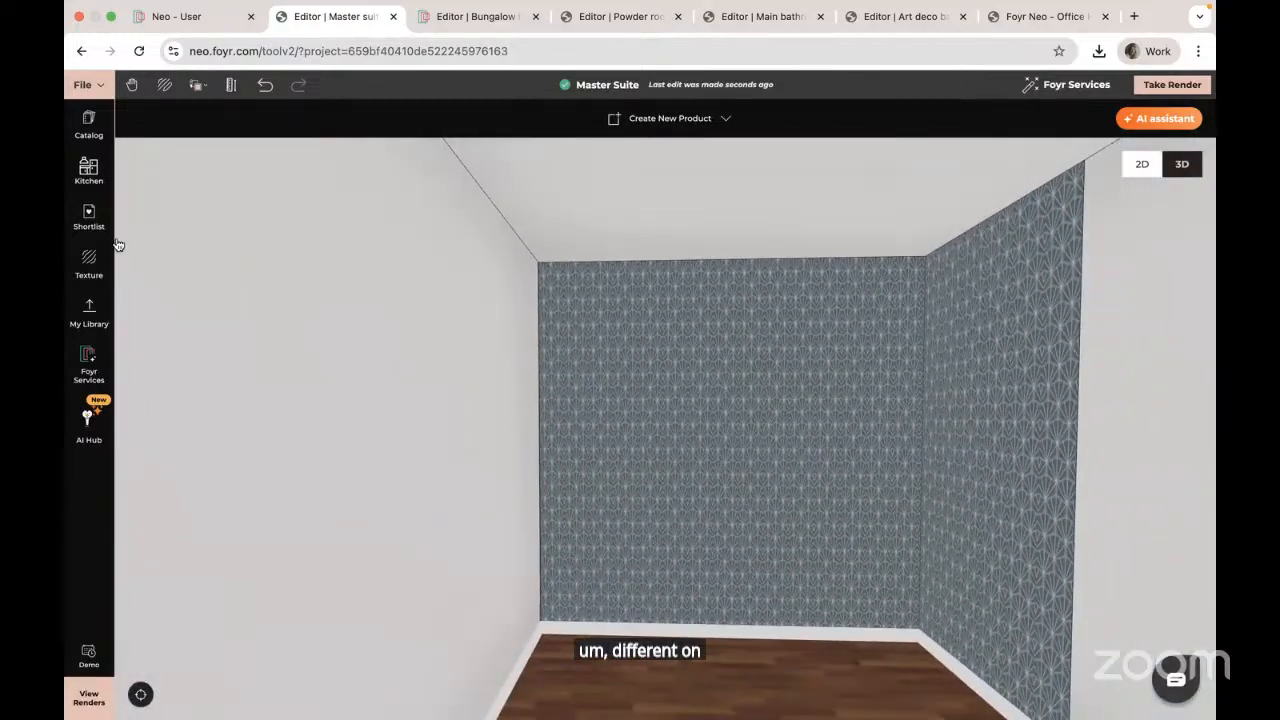
Step: Apply the hexagonal tile texture to the back wall with 0.5 m by 0.5 m tiles
{"action": "left_click", "coordinate": [88, 262]}
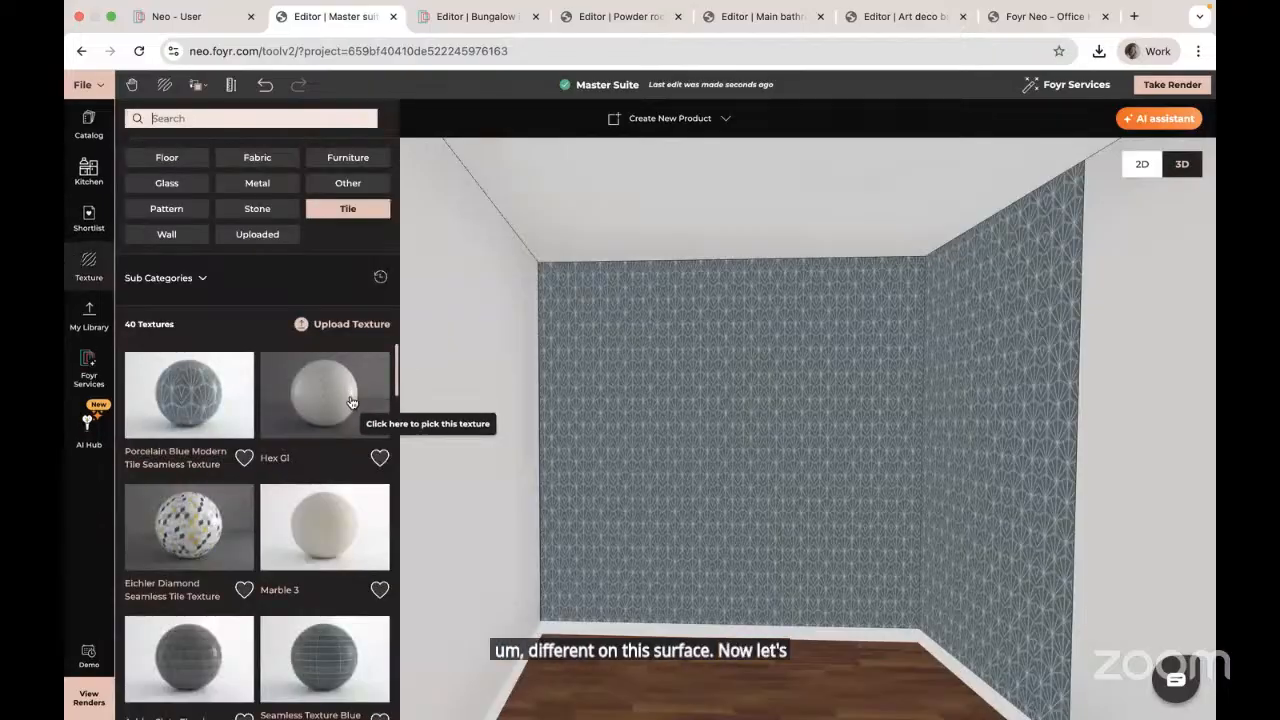
{"action": "left_click", "coordinate": [348, 401]}
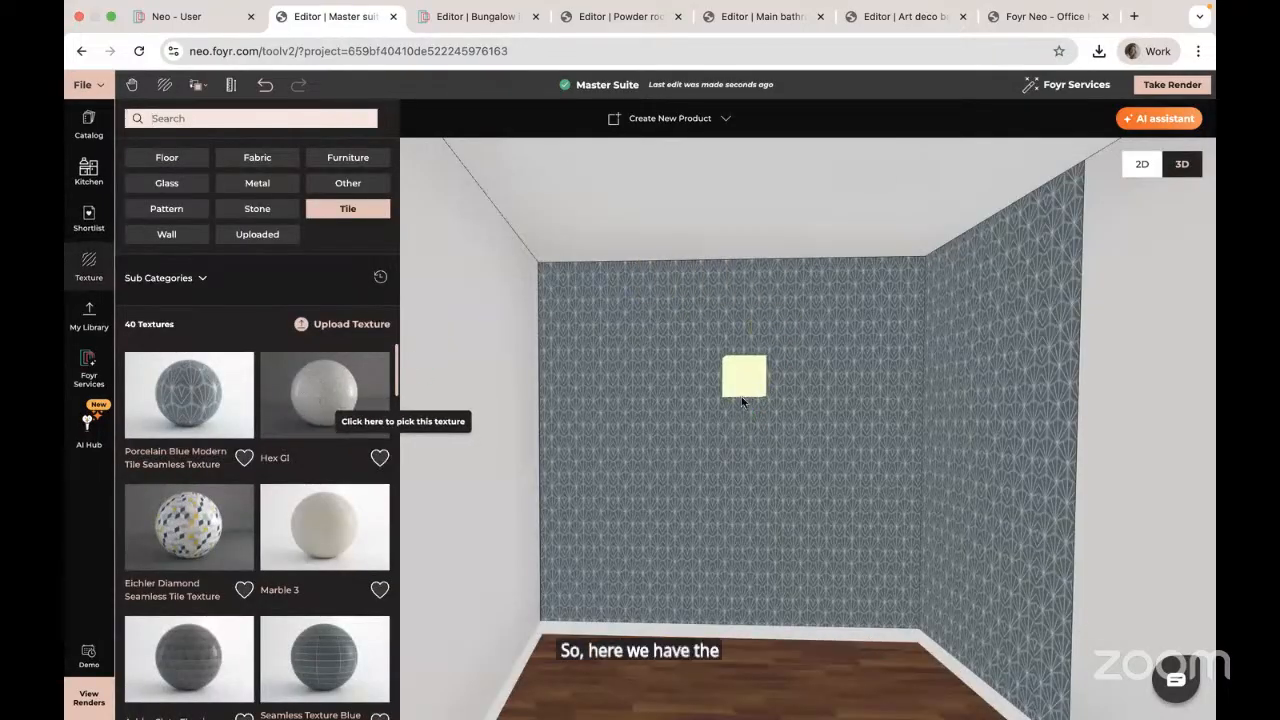
{"action": "left_click", "coordinate": [742, 401]}
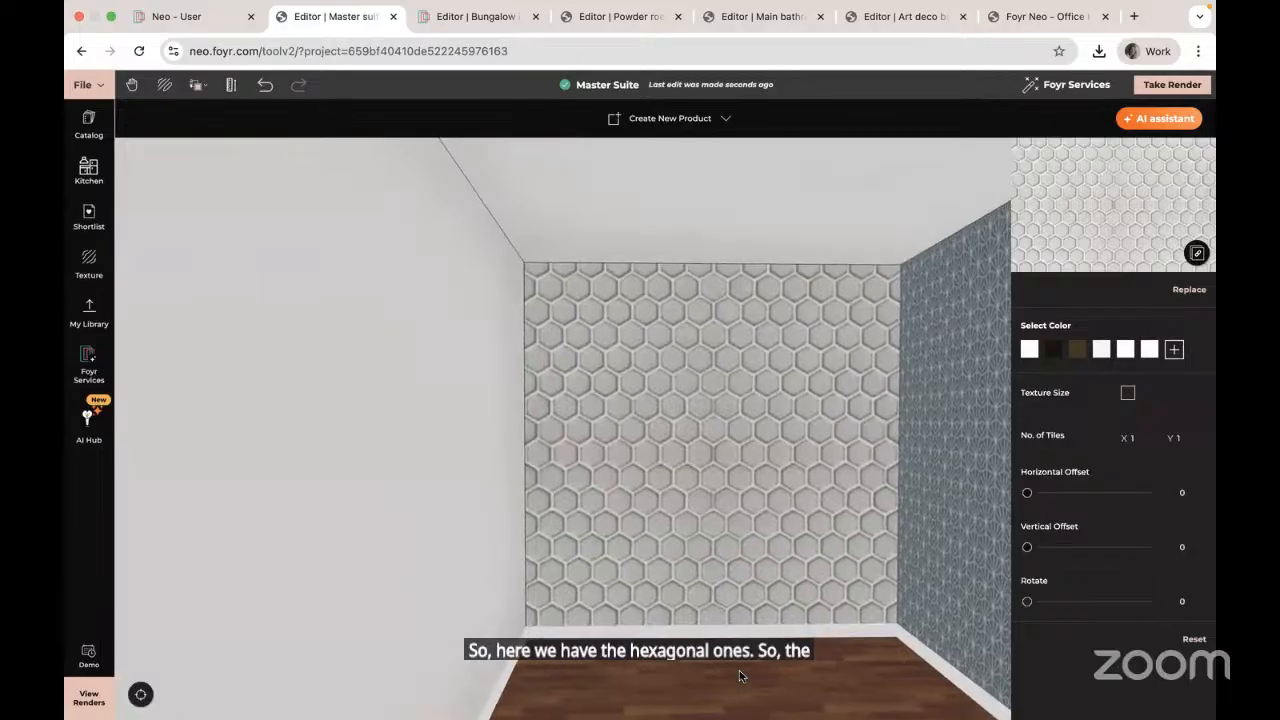
{"action": "left_click", "coordinate": [1127, 393]}
{"action": "left_click", "coordinate": [1134, 440]}
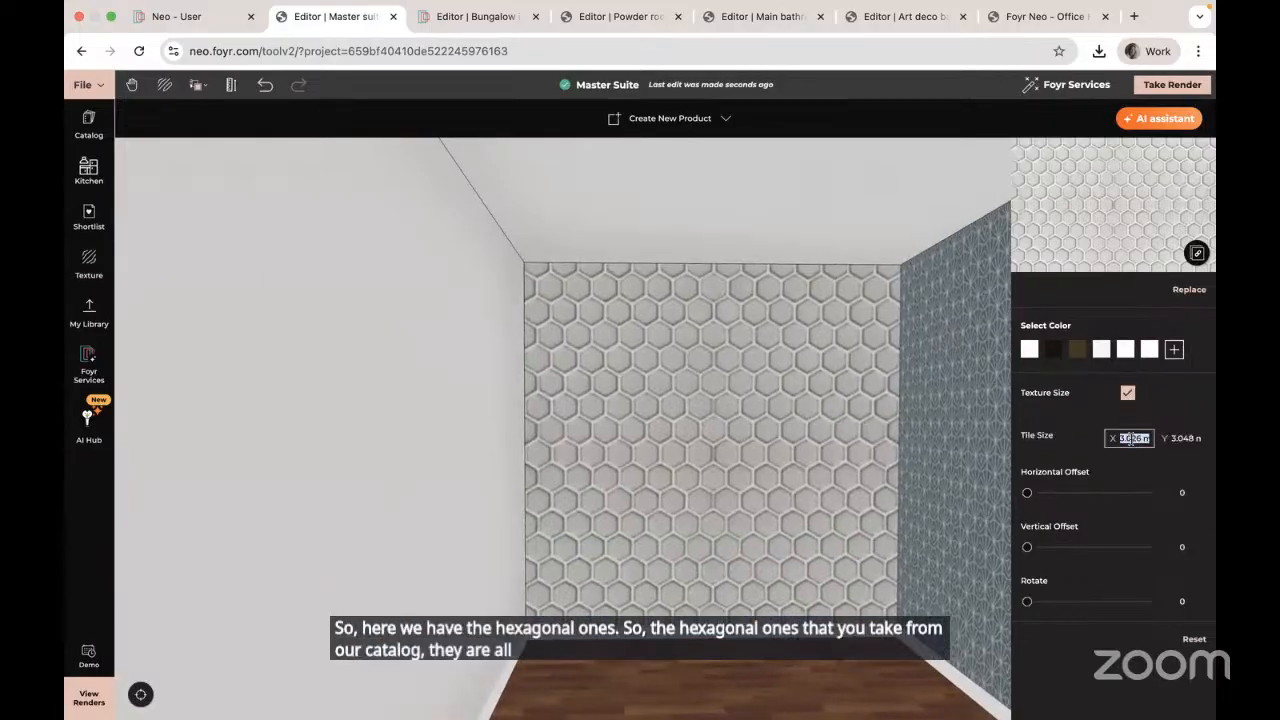
{"action": "type", "text": "0.5"}
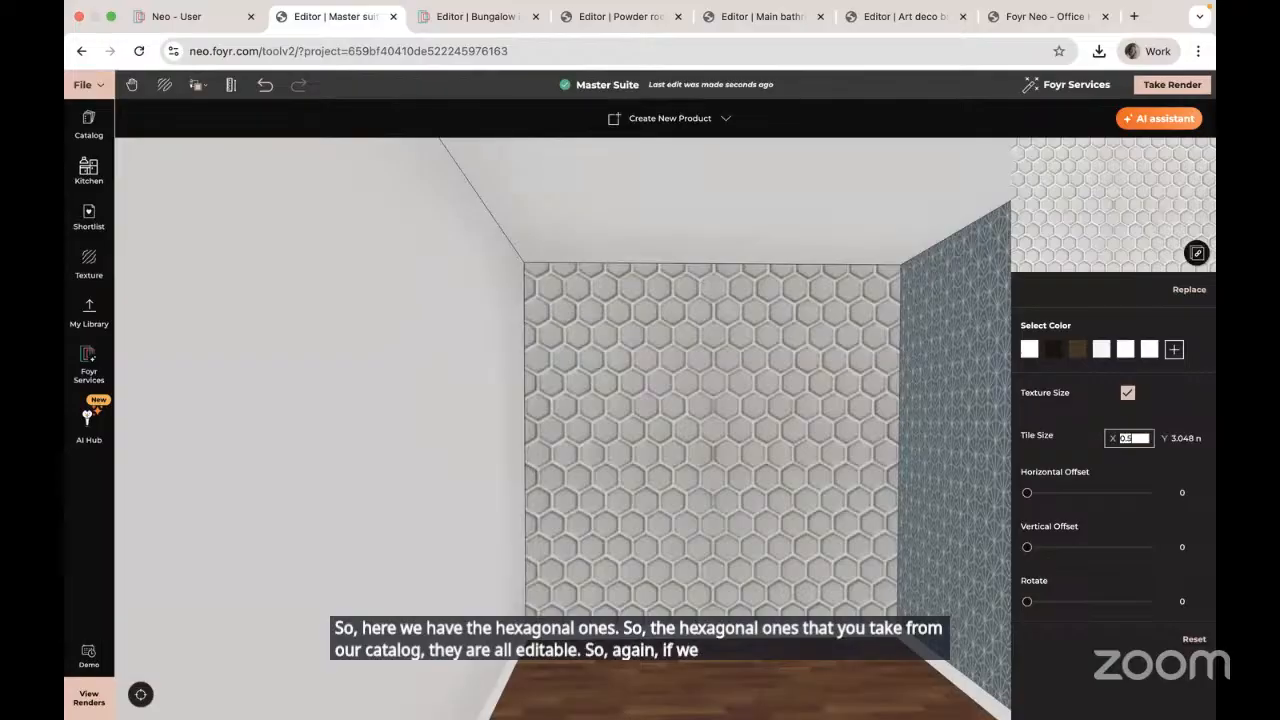
{"action": "key", "text": "Tab"}
{"action": "type", "text": "0.5"}
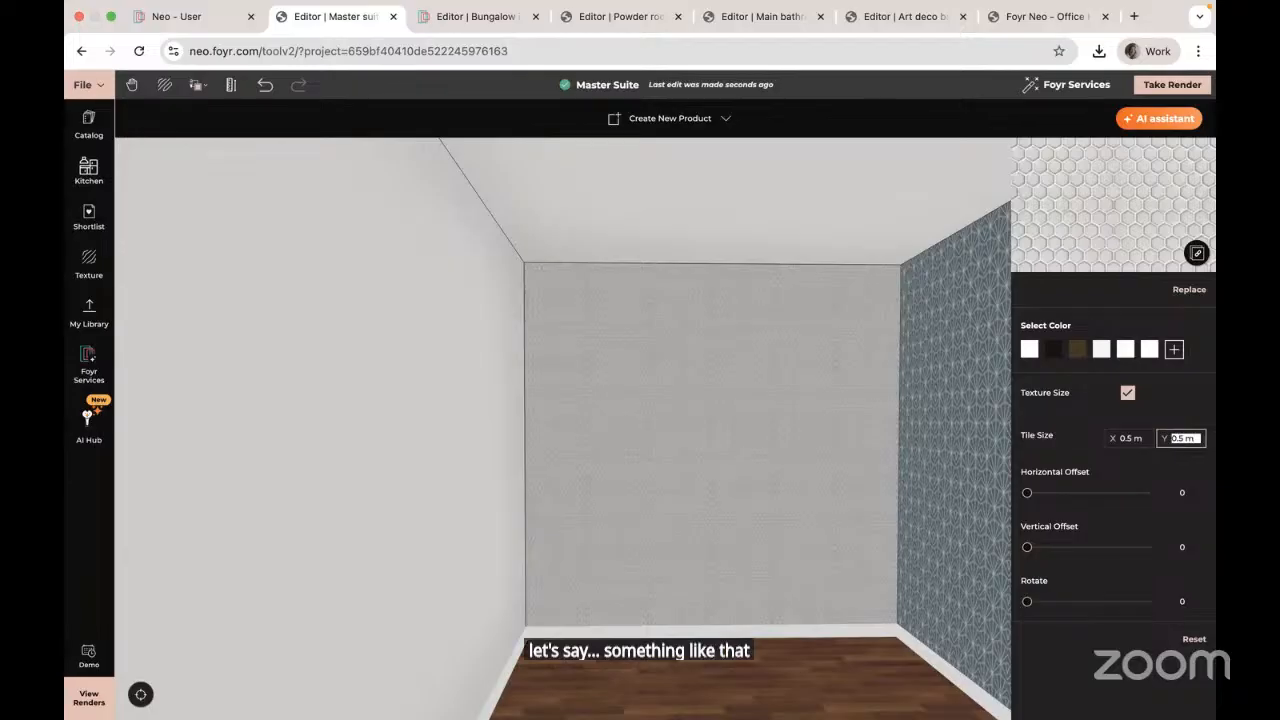
{"action": "scroll", "coordinate": [727, 434], "scroll_direction": "up", "scroll_amount": 5}
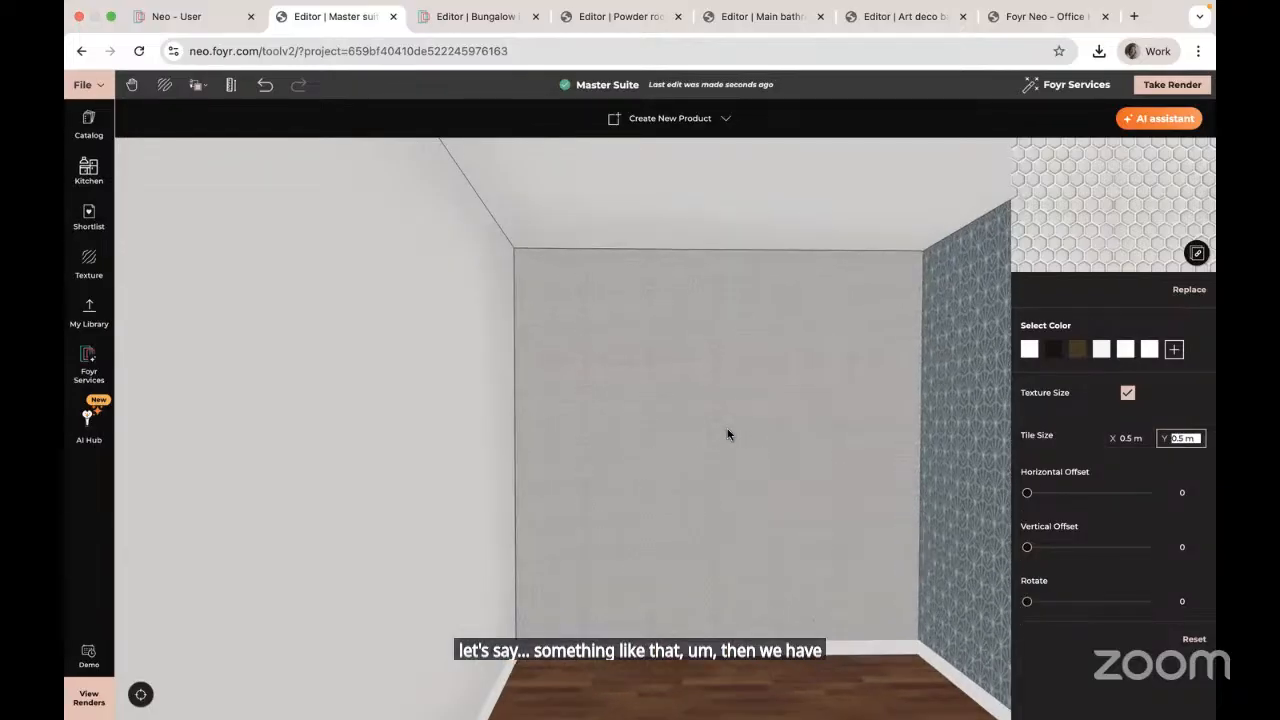
{"action": "scroll", "coordinate": [727, 434], "scroll_direction": "up", "scroll_amount": 2}
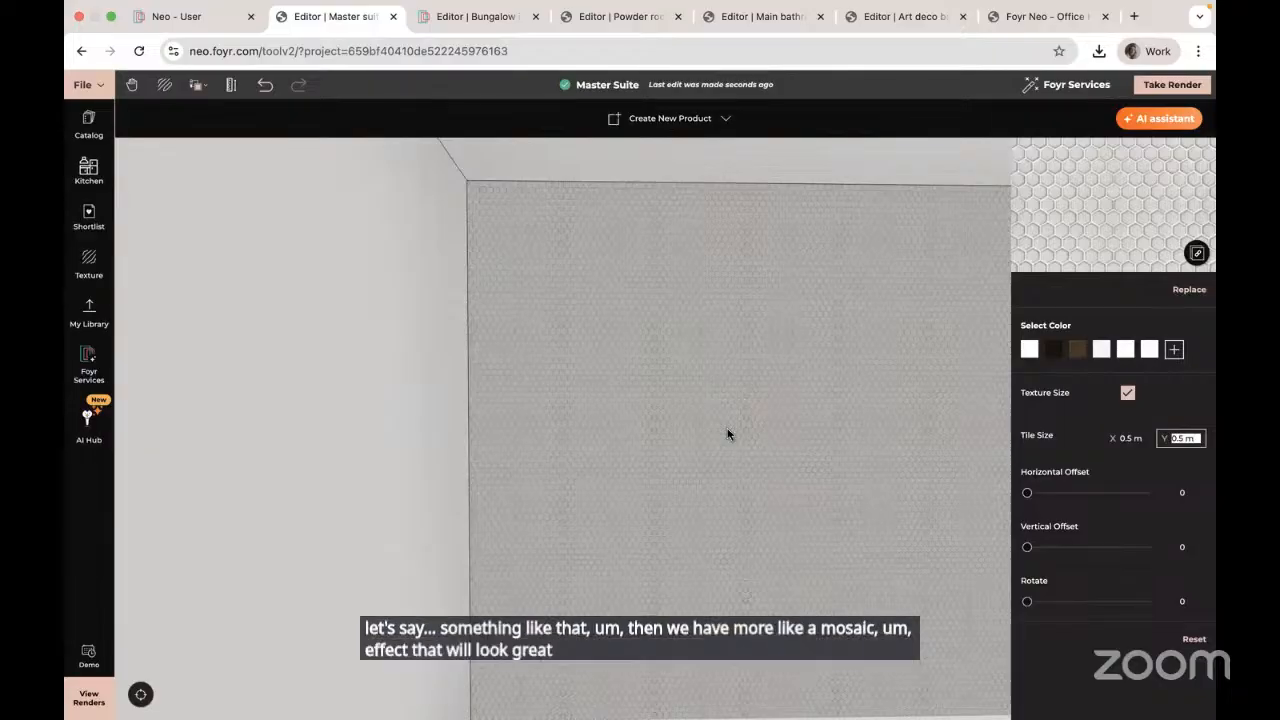
Step: Resize the hexagon tiles to 1 m by 1 m and reselect the back wall
{"action": "left_click", "coordinate": [1130, 438]}
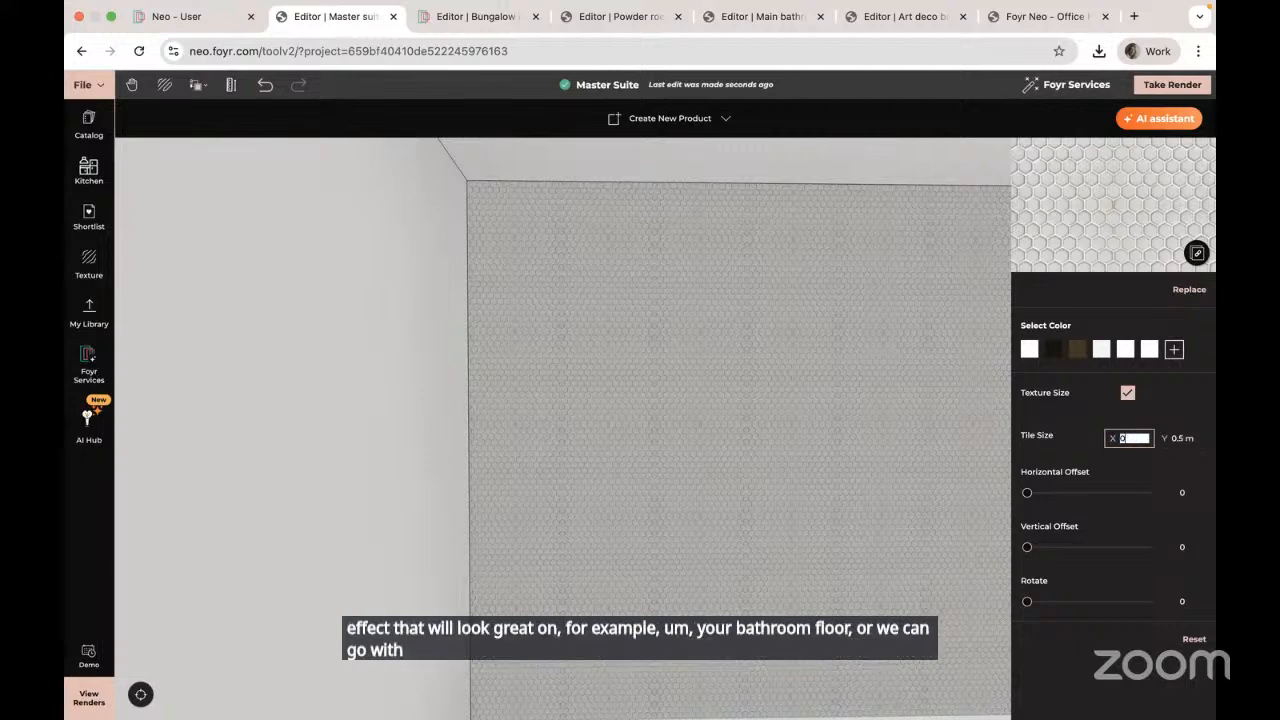
{"action": "type", "text": "1"}
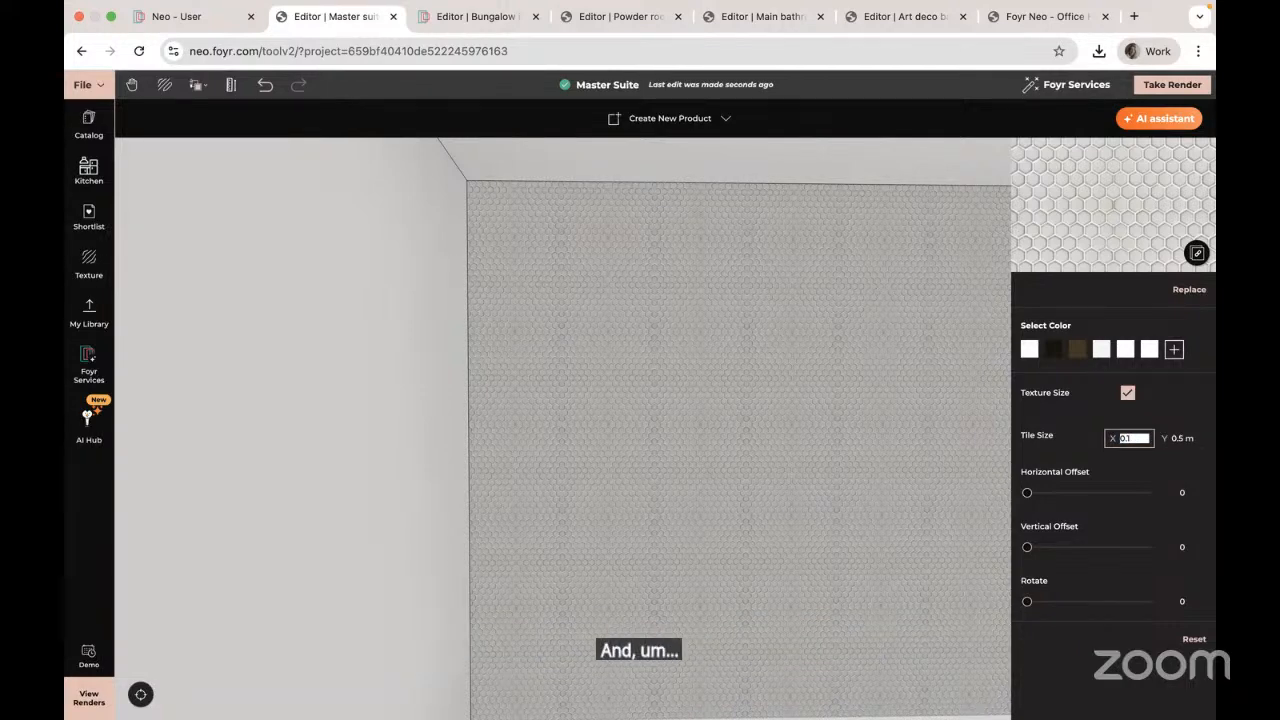
{"action": "key", "text": "Tab"}
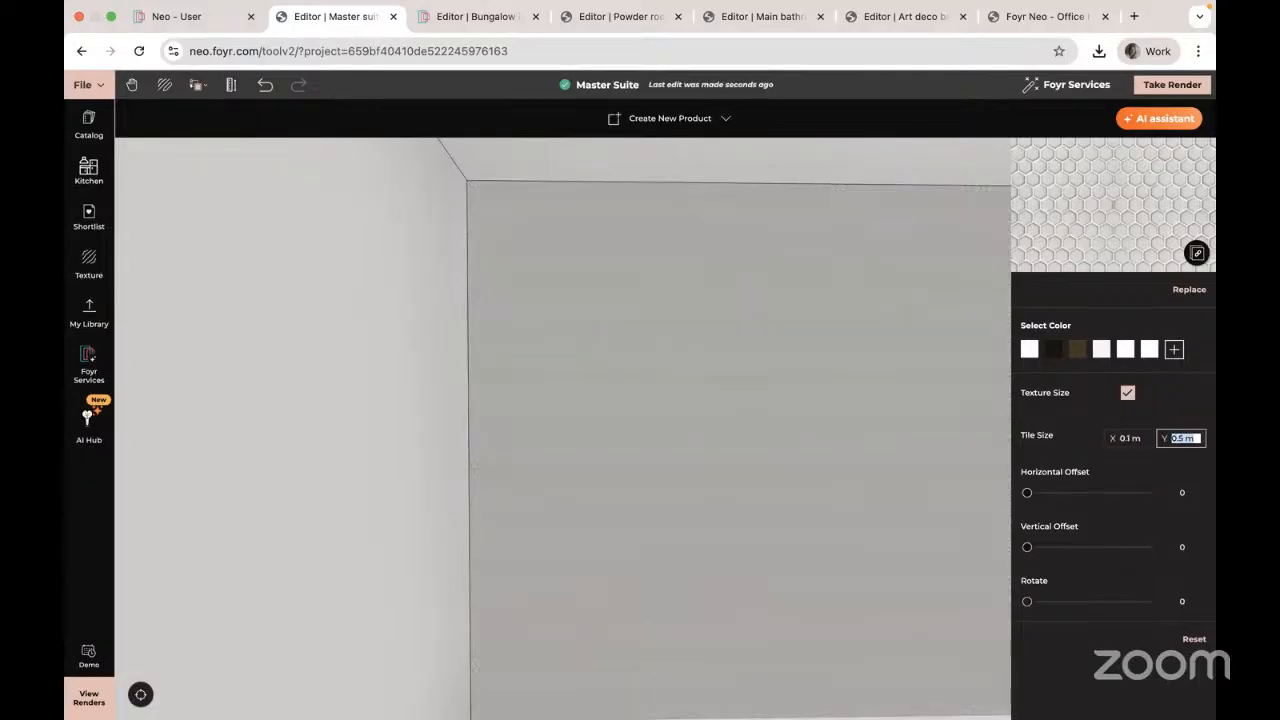
{"action": "key", "text": "shift+Tab"}
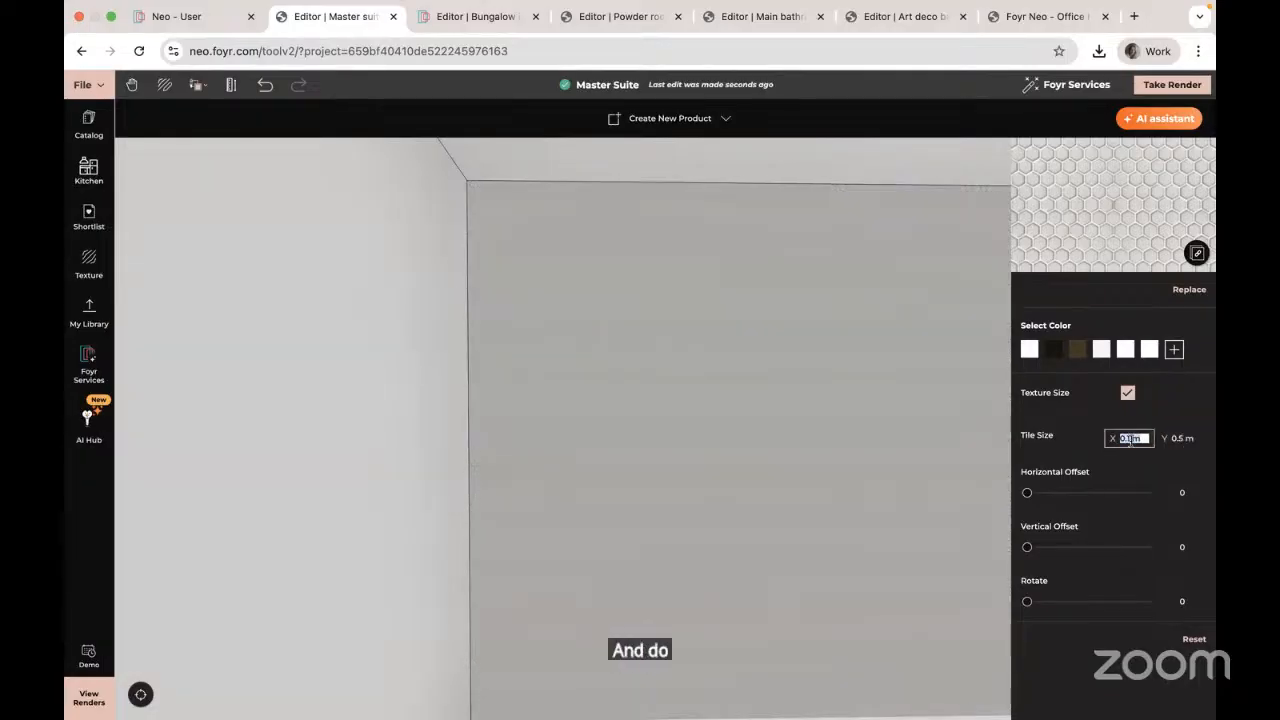
{"action": "type", "text": "1"}
{"action": "key", "text": "Tab"}
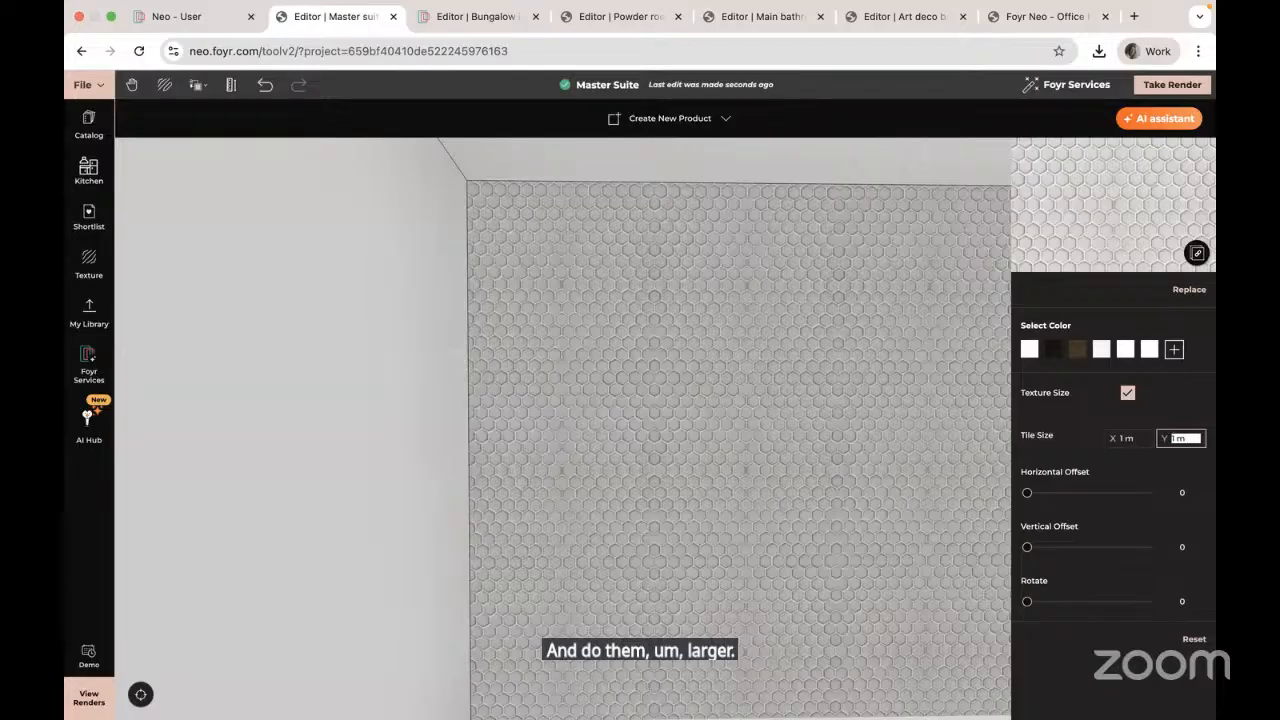
{"action": "scroll", "coordinate": [670, 412], "scroll_direction": "down", "scroll_amount": 5}
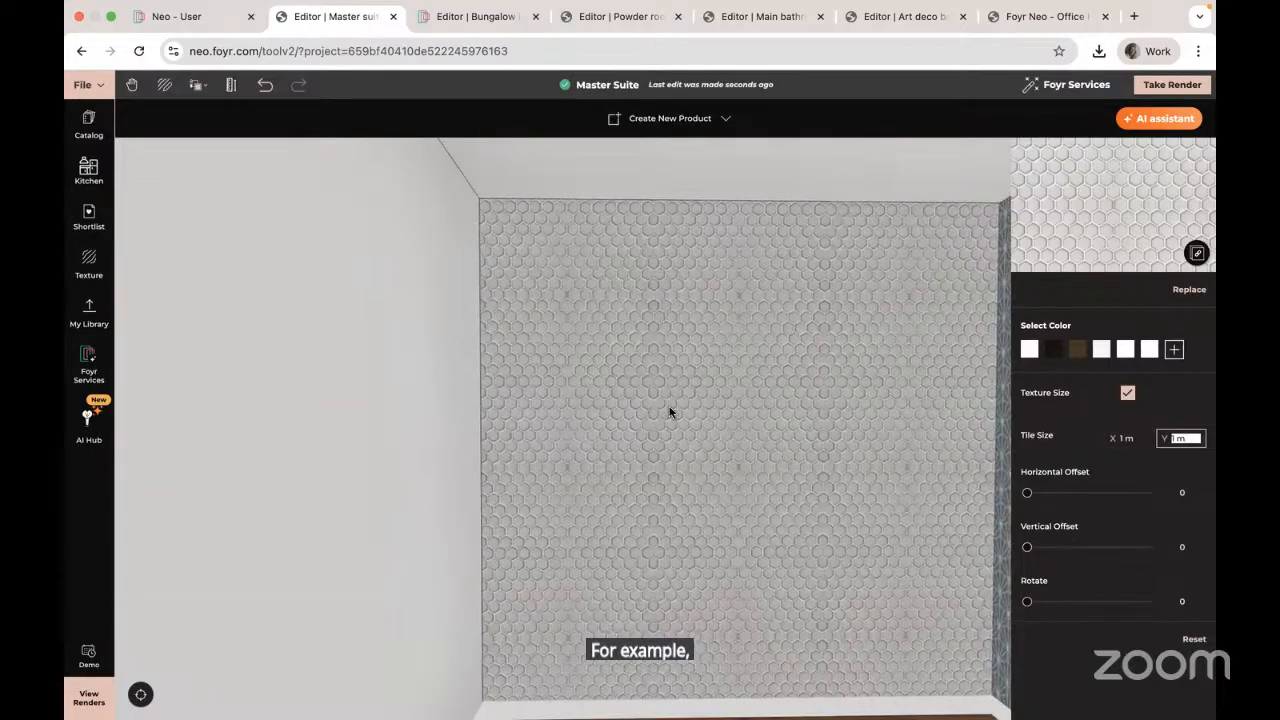
{"action": "scroll", "coordinate": [670, 412], "scroll_direction": "down", "scroll_amount": 3}
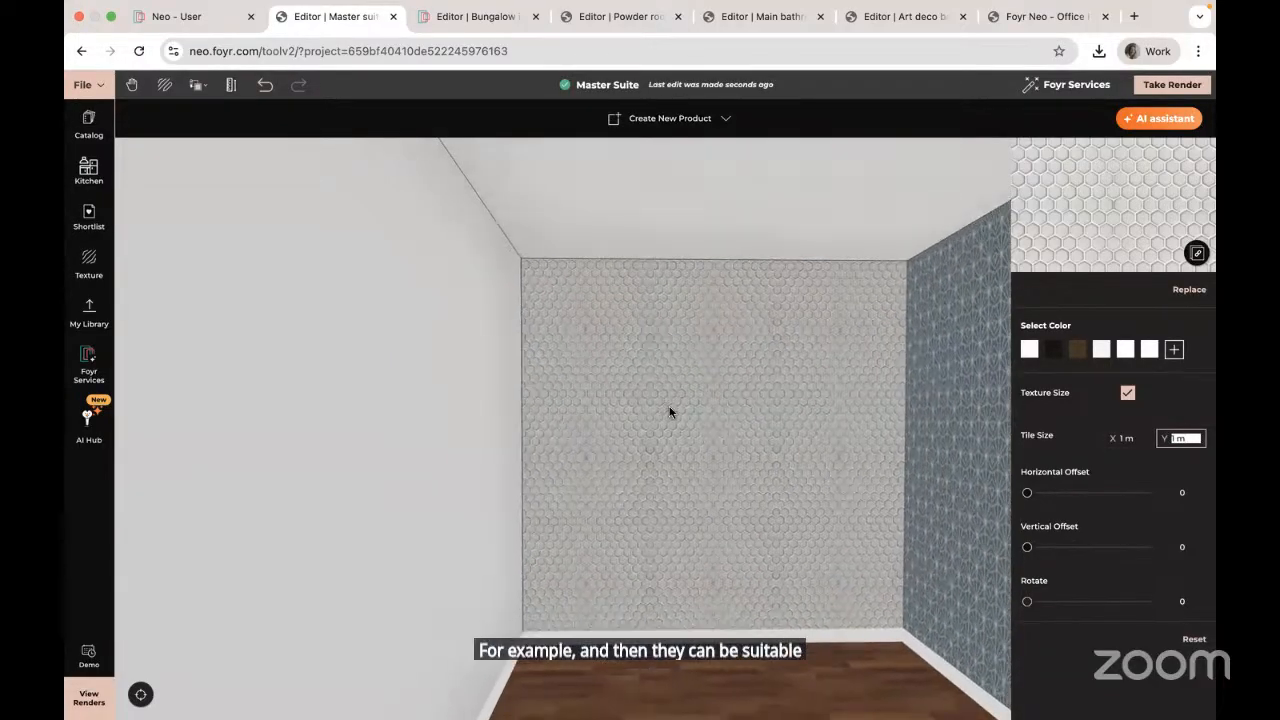
{"action": "left_click_drag", "start_coordinate": [753, 558], "coordinate": [748, 558]}
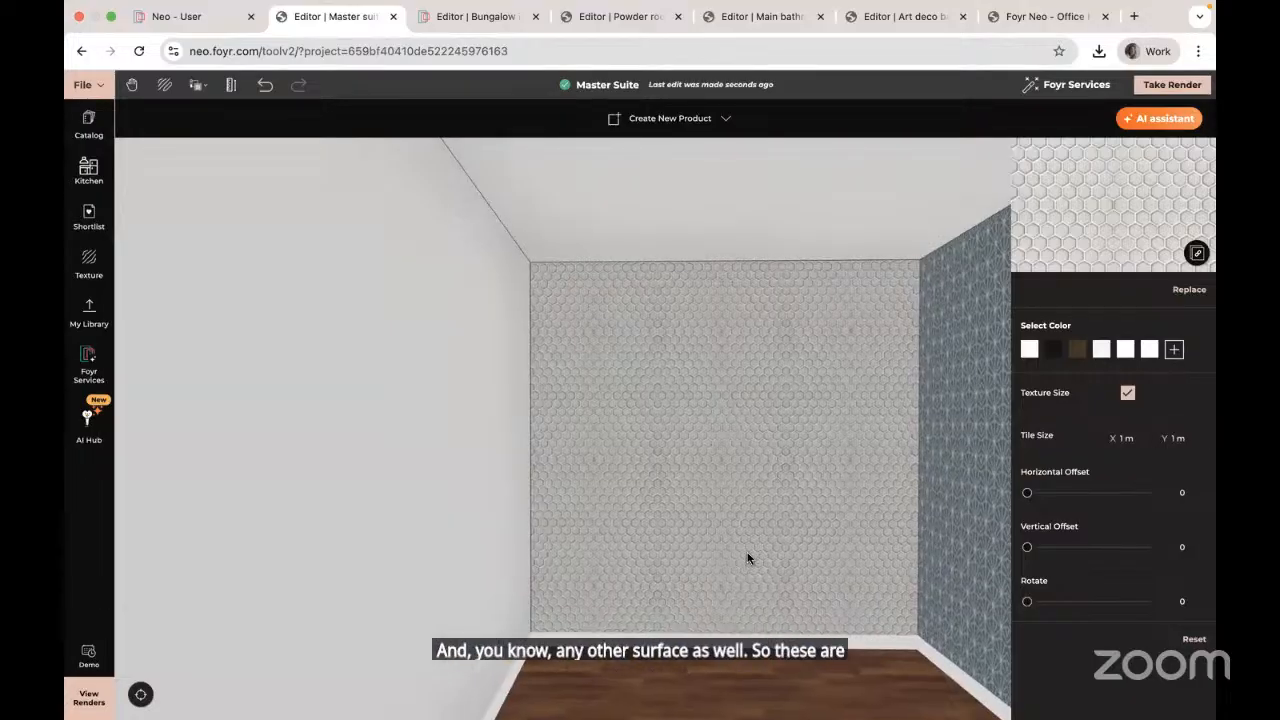
{"action": "left_click", "coordinate": [748, 558]}
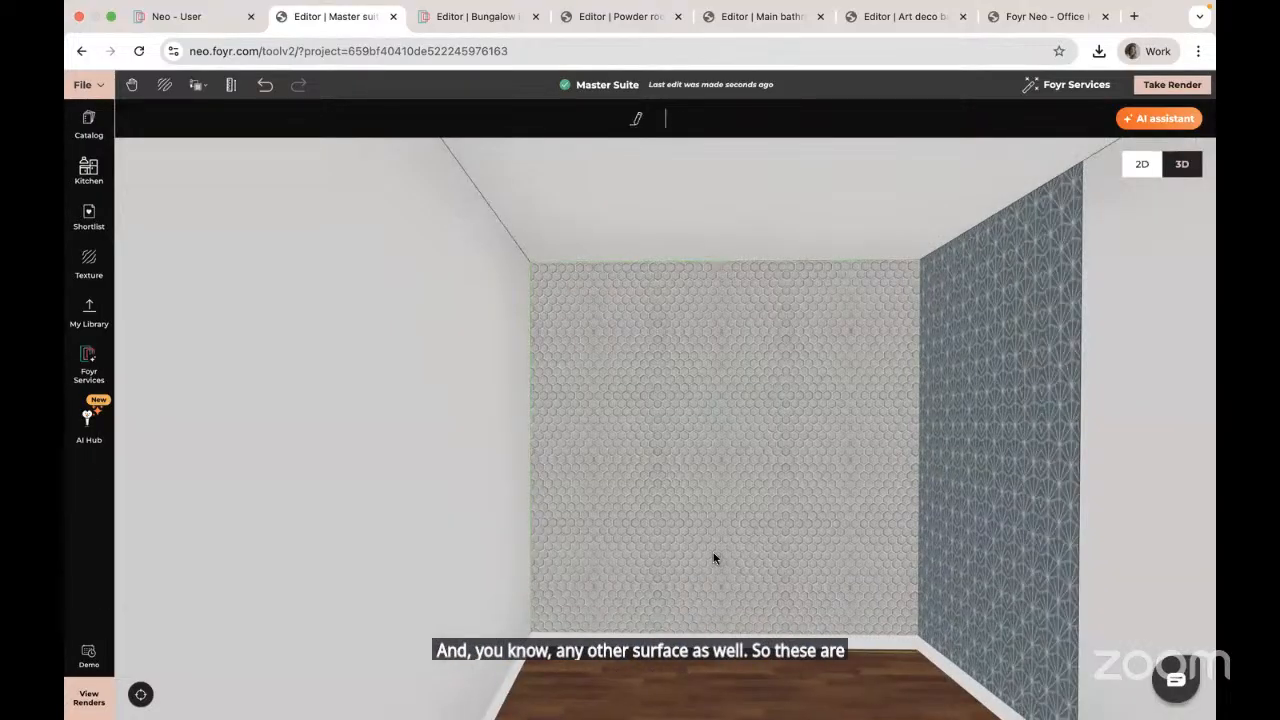
{"action": "left_click", "coordinate": [88, 262]}
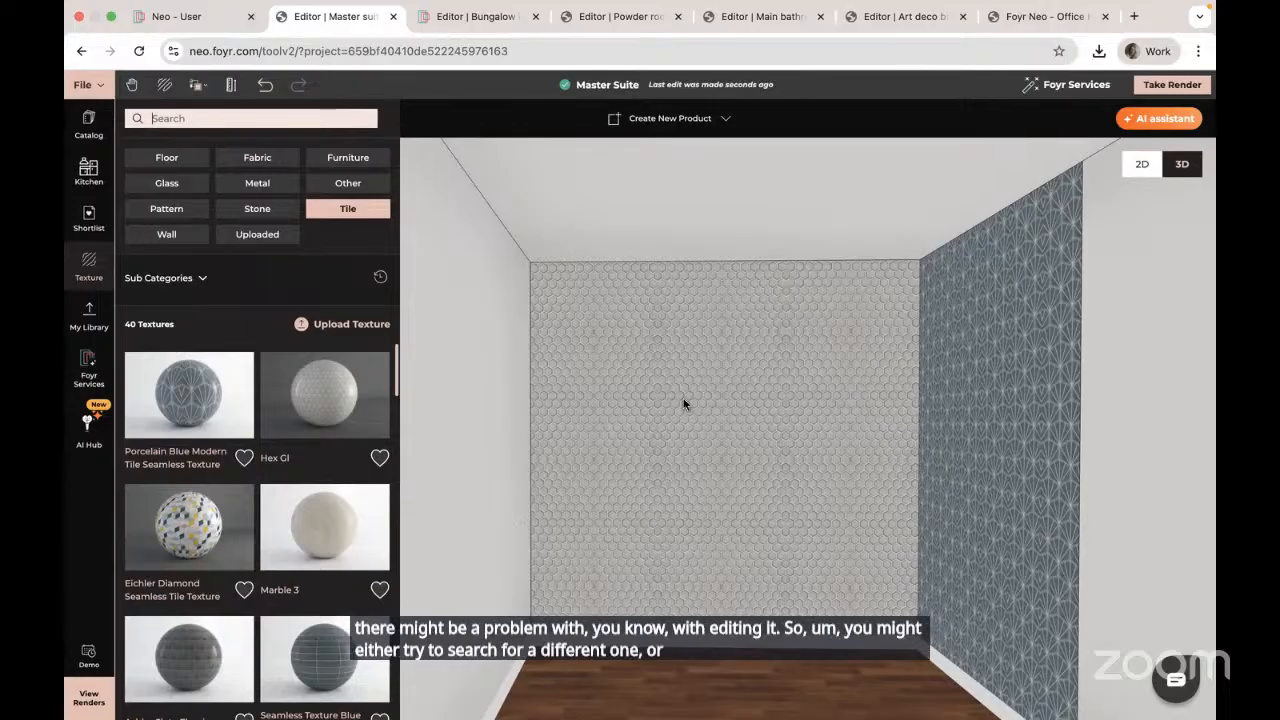
Step: Apply Marble 3 to the back wall with 6 tiles across
{"action": "left_click_drag", "start_coordinate": [734, 466], "coordinate": [733, 352]}
{"action": "left_click", "coordinate": [740, 466]}
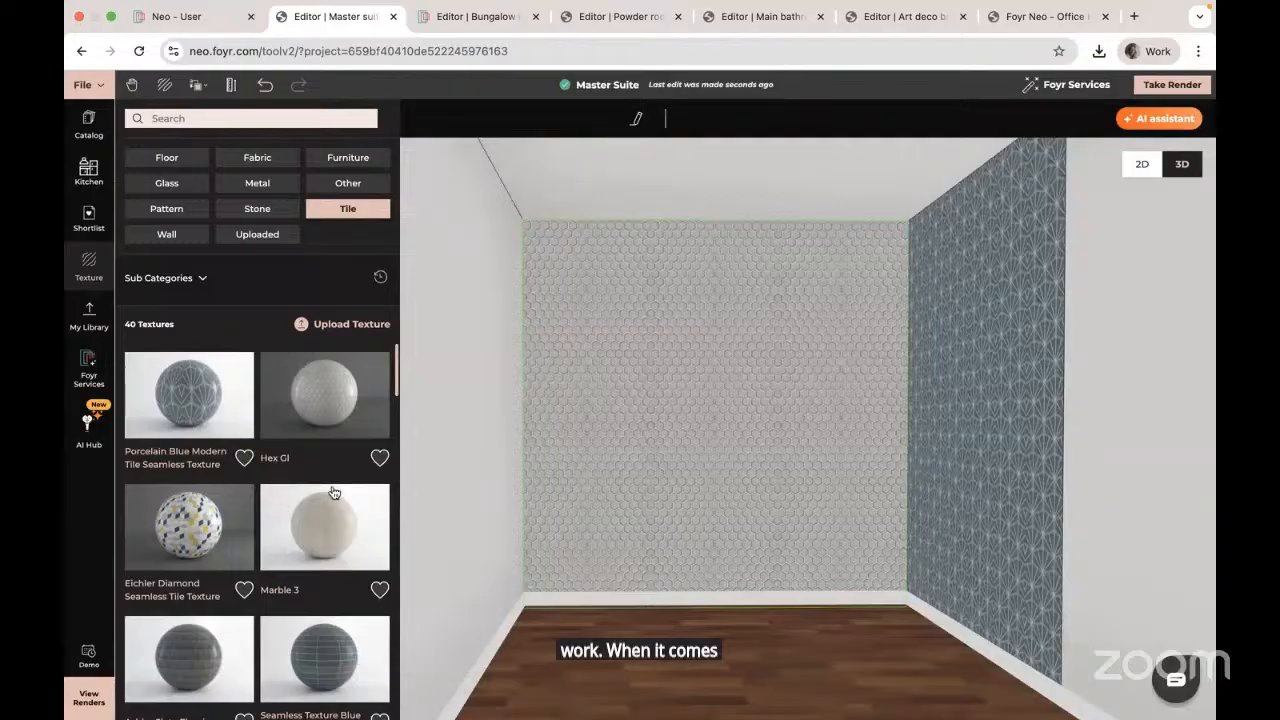
{"action": "left_click", "coordinate": [334, 524]}
{"action": "left_click", "coordinate": [597, 450]}
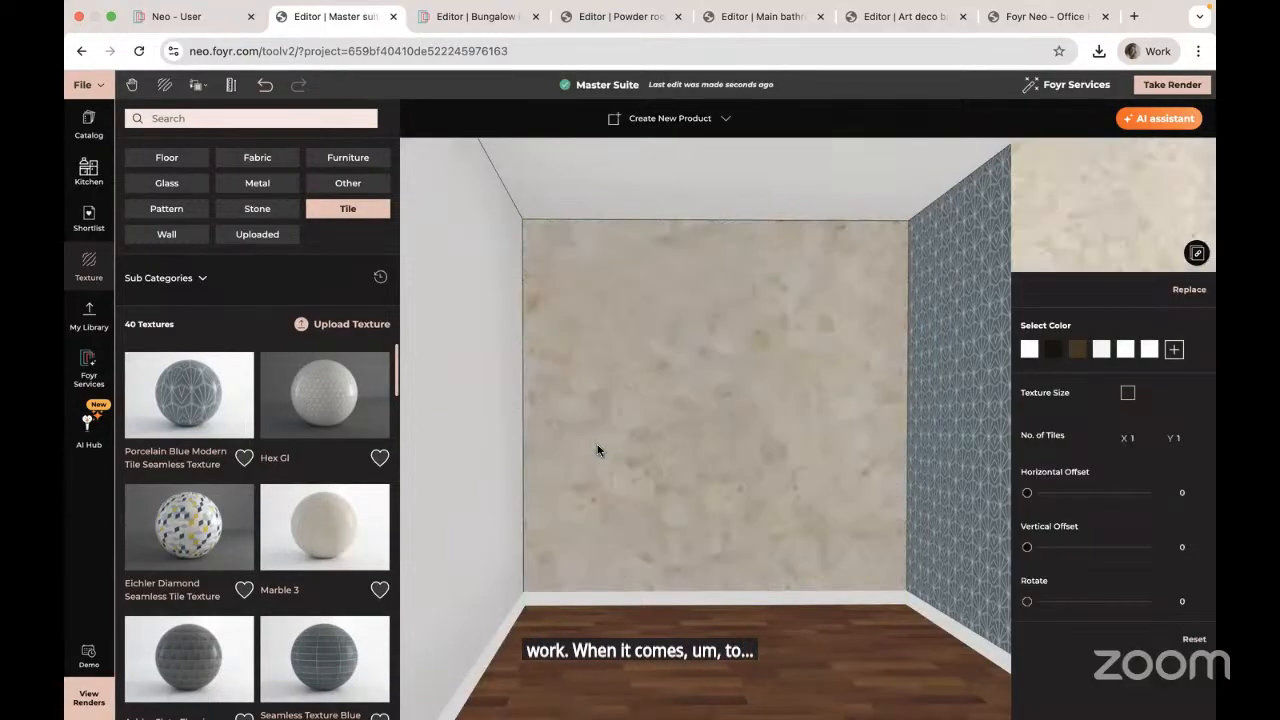
{"action": "left_click", "coordinate": [1140, 437]}
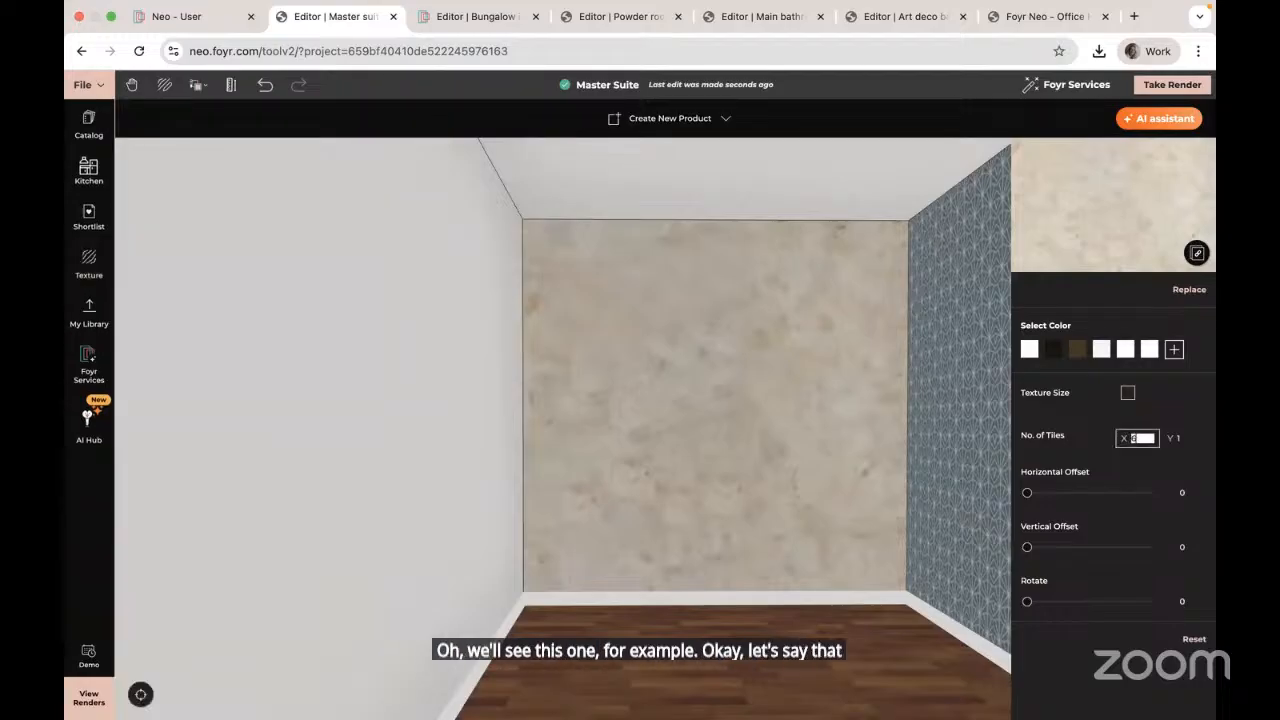
{"action": "type", "text": "6"}
{"action": "key", "text": "Tab"}
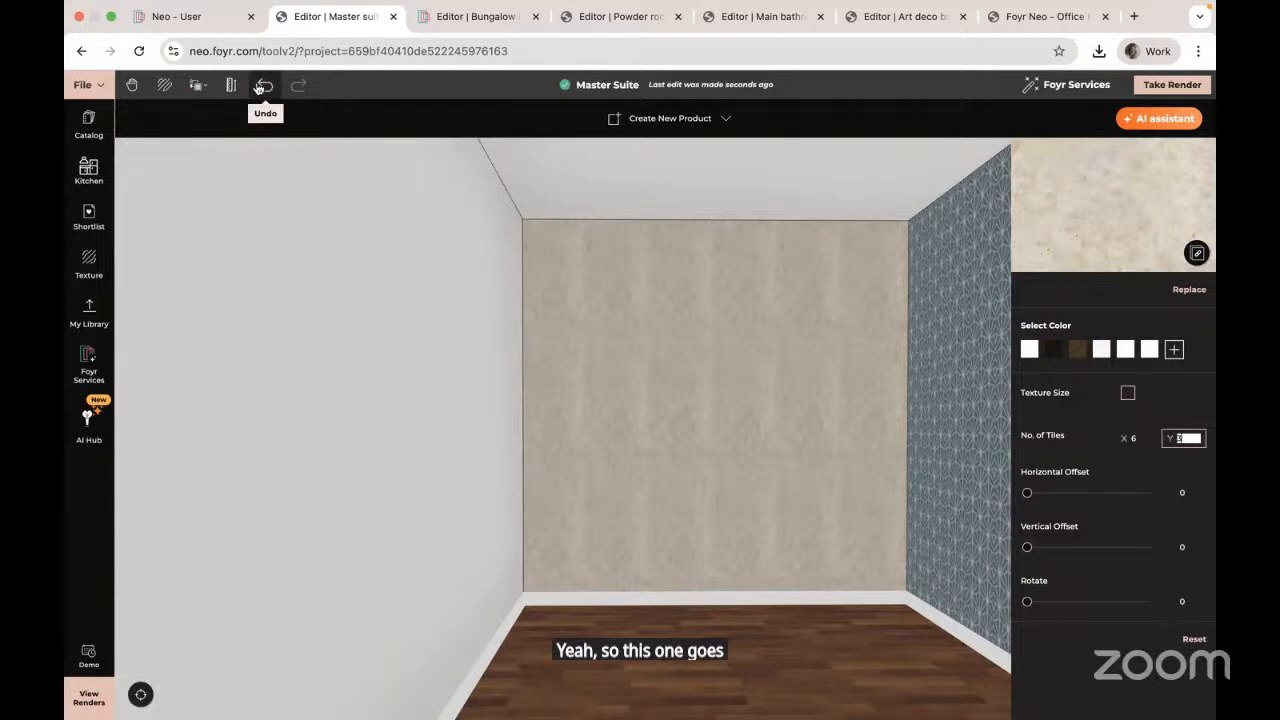
{"action": "left_click", "coordinate": [88, 259]}
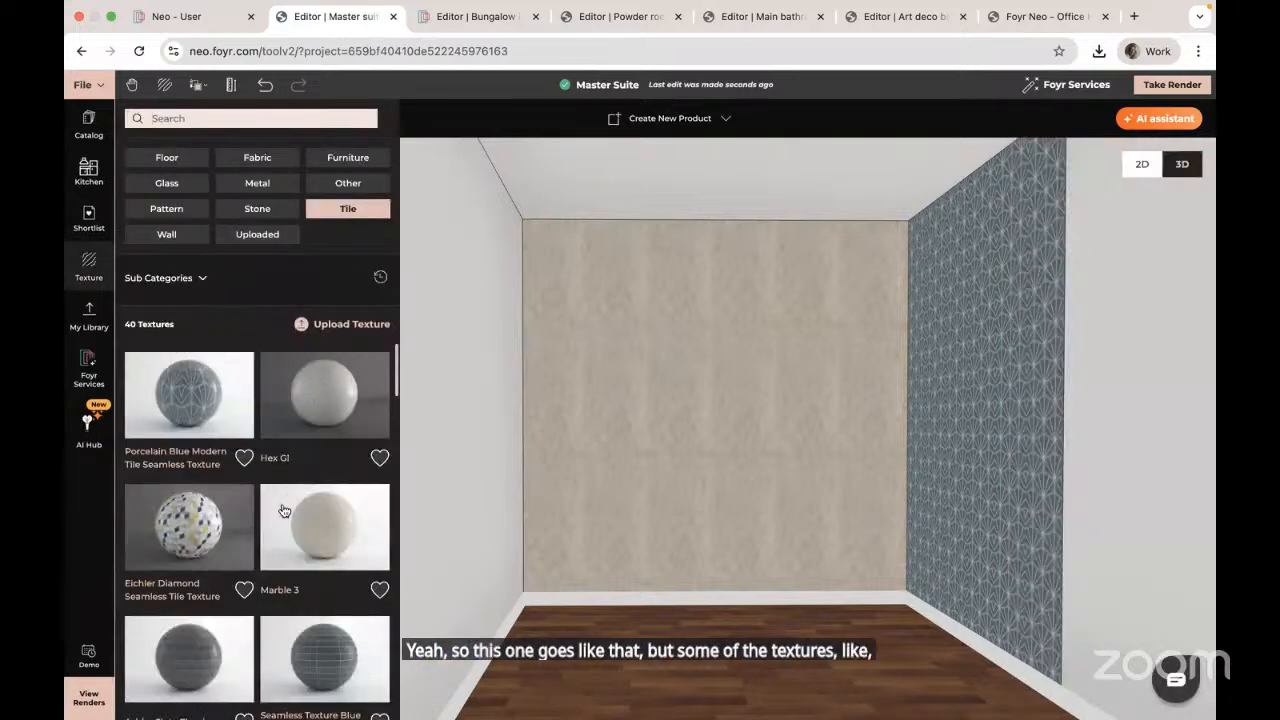
{"action": "scroll", "coordinate": [275, 521], "scroll_direction": "down", "scroll_amount": 5}
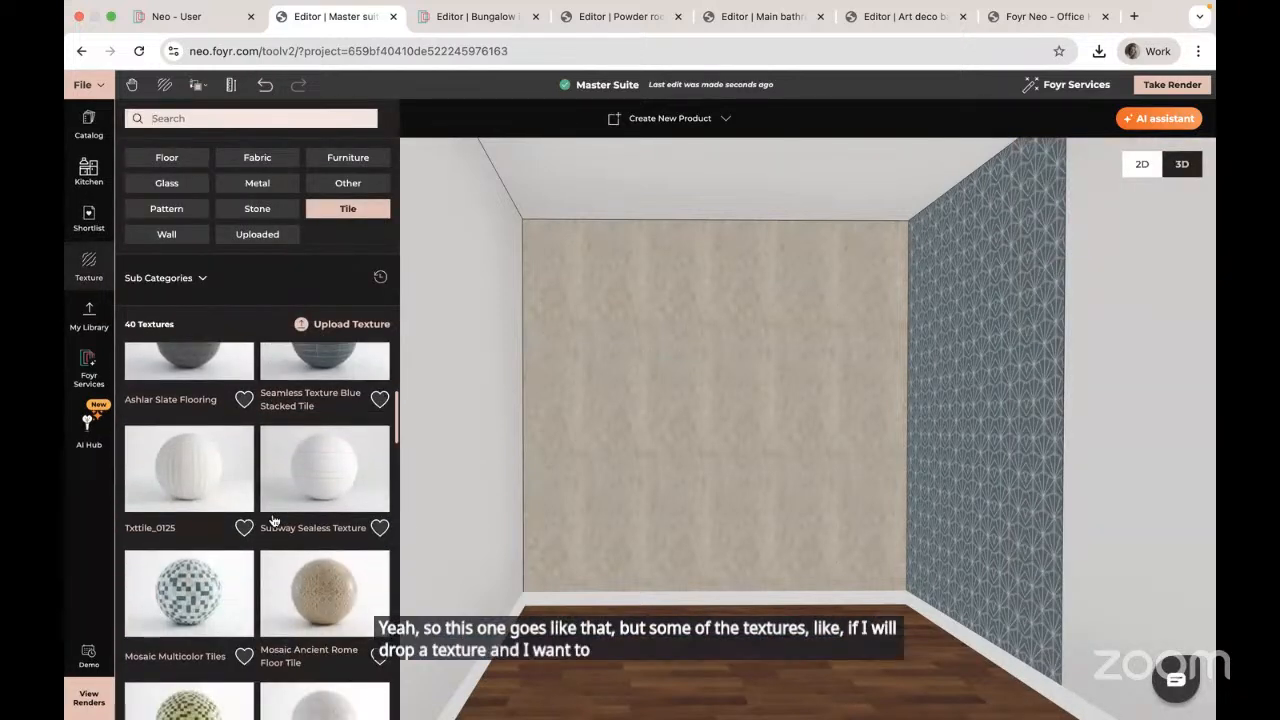
{"action": "scroll", "coordinate": [273, 521], "scroll_direction": "down", "scroll_amount": 5}
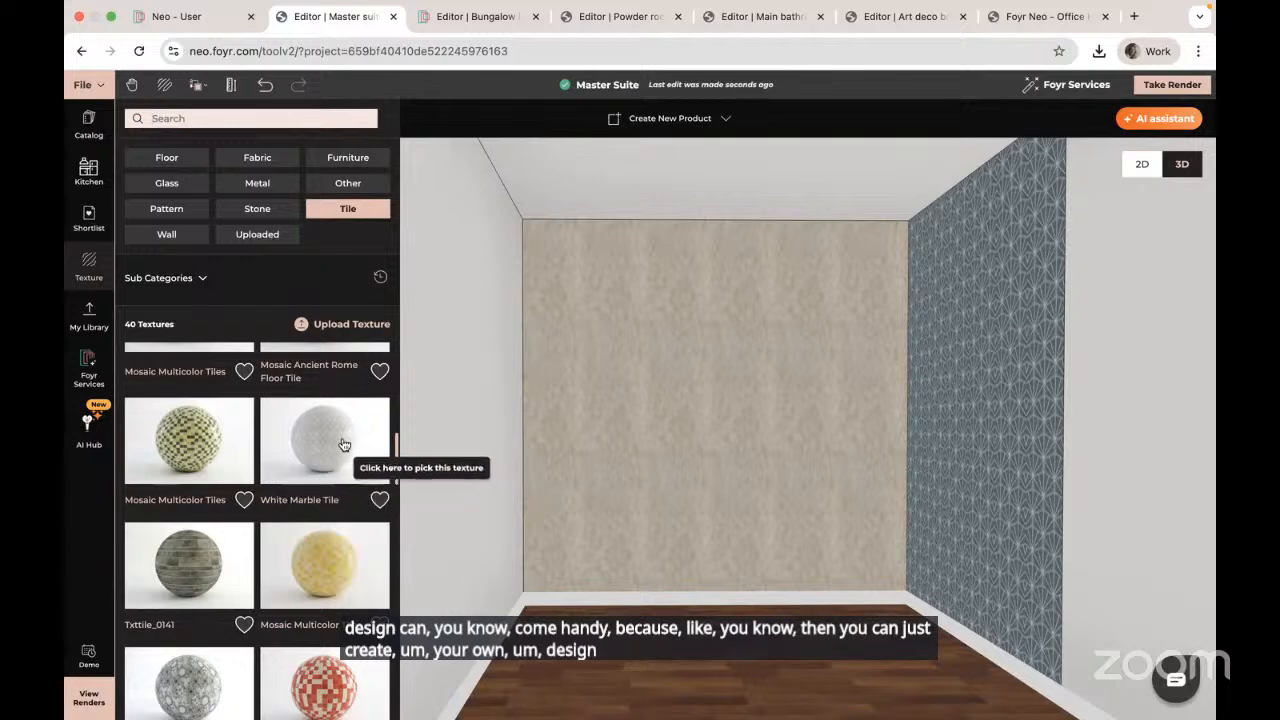
Step: Apply White Marble Tile to the back wall at 1 m by 1 m tile size
{"action": "left_click_drag", "start_coordinate": [345, 452], "coordinate": [651, 405]}
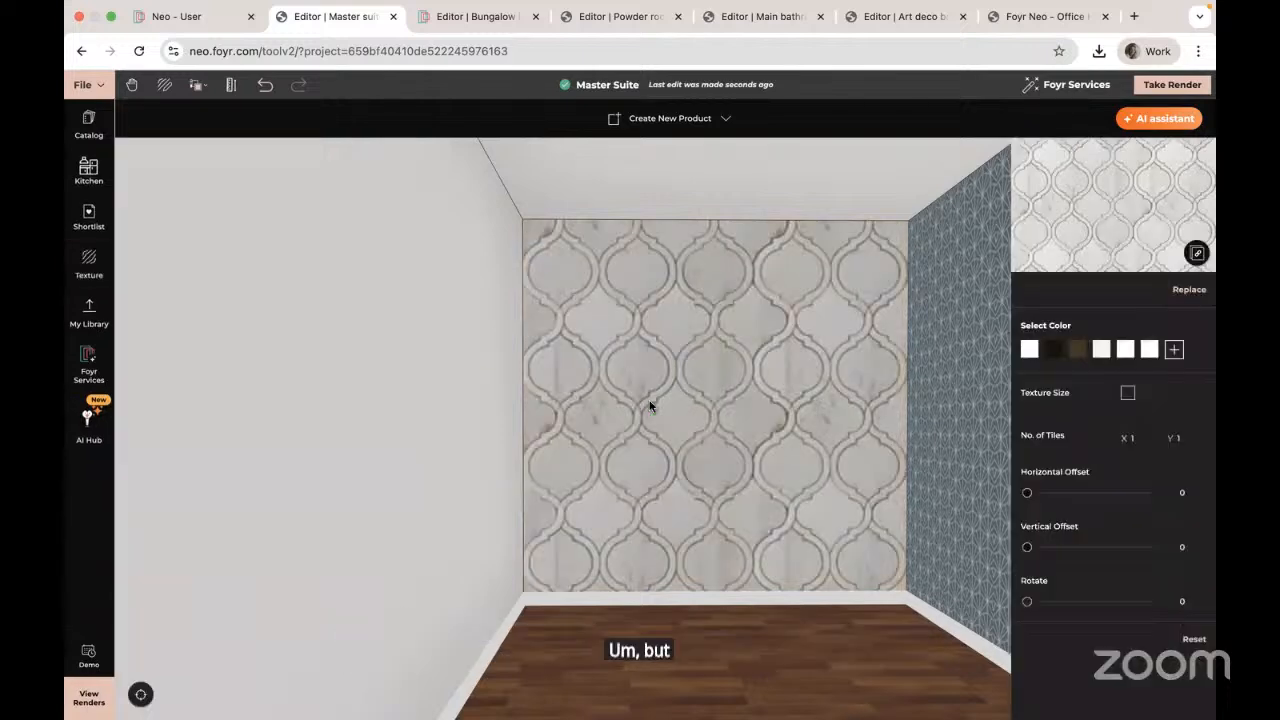
{"action": "left_click", "coordinate": [1127, 393]}
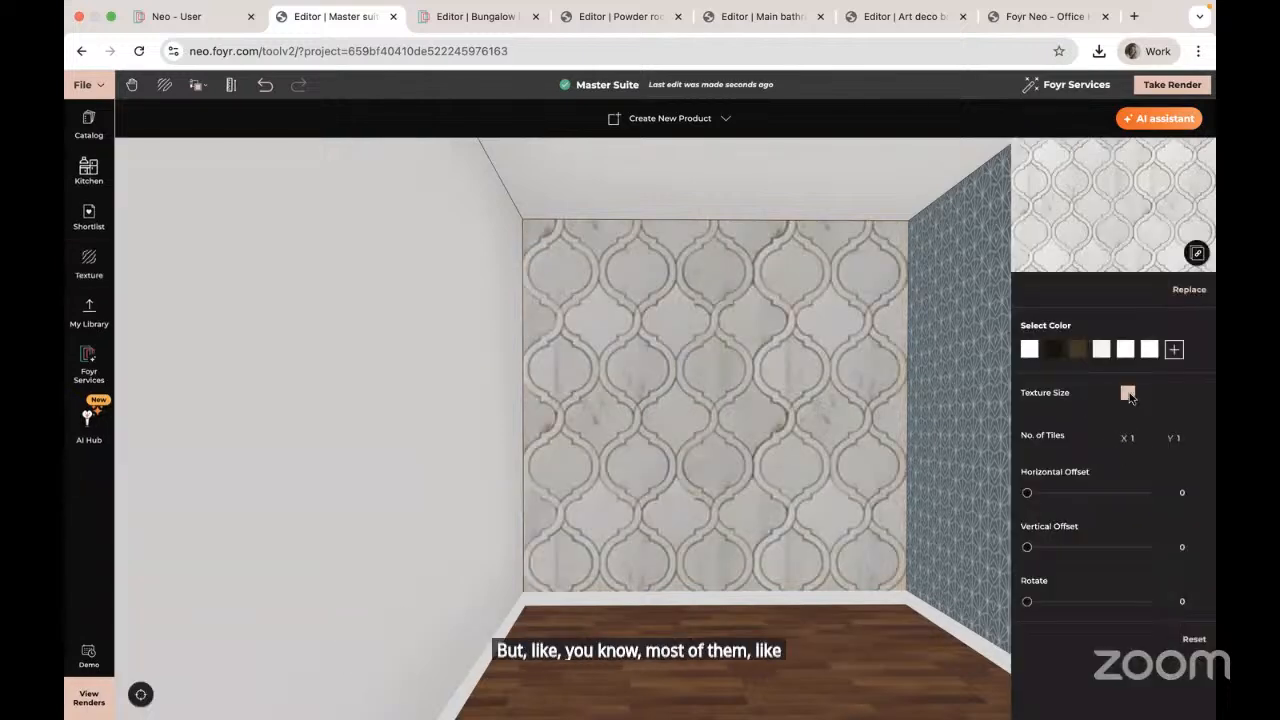
{"action": "left_click", "coordinate": [1134, 439]}
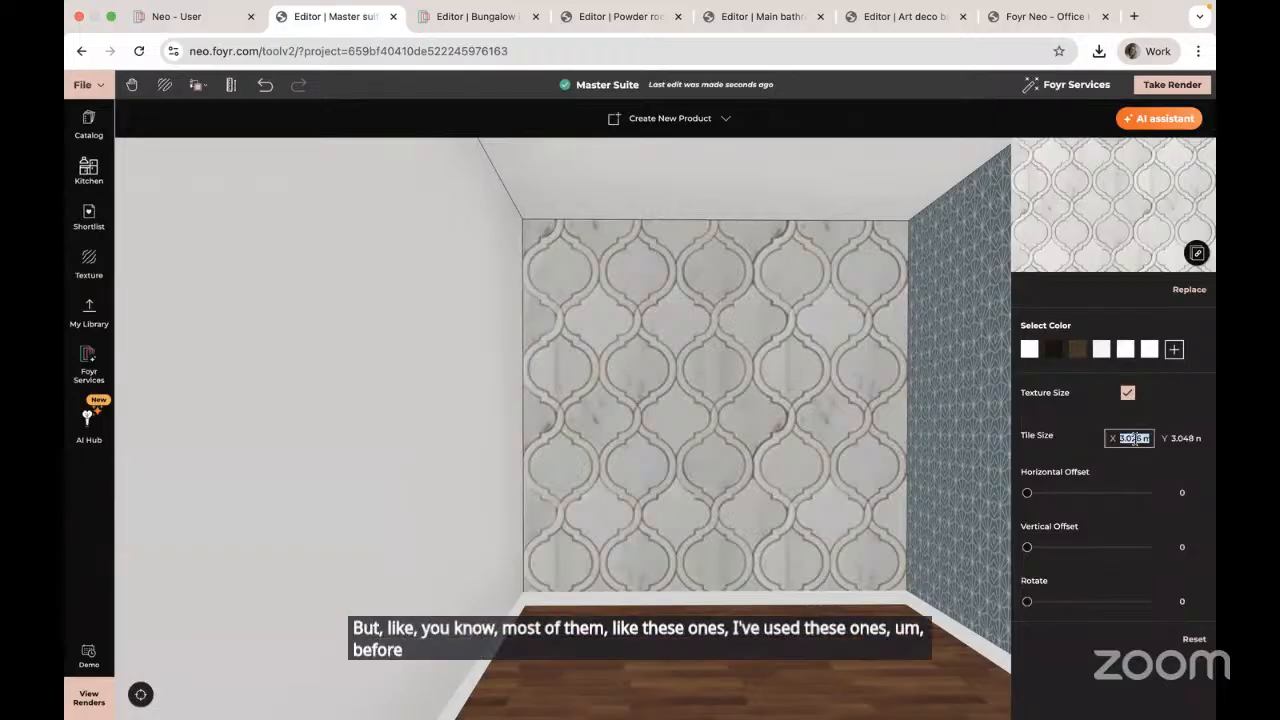
{"action": "type", "text": "1"}
{"action": "key", "text": "Tab"}
{"action": "type", "text": "1"}
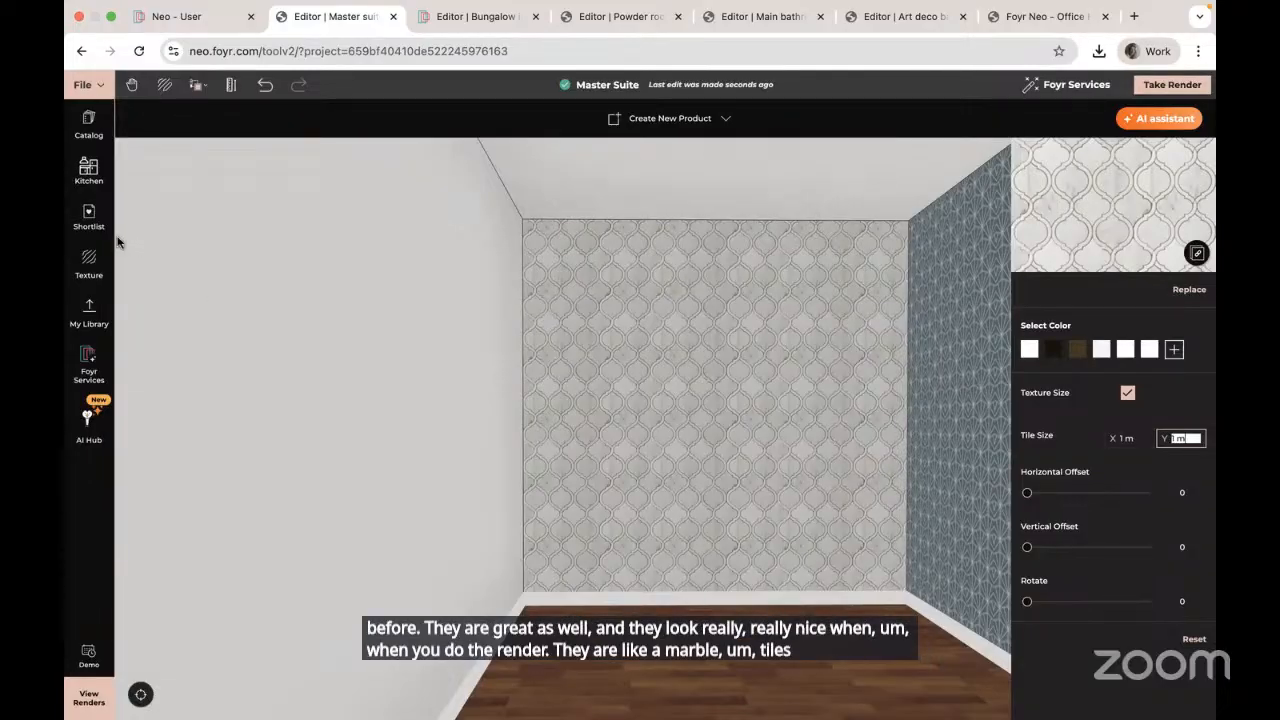
Step: Replace the back wall finish with the Txttile_0141 grey plank texture
{"action": "left_click", "coordinate": [89, 262]}
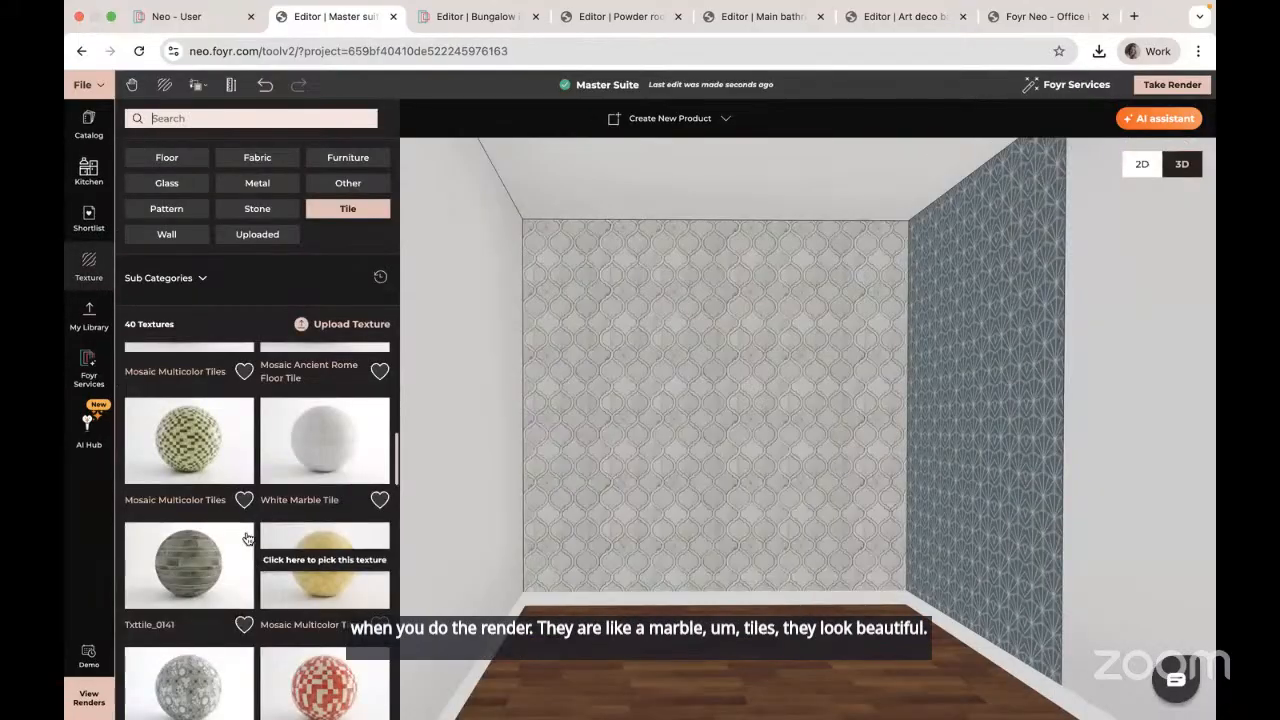
{"action": "scroll", "coordinate": [225, 510], "scroll_direction": "down", "scroll_amount": 2}
{"action": "left_click", "coordinate": [236, 444]}
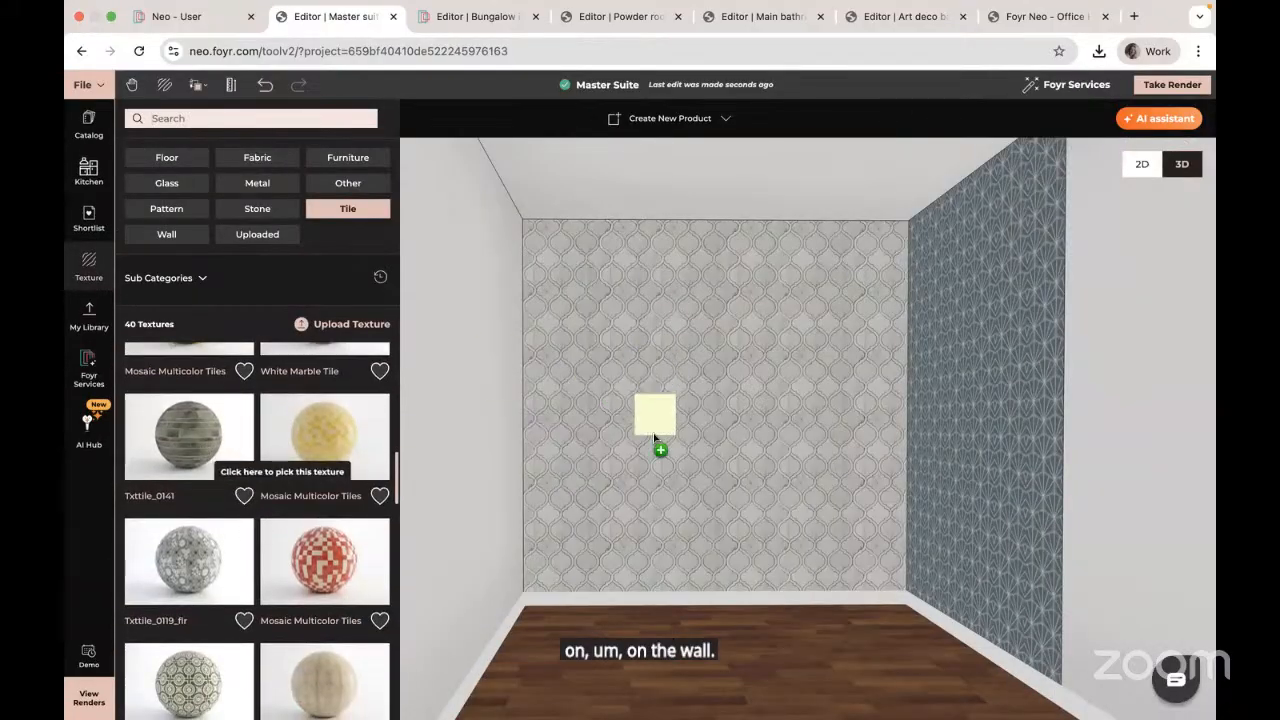
{"action": "left_click", "coordinate": [655, 438]}
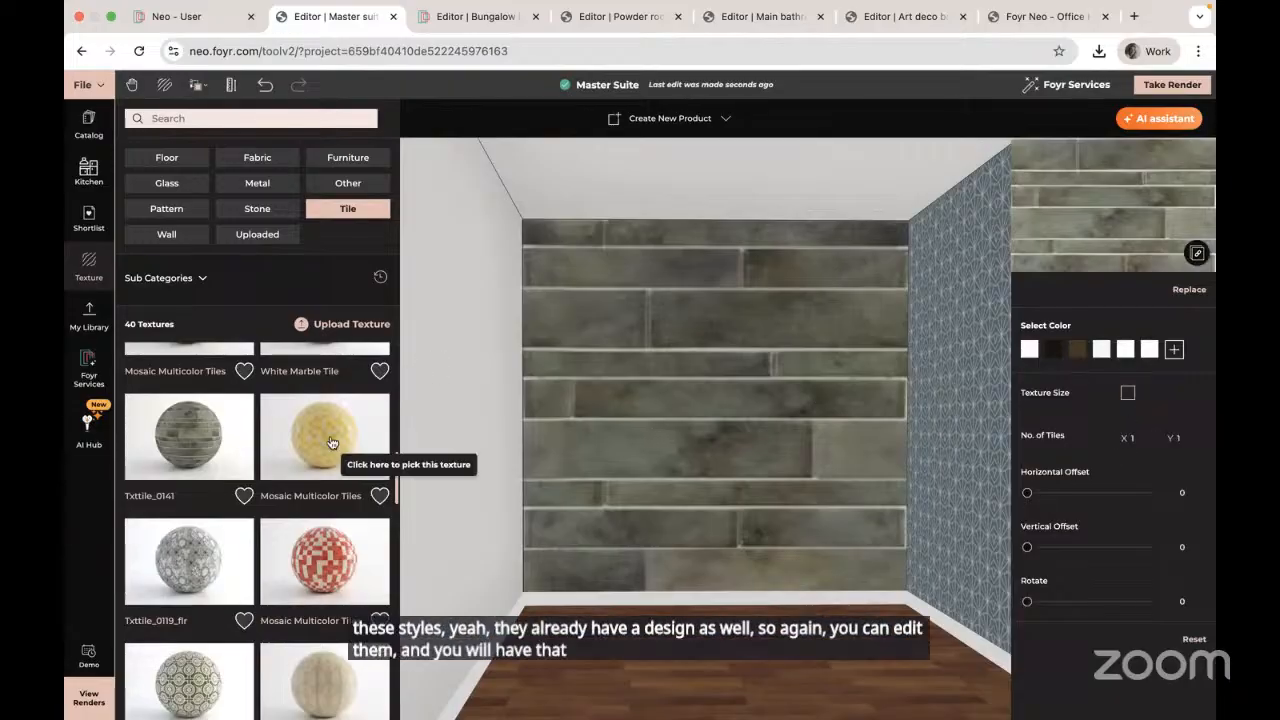
{"action": "scroll", "coordinate": [269, 507], "scroll_direction": "down", "scroll_amount": 3}
{"action": "scroll", "coordinate": [269, 507], "scroll_direction": "down", "scroll_amount": 3}
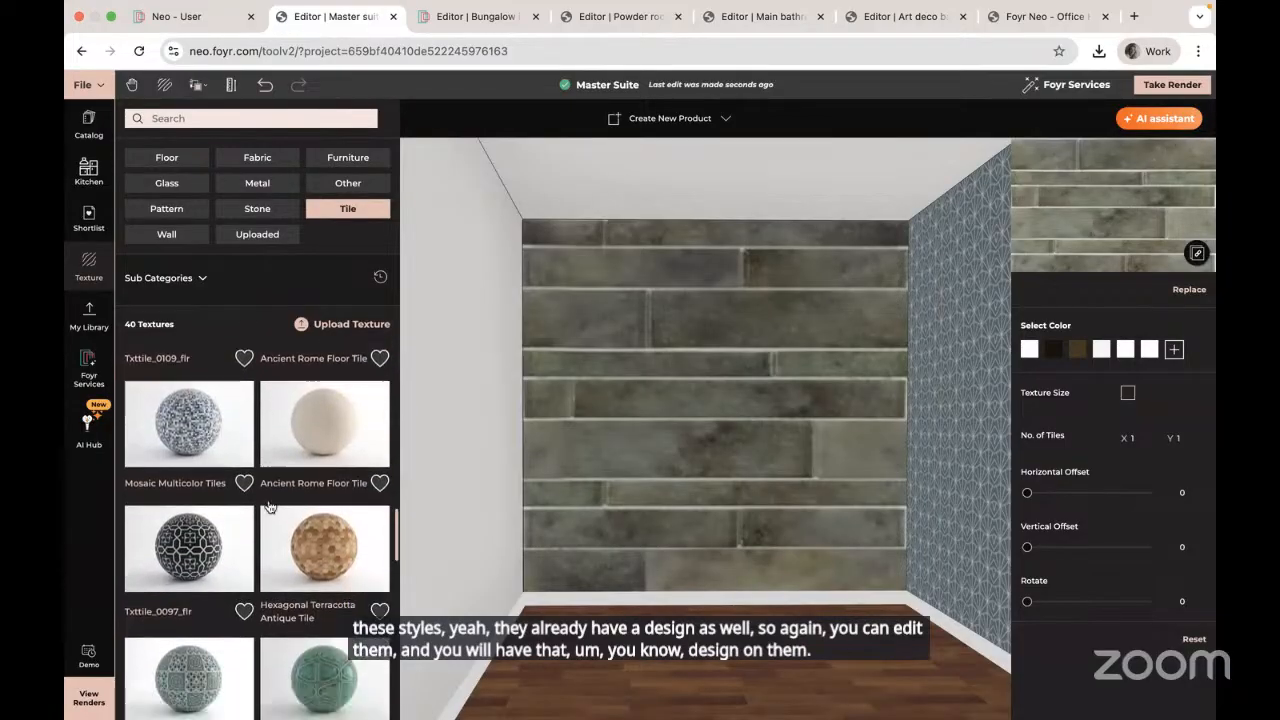
{"action": "scroll", "coordinate": [269, 507], "scroll_direction": "down", "scroll_amount": 3}
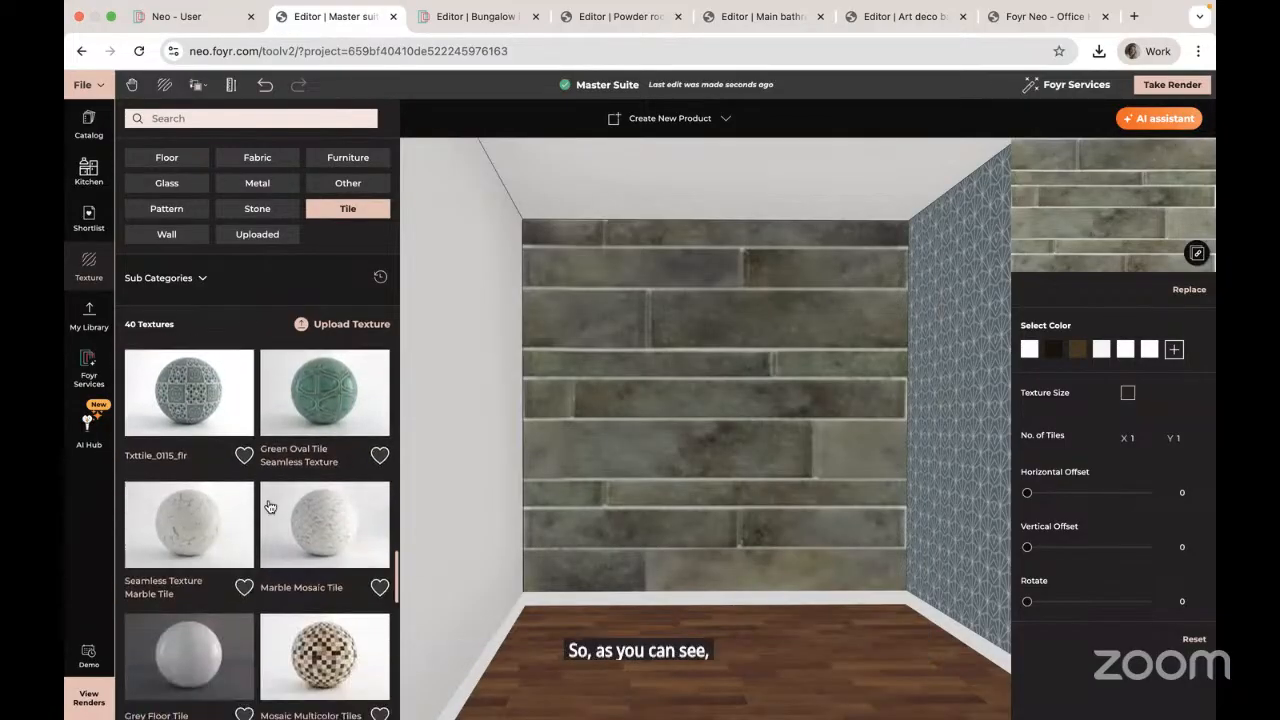
{"action": "left_click", "coordinate": [190, 481]}
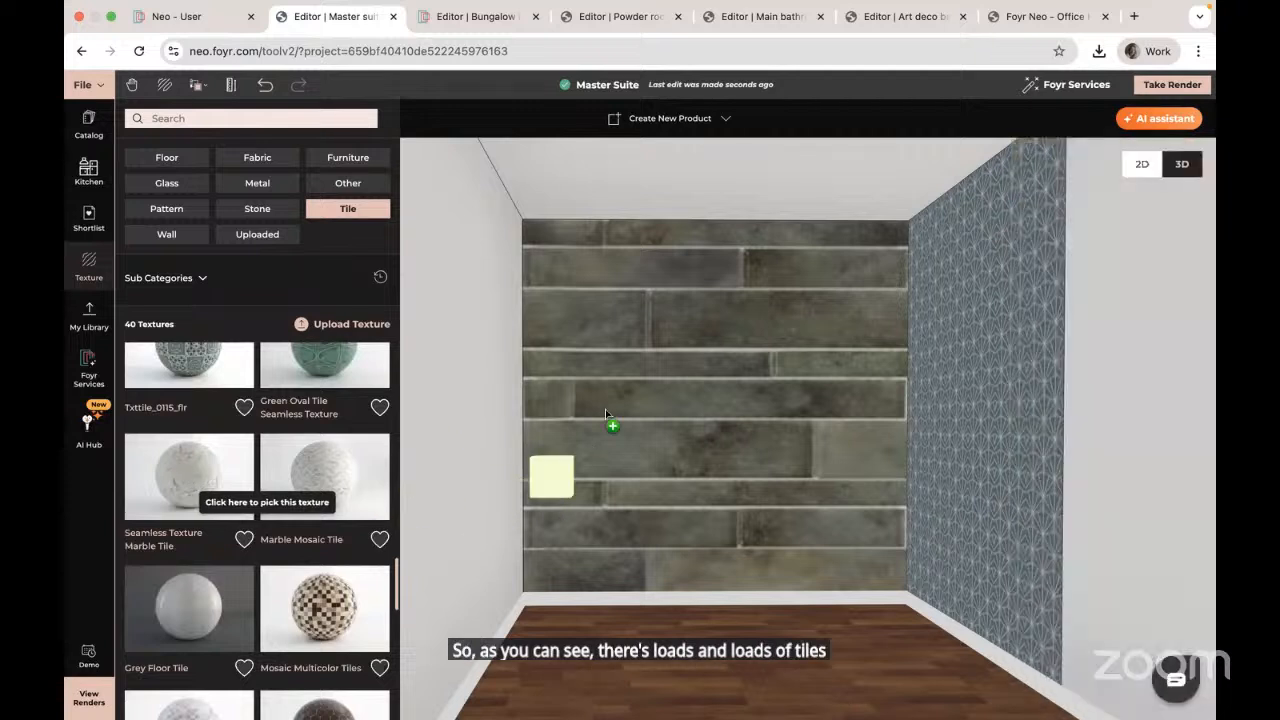
Step: Apply Seamless Texture Marble Tile to the back wall with 1 m by 1.5 m tiles
{"action": "left_click", "coordinate": [608, 410]}
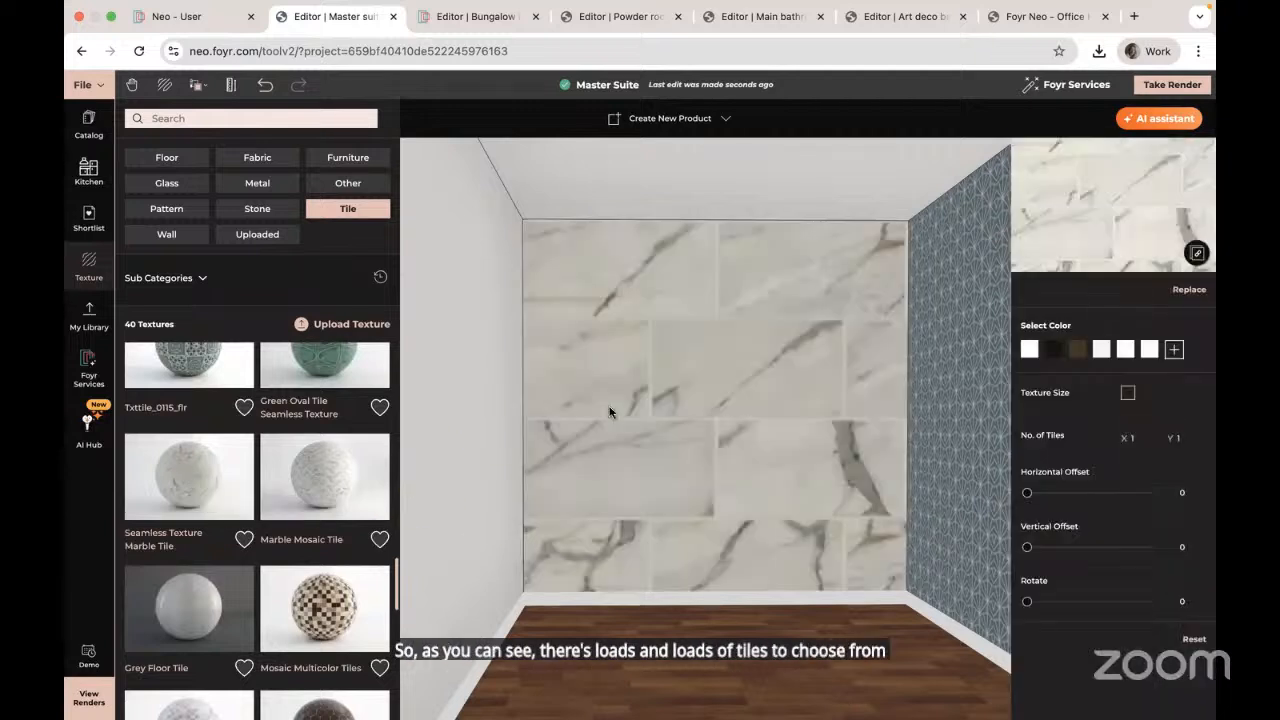
{"action": "left_click", "coordinate": [1128, 392]}
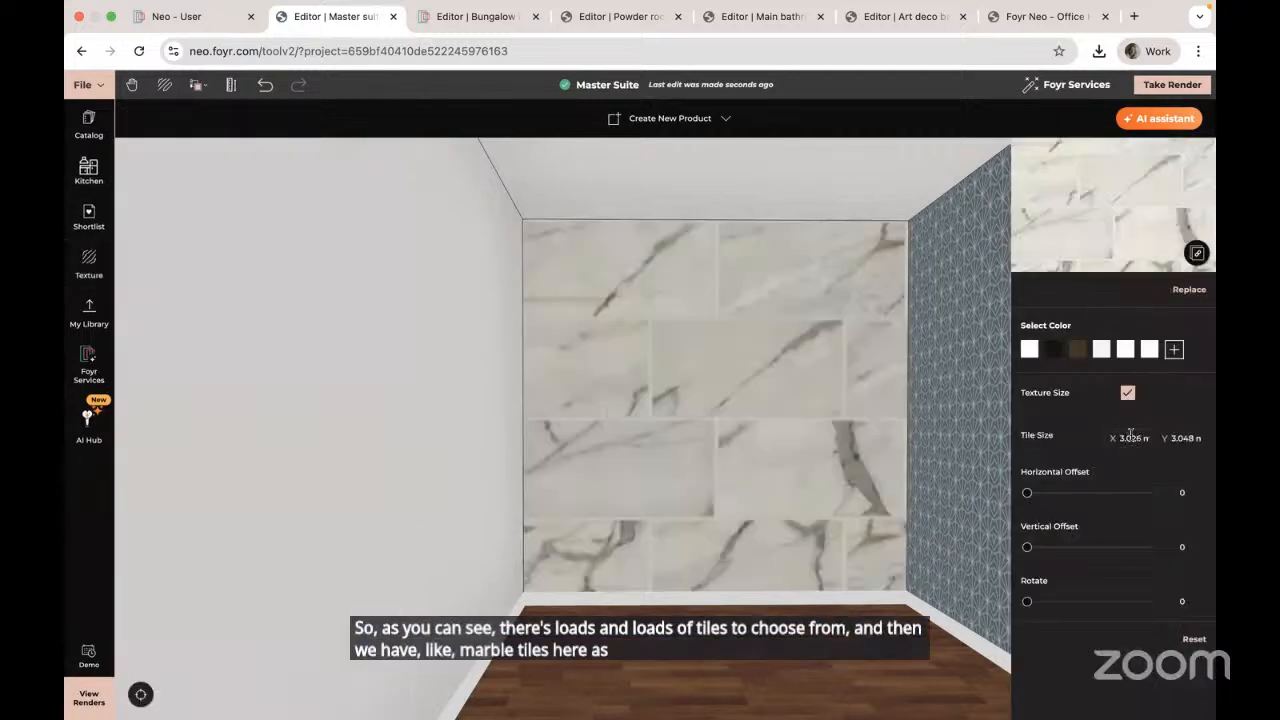
{"action": "left_click", "coordinate": [1128, 439]}
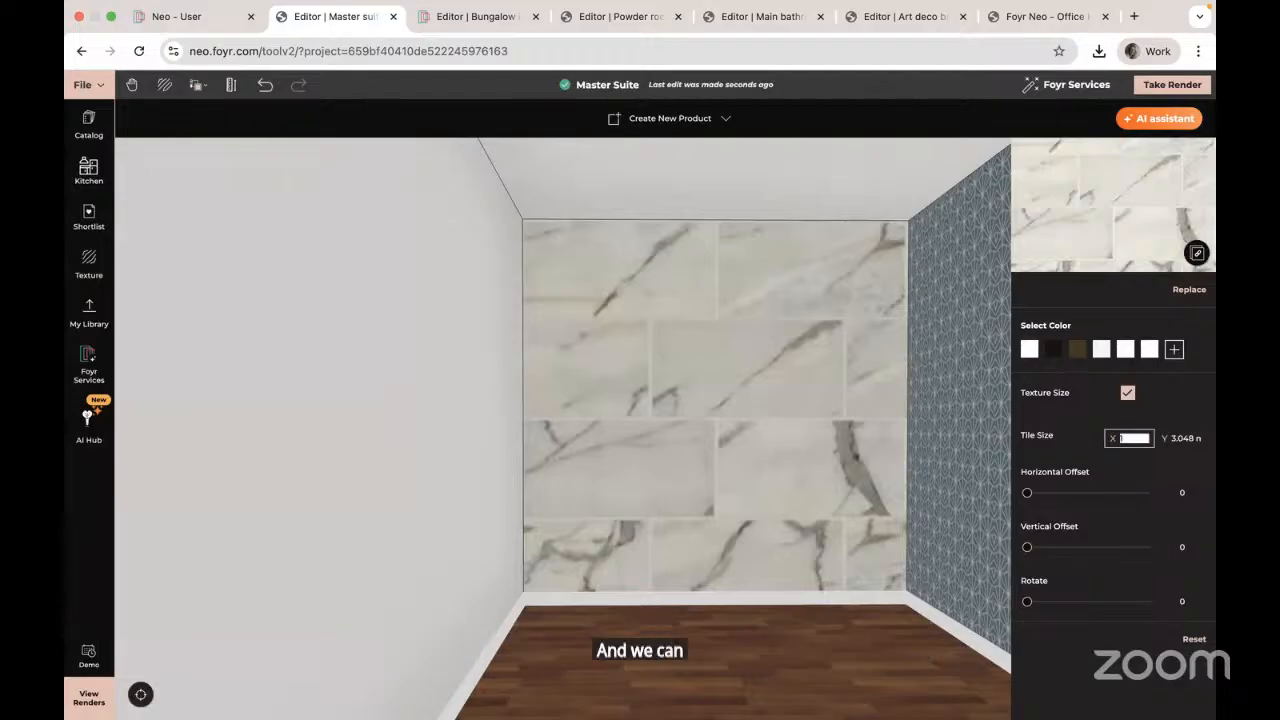
{"action": "type", "text": "1"}
{"action": "key", "text": "Tab"}
{"action": "type", "text": "1.5"}
{"action": "key", "text": "Return"}
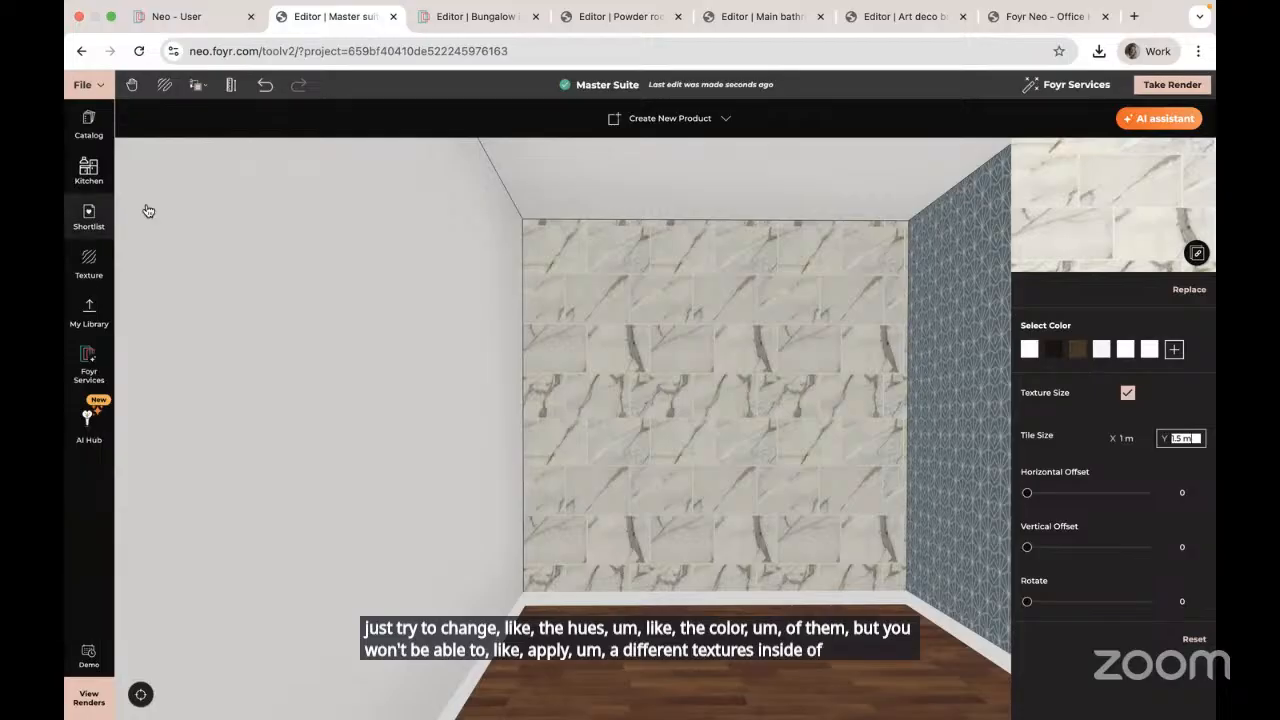
{"action": "left_click", "coordinate": [89, 264]}
Step: Try Concrete Hexagonal Tile on the back wall, then swap in Carrara Marble Hexagonal Tile Matte
{"action": "scroll", "coordinate": [265, 600], "scroll_direction": "down", "scroll_amount": 5}
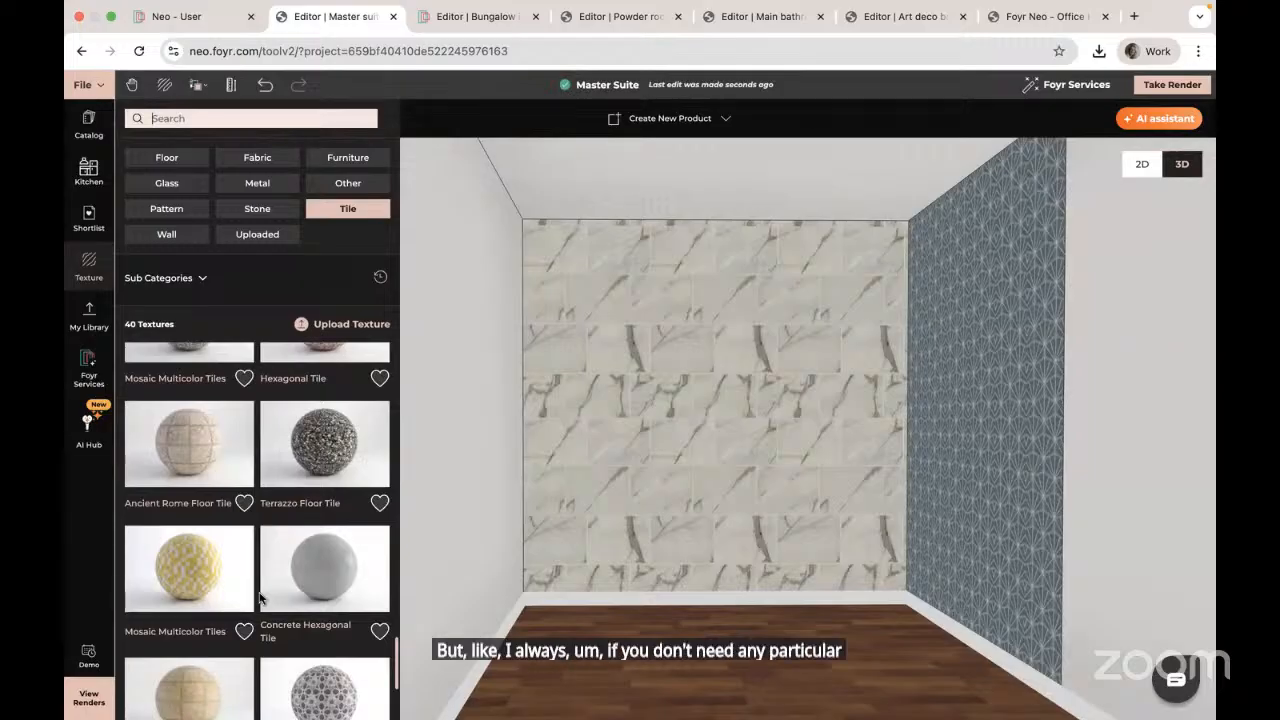
{"action": "left_click", "coordinate": [325, 570]}
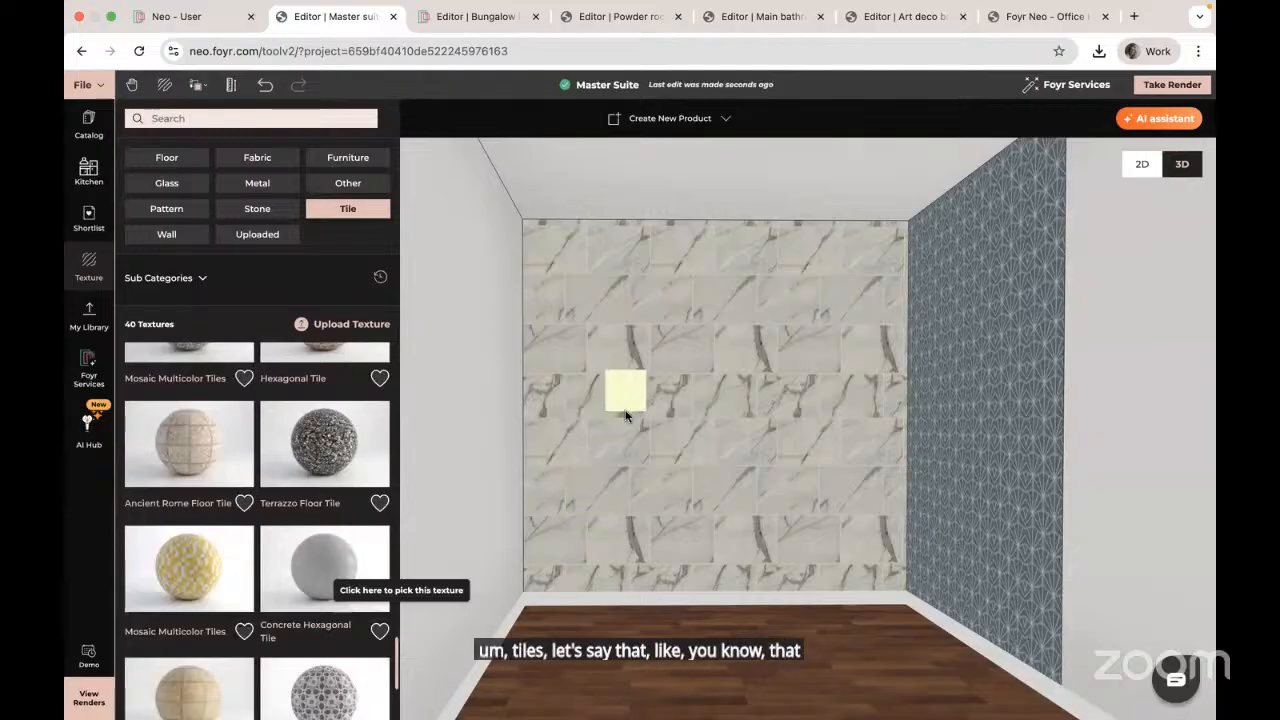
{"action": "left_click", "coordinate": [626, 415]}
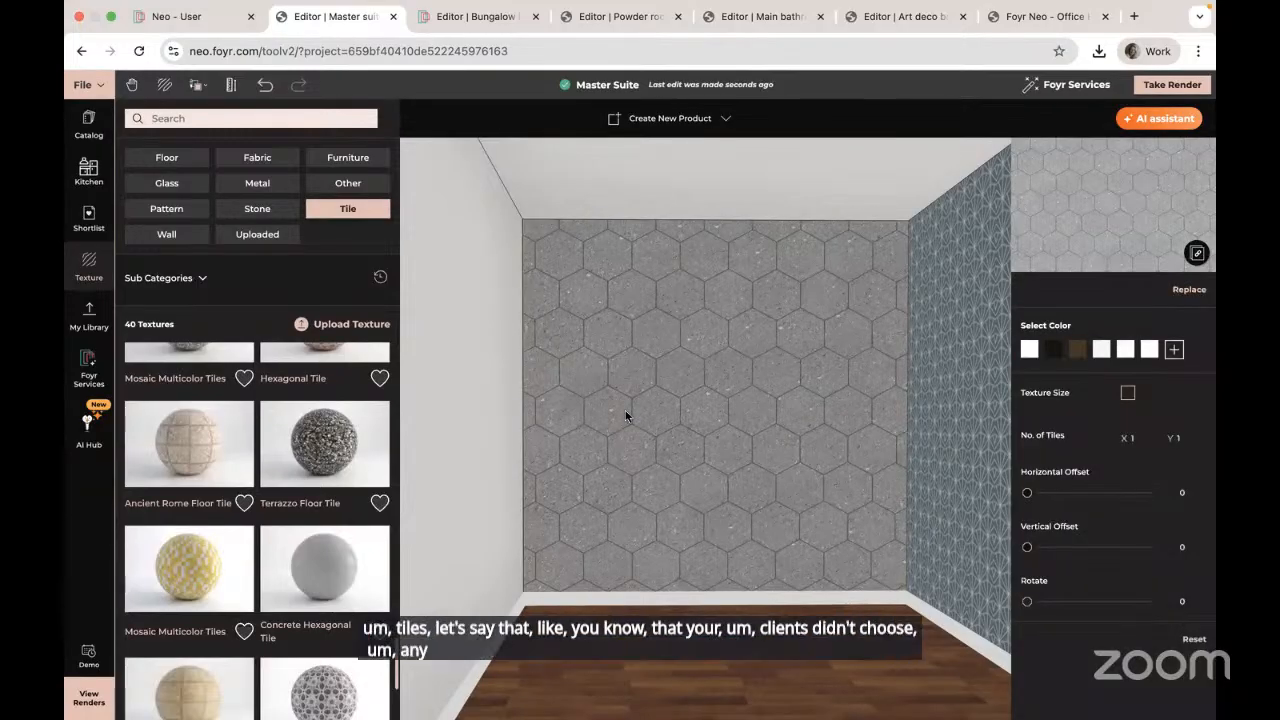
{"action": "scroll", "coordinate": [310, 545], "scroll_direction": "down", "scroll_amount": 3}
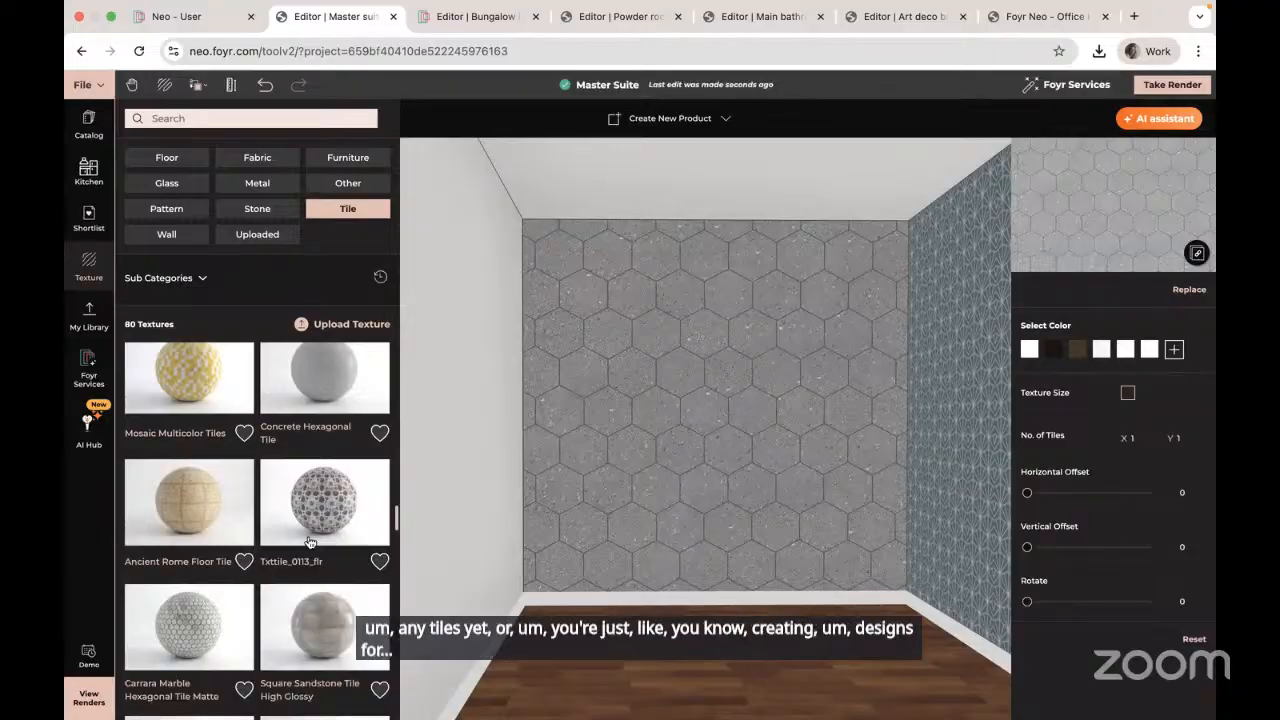
{"action": "scroll", "coordinate": [310, 542], "scroll_direction": "down", "scroll_amount": 1}
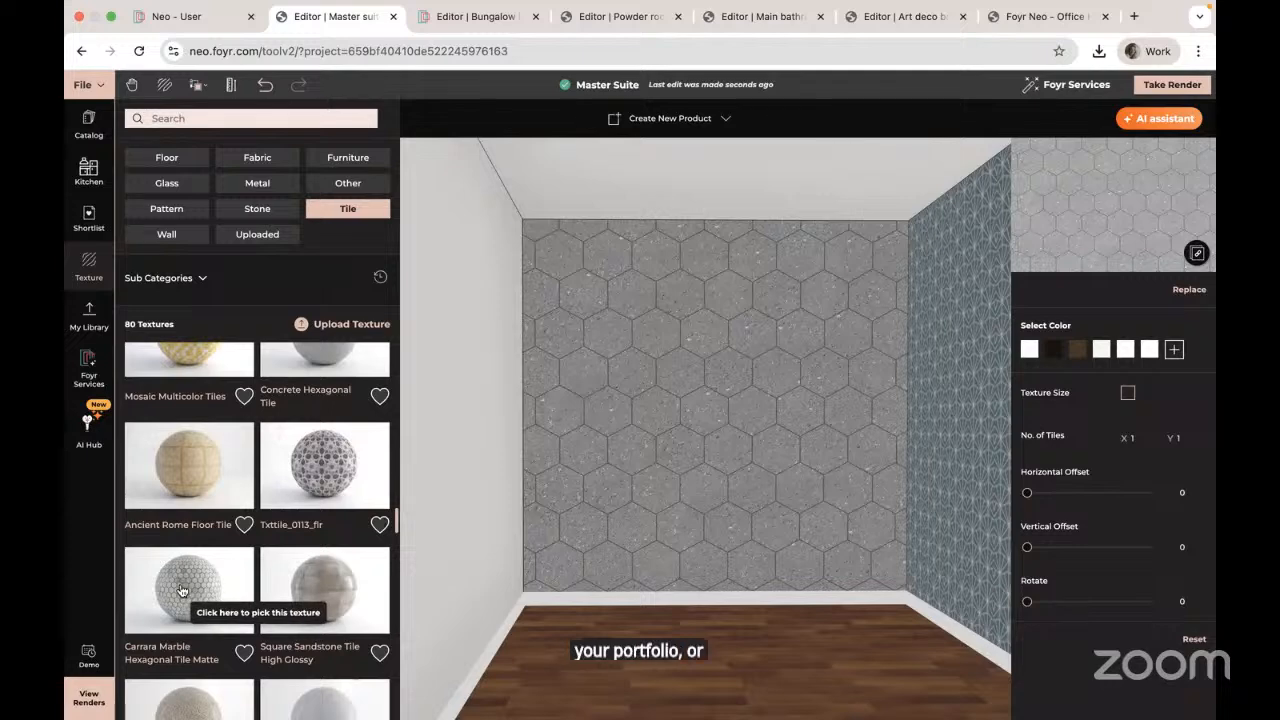
{"action": "left_click_drag", "start_coordinate": [195, 595], "coordinate": [709, 430]}
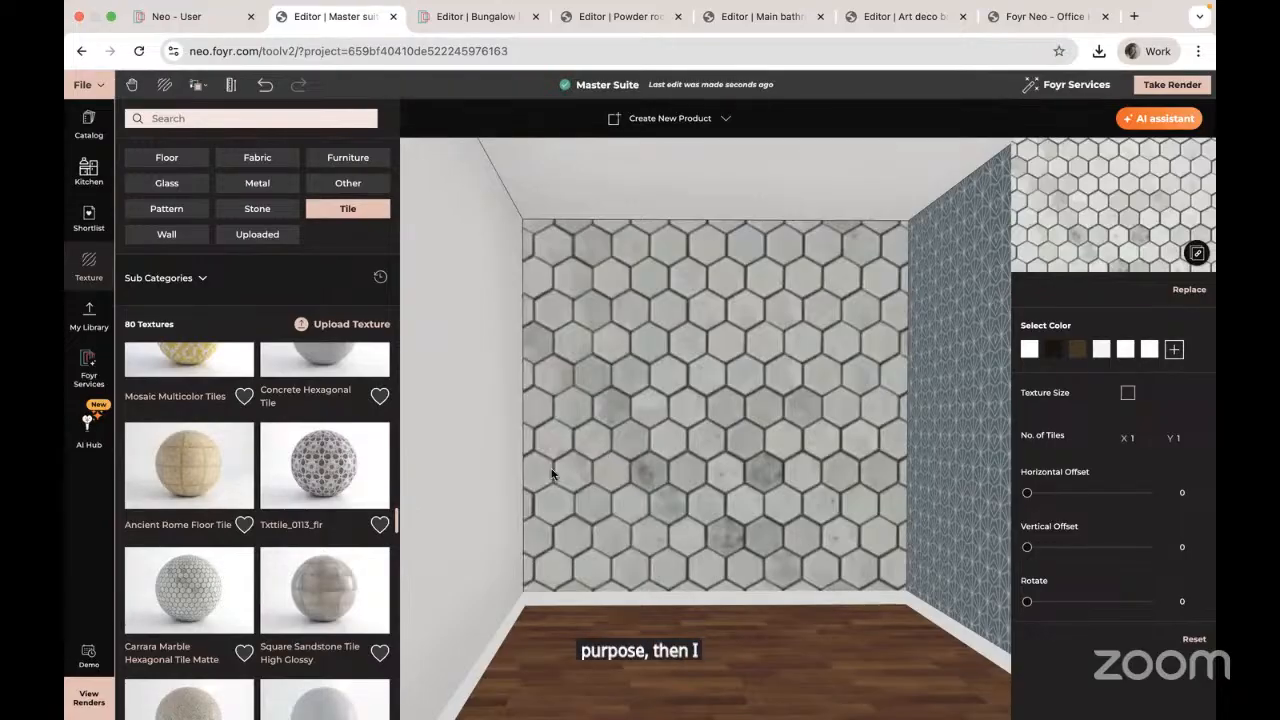
{"action": "scroll", "coordinate": [282, 500], "scroll_direction": "down", "scroll_amount": 5}
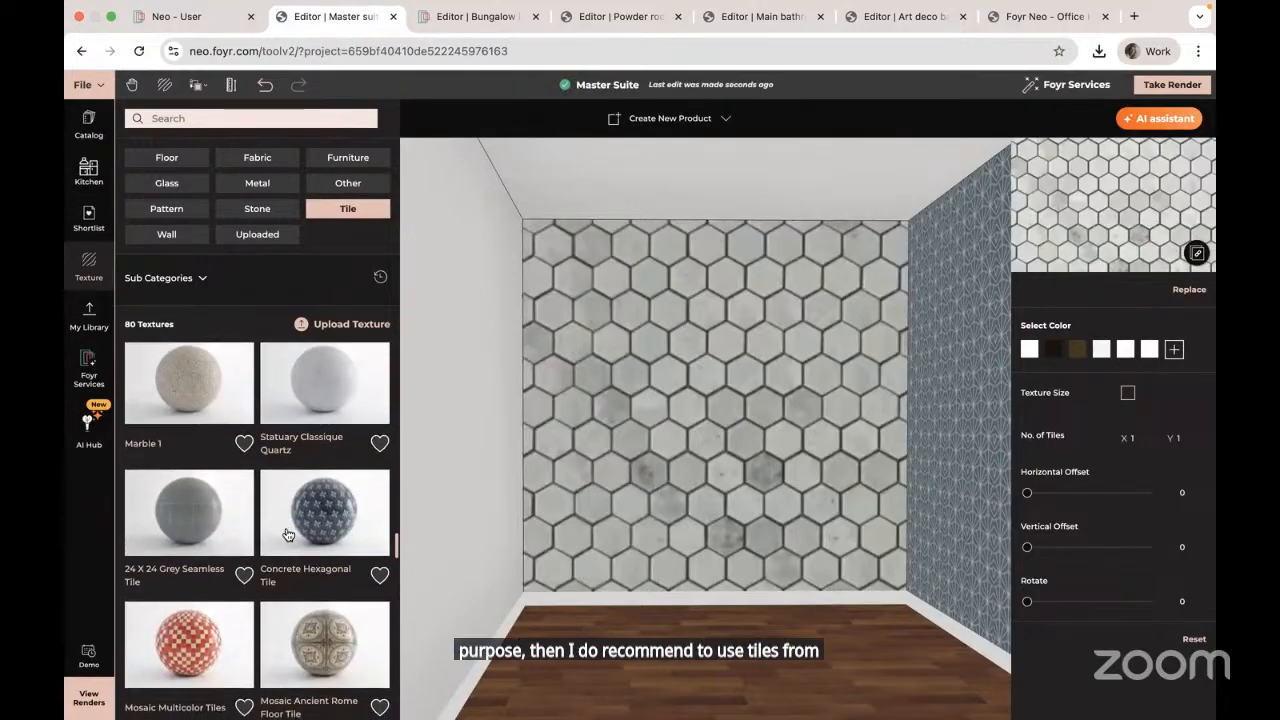
{"action": "scroll", "coordinate": [287, 535], "scroll_direction": "down", "scroll_amount": 5}
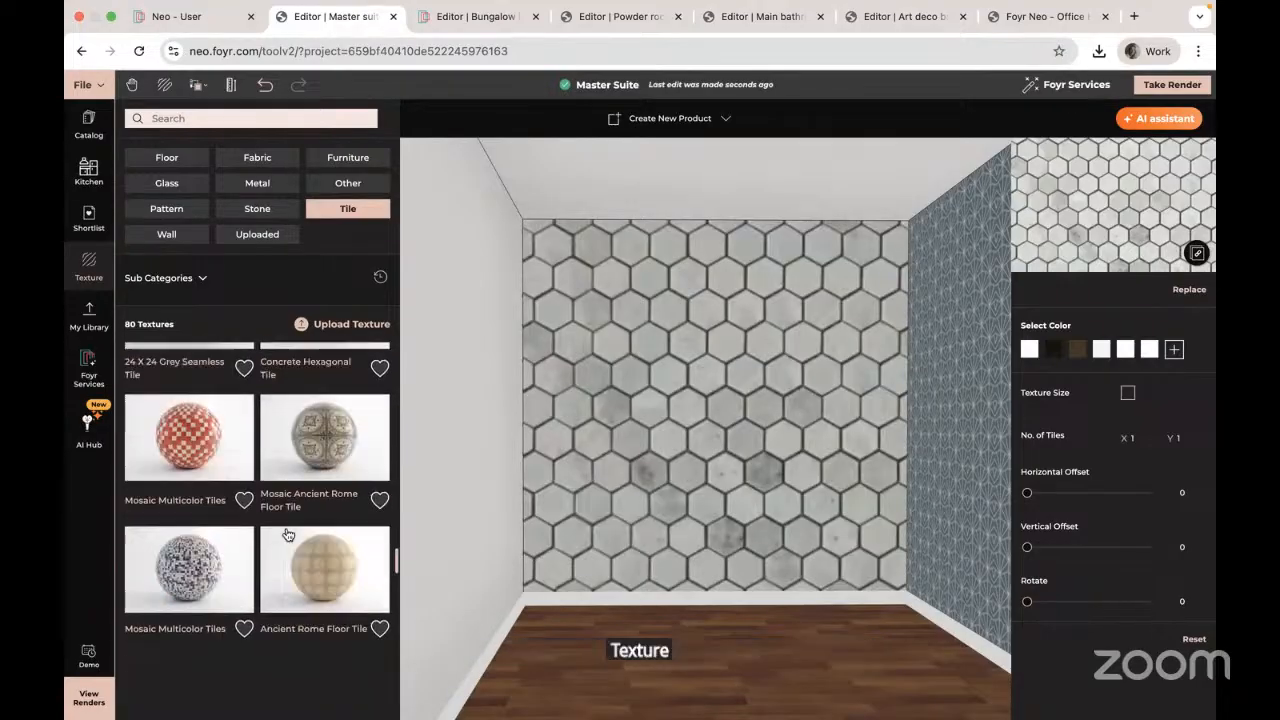
{"action": "scroll", "coordinate": [287, 535], "scroll_direction": "down", "scroll_amount": 3}
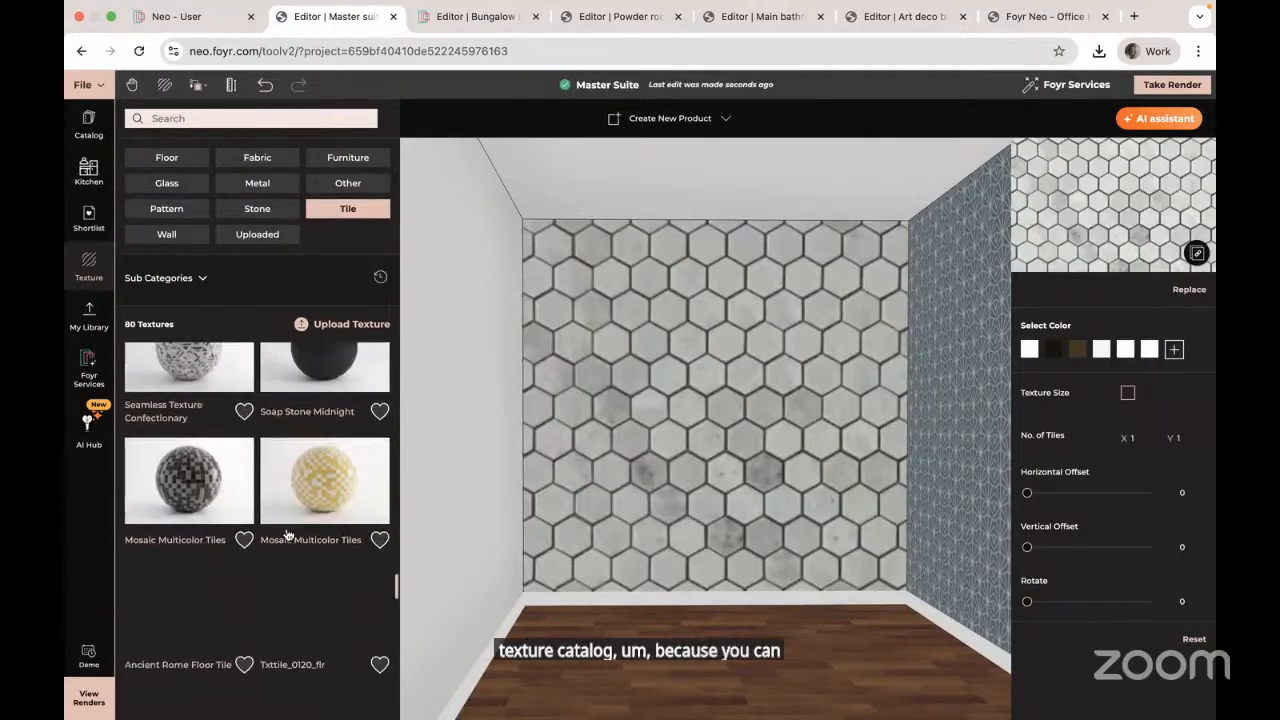
{"action": "scroll", "coordinate": [287, 535], "scroll_direction": "down", "scroll_amount": 3}
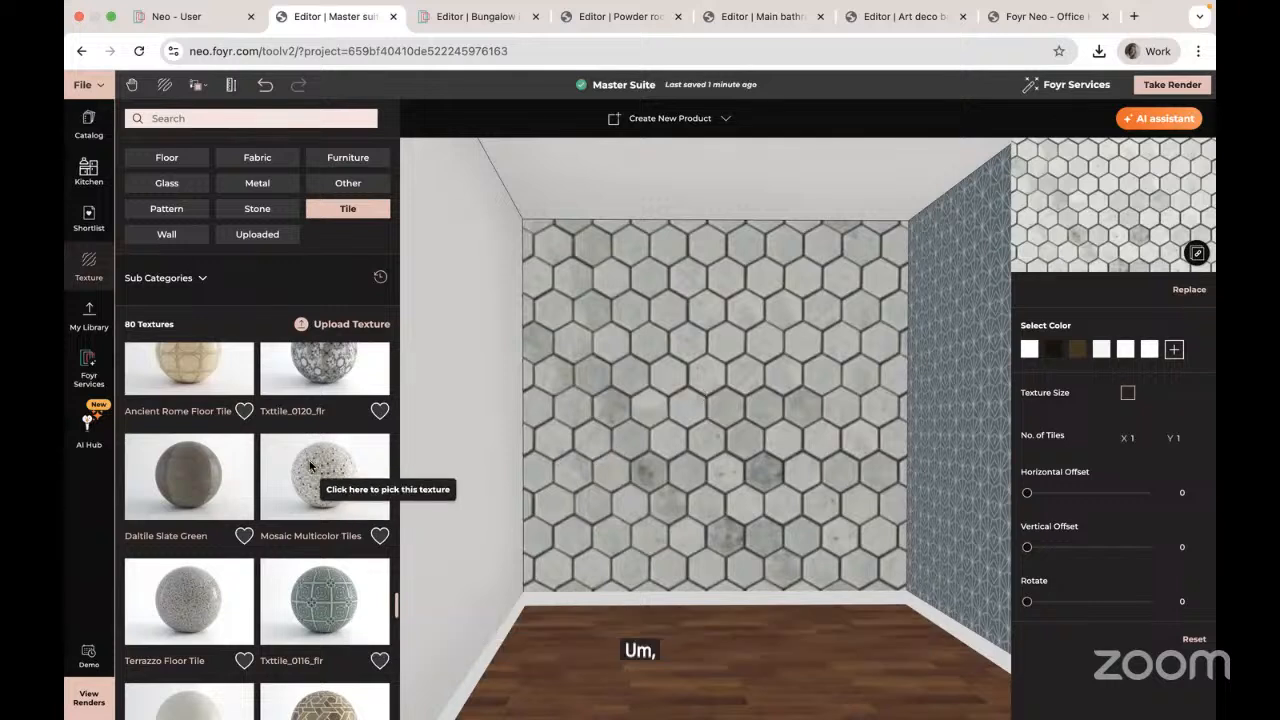
Step: Try Mosaic Multicolor Tiles on the back wall, then replace them with Seamless Texture Tile
{"action": "left_click_drag", "start_coordinate": [323, 480], "coordinate": [634, 505]}
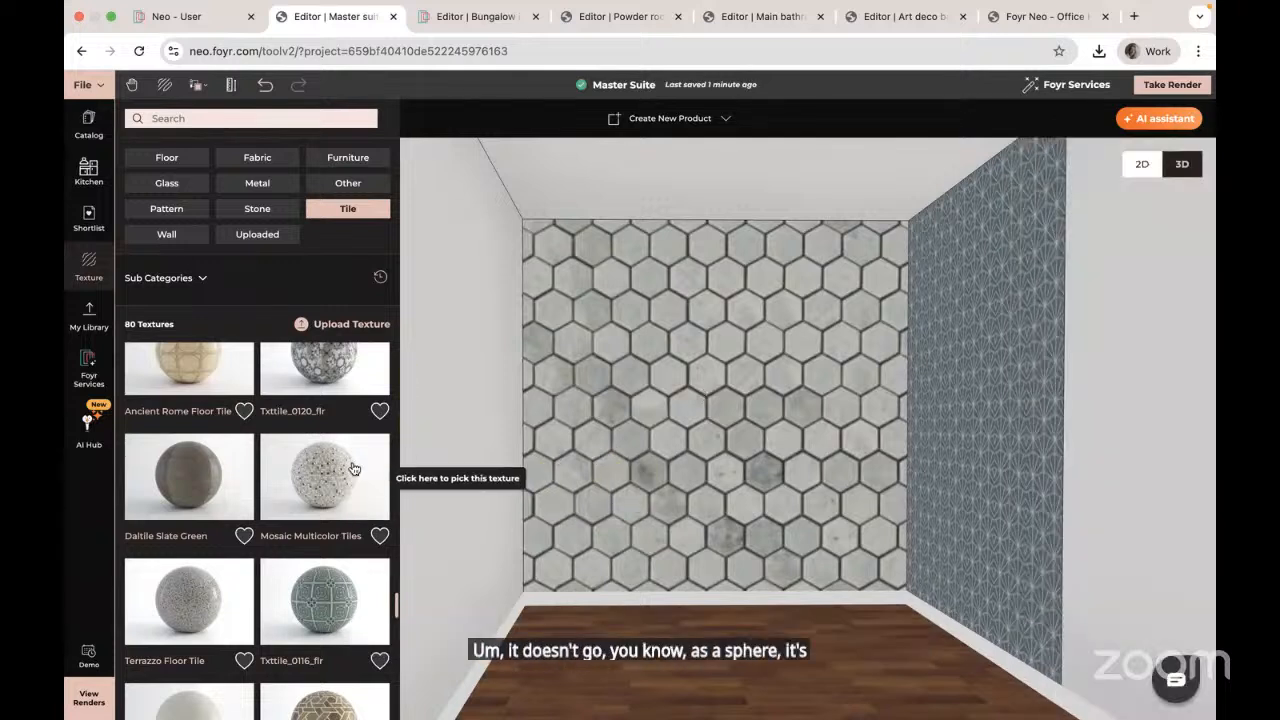
{"action": "left_click_drag", "start_coordinate": [335, 475], "coordinate": [606, 528]}
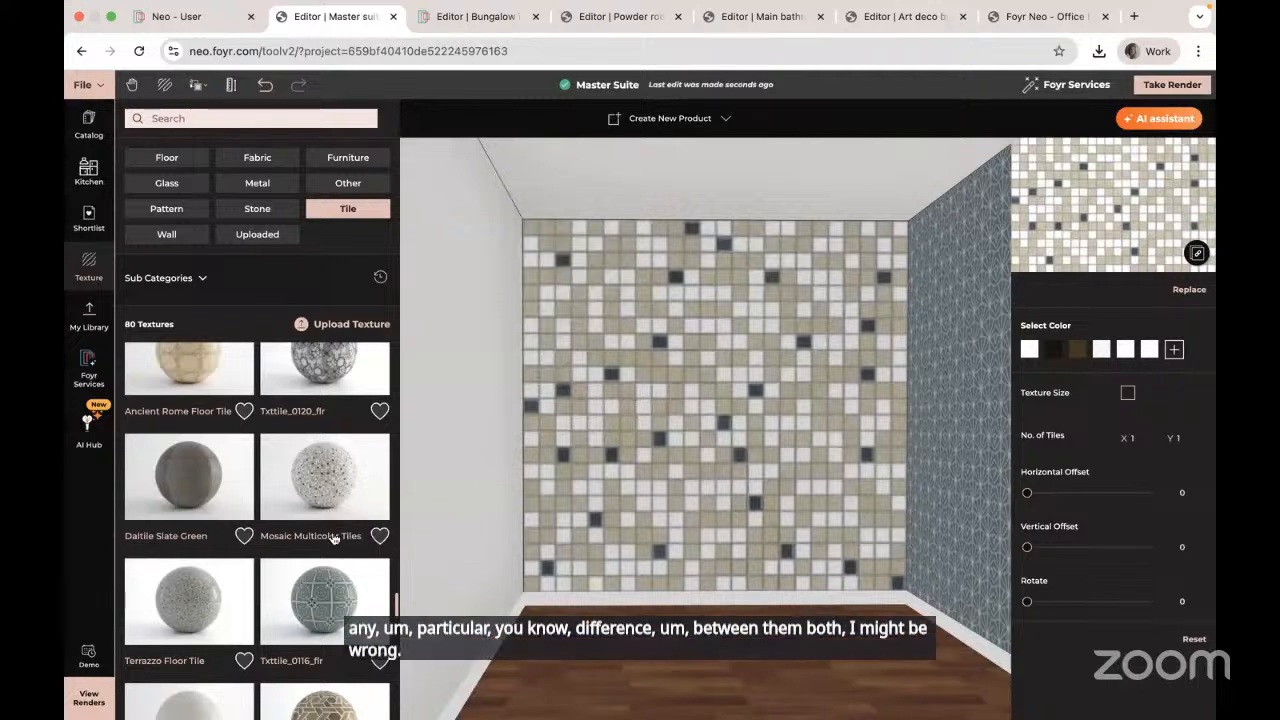
{"action": "scroll", "coordinate": [333, 540], "scroll_direction": "down", "scroll_amount": 2}
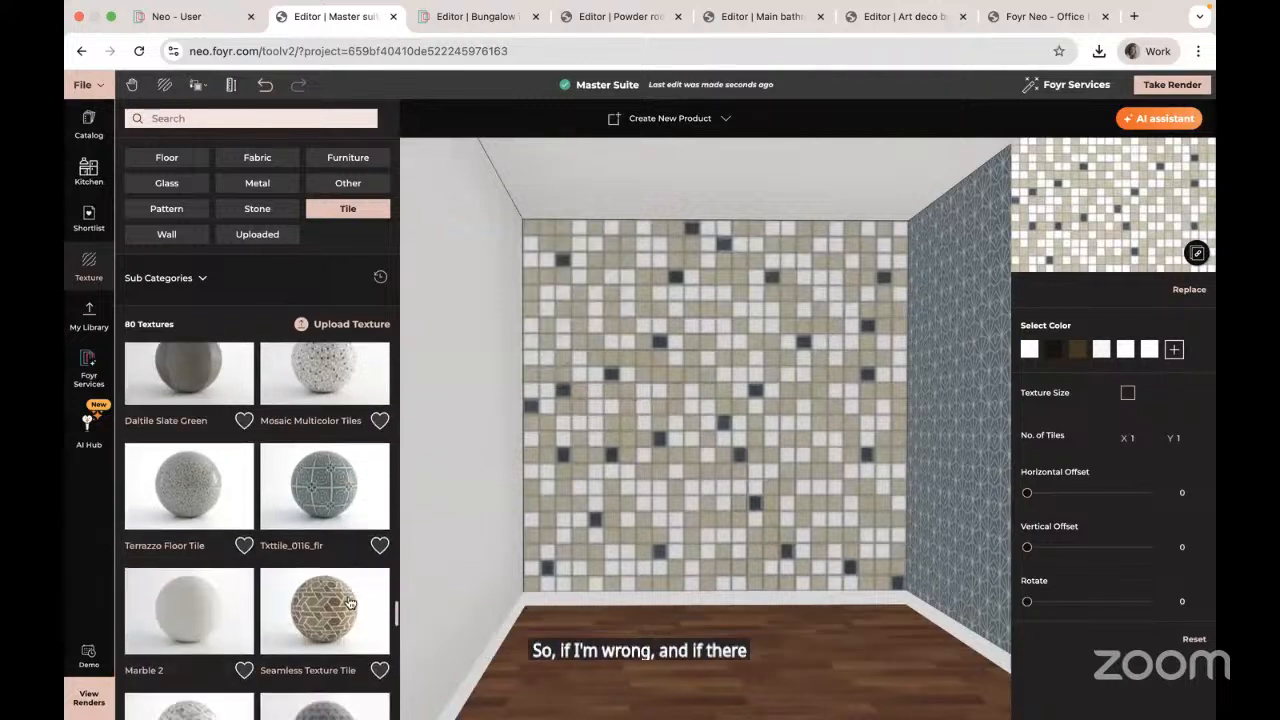
{"action": "left_click_drag", "start_coordinate": [328, 612], "coordinate": [670, 527]}
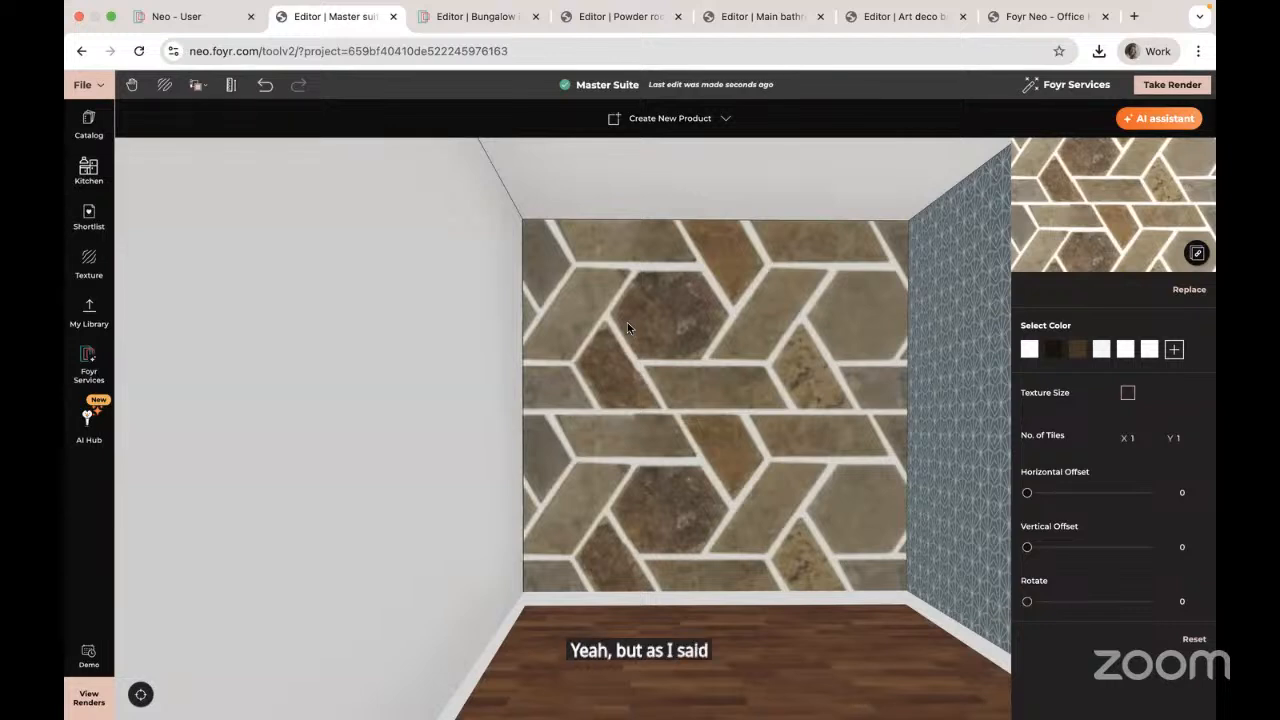
Step: Click the brown-tiled back wall to dismiss its texture properties panel
{"action": "left_click", "coordinate": [745, 511]}
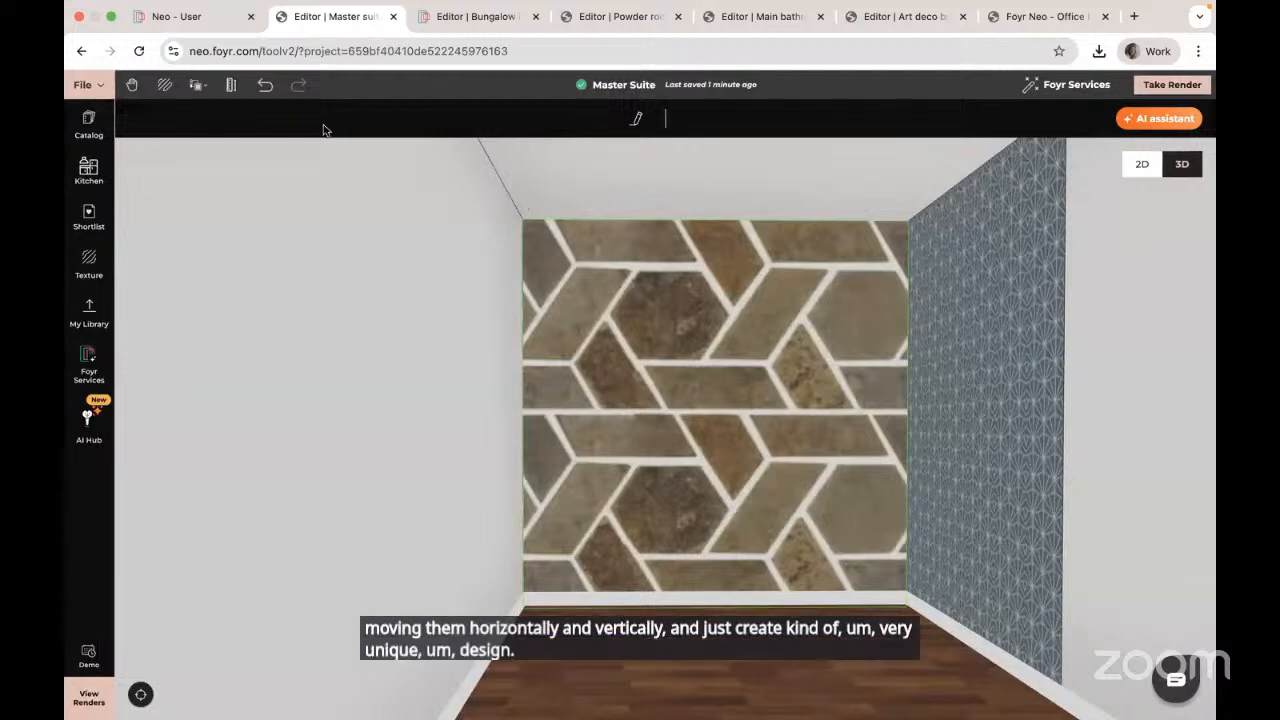
Step: Set copy mode to Texture + Material and turn the view to face a plain white wall
{"action": "left_click", "coordinate": [196, 85]}
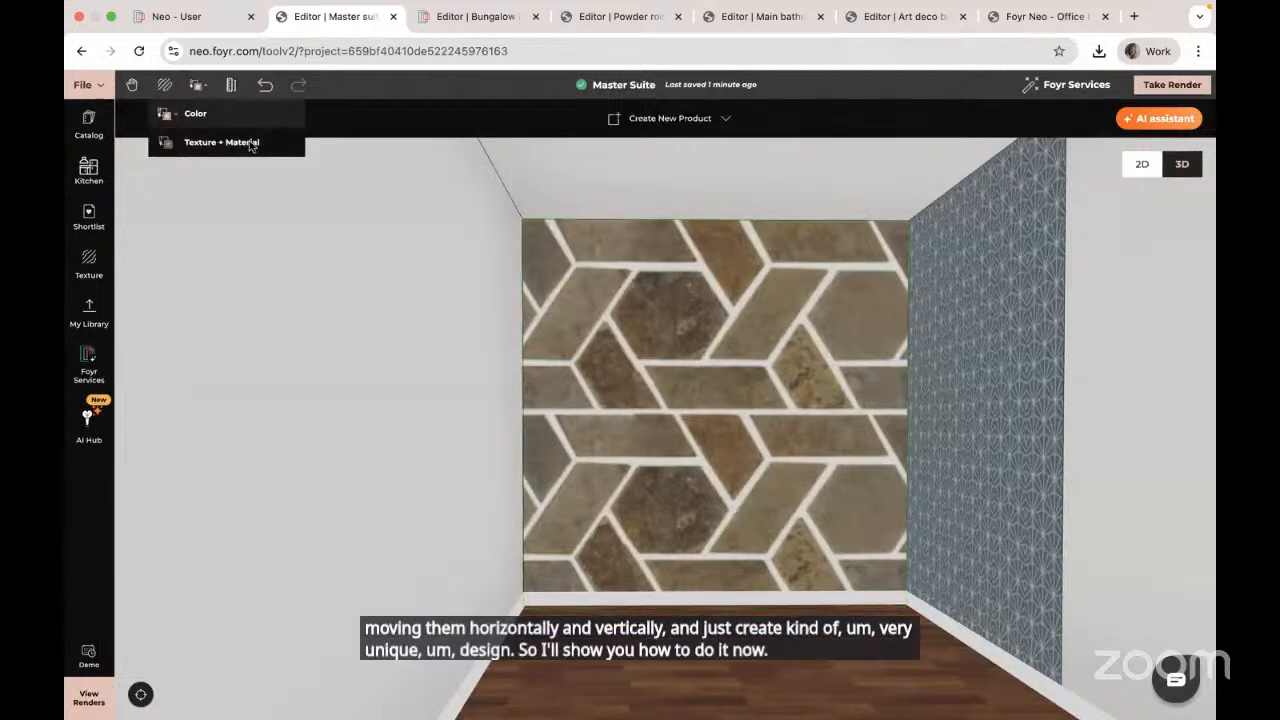
{"action": "left_click", "coordinate": [270, 141]}
{"action": "mouse_move", "coordinate": [398, 272]}
{"action": "left_mouse_down"}
{"action": "mouse_move", "coordinate": [543, 289]}
{"action": "mouse_move", "coordinate": [517, 303]}
{"action": "mouse_move", "coordinate": [400, 294]}
{"action": "mouse_move", "coordinate": [383, 260]}
{"action": "left_mouse_up"}
{"action": "scroll", "coordinate": [386, 263], "scroll_direction": "up", "scroll_amount": 5}
{"action": "mouse_move", "coordinate": [620, 400]}
{"action": "left_mouse_down"}
{"action": "mouse_move", "coordinate": [449, 351]}
{"action": "mouse_move", "coordinate": [117, 346]}
{"action": "mouse_move", "coordinate": [306, 509]}
{"action": "mouse_move", "coordinate": [617, 467]}
{"action": "mouse_move", "coordinate": [518, 442]}
{"action": "left_mouse_up"}
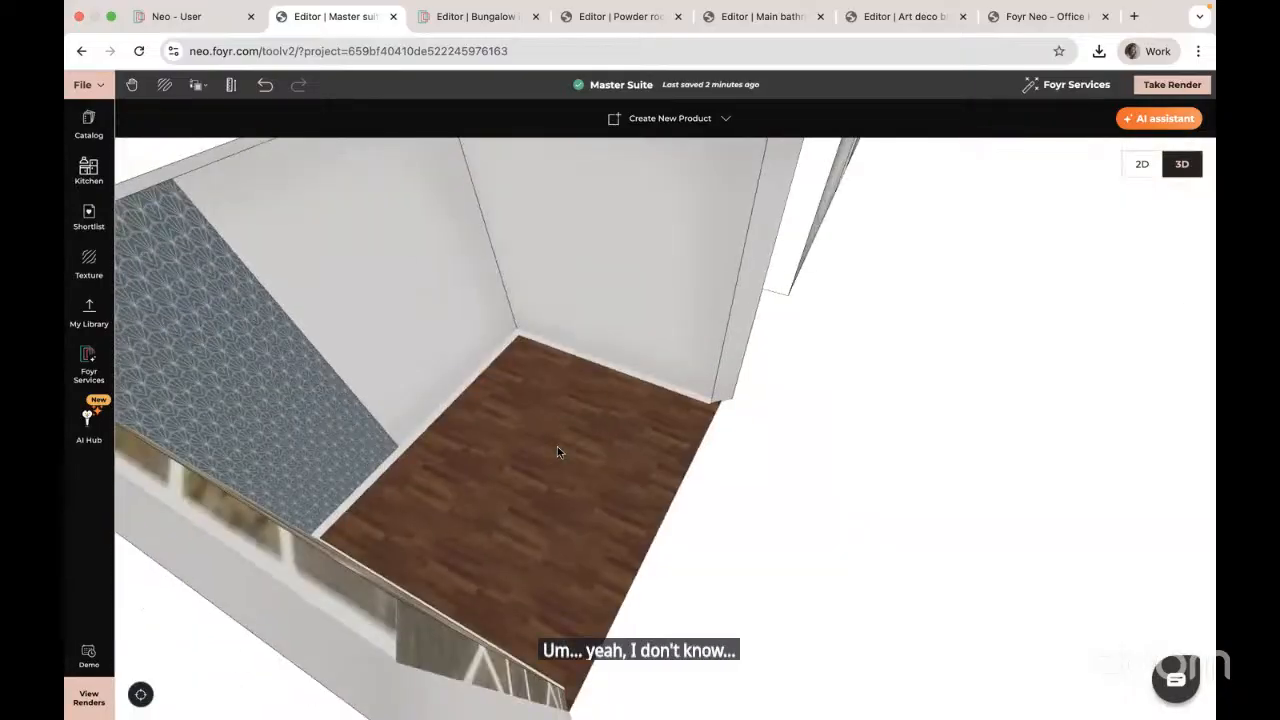
{"action": "left_click", "coordinate": [321, 592]}
{"action": "mouse_move", "coordinate": [417, 556]}
{"action": "left_mouse_down"}
{"action": "mouse_move", "coordinate": [397, 664]}
{"action": "mouse_move", "coordinate": [556, 688]}
{"action": "left_mouse_up"}
{"action": "left_click", "coordinate": [367, 248]}
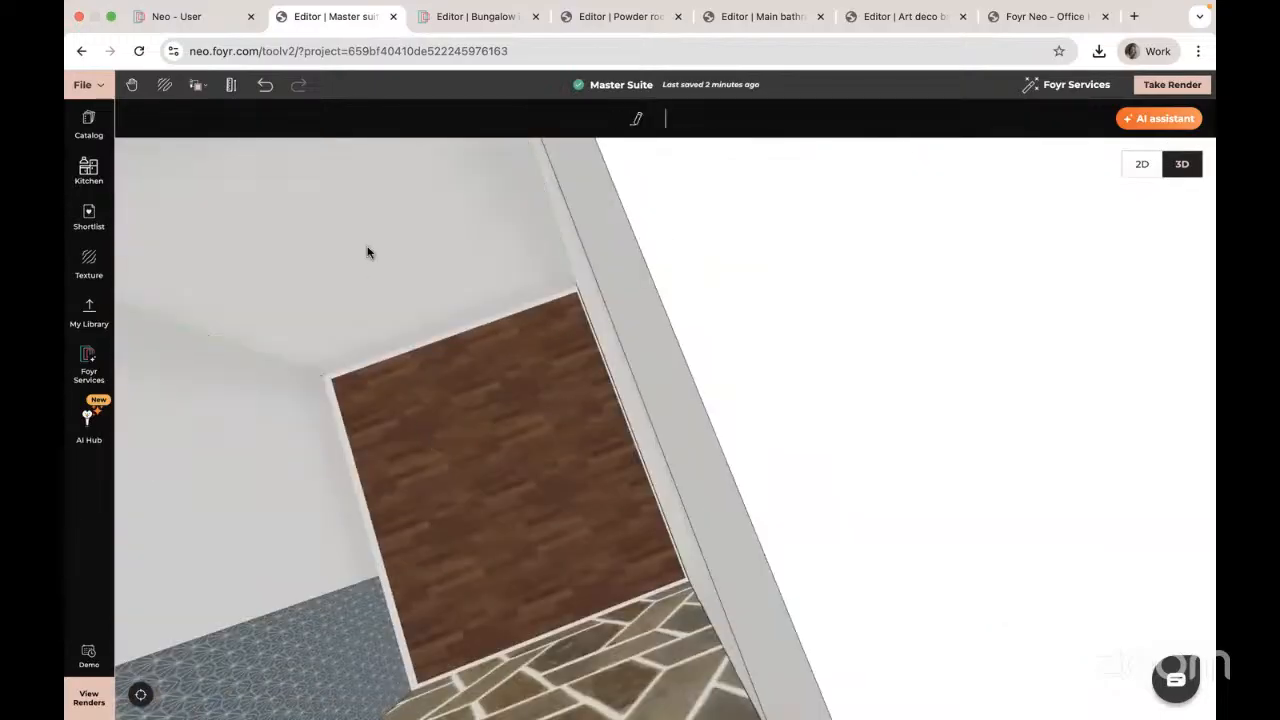
{"action": "scroll", "coordinate": [407, 238], "scroll_direction": "up", "scroll_amount": 5}
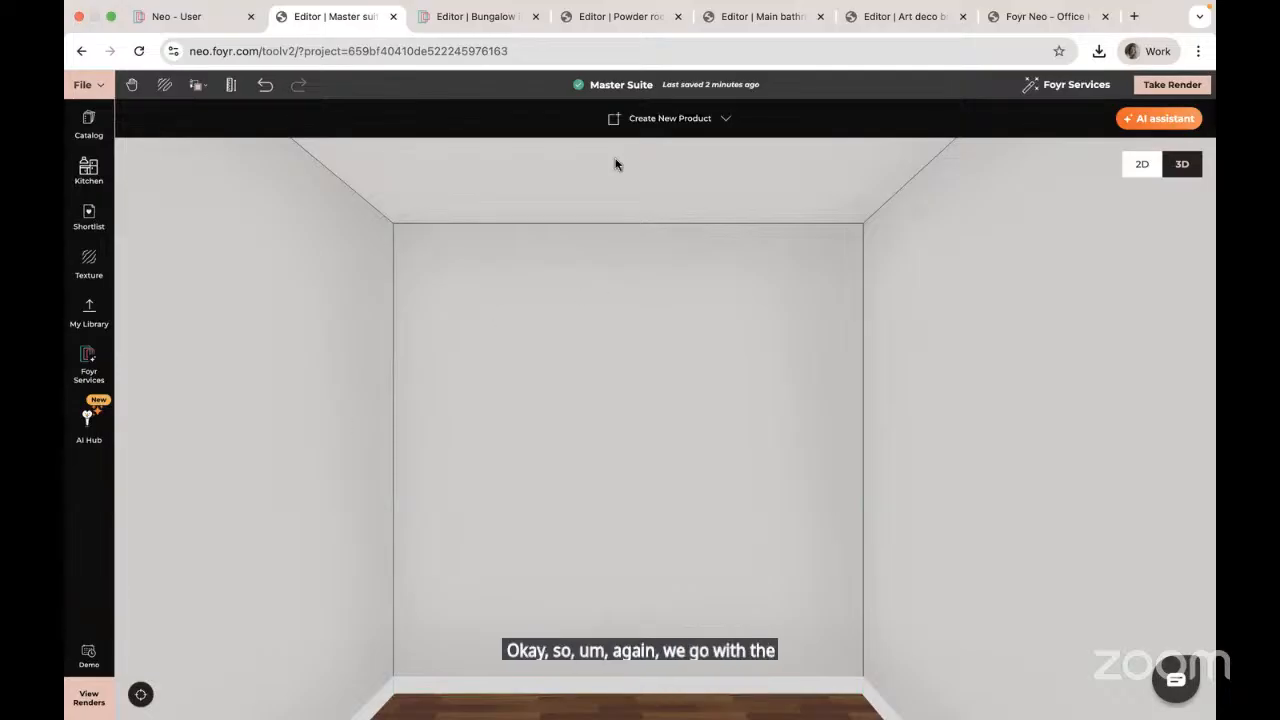
Step: Start a custom product and trace a rectangle covering the whole back wall
{"action": "left_click", "coordinate": [640, 121]}
{"action": "left_click", "coordinate": [669, 159]}
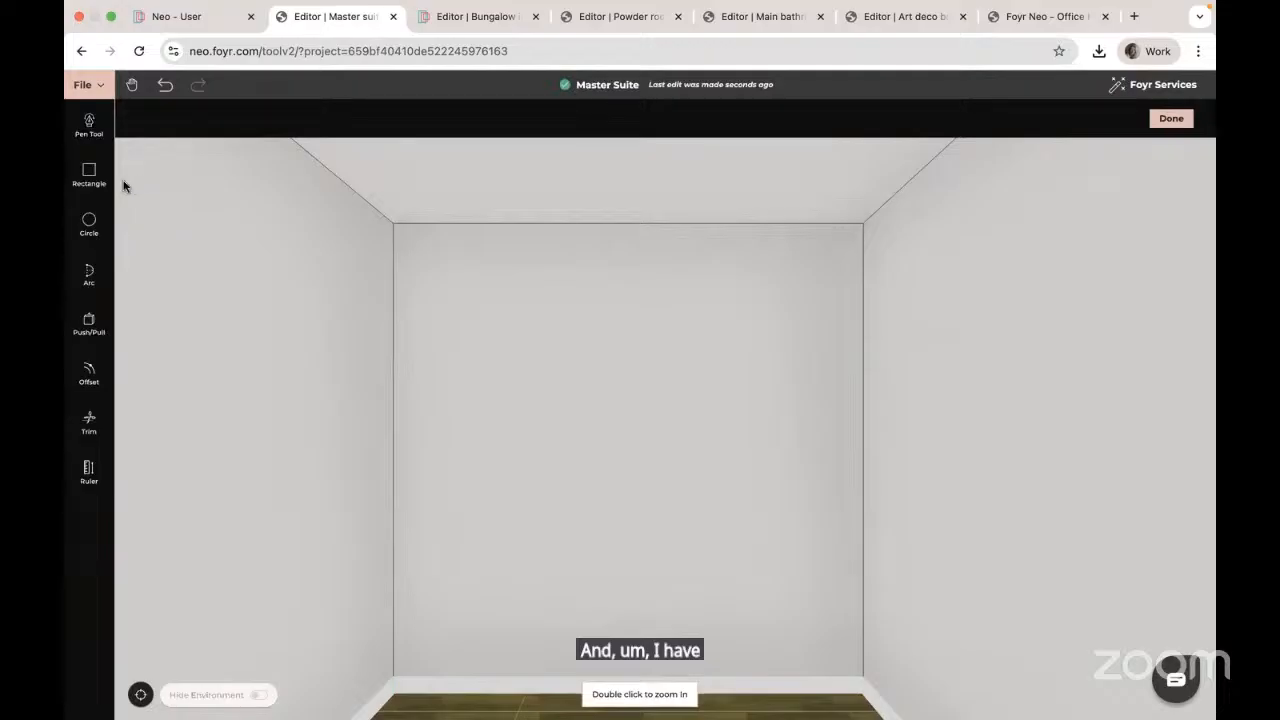
{"action": "left_click", "coordinate": [89, 175]}
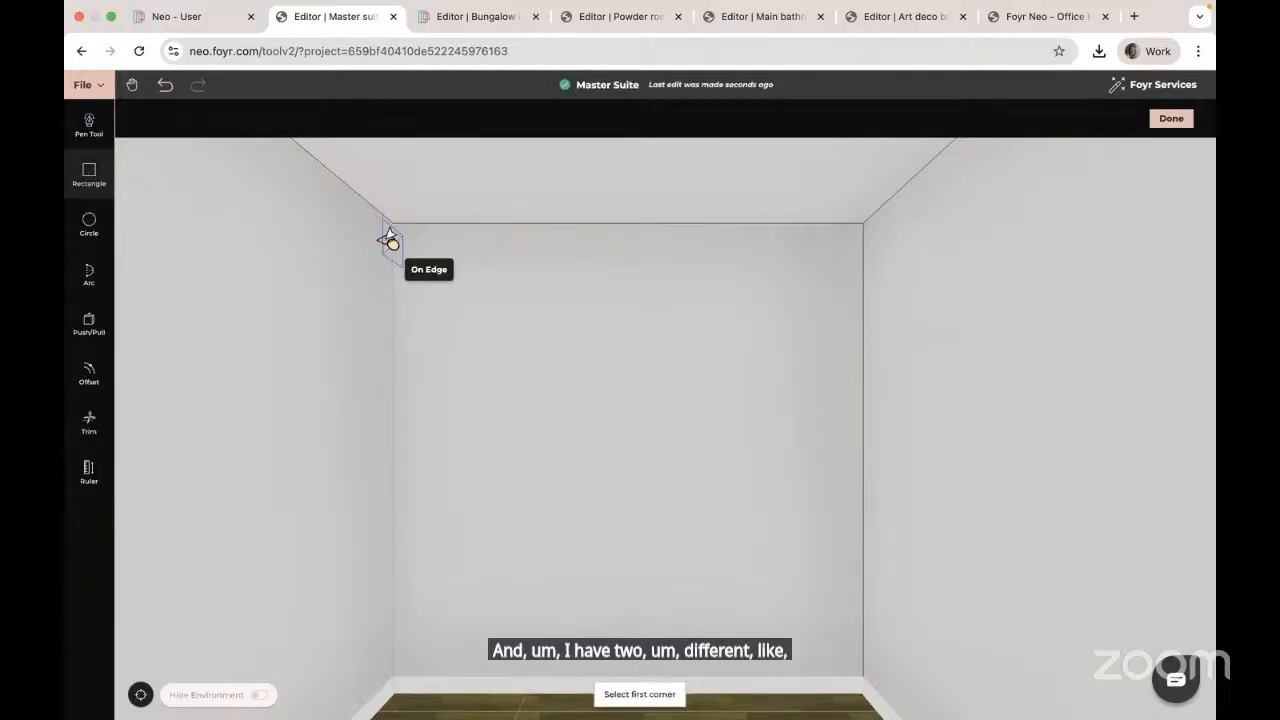
{"action": "left_click", "coordinate": [394, 223]}
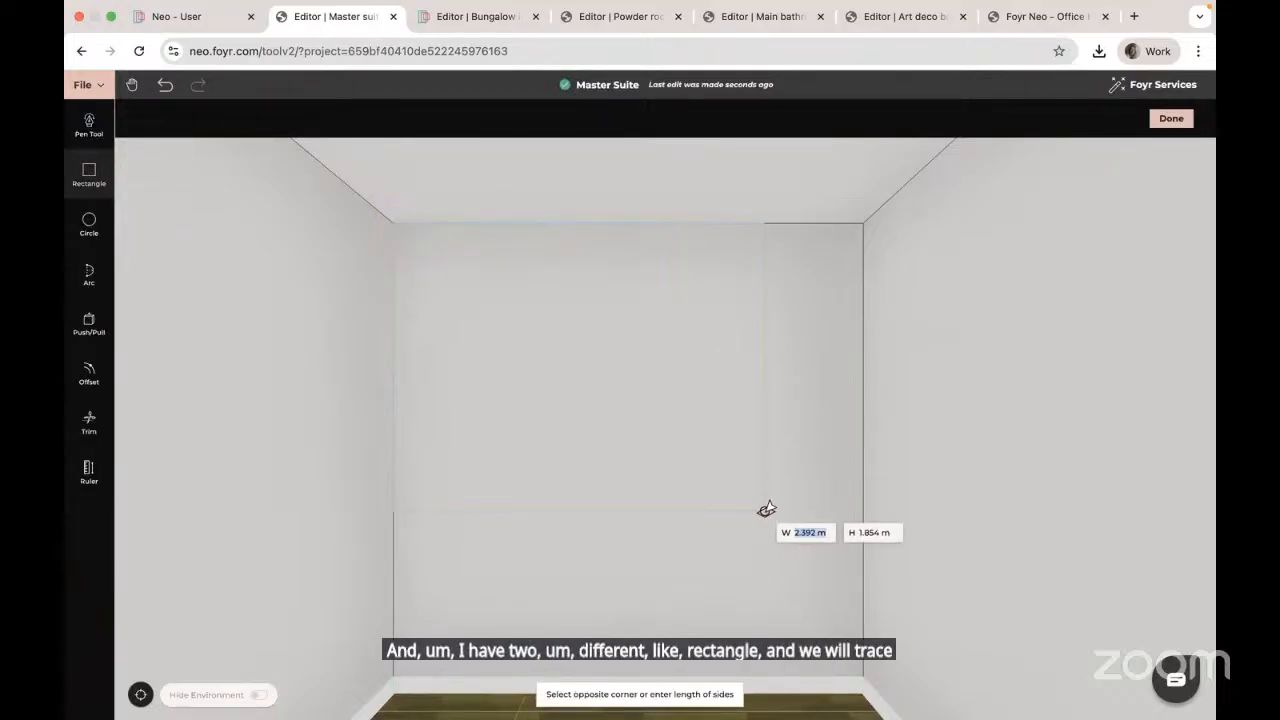
{"action": "left_click", "coordinate": [859, 682]}
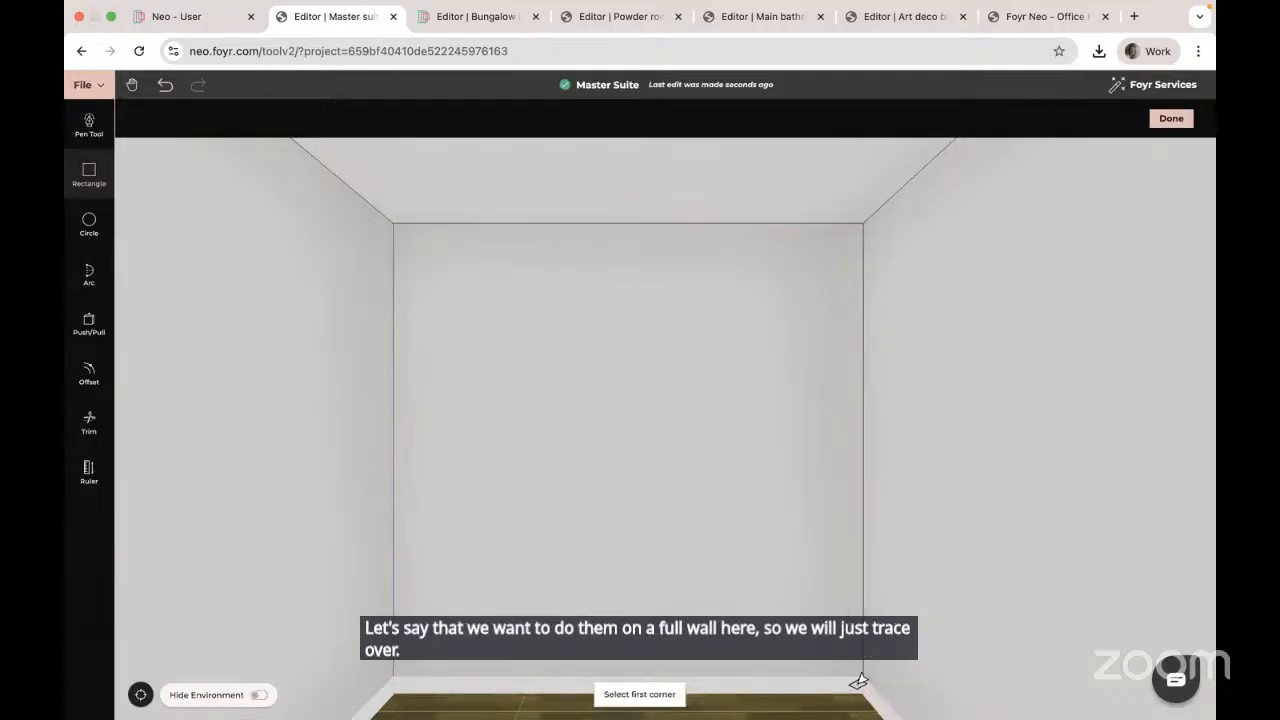
{"action": "key", "text": "Escape"}
Step: Return to the room editor, then add and delete a baseboard on the wall's bottom edge
{"action": "left_click", "coordinate": [1172, 120]}
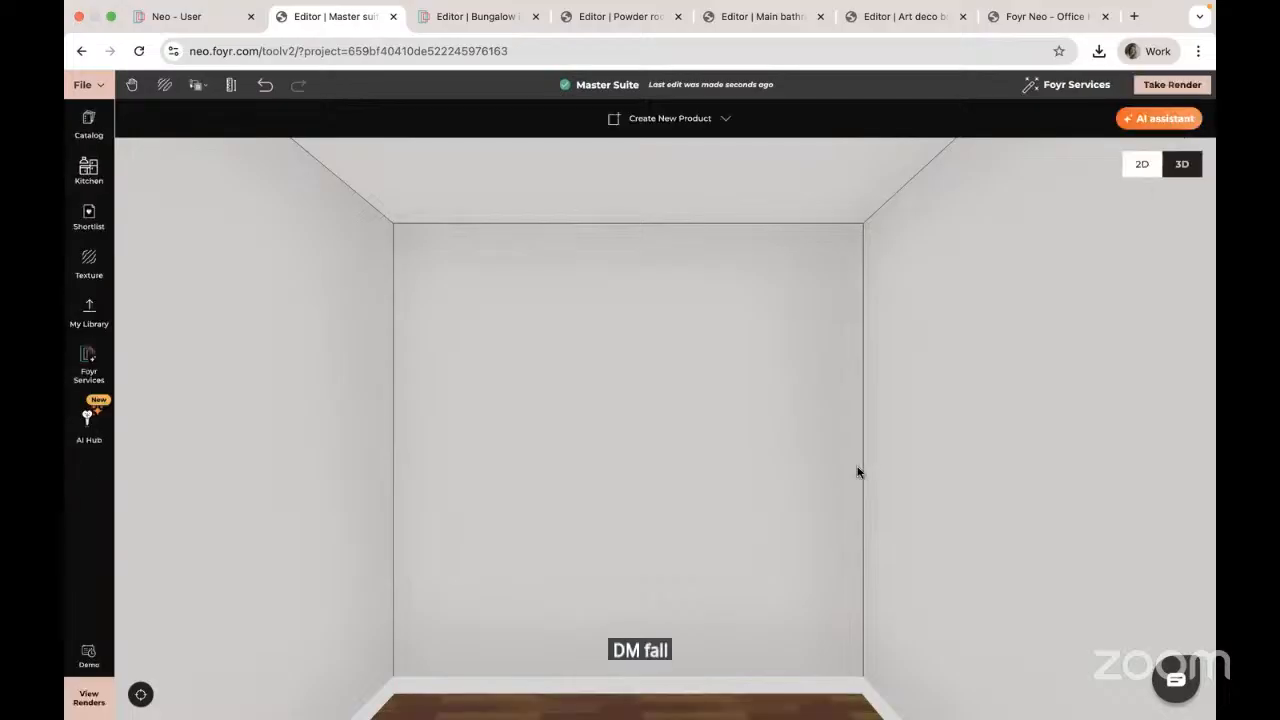
{"action": "left_click", "coordinate": [840, 688]}
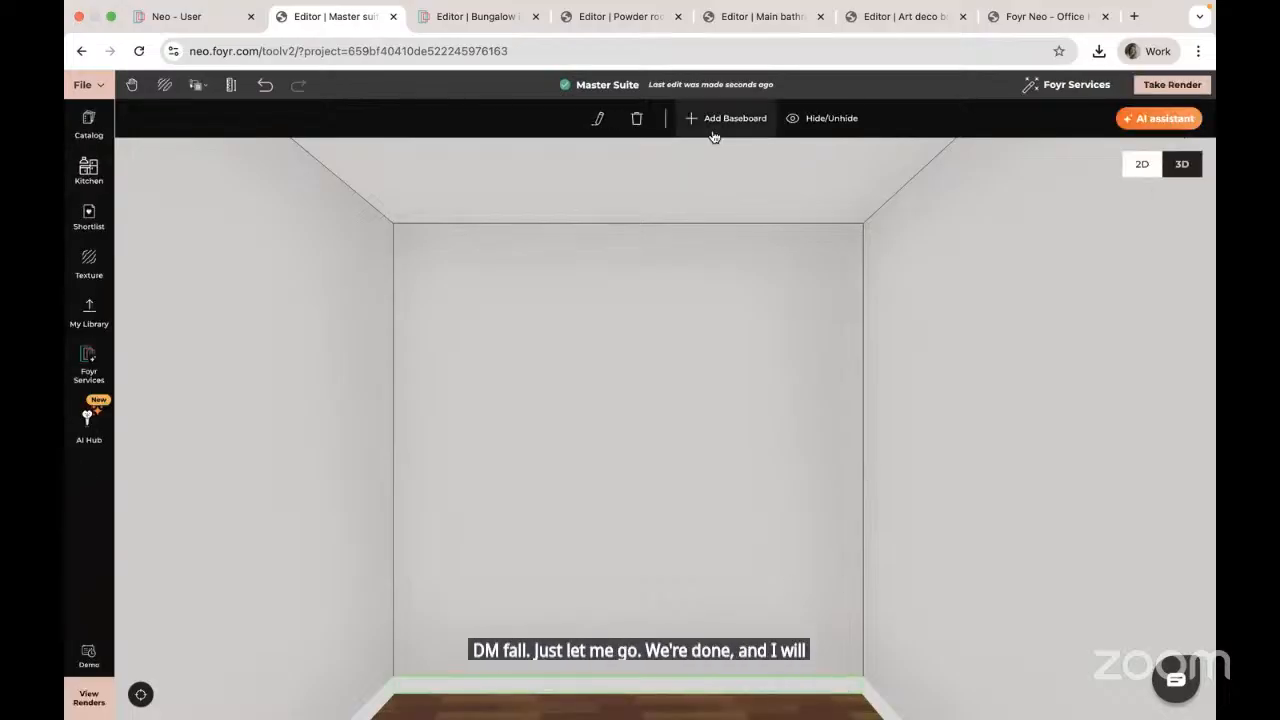
{"action": "left_click", "coordinate": [824, 121]}
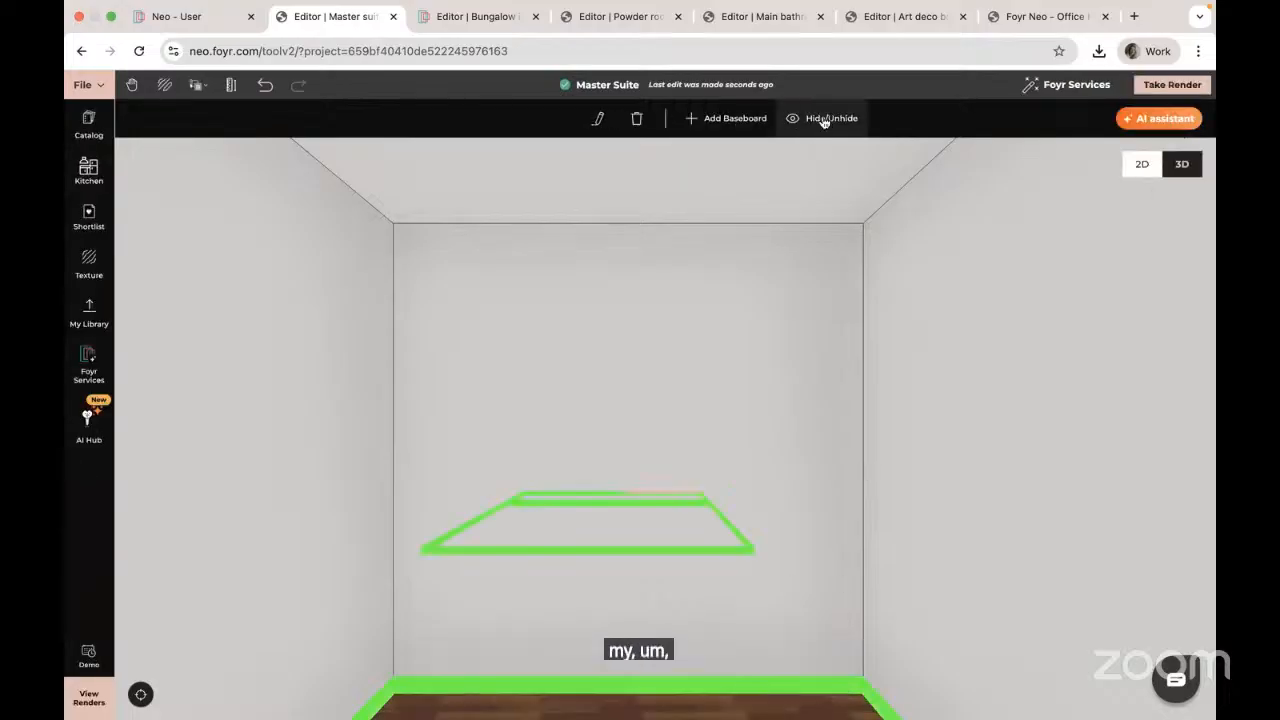
{"action": "left_click", "coordinate": [636, 120]}
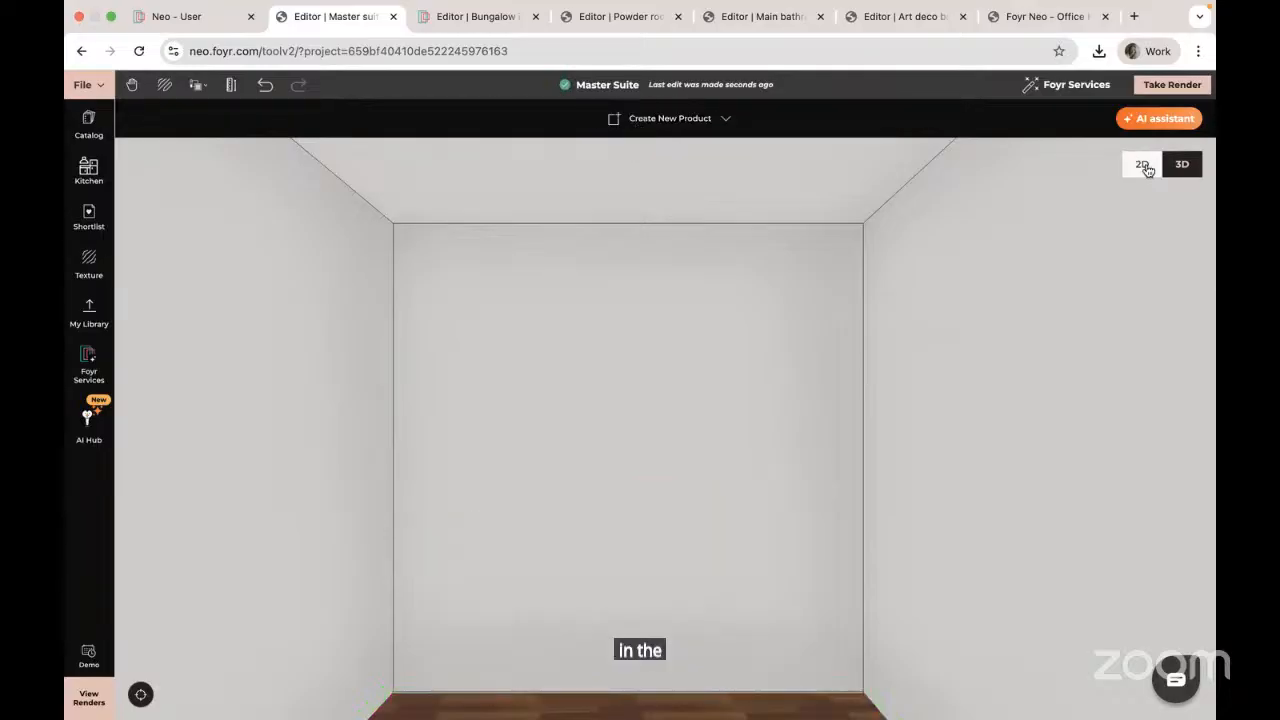
Step: Put the Master Suite's back wall into Modify mode with the outdoor environment hidden
{"action": "left_click", "coordinate": [724, 313]}
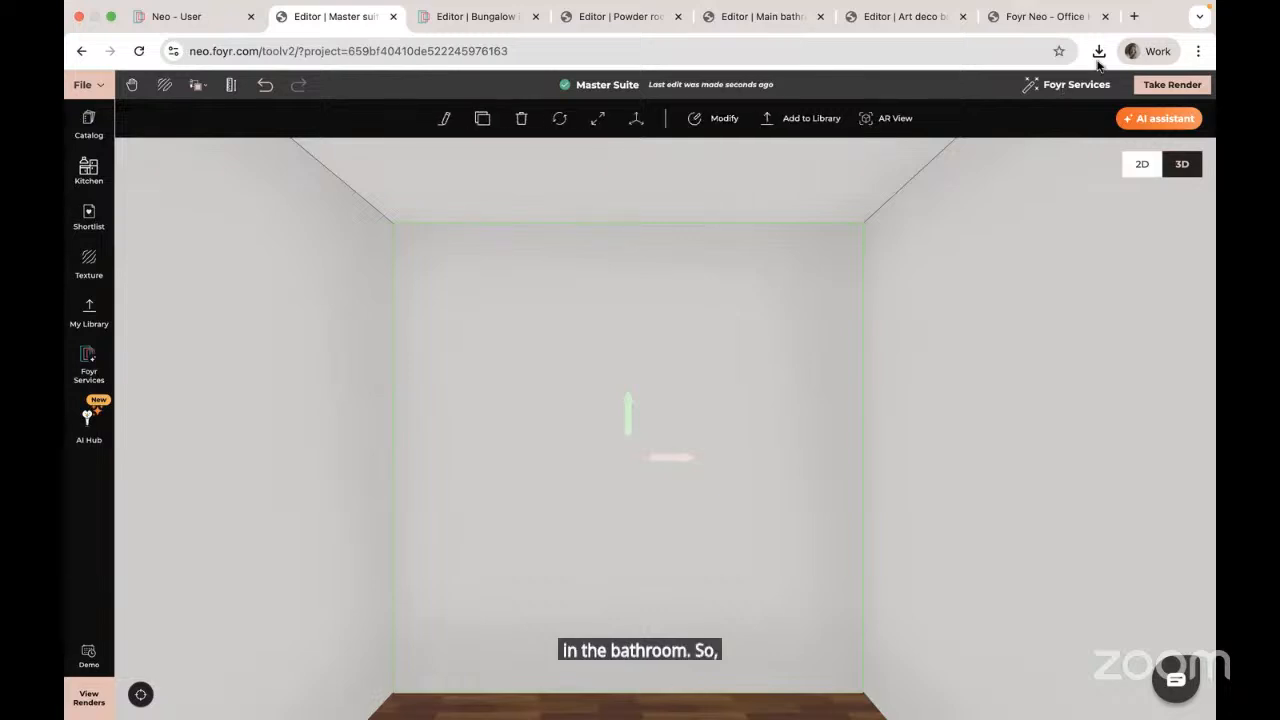
{"action": "left_click", "coordinate": [718, 120]}
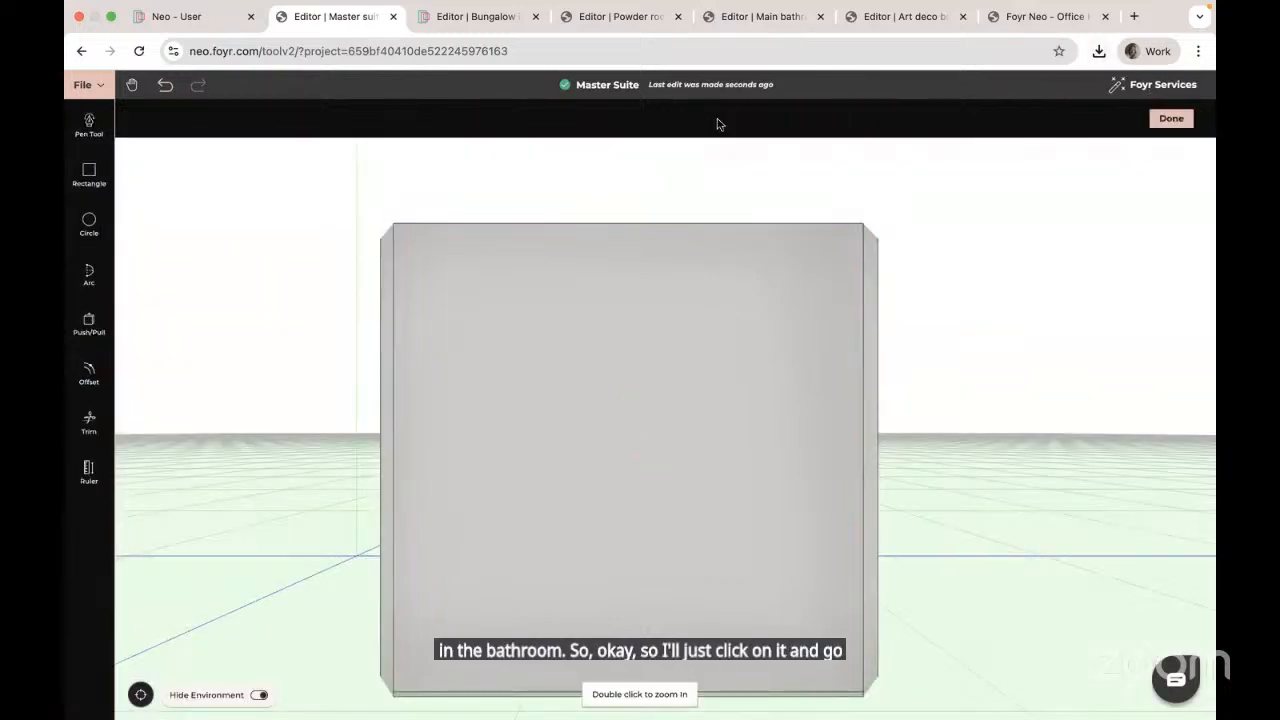
{"action": "left_click", "coordinate": [259, 695]}
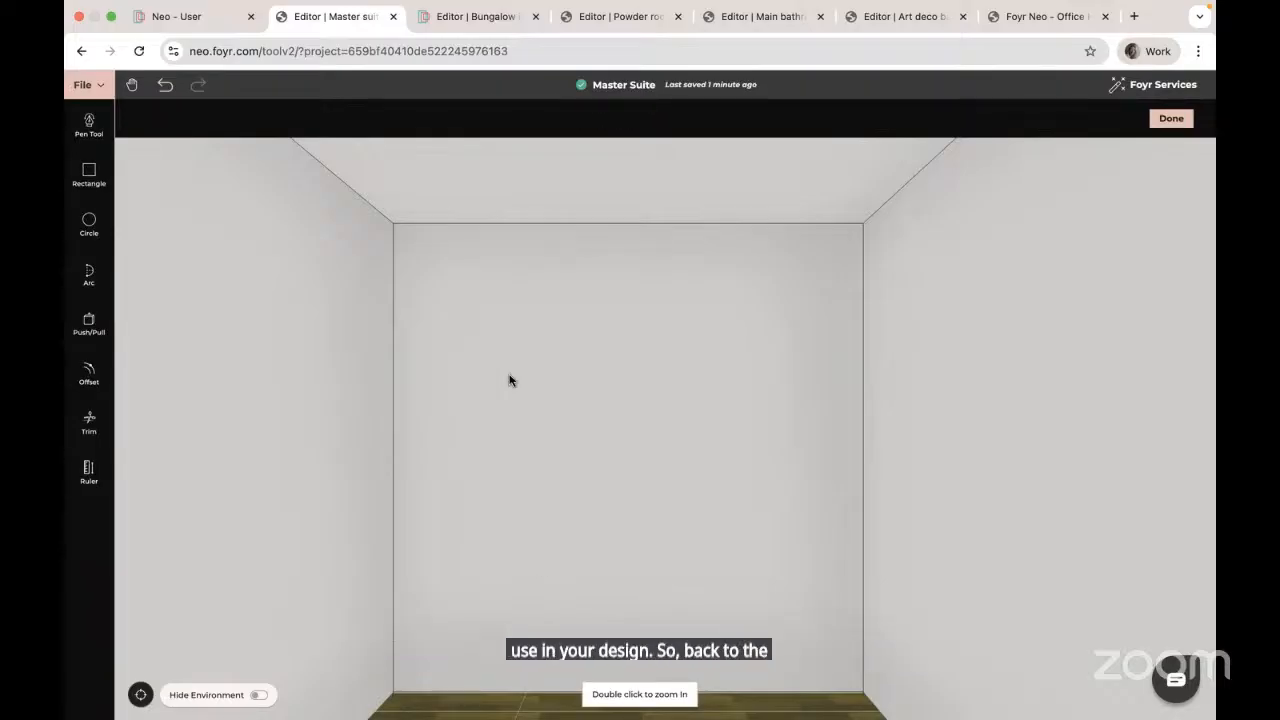
{"action": "left_click_drag", "start_coordinate": [677, 446], "coordinate": [595, 447]}
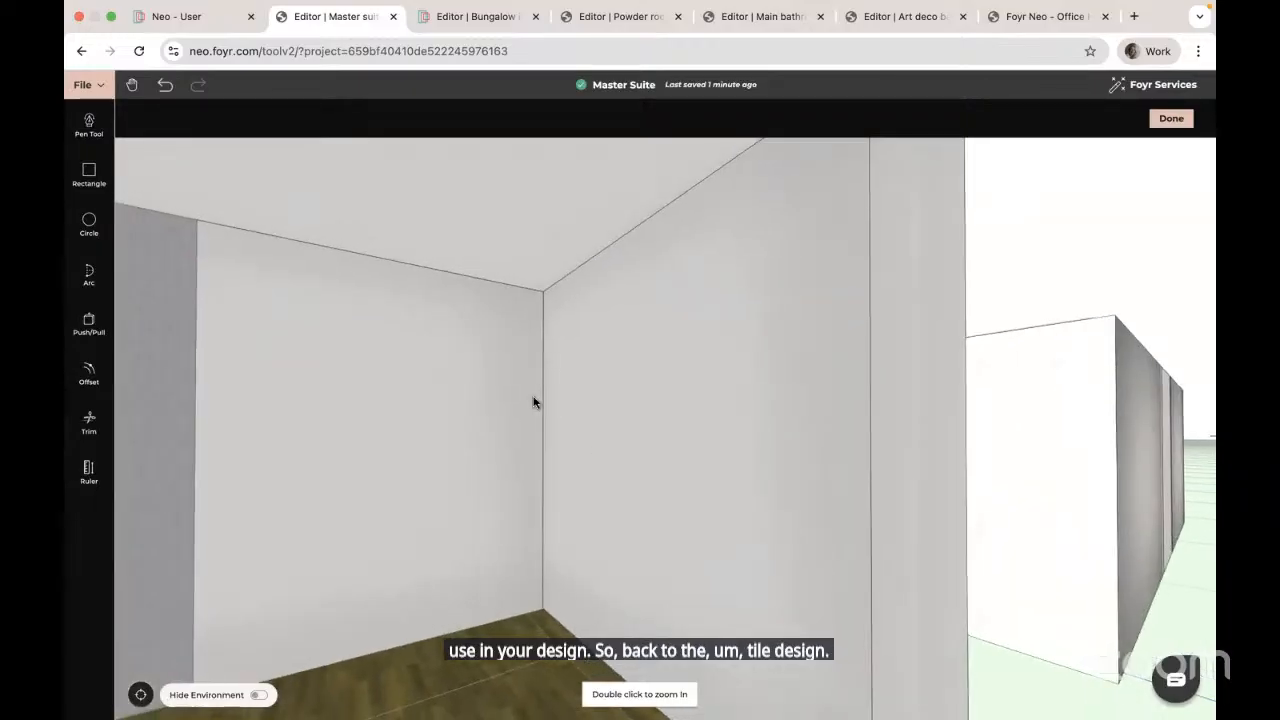
{"action": "left_click", "coordinate": [89, 318]}
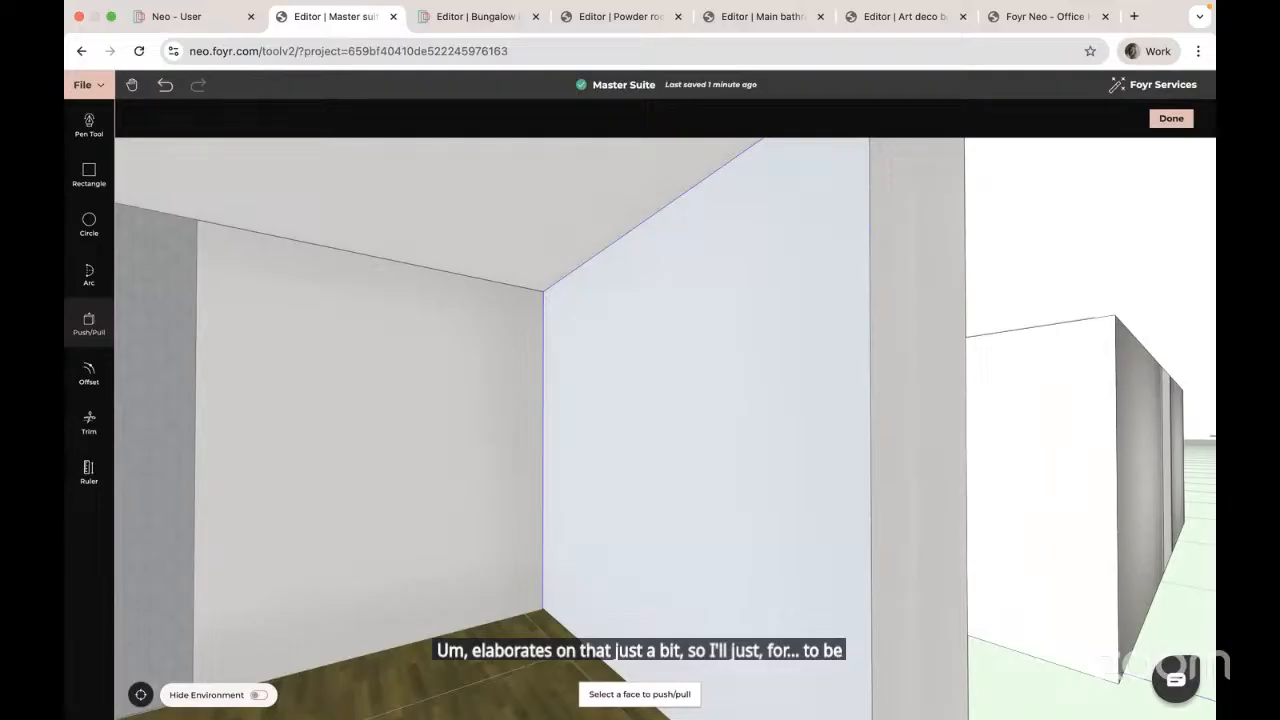
{"action": "left_click", "coordinate": [600, 340]}
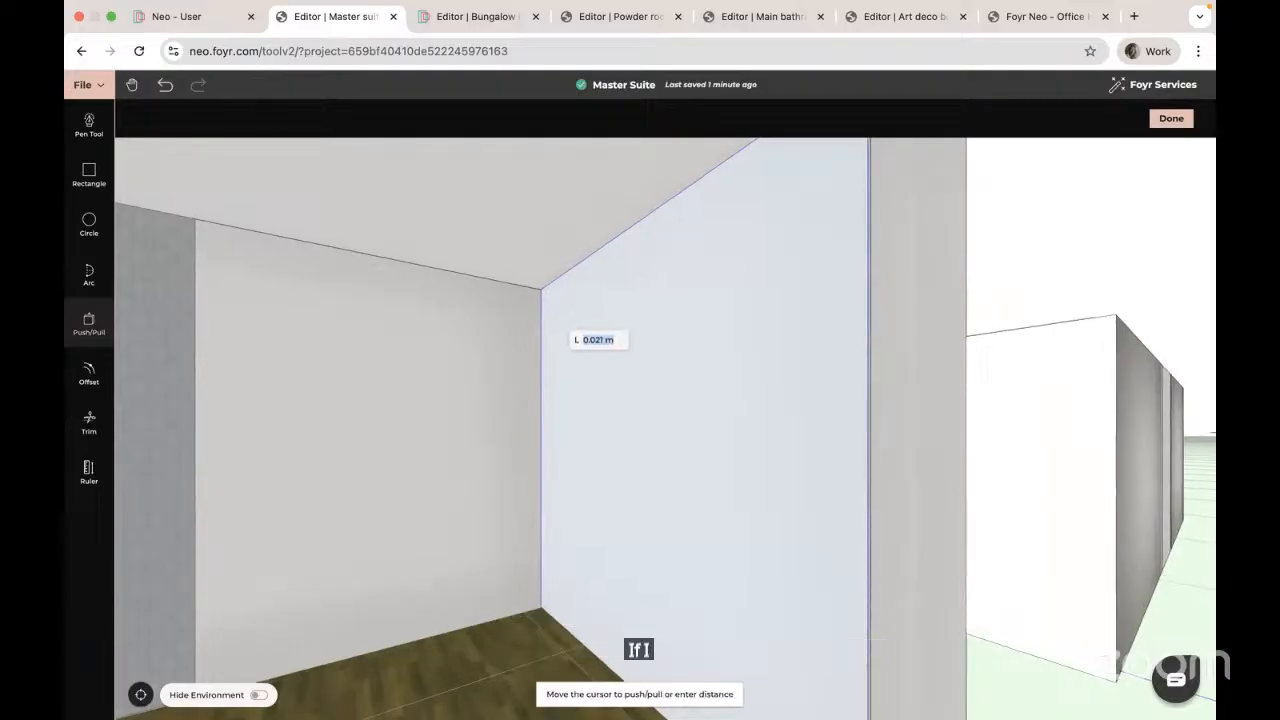
{"action": "key", "text": "Escape"}
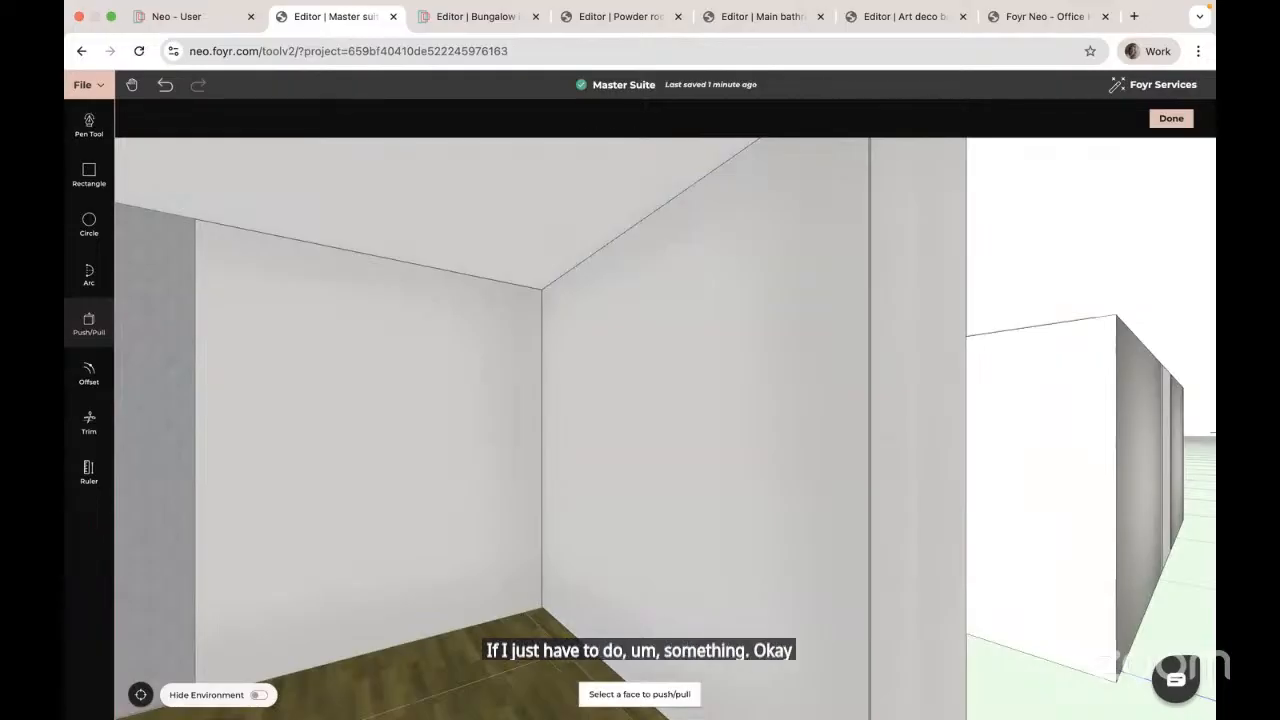
{"action": "key", "text": "Escape"}
{"action": "left_click_drag", "start_coordinate": [640, 430], "coordinate": [650, 430]}
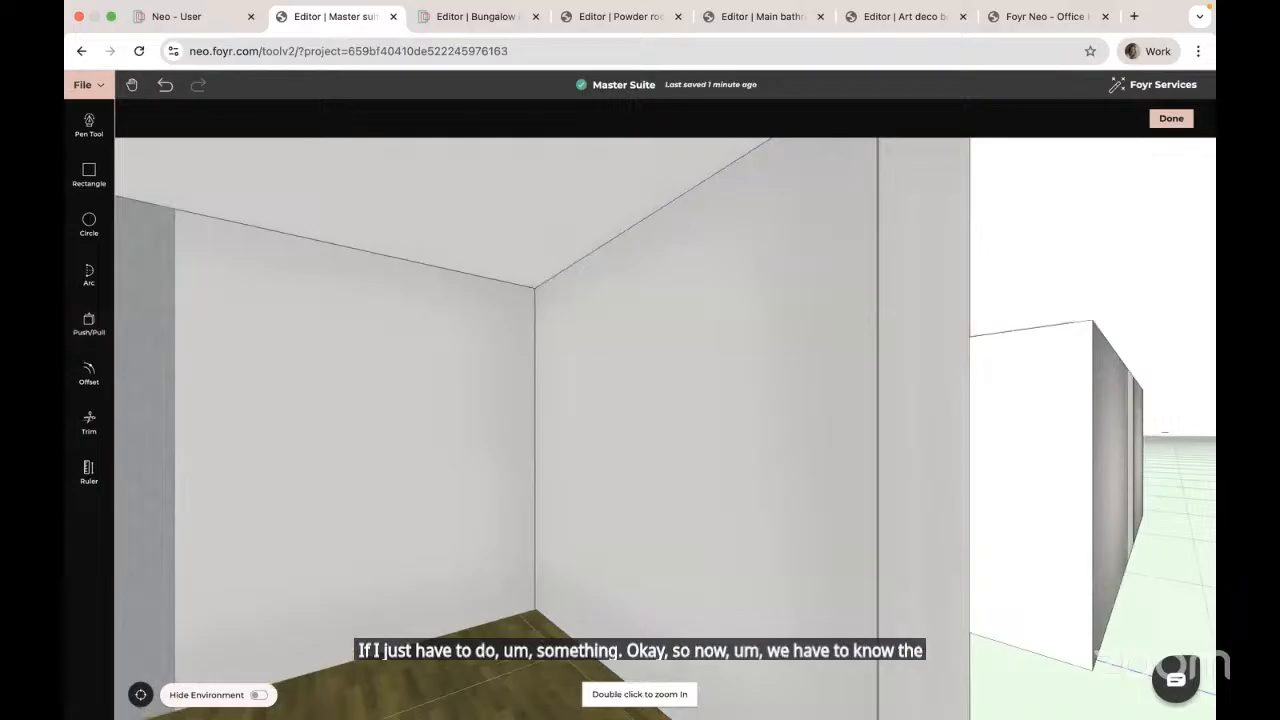
{"action": "left_click_drag", "start_coordinate": [650, 430], "coordinate": [735, 430]}
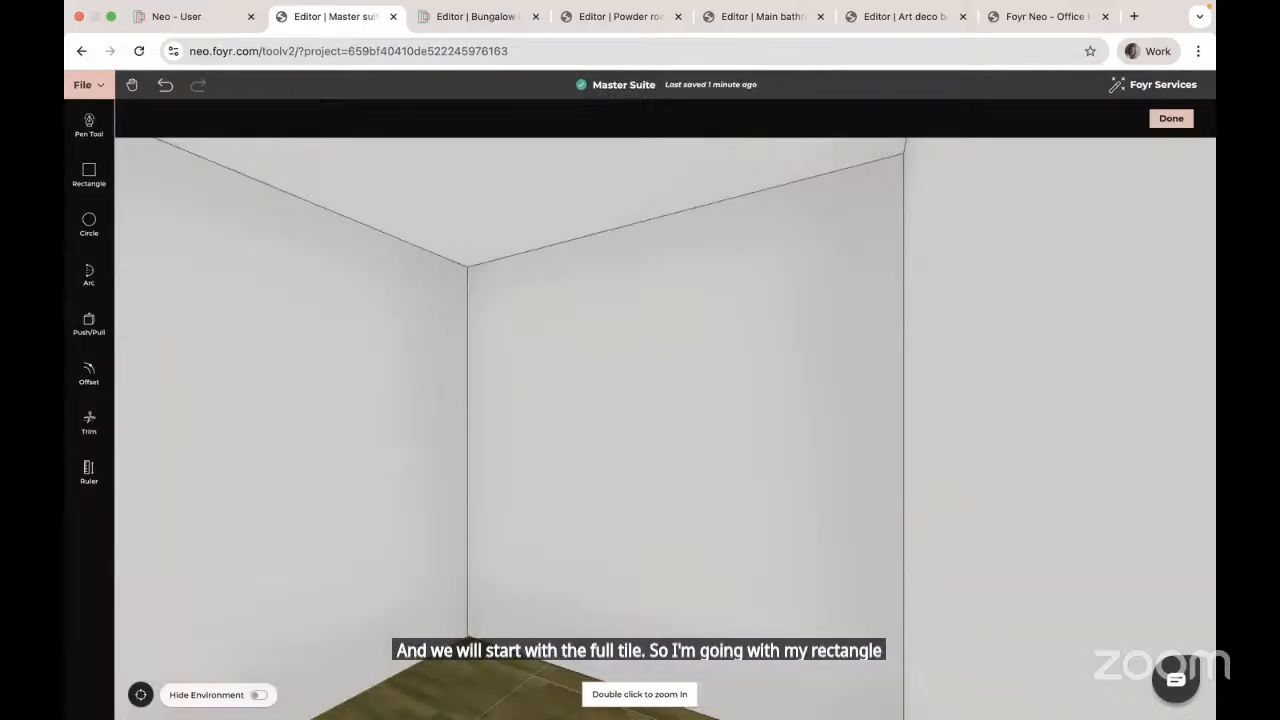
Step: Face the back wall straight on and zoom in with the Rectangle tool ready
{"action": "left_click_drag", "start_coordinate": [660, 430], "coordinate": [740, 434]}
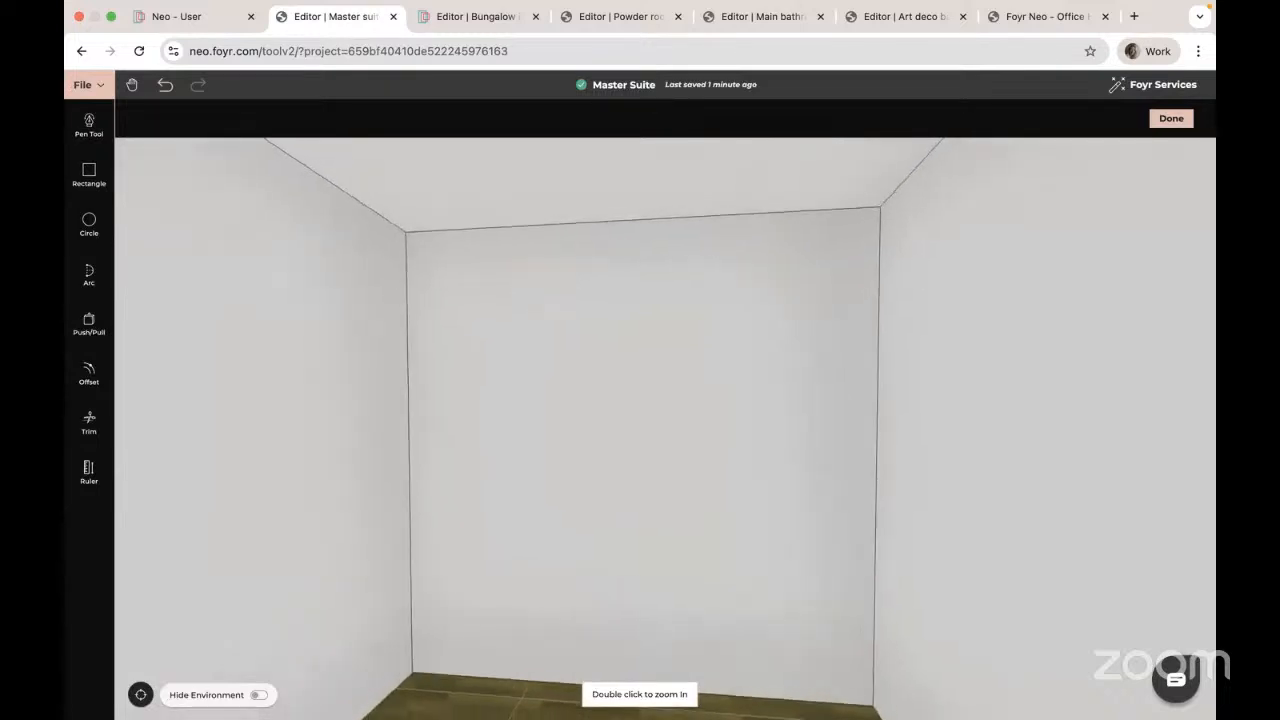
{"action": "left_click_drag", "start_coordinate": [740, 434], "coordinate": [774, 434]}
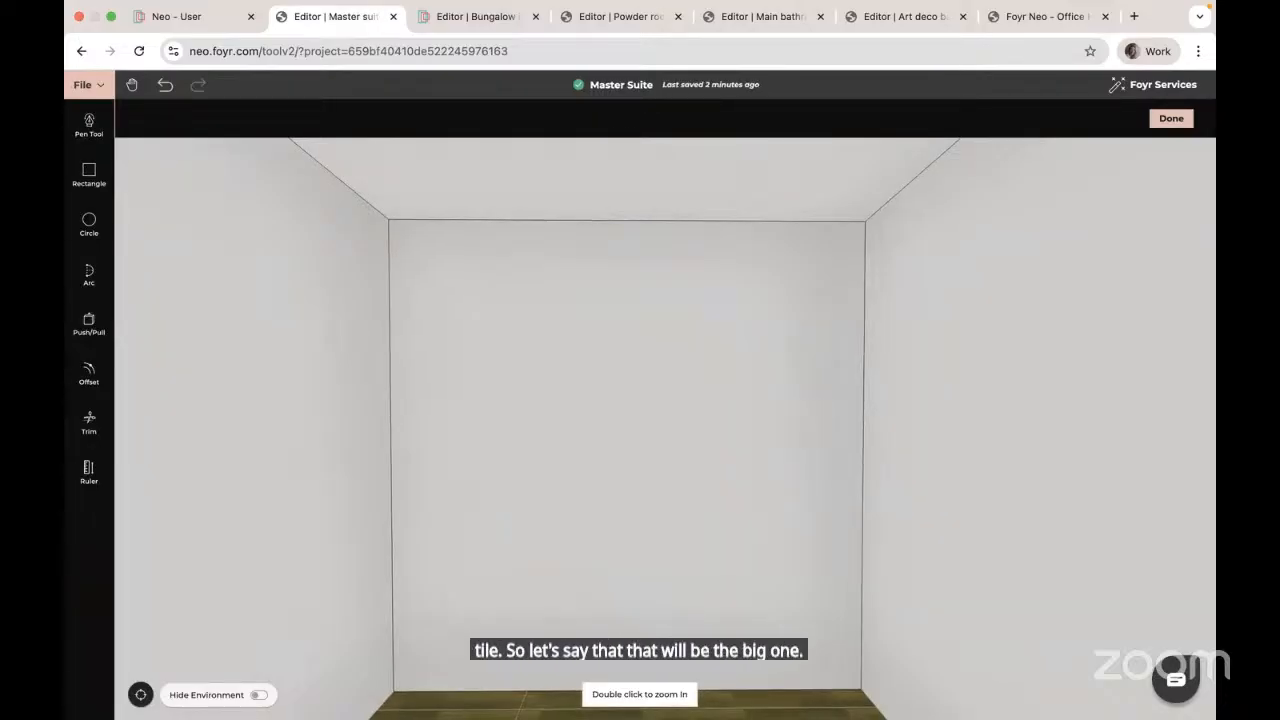
{"action": "left_click", "coordinate": [89, 175]}
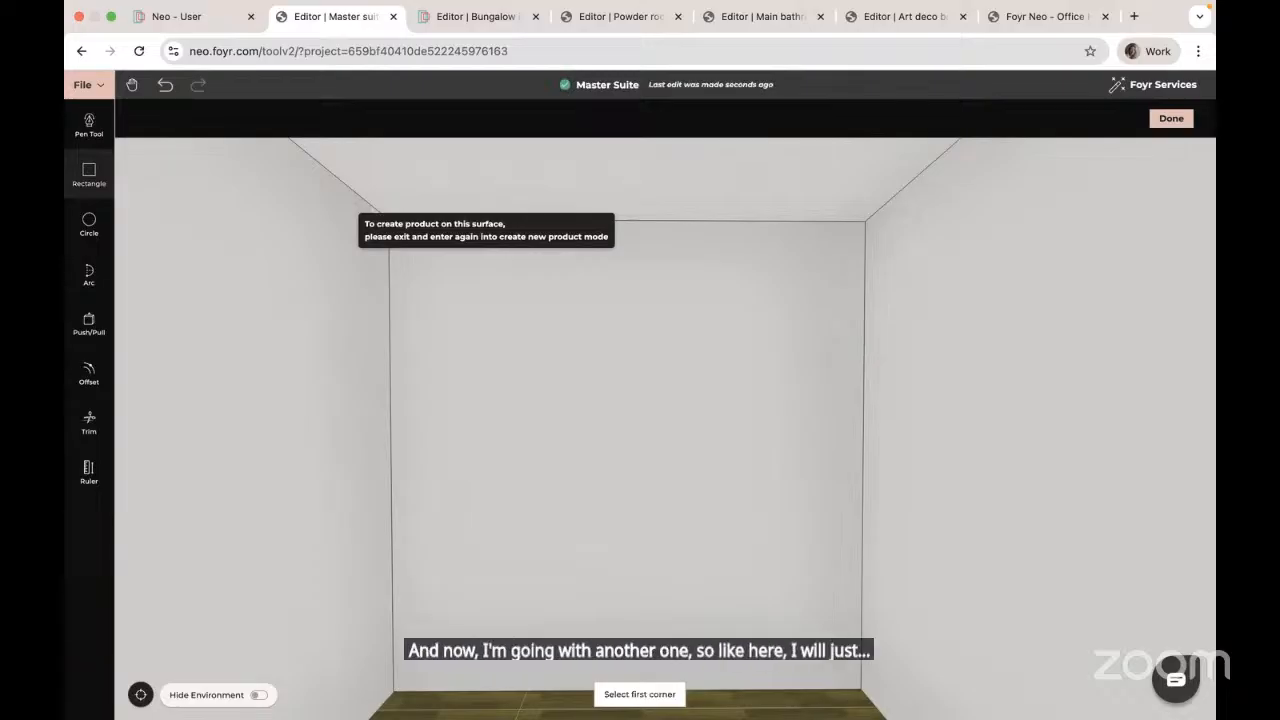
{"action": "scroll", "coordinate": [629, 466], "scroll_direction": "up", "scroll_amount": 3}
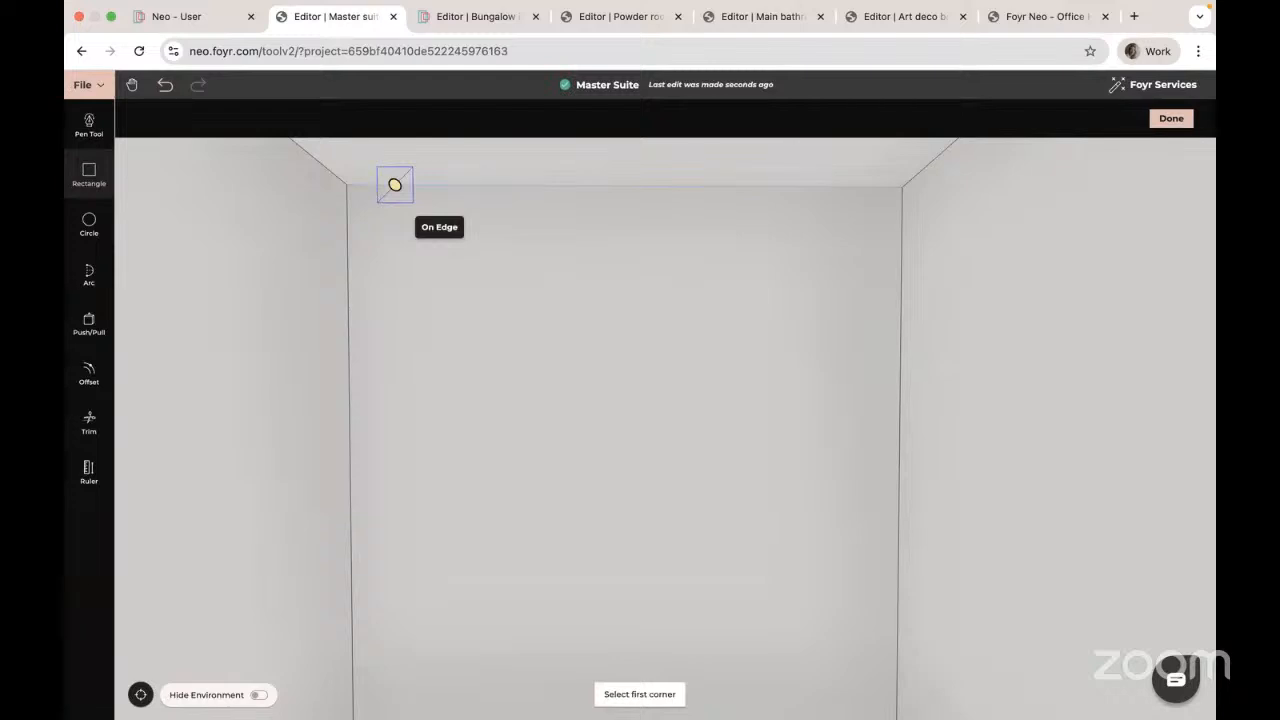
Step: Draw the first top-row tile from the wall's top-left corner, discarding a misdrawn second rectangle
{"action": "left_click", "coordinate": [346, 184]}
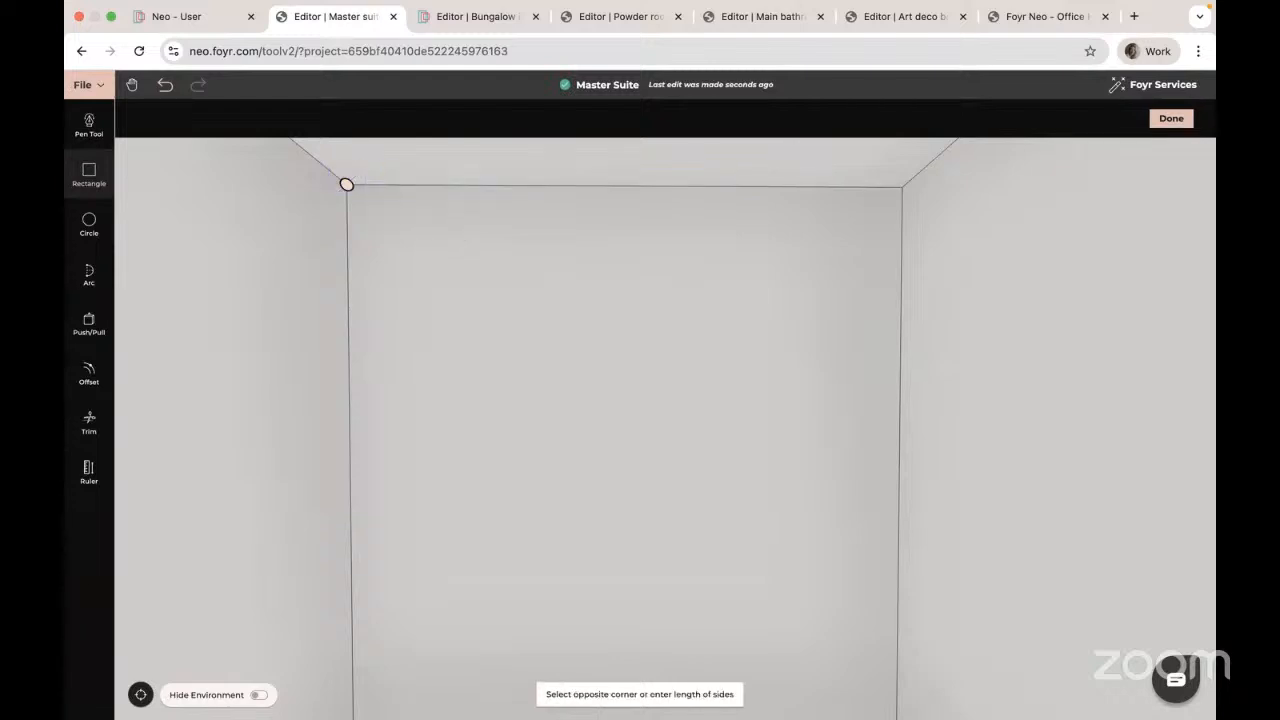
{"action": "left_click", "coordinate": [568, 296]}
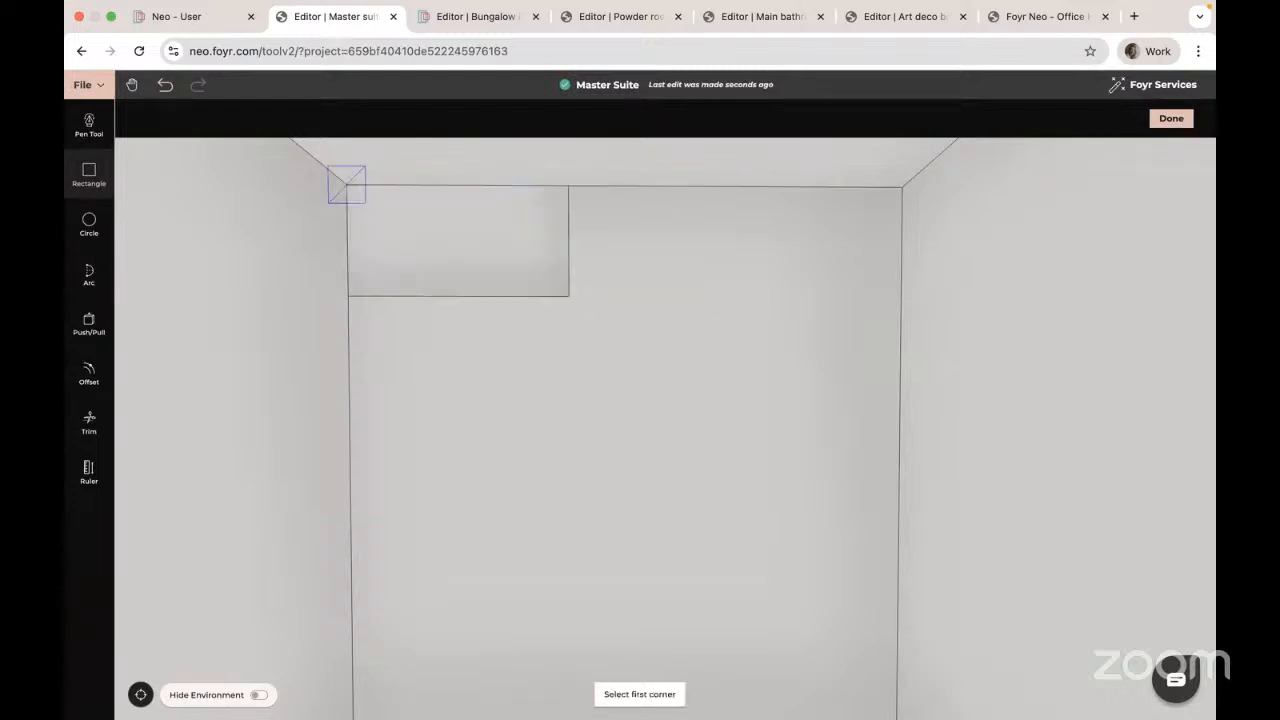
{"action": "left_click", "coordinate": [569, 186]}
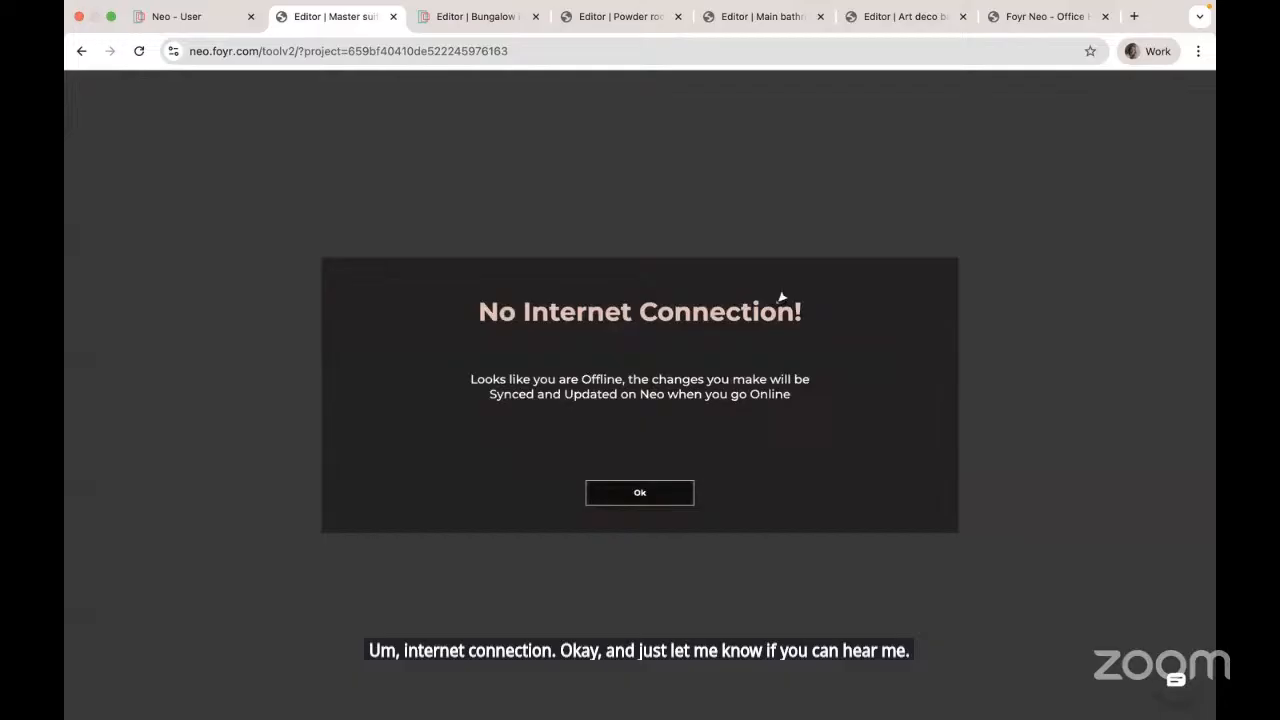
{"action": "left_click", "coordinate": [627, 492]}
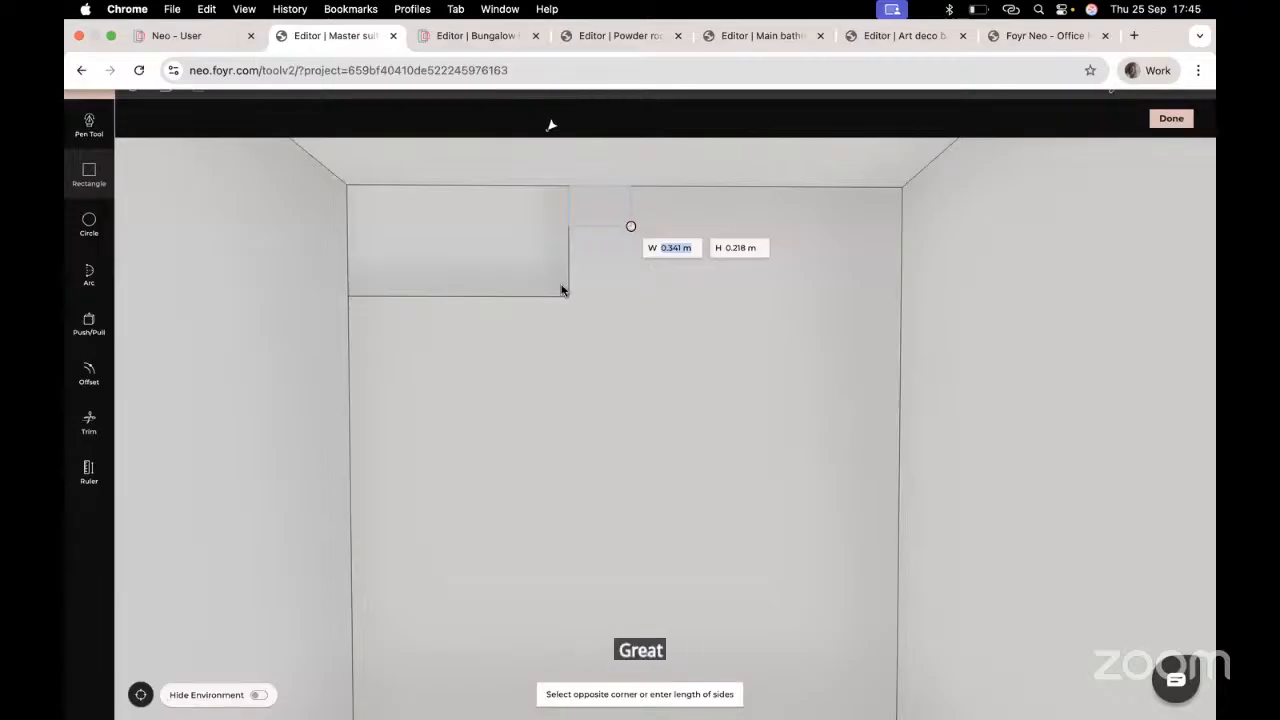
{"action": "key", "text": "Escape"}
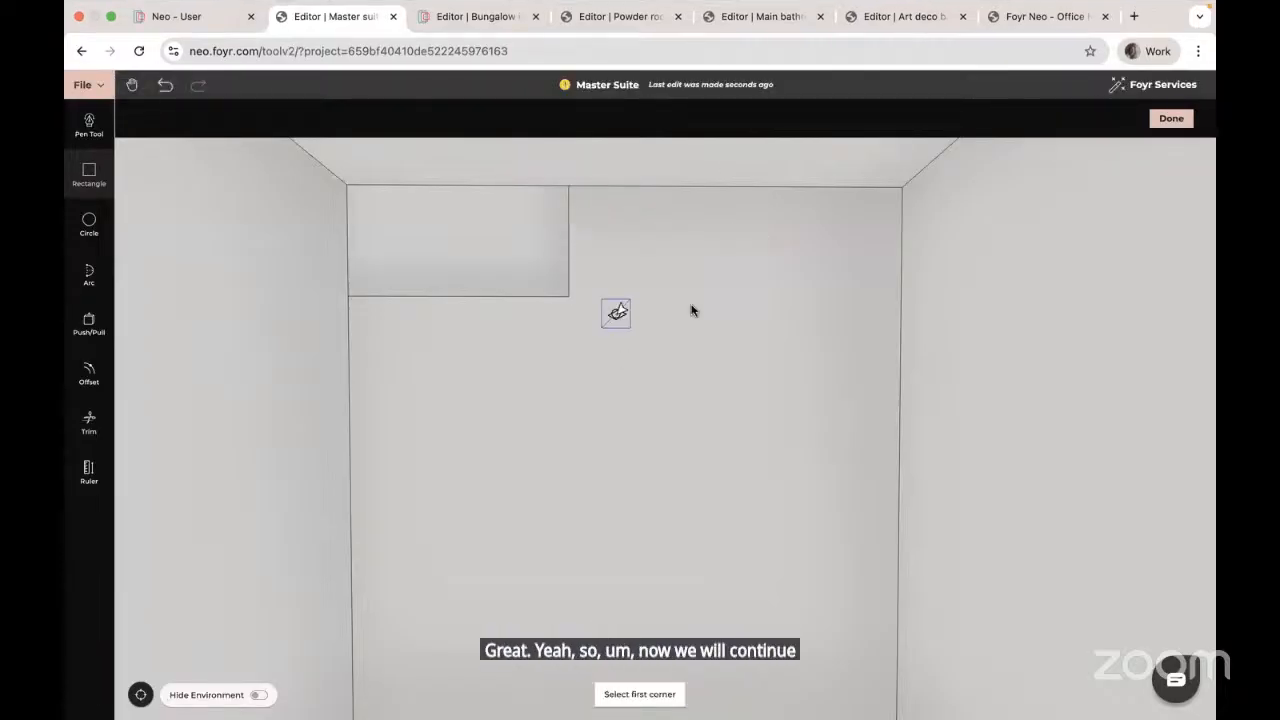
{"action": "left_click", "coordinate": [569, 186]}
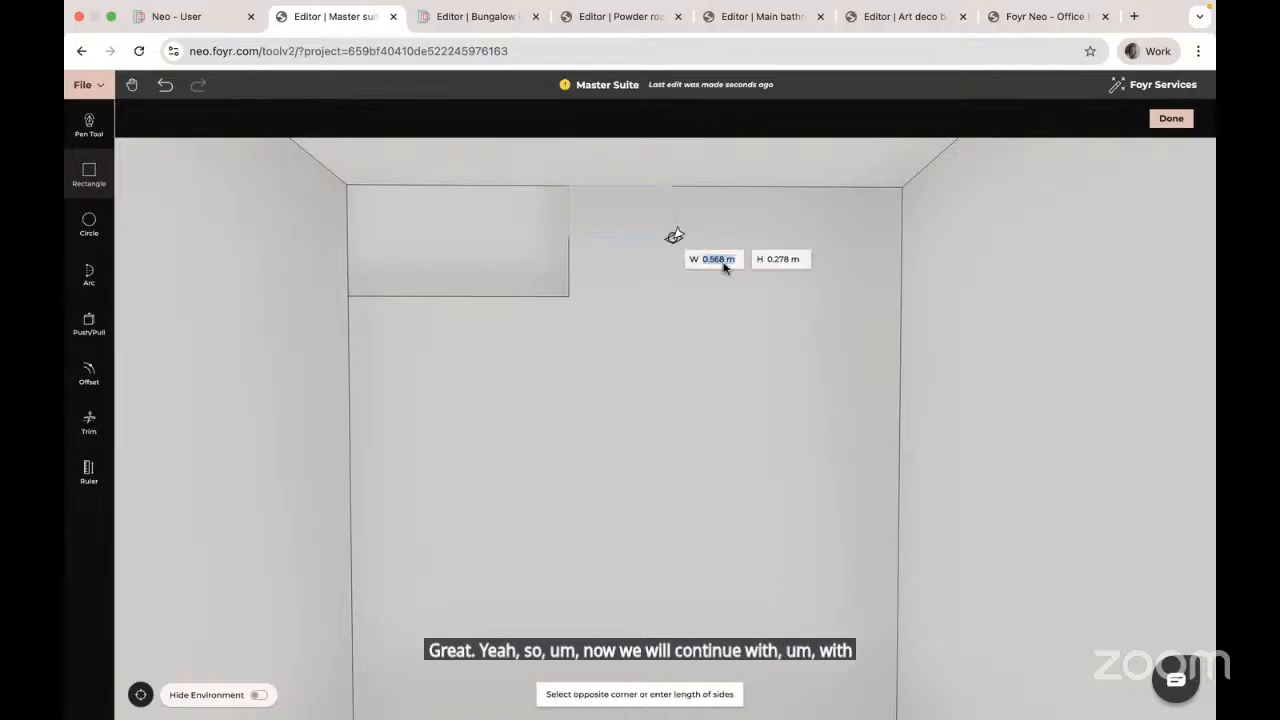
{"action": "left_click", "coordinate": [790, 296]}
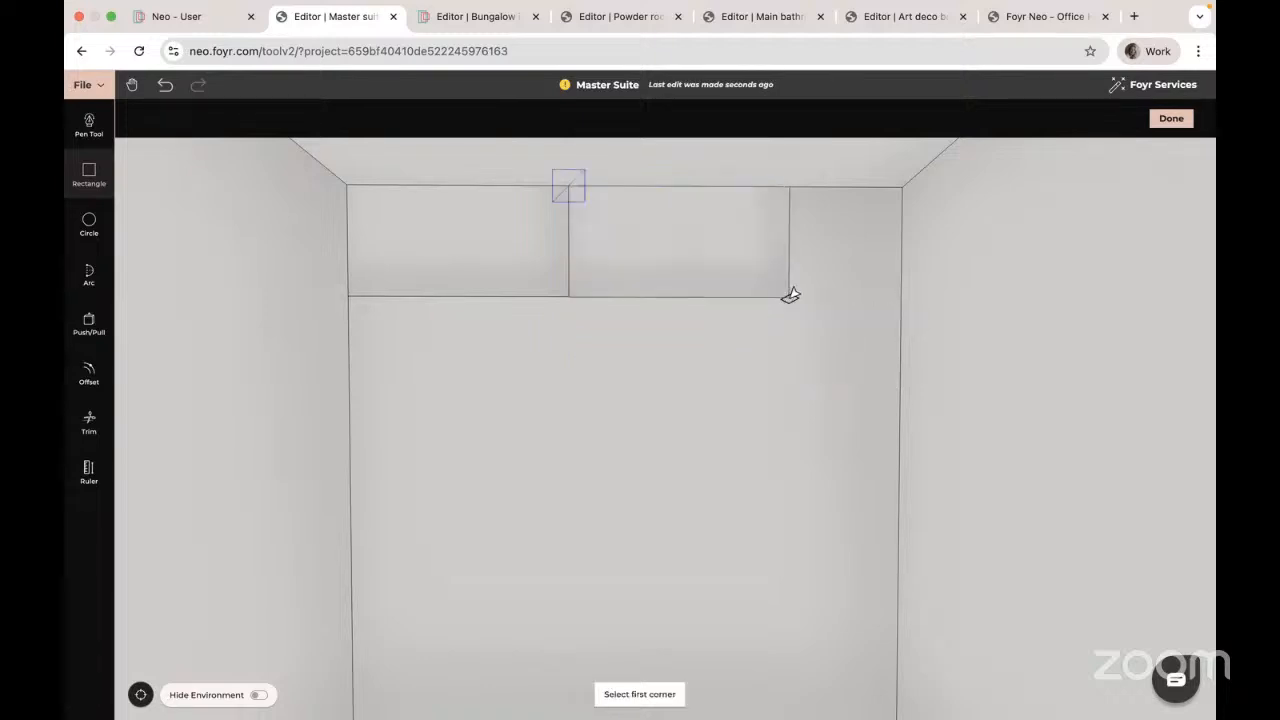
{"action": "left_click", "coordinate": [166, 86]}
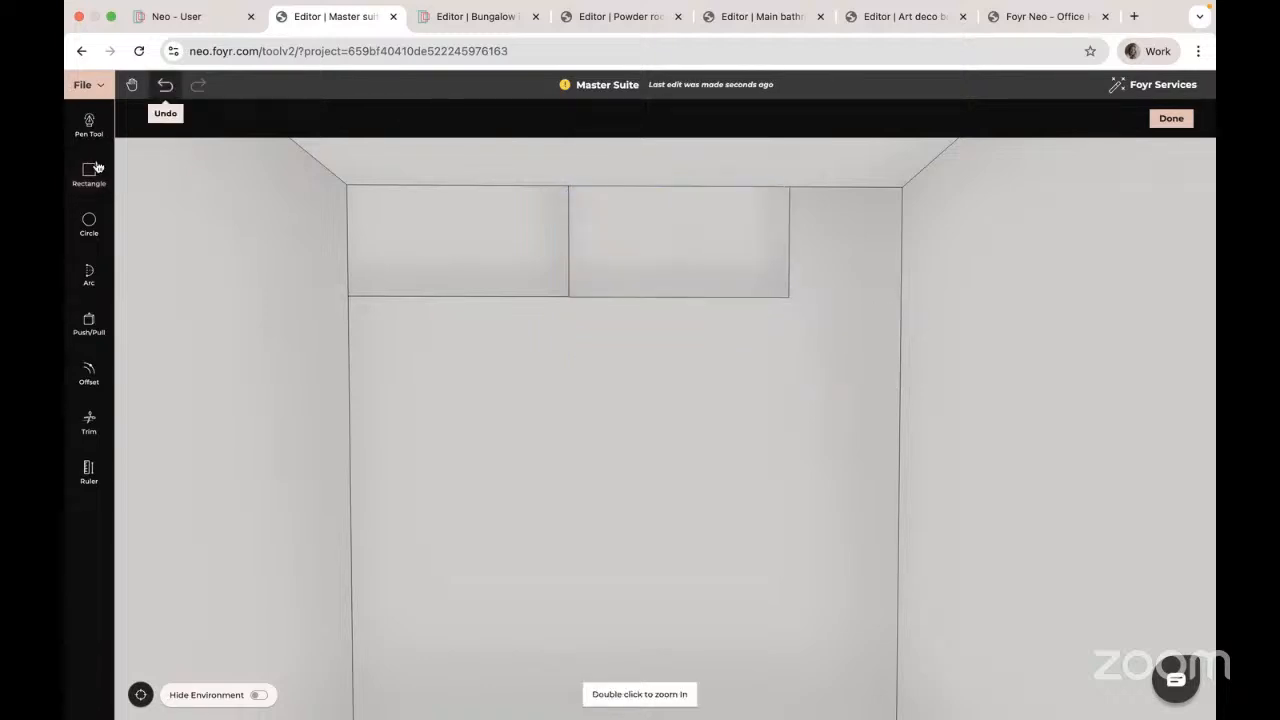
{"action": "left_click", "coordinate": [89, 172]}
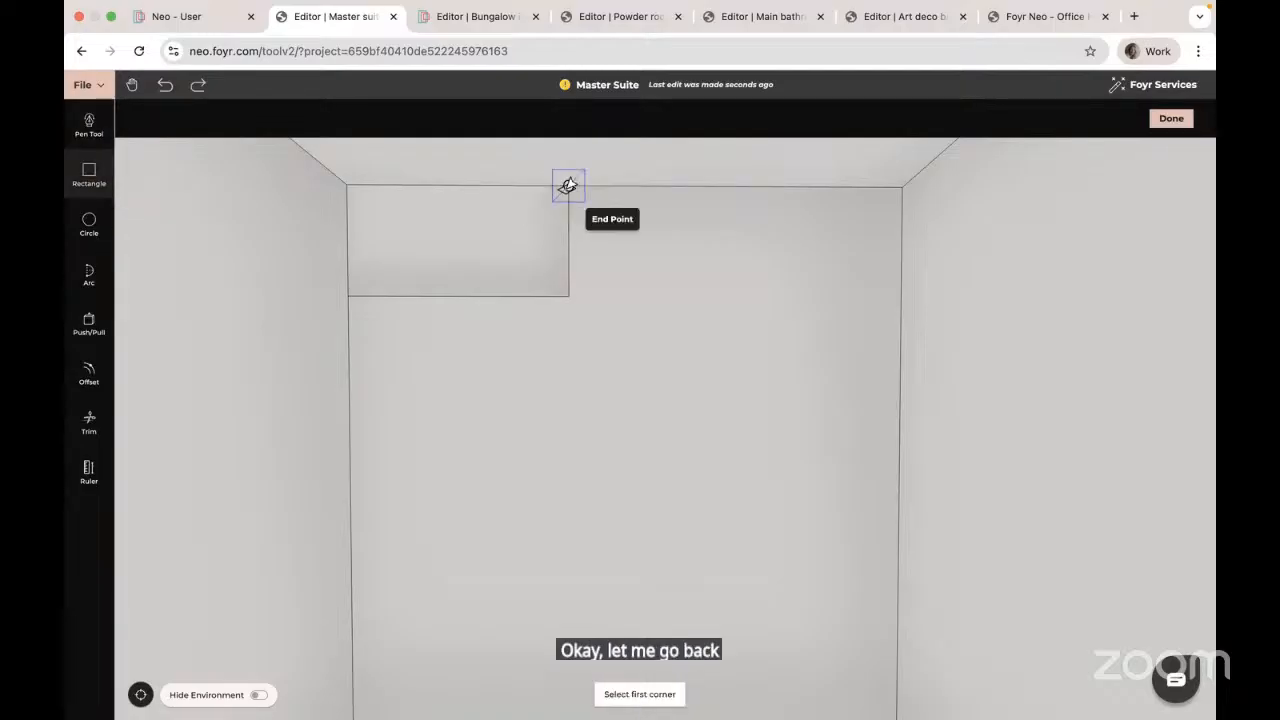
Step: Add a 1.2 × 0.6 m tile beside it and a narrow filler to the right edge
{"action": "left_click", "coordinate": [565, 185]}
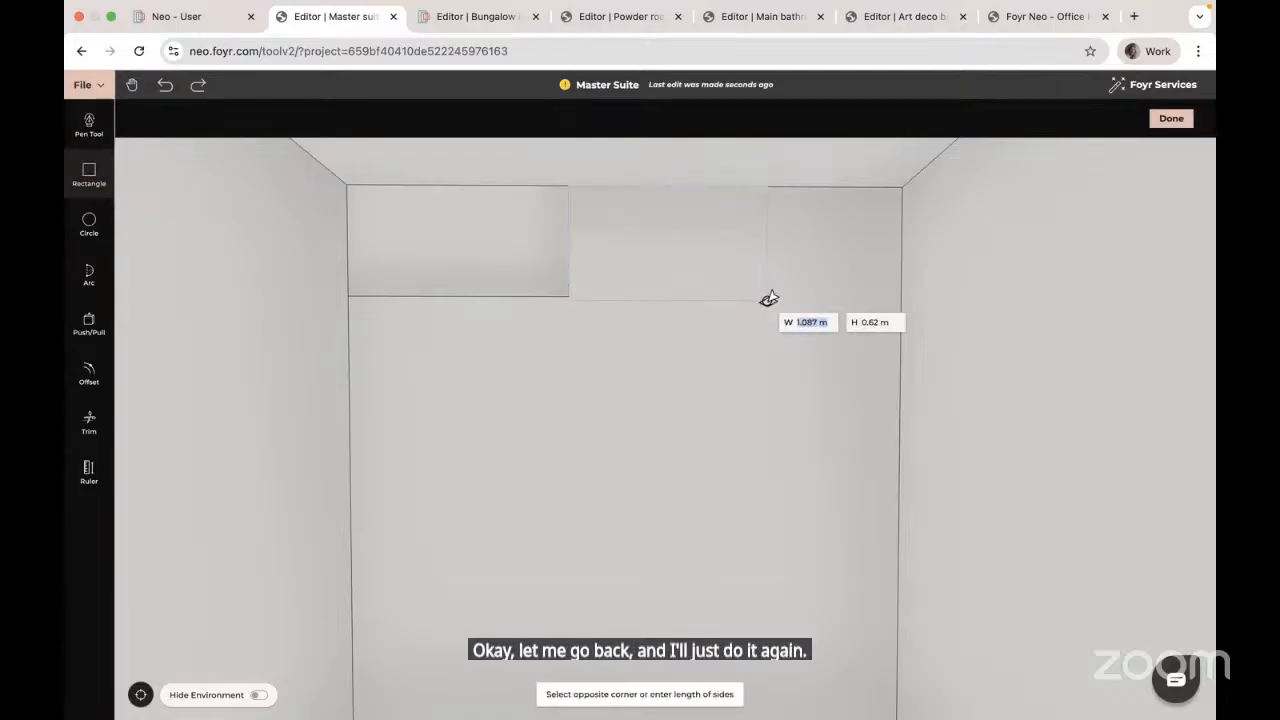
{"action": "type", "text": "1.2"}
{"action": "key", "text": "Tab"}
{"action": "type", "text": "0"}
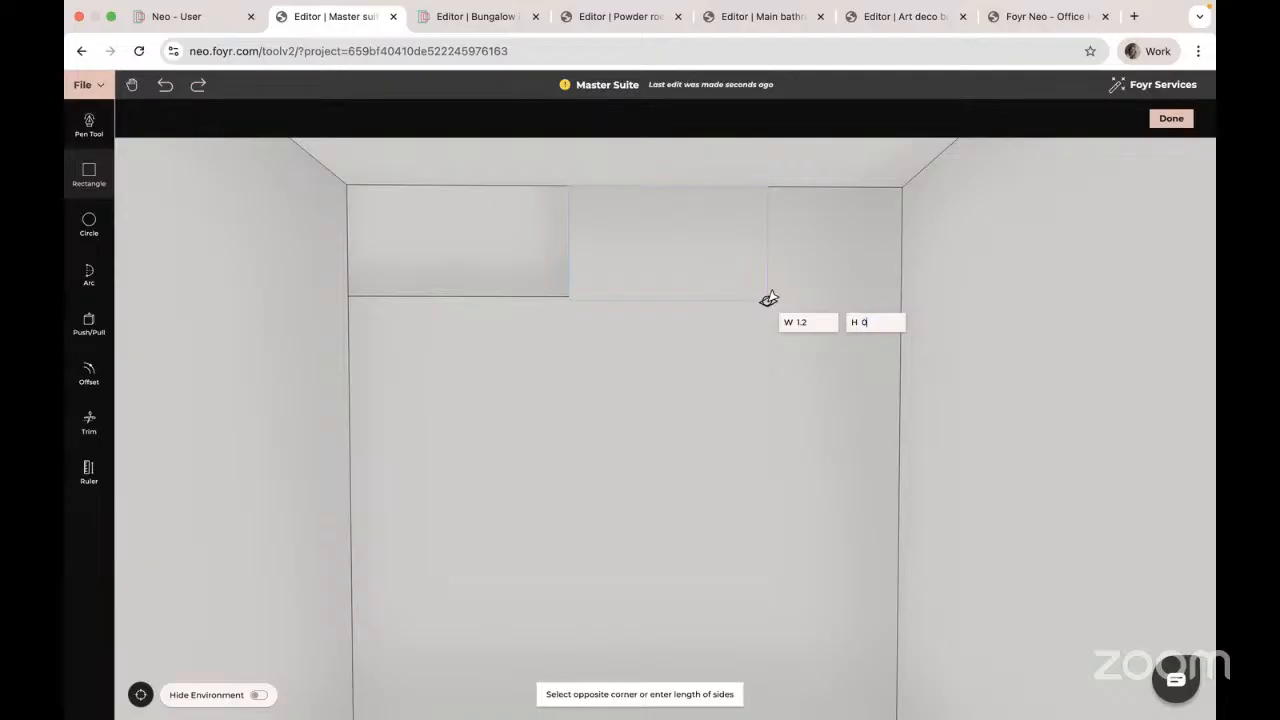
{"action": "type", "text": ".6"}
{"action": "key", "text": "Return"}
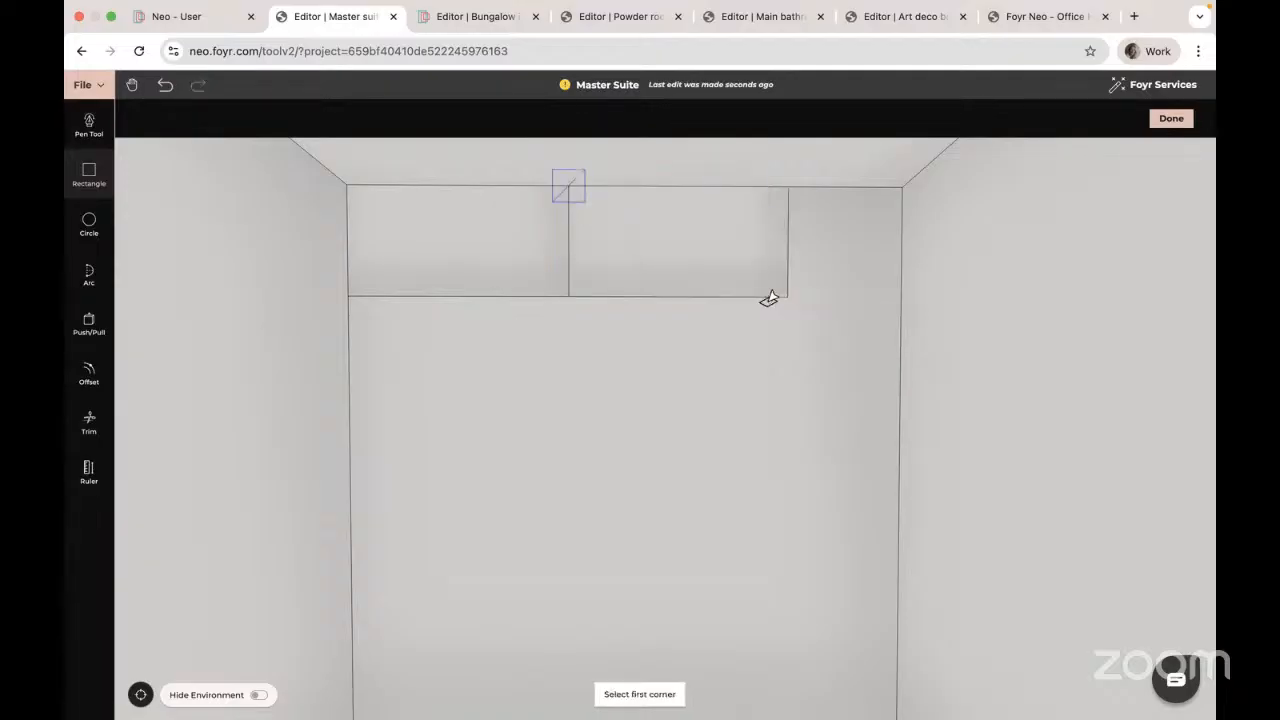
{"action": "left_click", "coordinate": [779, 188]}
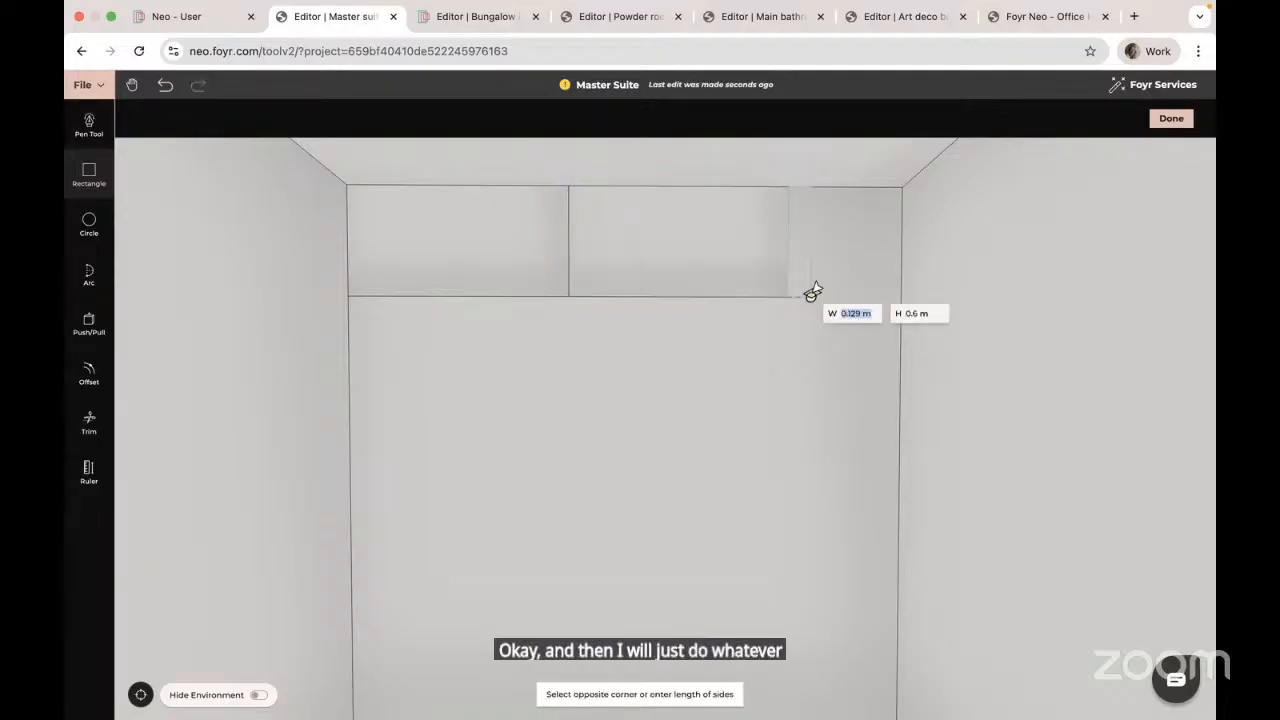
{"action": "left_click", "coordinate": [901, 300]}
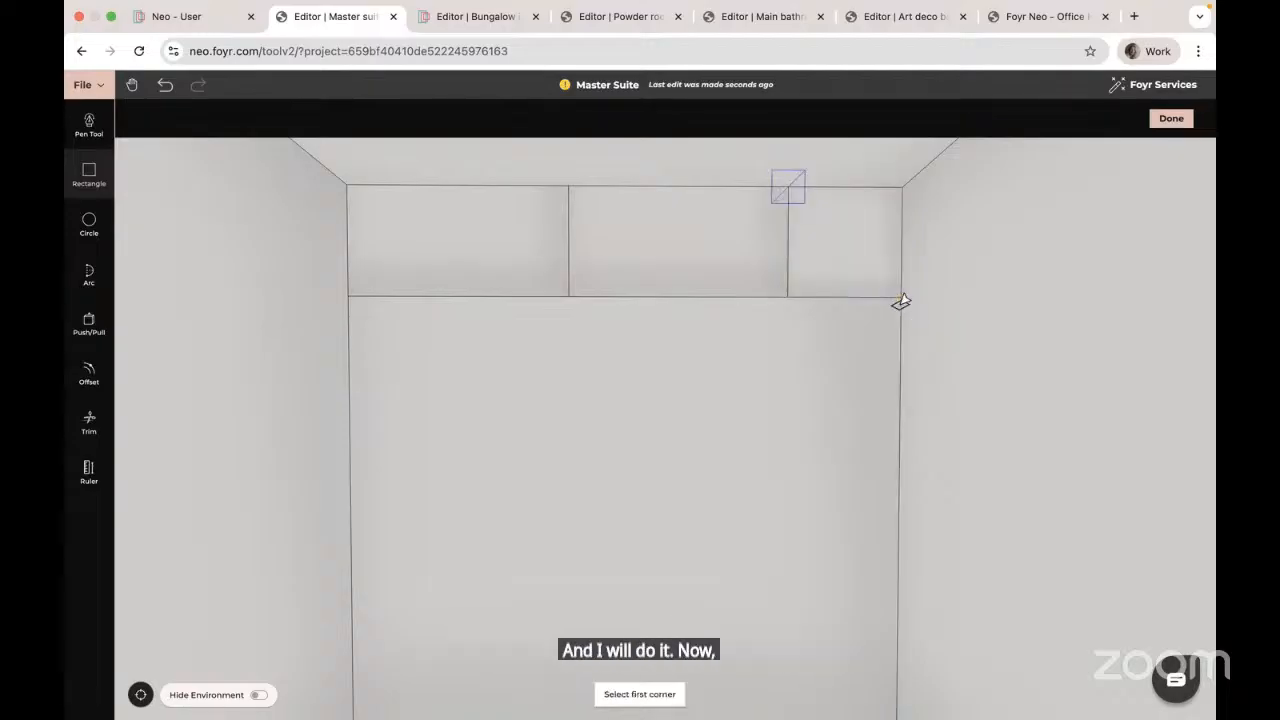
Step: Start the second row with a 0.6 × 0.6 m half tile and a 1.2 × 0.6 m tile
{"action": "left_click", "coordinate": [358, 300]}
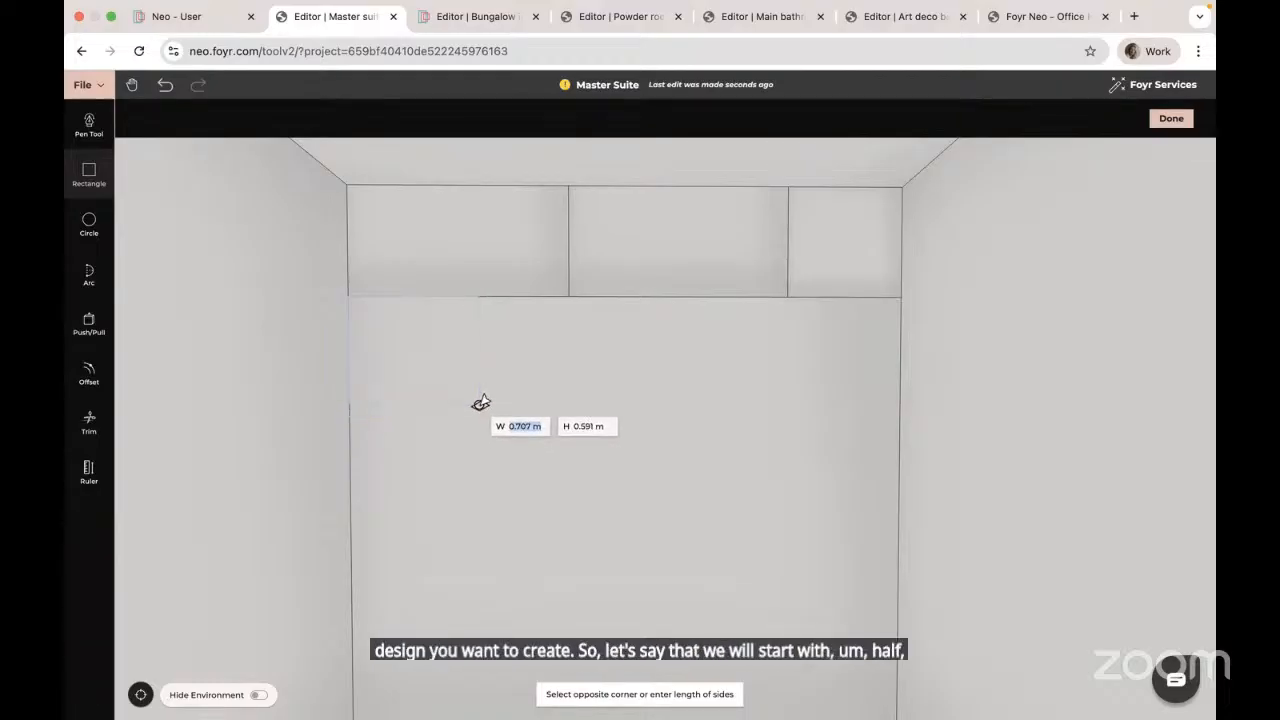
{"action": "type", "text": "0.6"}
{"action": "key", "text": "Tab"}
{"action": "type", "text": "0."}
{"action": "key", "text": "Return"}
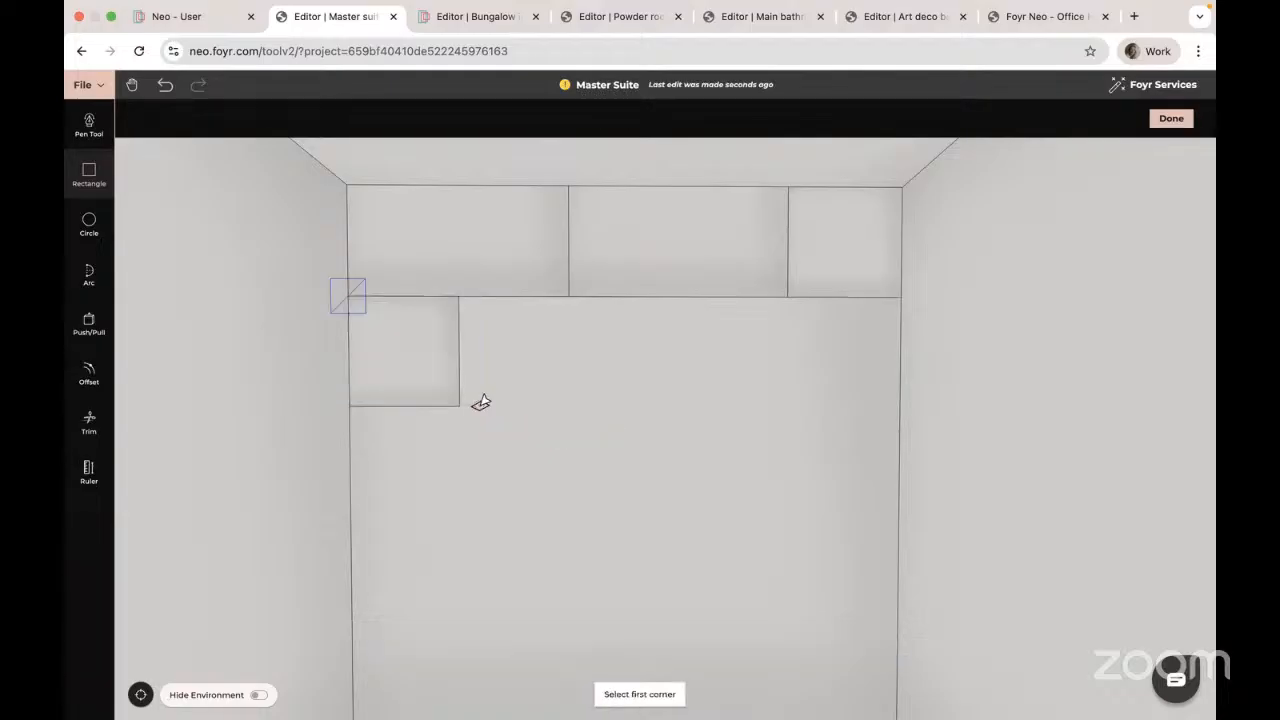
{"action": "left_click", "coordinate": [460, 296]}
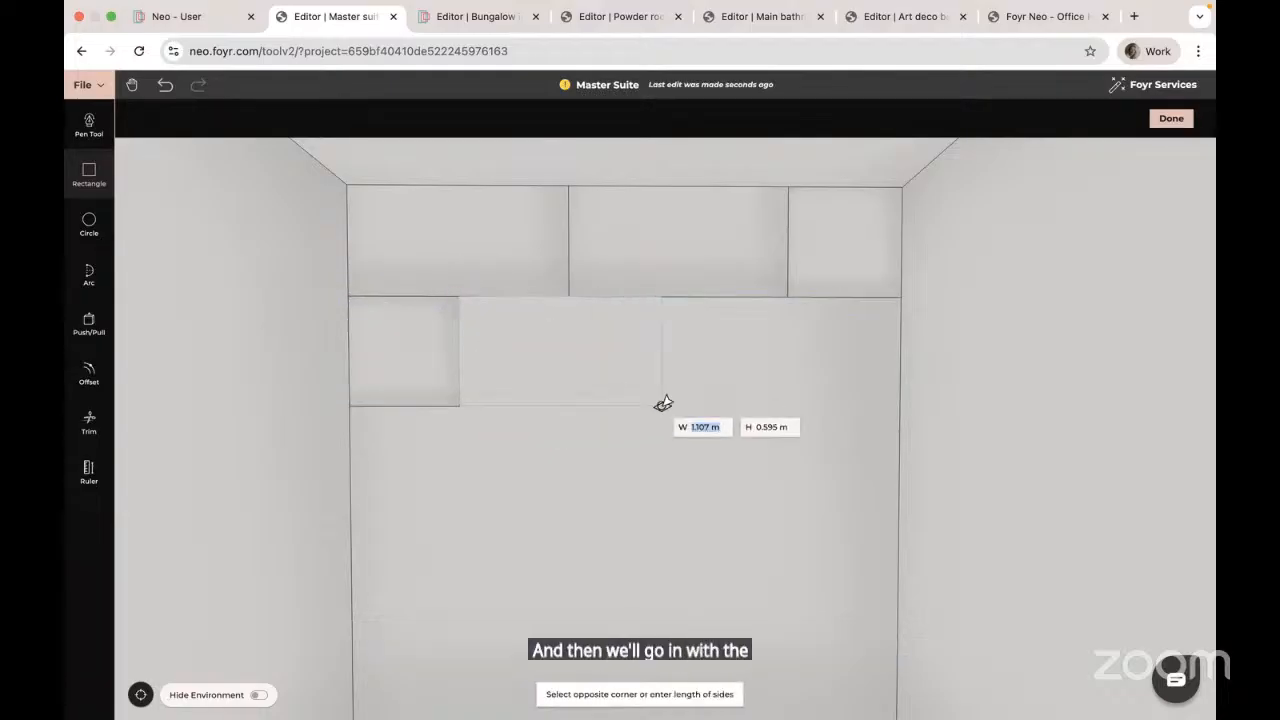
{"action": "type", "text": "1.2"}
{"action": "key", "text": "Tab"}
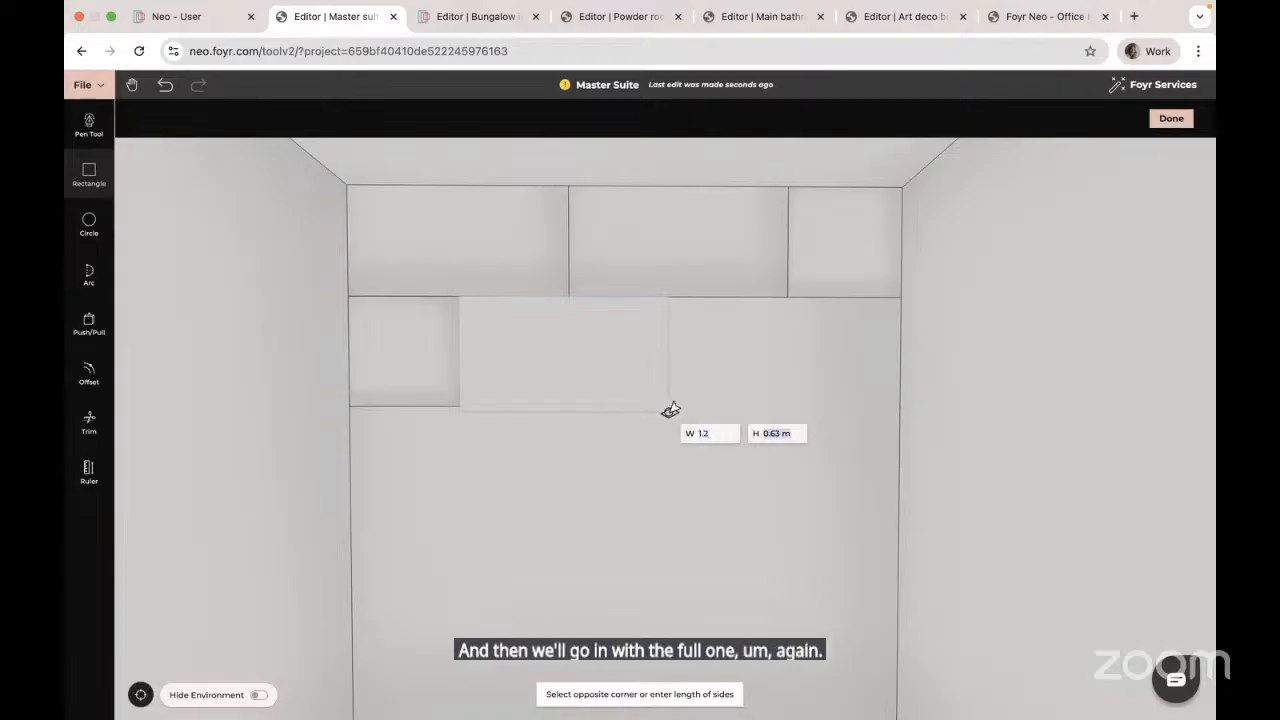
{"action": "type", "text": "0"}
{"action": "key", "text": "Return"}
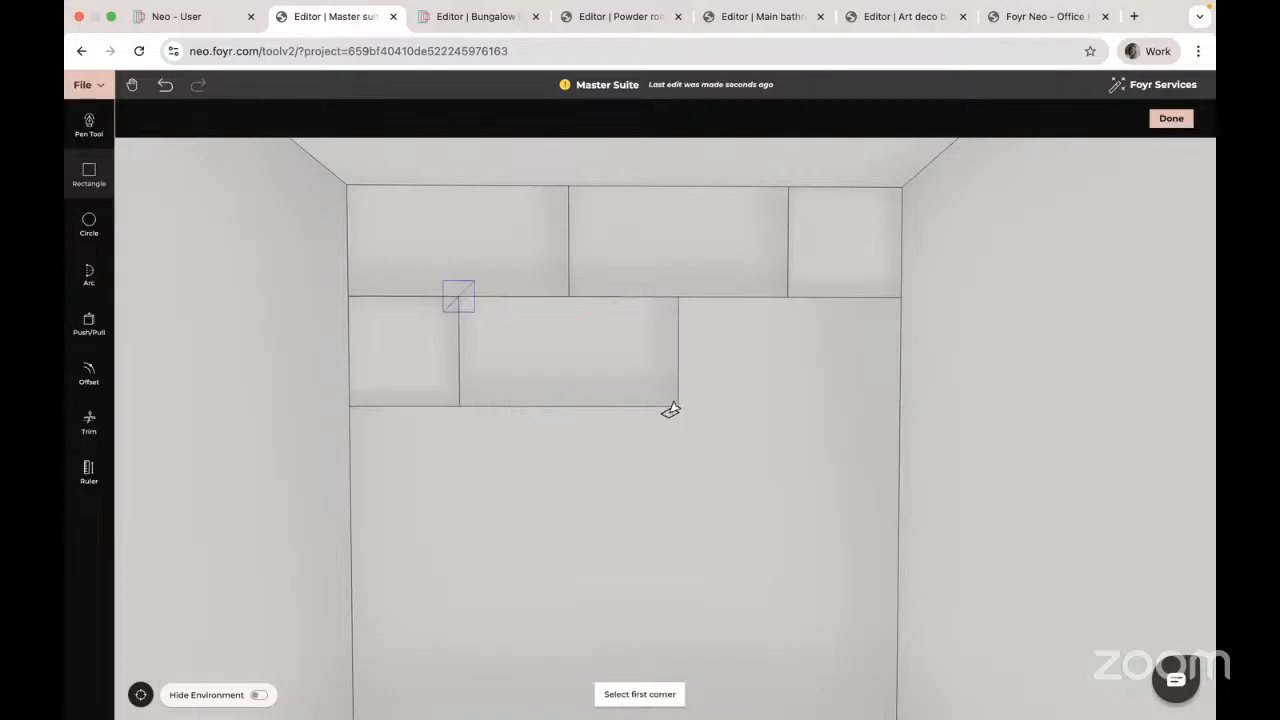
Step: Add another 1.2 × 0.6 m tile and a filler reaching the right wall
{"action": "left_click", "coordinate": [678, 406]}
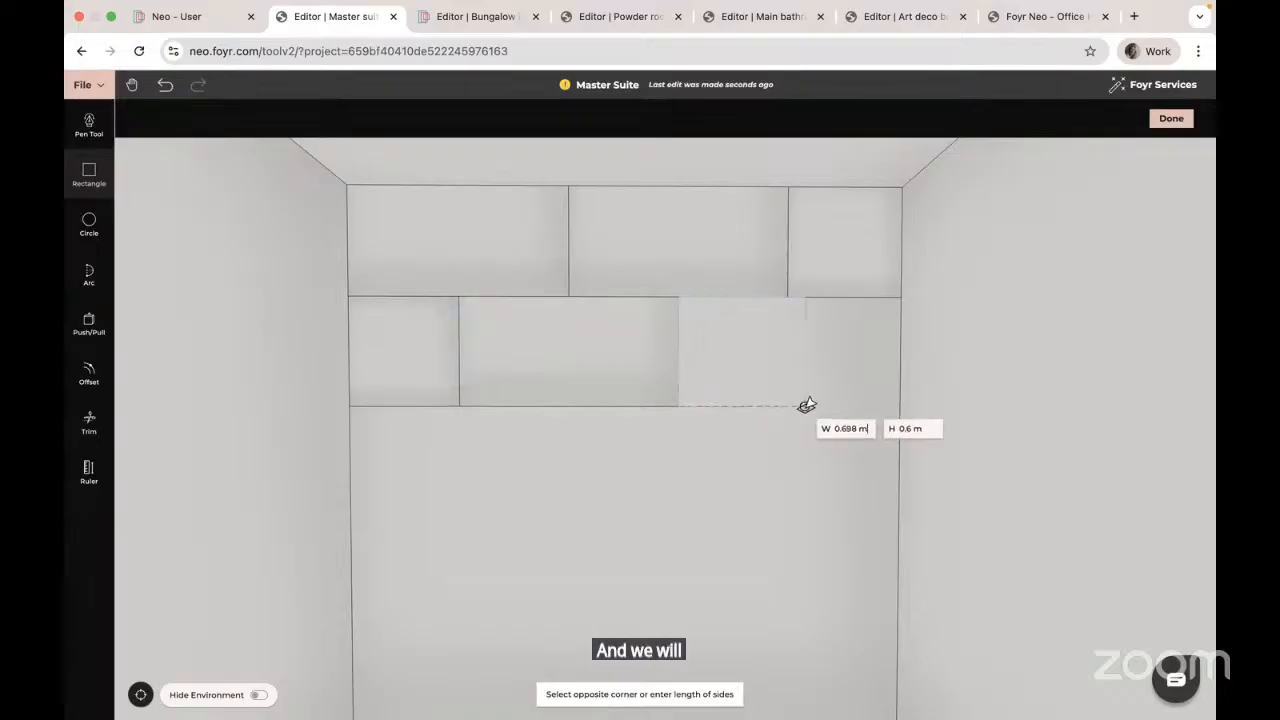
{"action": "type", "text": "1.2"}
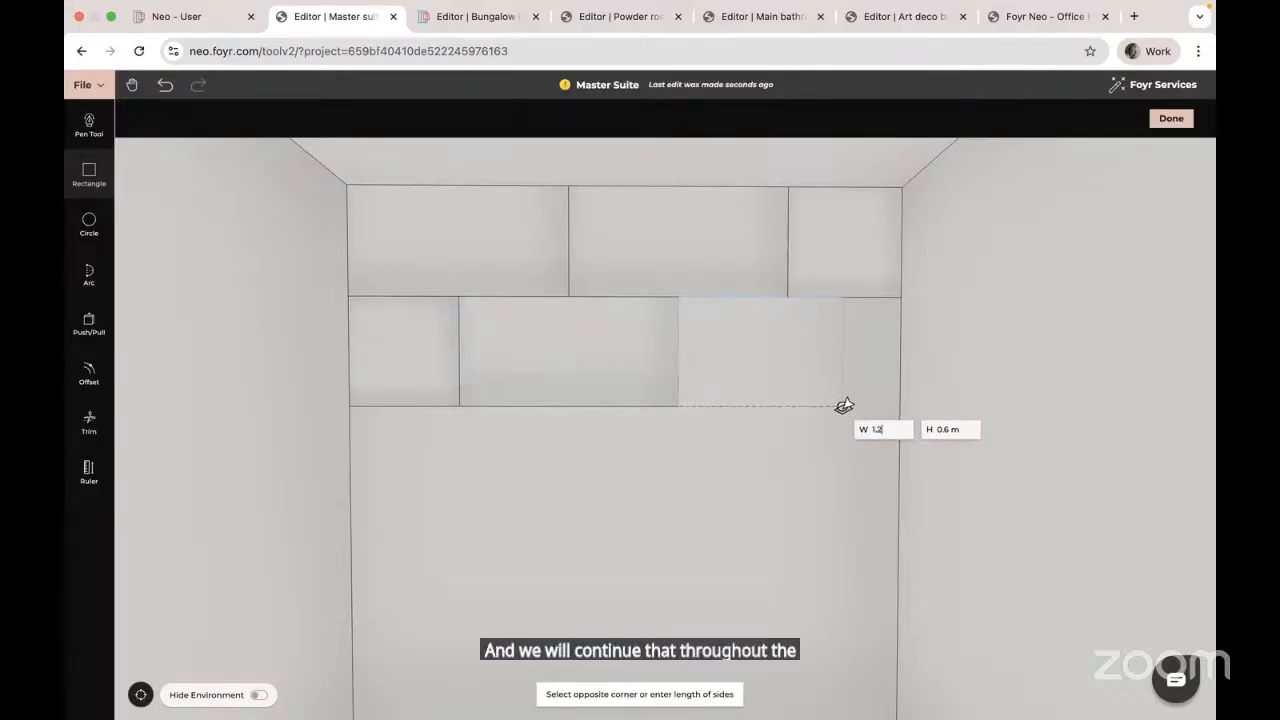
{"action": "key", "text": "Tab"}
{"action": "type", "text": "0"}
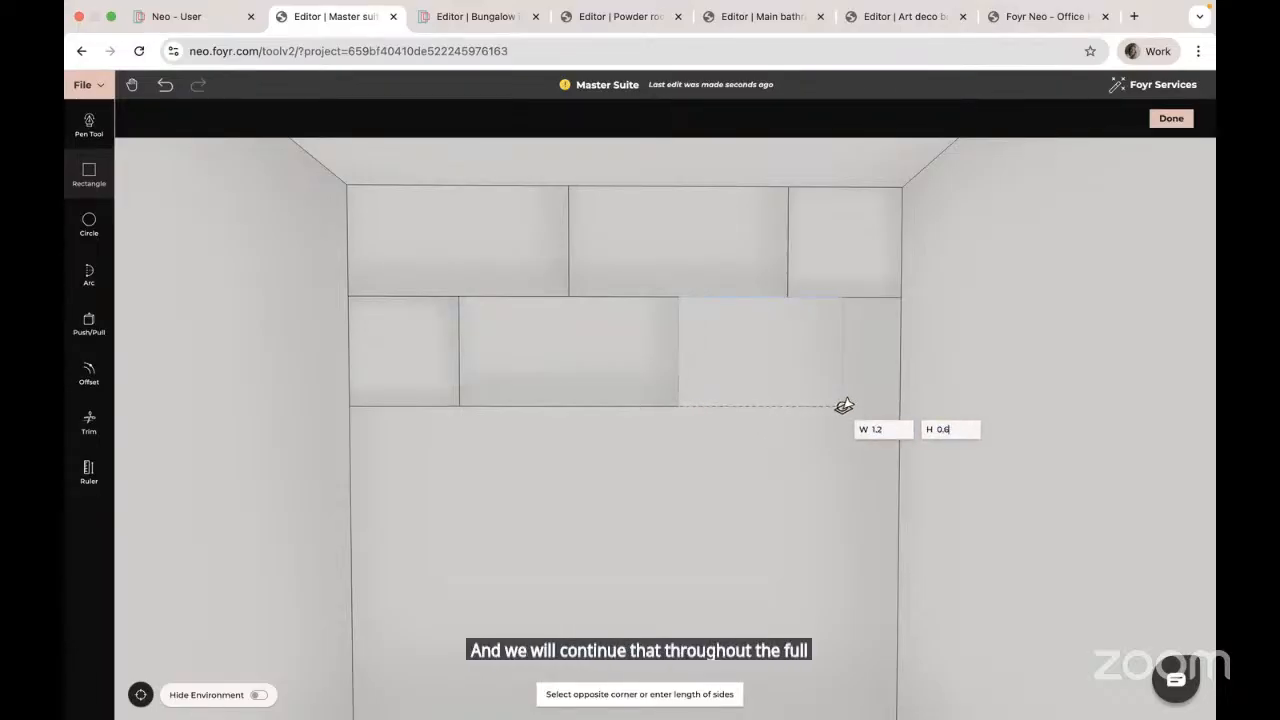
{"action": "key", "text": "Return"}
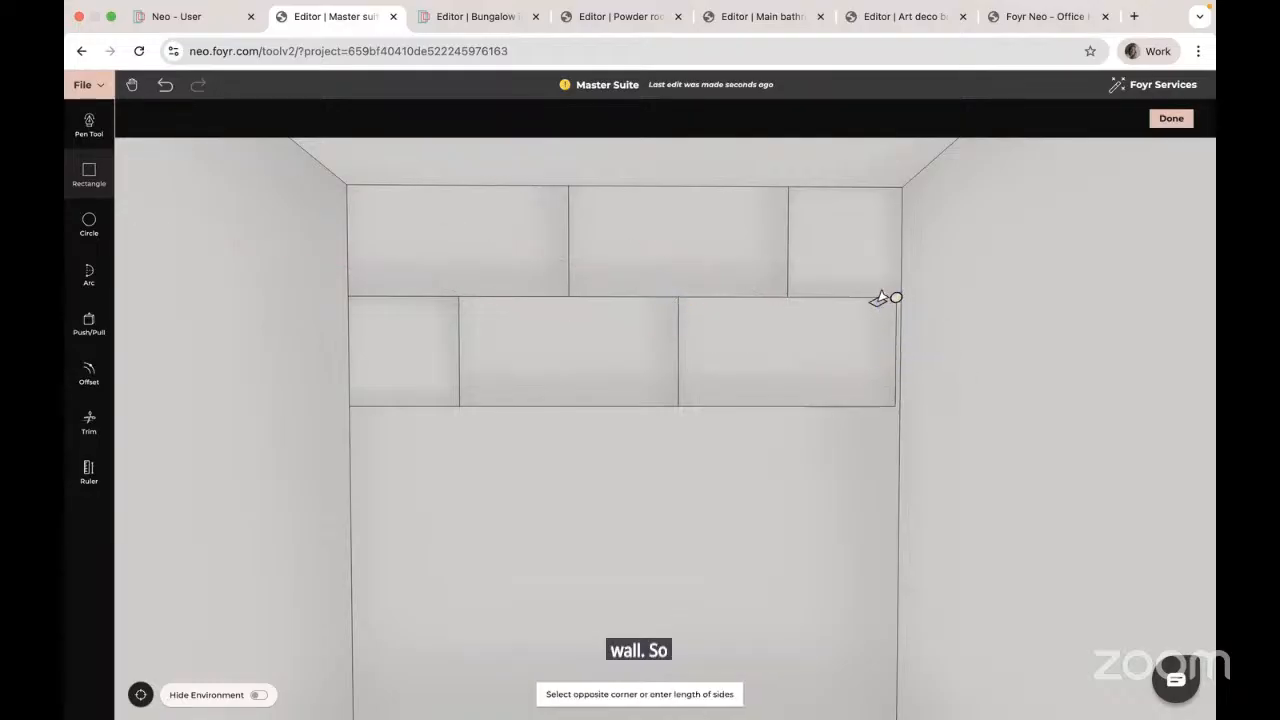
{"action": "left_click", "coordinate": [882, 298]}
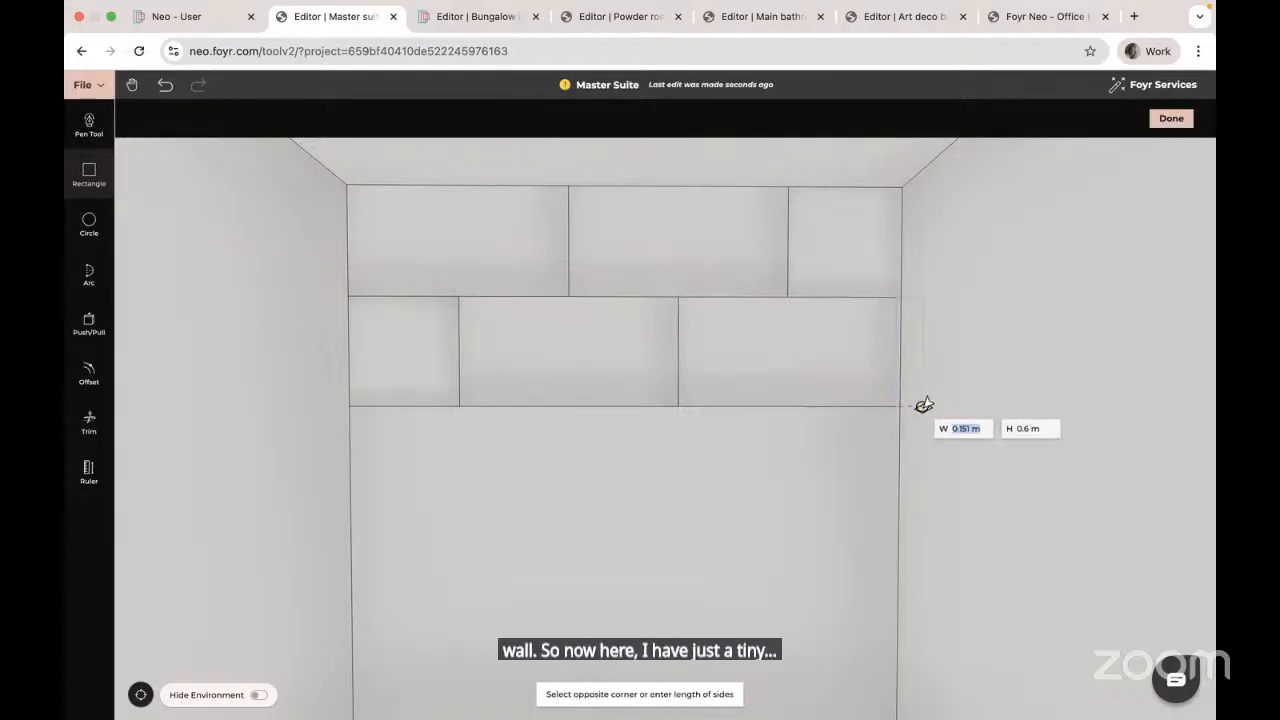
{"action": "left_click", "coordinate": [922, 399]}
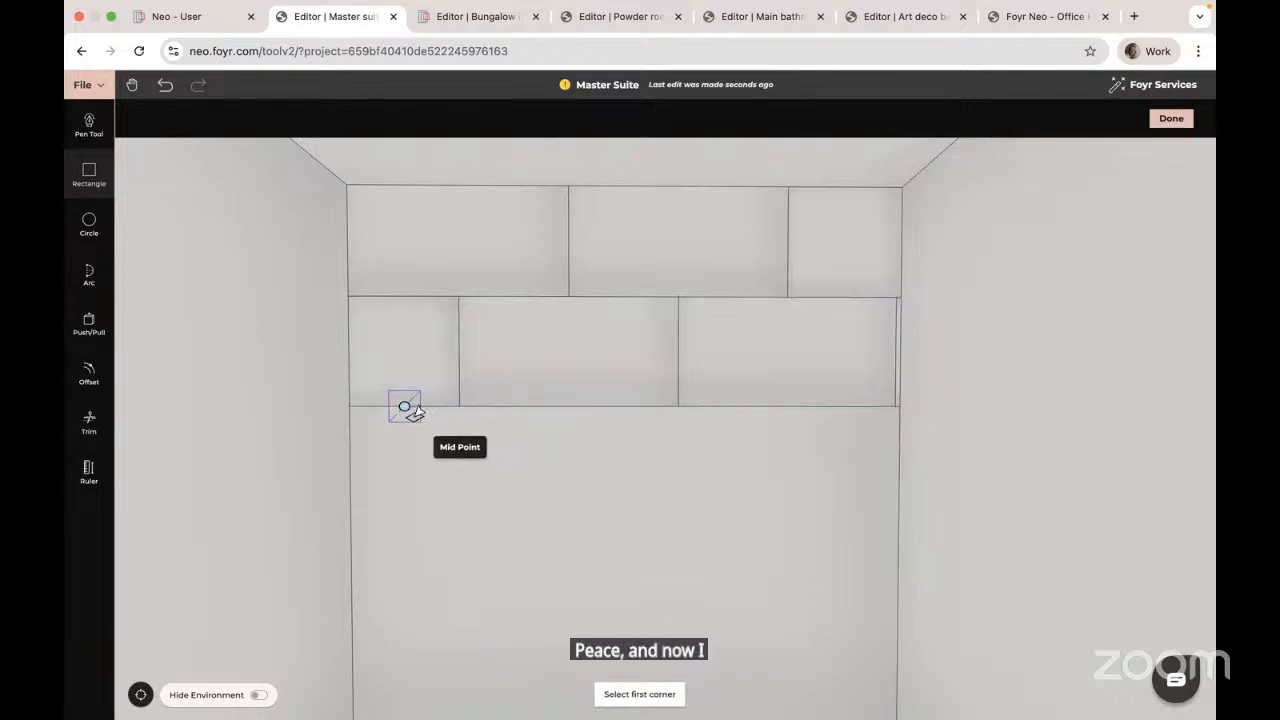
Step: Start the third row with a 0.3 × 0.6 m piece followed by a 1.2 × 0.6 m tile
{"action": "left_click", "coordinate": [350, 406]}
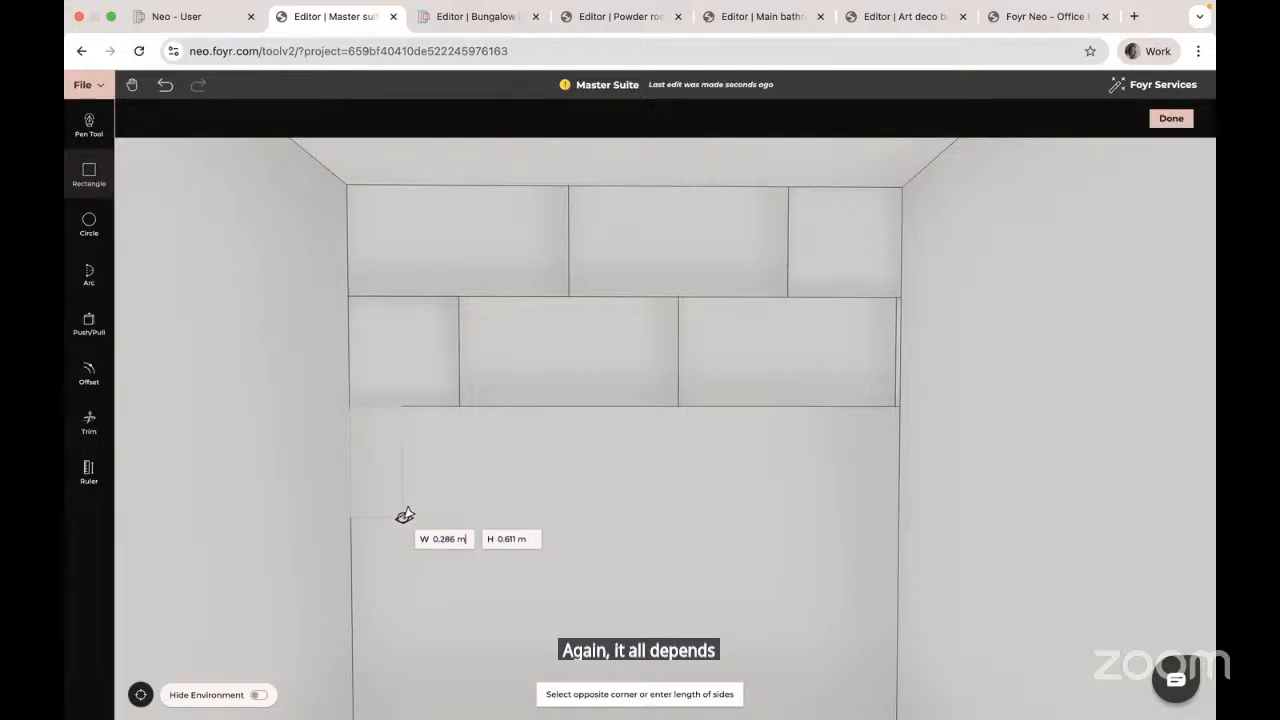
{"action": "key", "text": "super+a"}
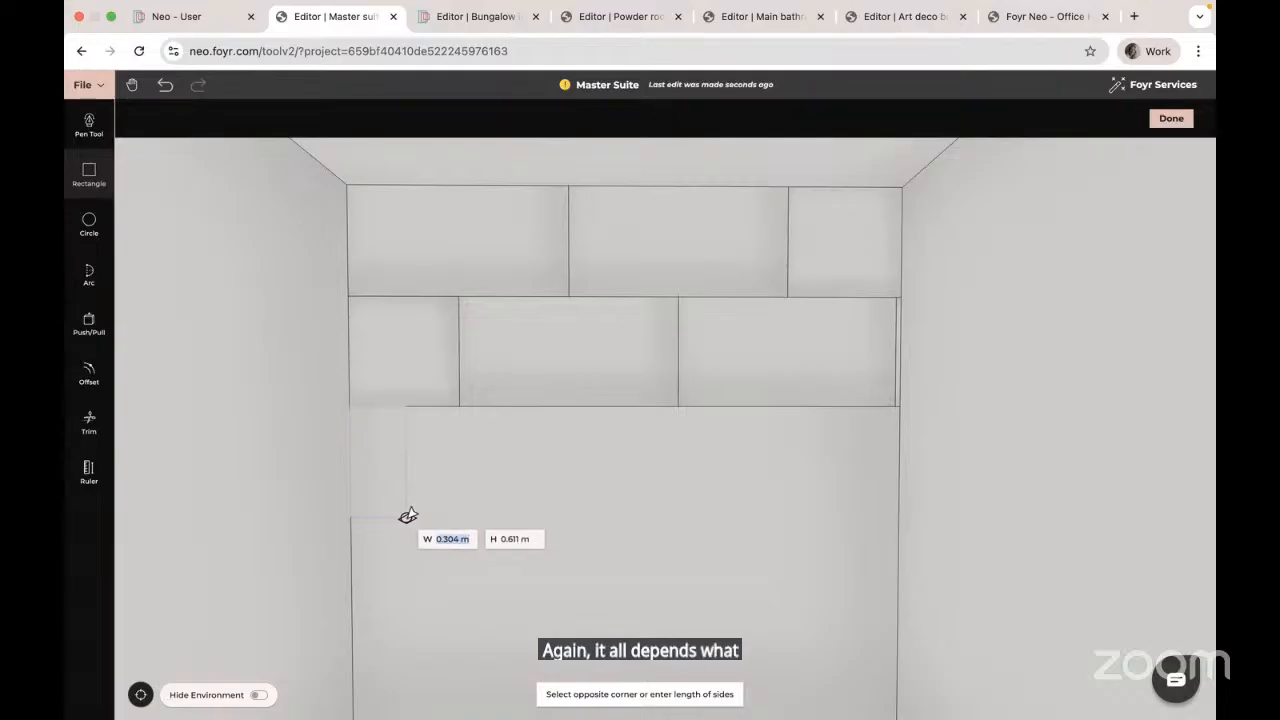
{"action": "type", "text": "0.3"}
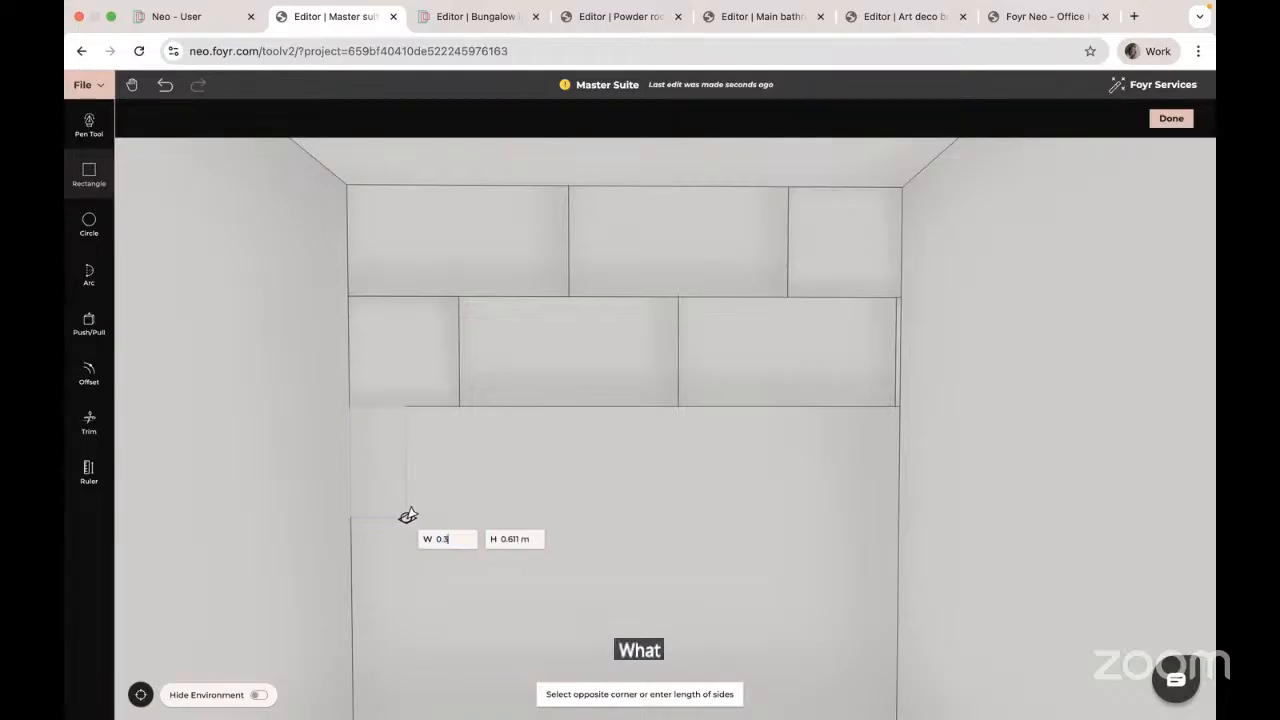
{"action": "key", "text": "Tab"}
{"action": "type", "text": "0.6"}
{"action": "key", "text": "Return"}
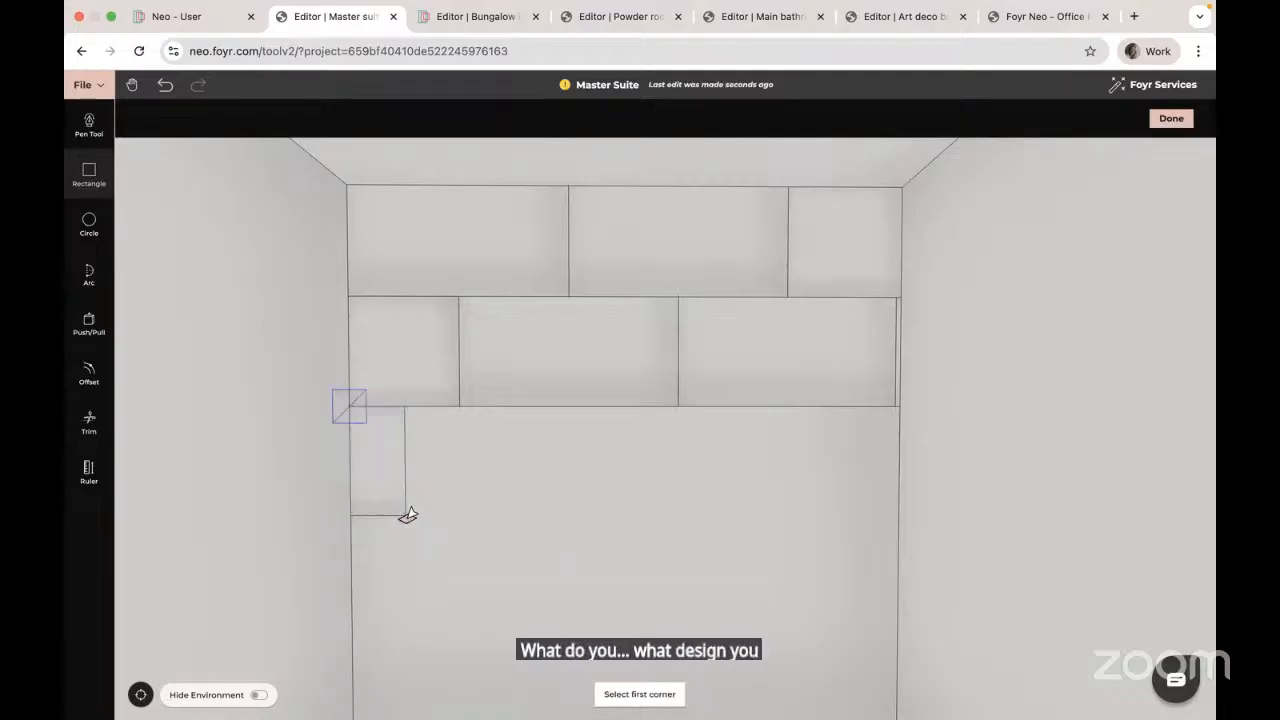
{"action": "left_click", "coordinate": [403, 407]}
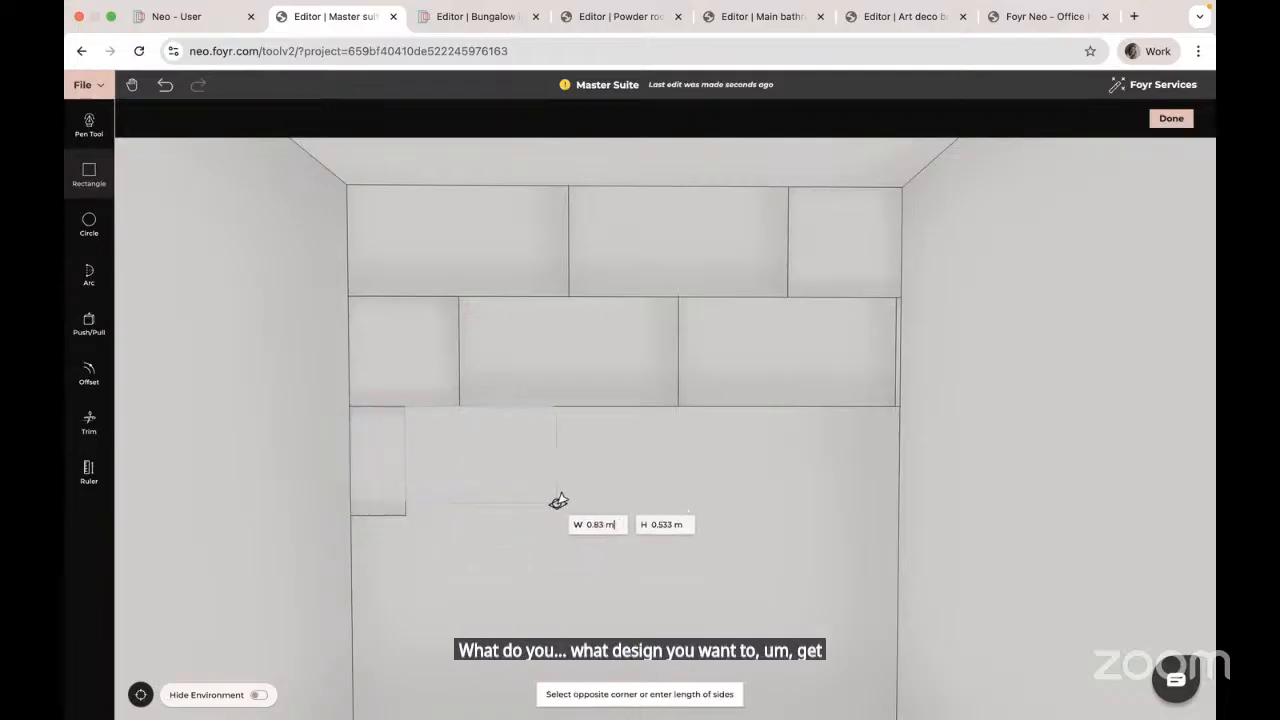
{"action": "type", "text": "1.2"}
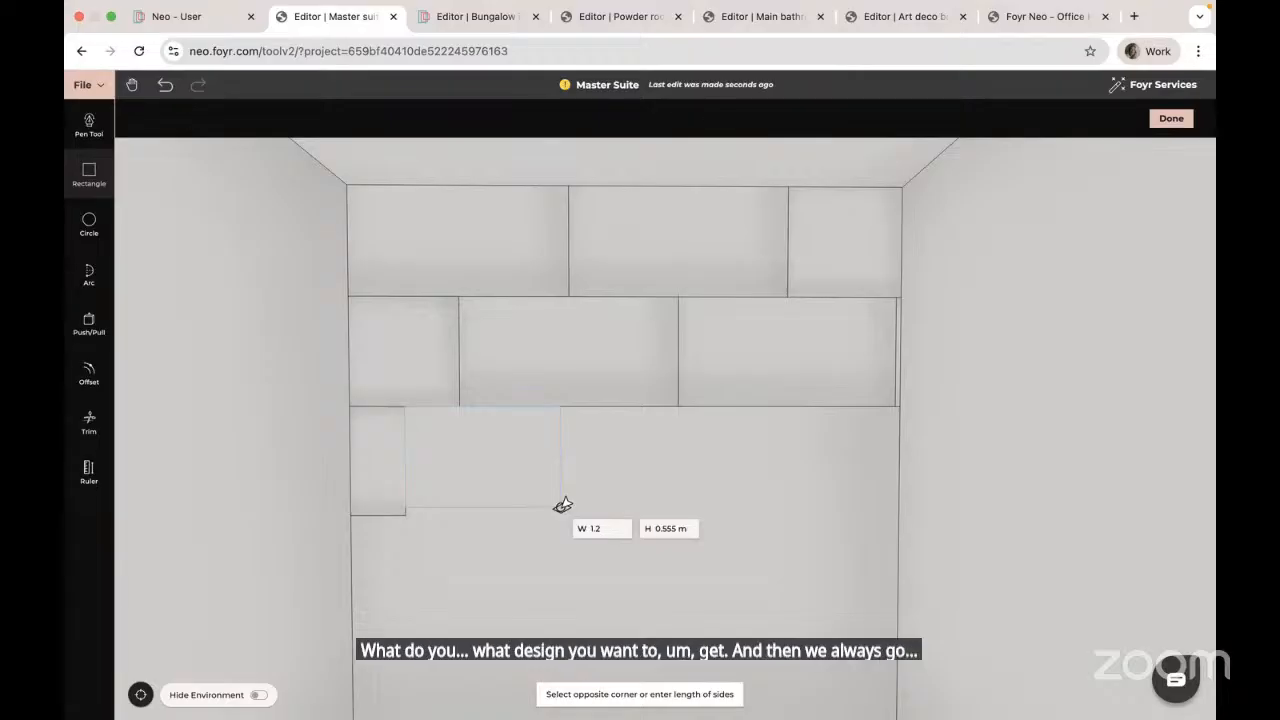
{"action": "key", "text": "Tab"}
{"action": "type", "text": "0.6"}
{"action": "key", "text": "Return"}
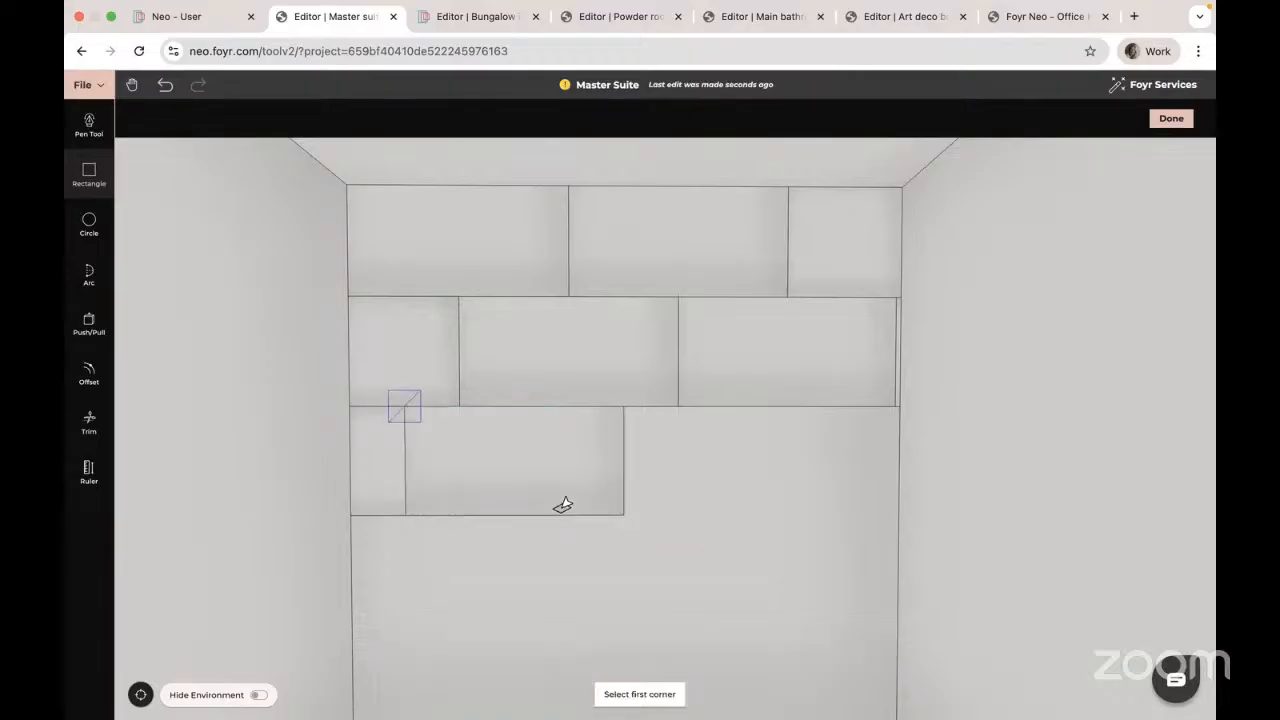
Step: Add a second 1.2 × 0.6 m tile and a 0.327 m filler set 0.6 m high
{"action": "left_click", "coordinate": [626, 408]}
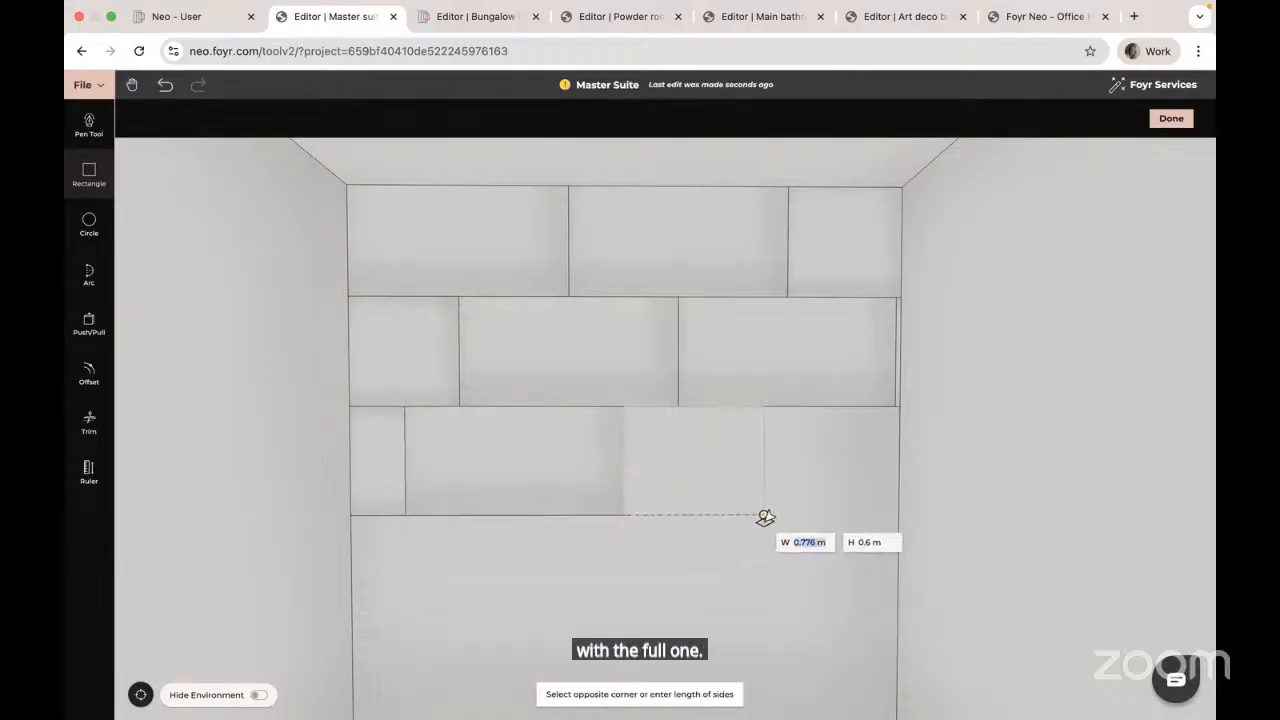
{"action": "type", "text": "1.2"}
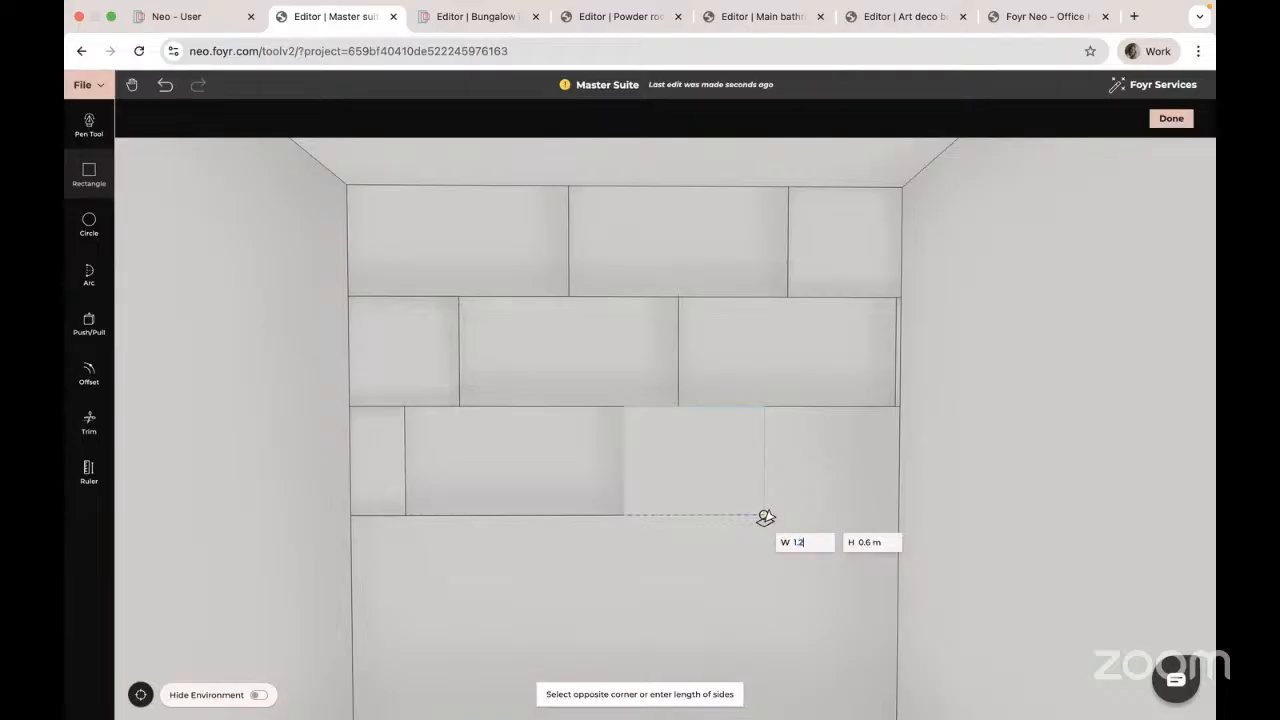
{"action": "type", "text": ".6"}
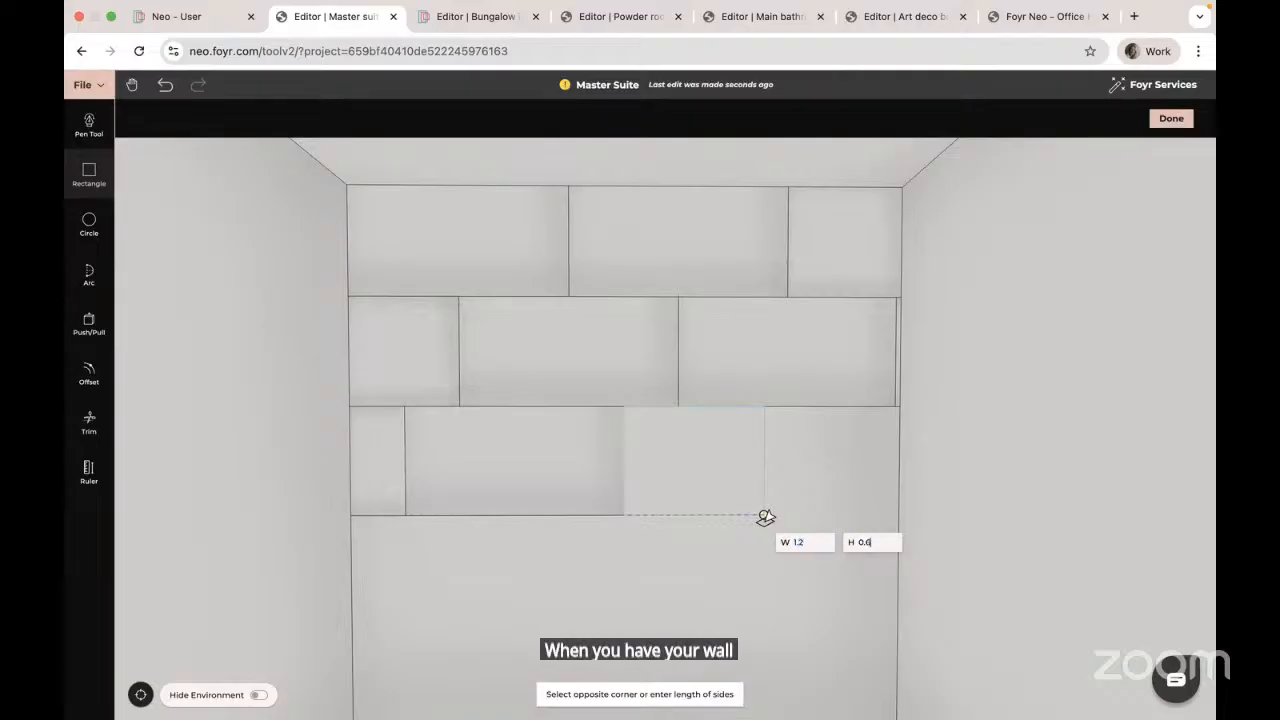
{"action": "key", "text": "Return"}
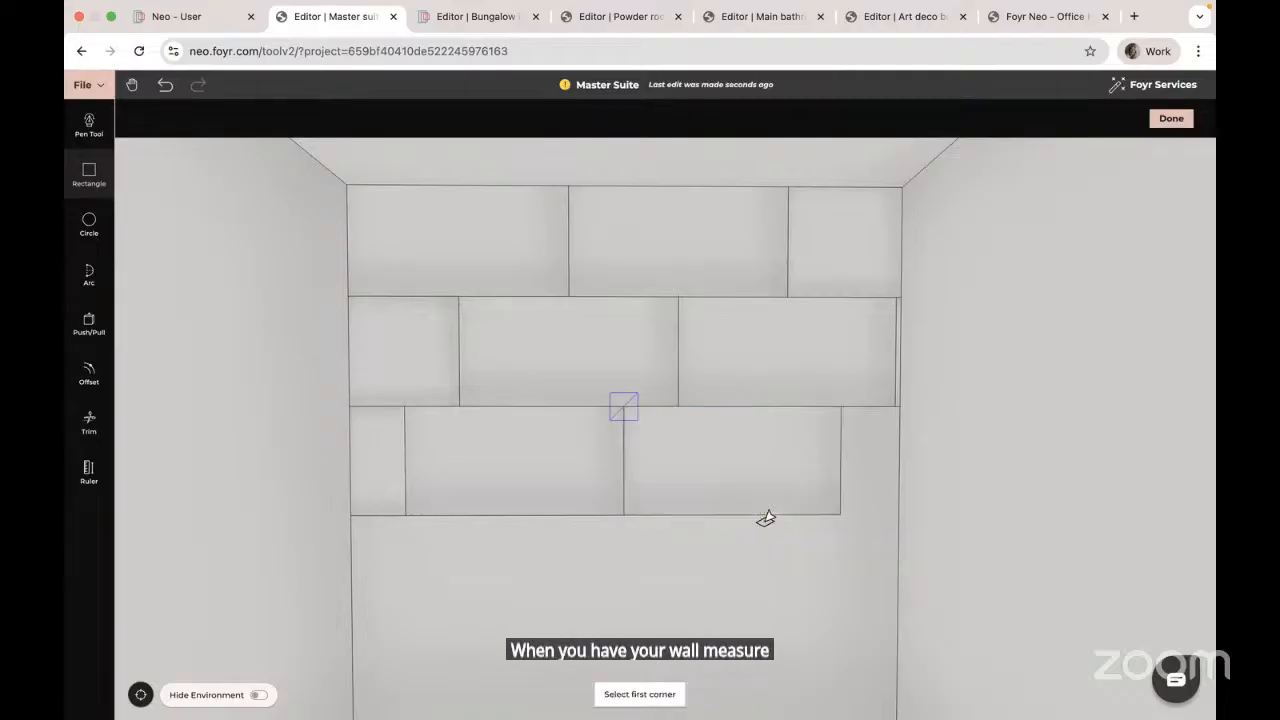
{"action": "left_click", "coordinate": [842, 407]}
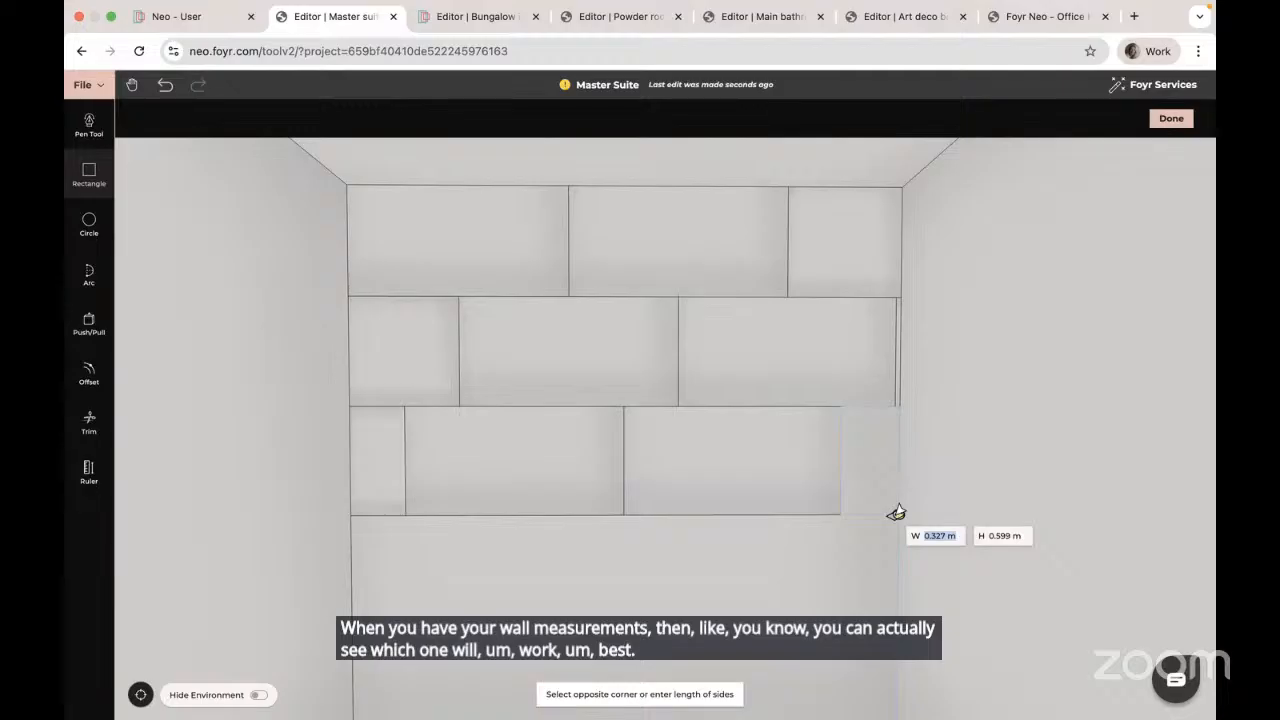
{"action": "key", "text": "Tab"}
{"action": "type", "text": "0"}
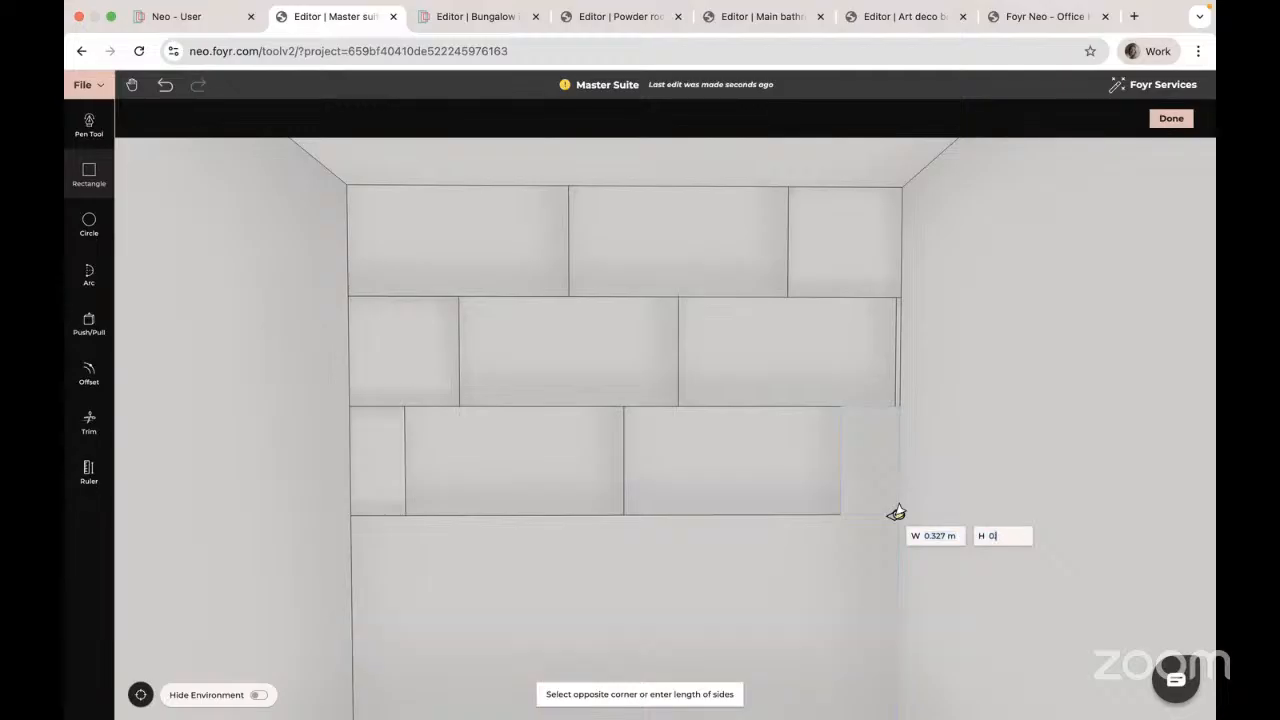
{"action": "type", "text": ".6"}
{"action": "key", "text": "Return"}
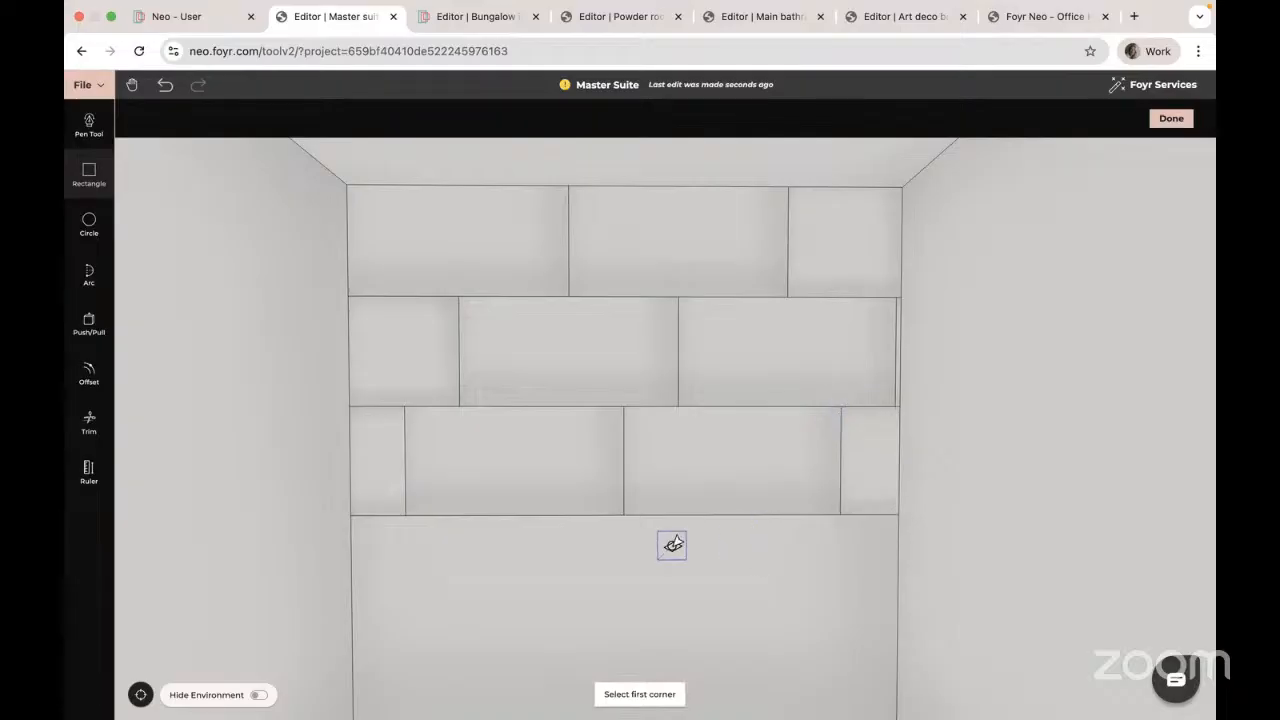
Step: Draw two 1.2 × 0.6 m tiles side by side from the row's left corner
{"action": "left_click", "coordinate": [351, 518]}
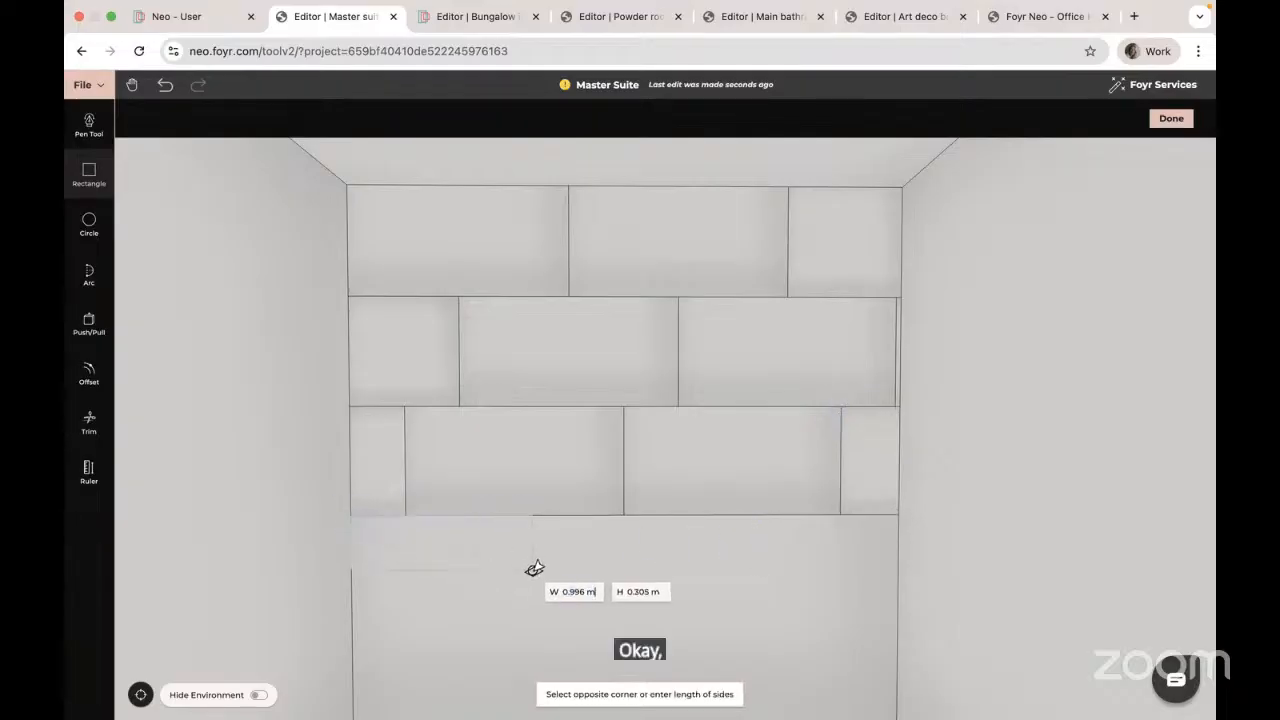
{"action": "type", "text": "1.2"}
{"action": "key", "text": "Tab"}
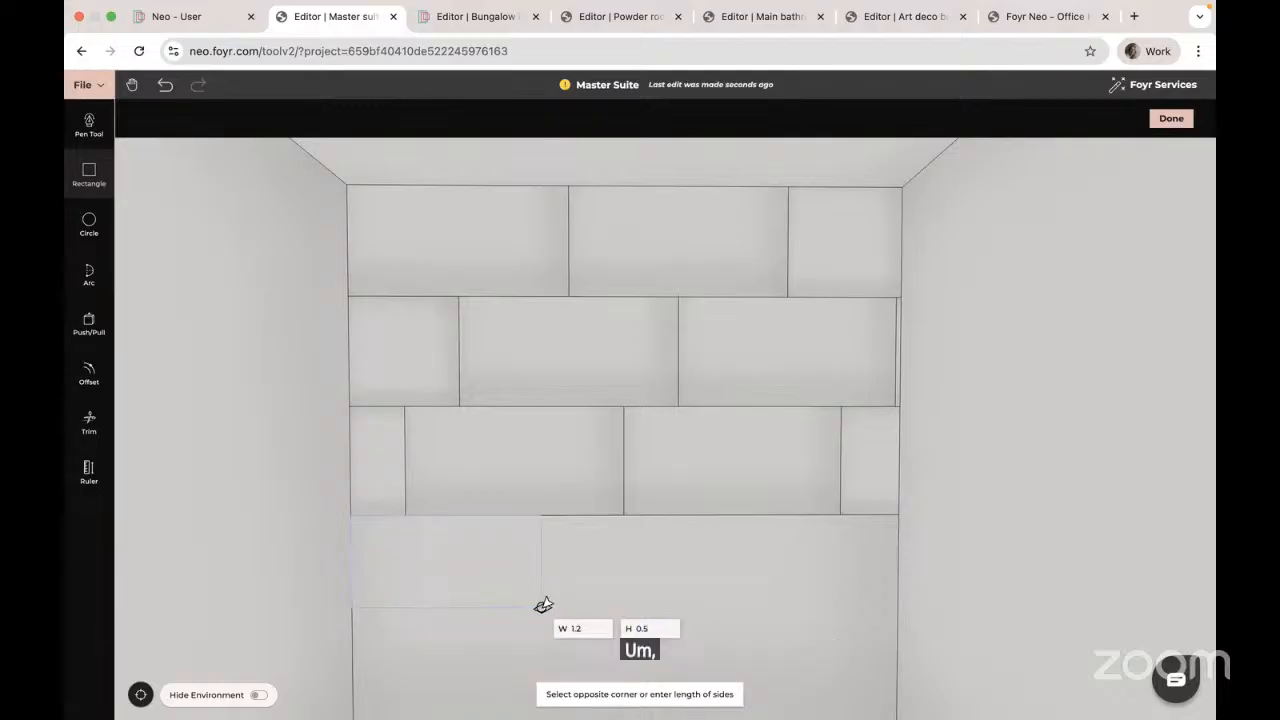
{"action": "type", "text": "0.6"}
{"action": "key", "text": "Return"}
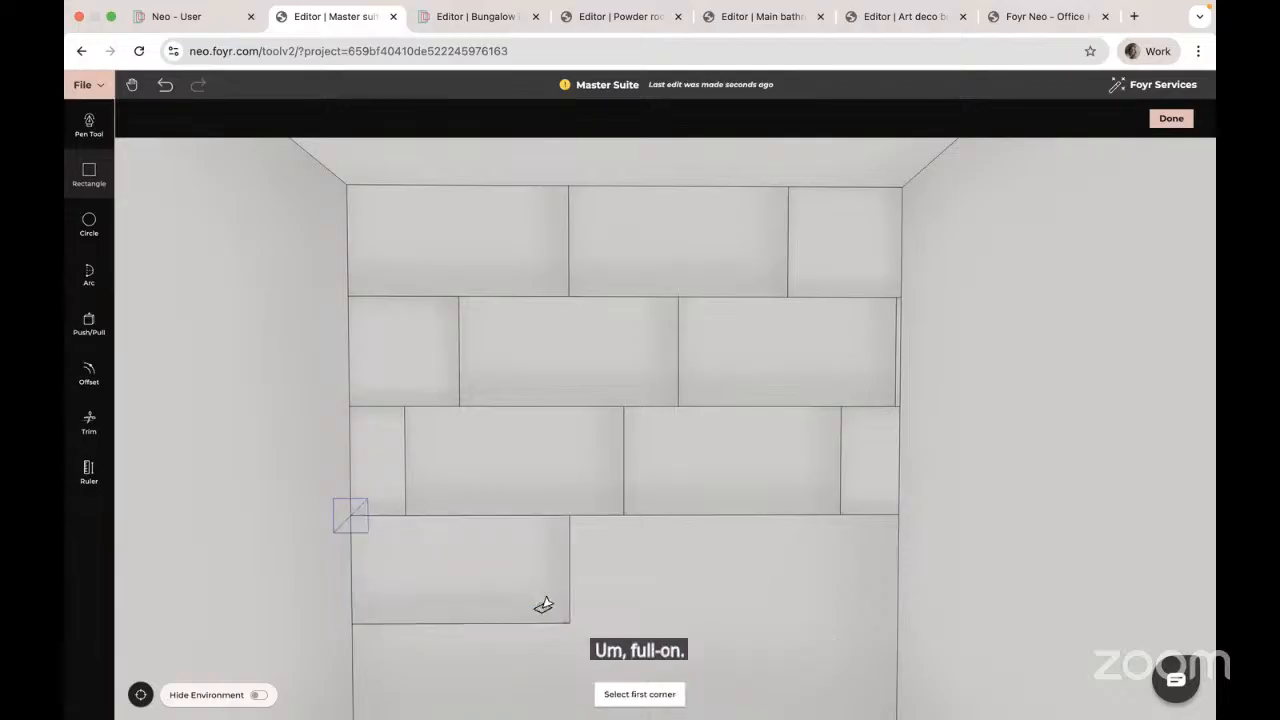
{"action": "left_click", "coordinate": [570, 516]}
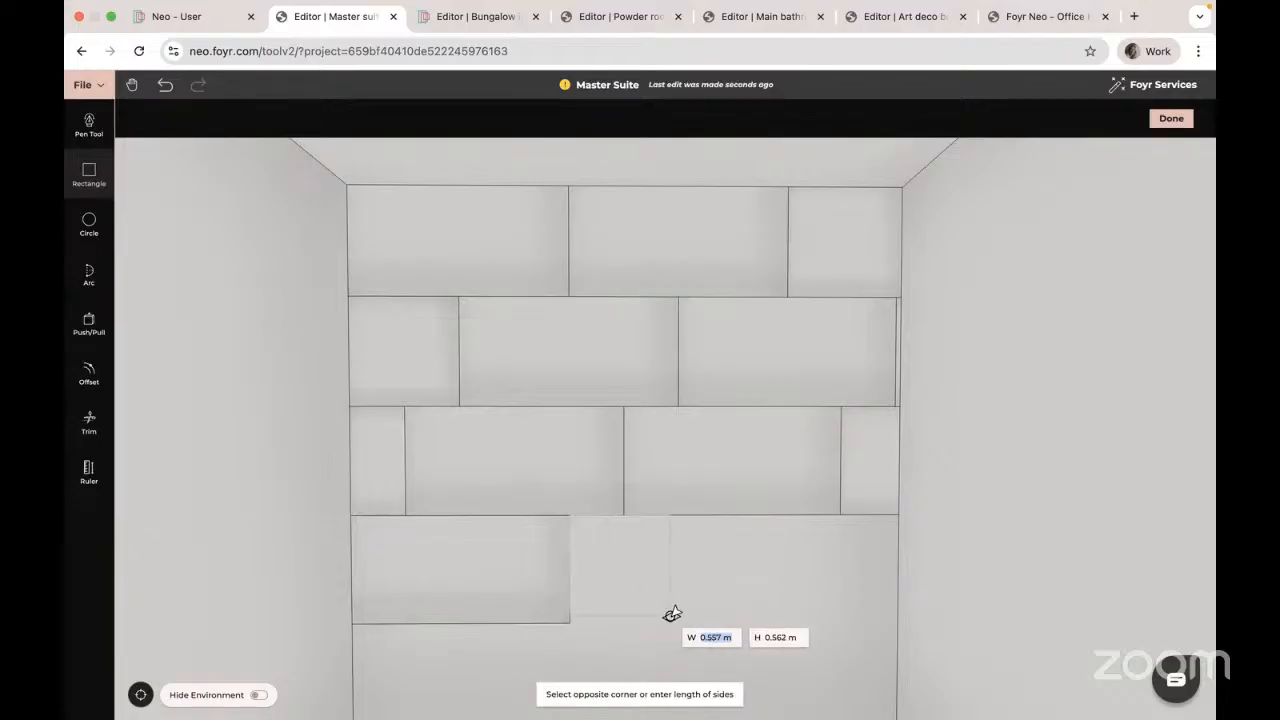
{"action": "type", "text": "1"}
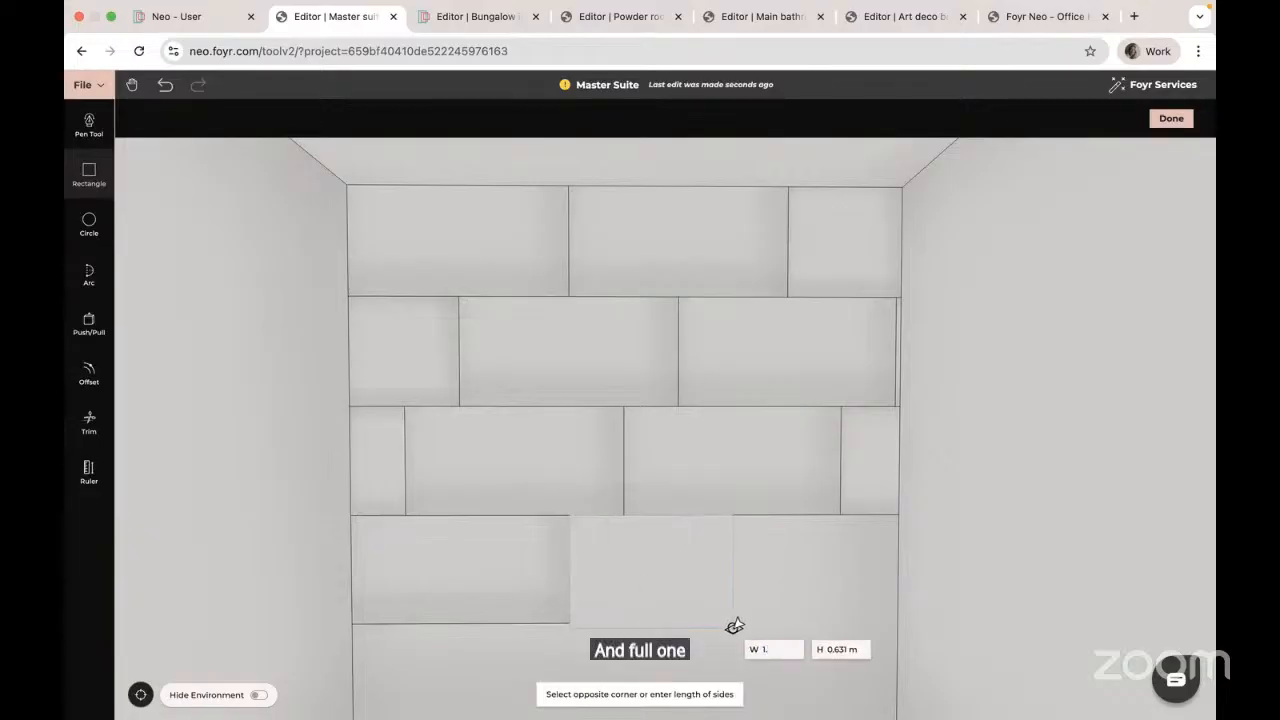
{"action": "type", "text": ".2"}
{"action": "key", "text": "Tab"}
{"action": "type", "text": "0."}
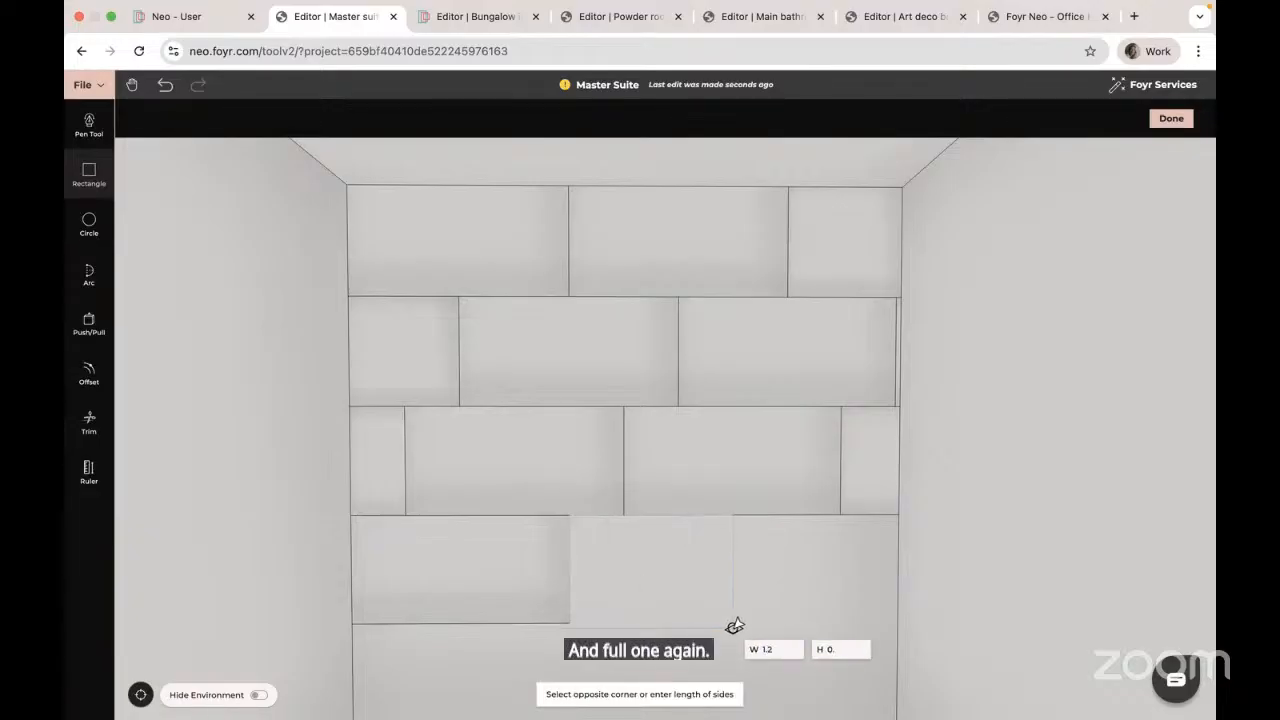
{"action": "type", "text": "6"}
{"action": "key", "text": "Return"}
Step: Redraw the misplaced 0.626 m end tile so it meets the wall's right edge
{"action": "left_click", "coordinate": [786, 516]}
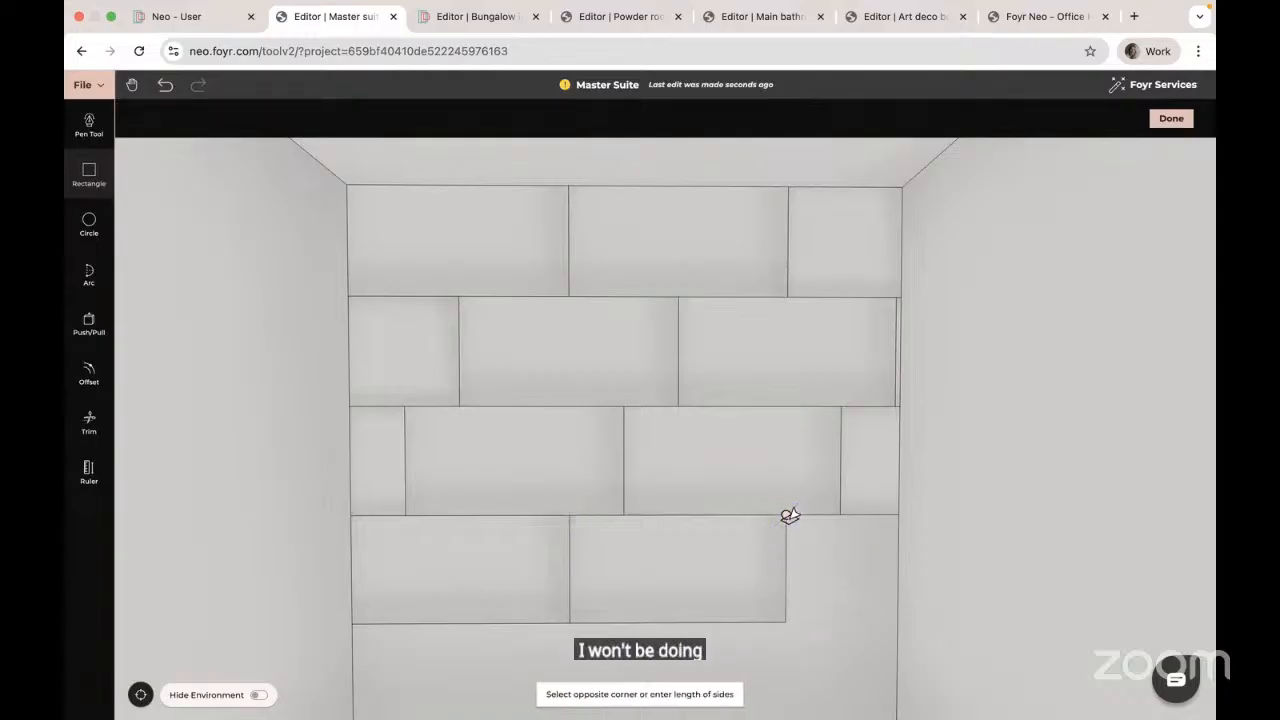
{"action": "left_click", "coordinate": [903, 621]}
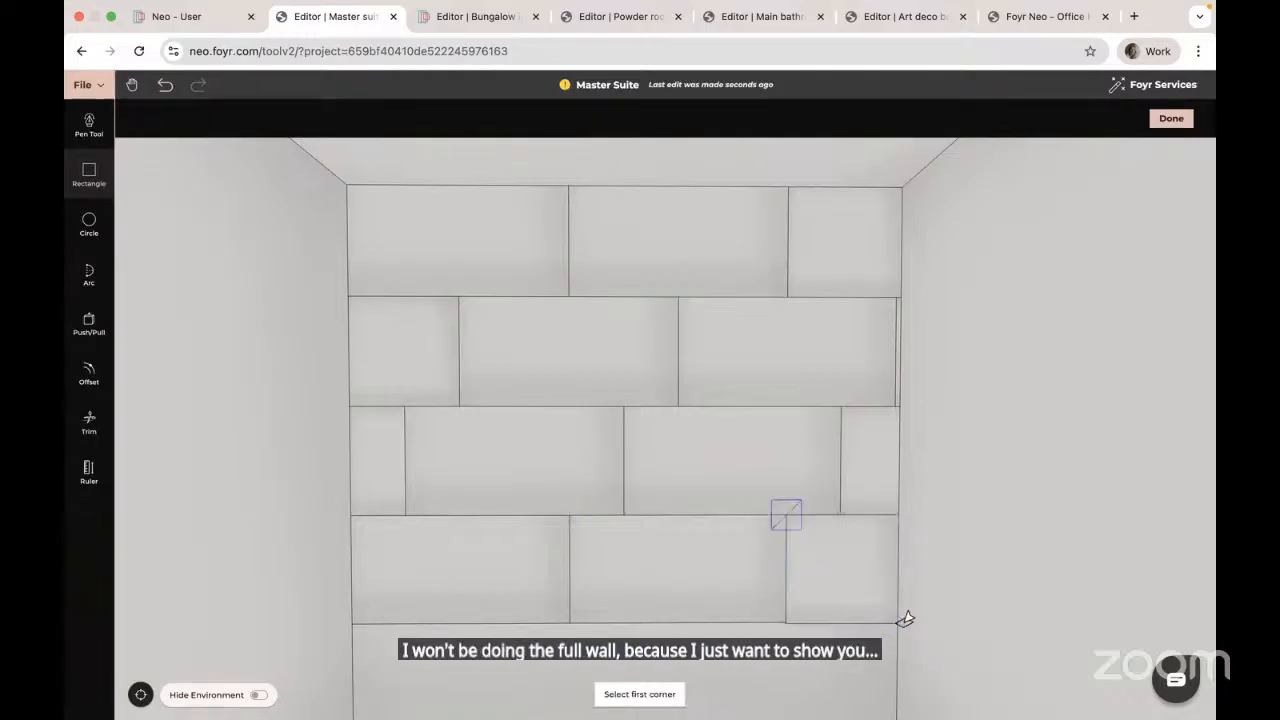
{"action": "left_click", "coordinate": [165, 88]}
{"action": "left_click", "coordinate": [89, 175]}
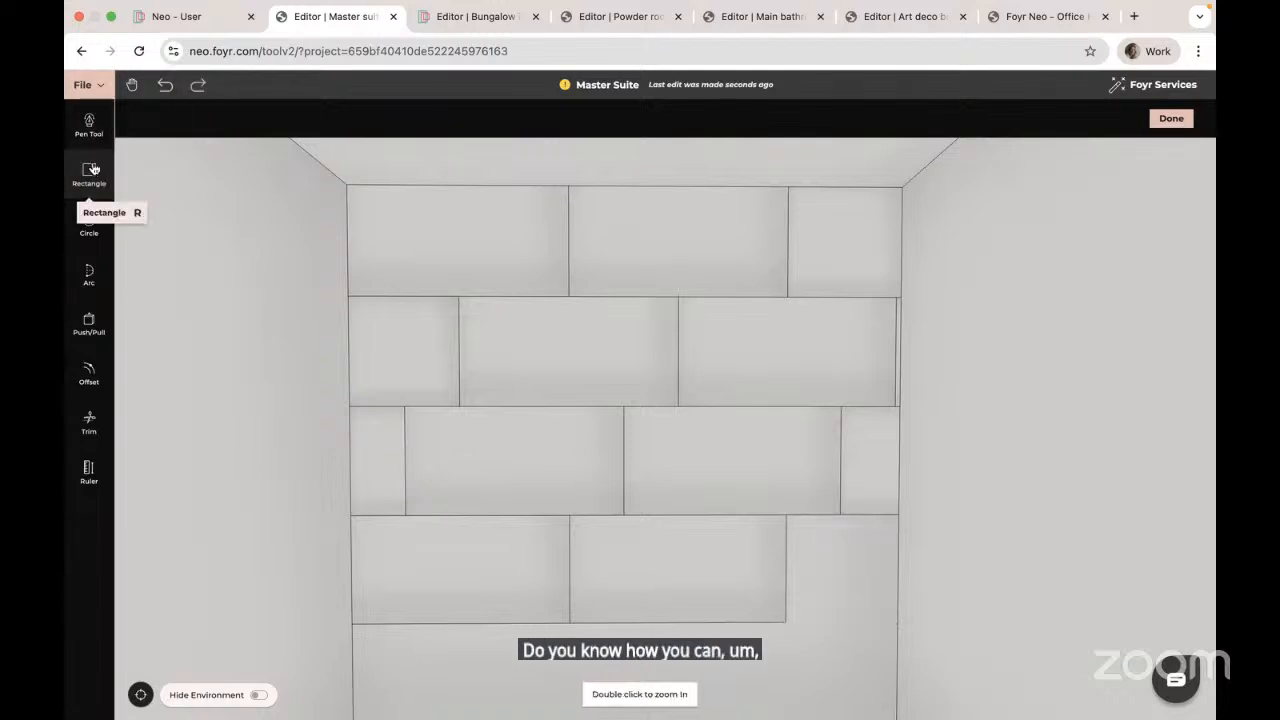
{"action": "left_click", "coordinate": [786, 516]}
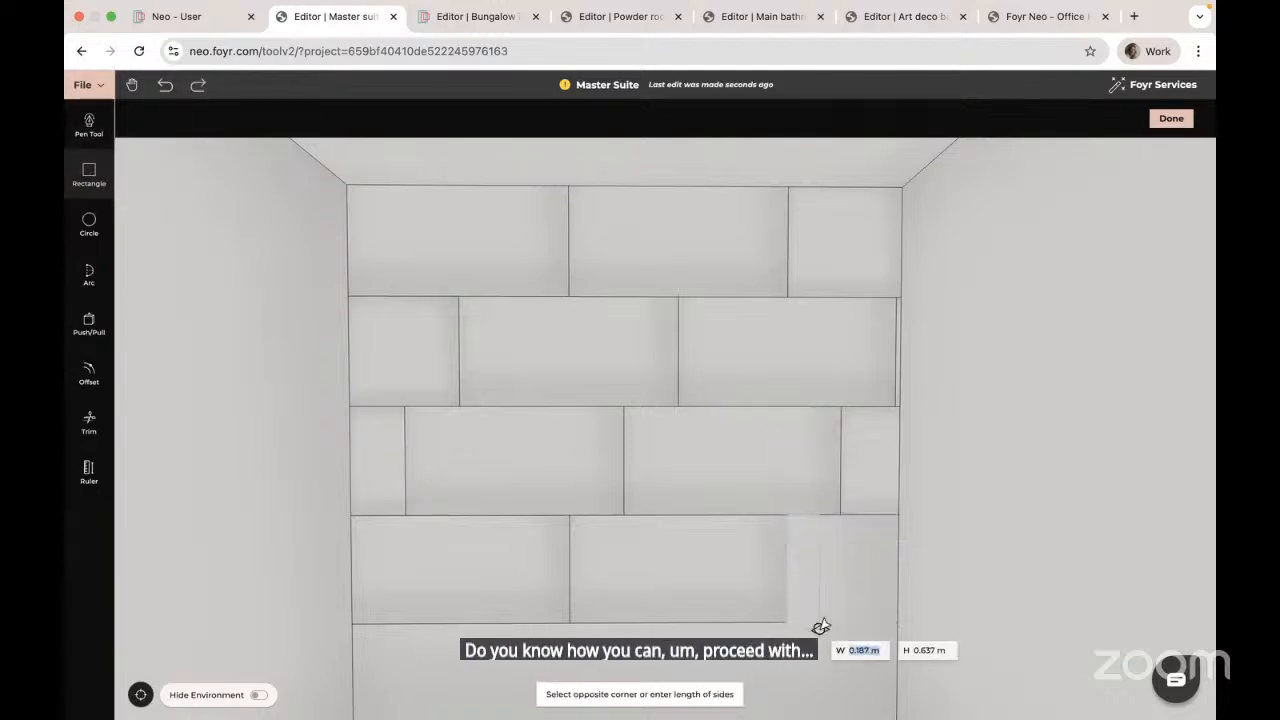
{"action": "left_click", "coordinate": [892, 617]}
{"action": "key", "text": "Escape"}
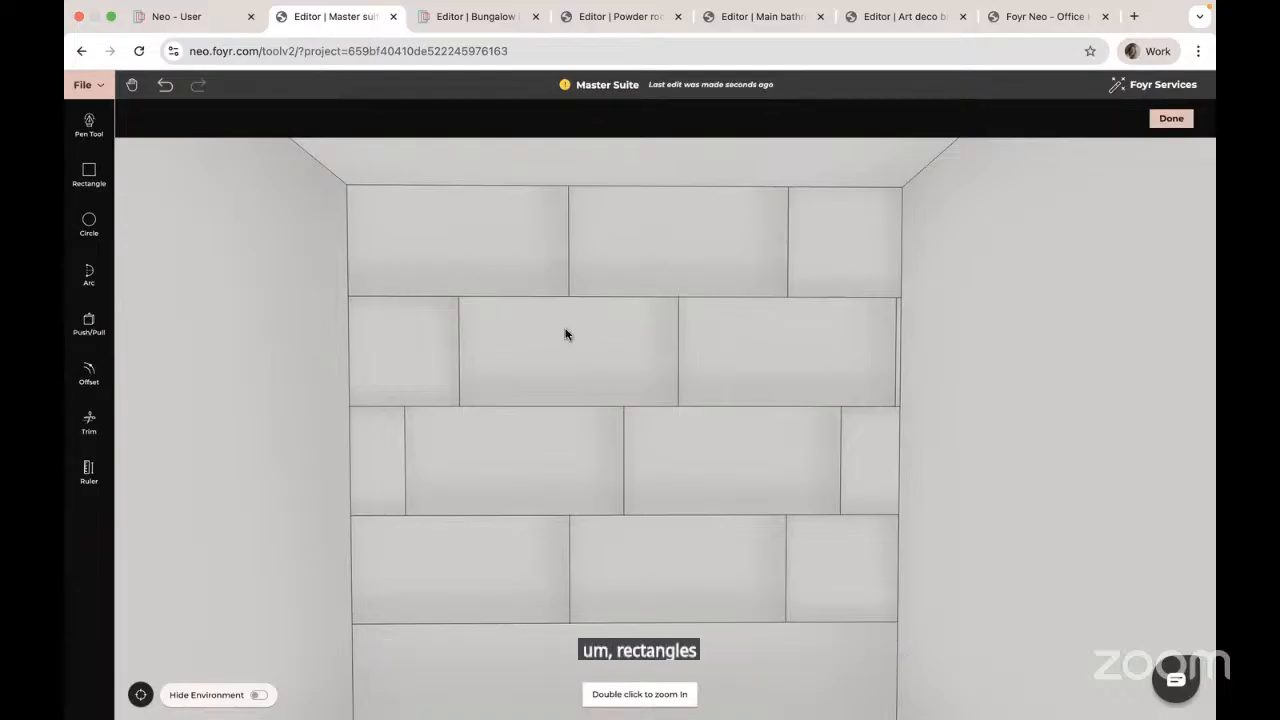
Step: Offset the top-left tile's outline inward by 0.008 m, replacing a first 0.002 m attempt
{"action": "left_click", "coordinate": [89, 375]}
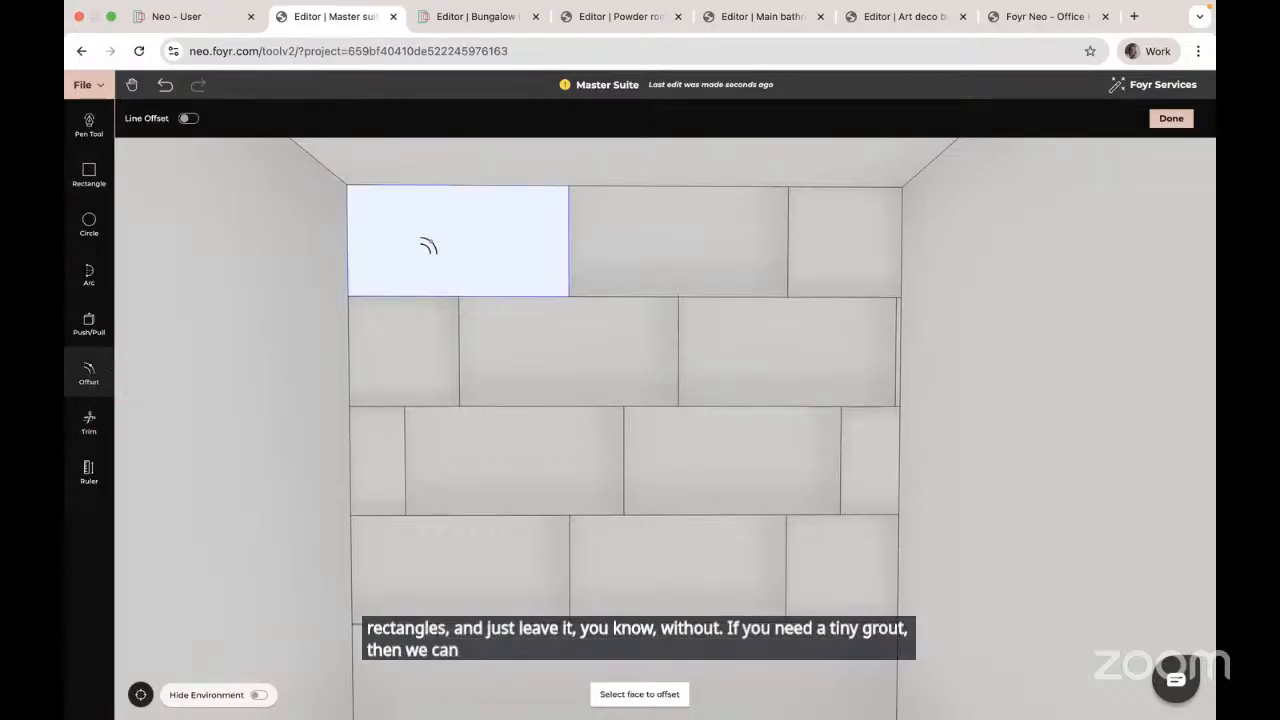
{"action": "left_click", "coordinate": [432, 242]}
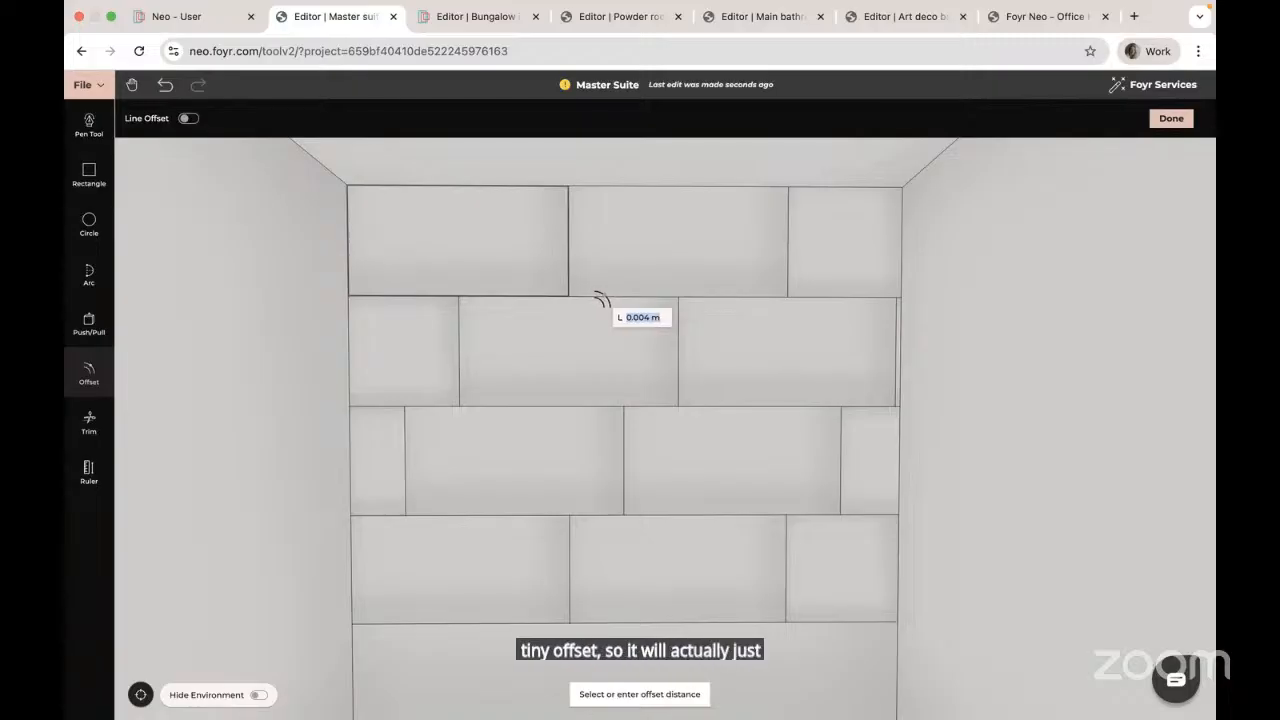
{"action": "type", "text": "0.002"}
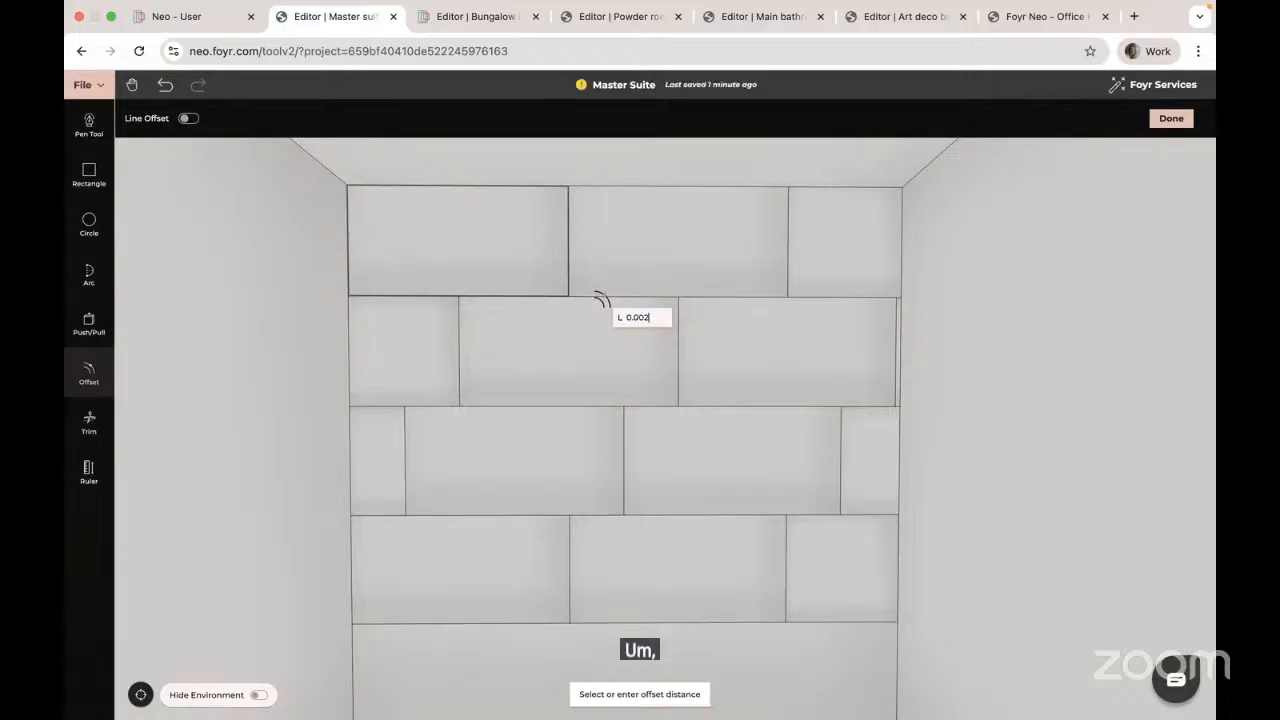
{"action": "key", "text": "Return"}
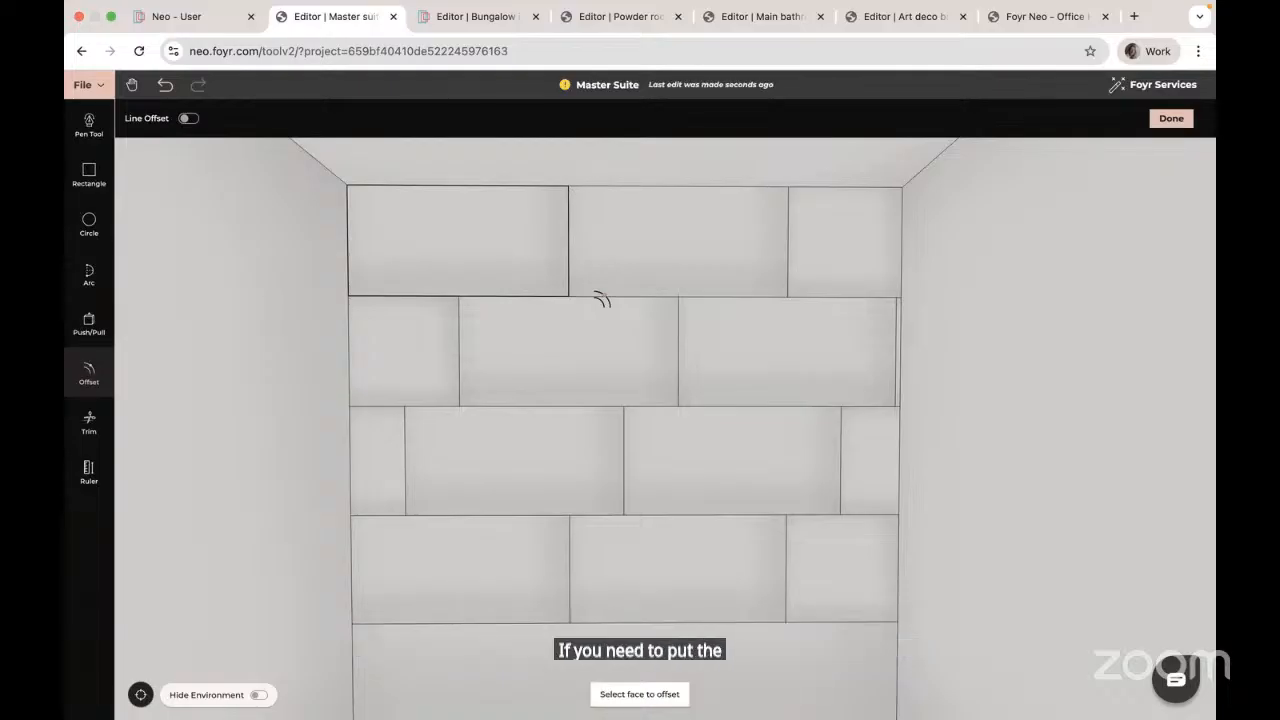
{"action": "left_click", "coordinate": [165, 87]}
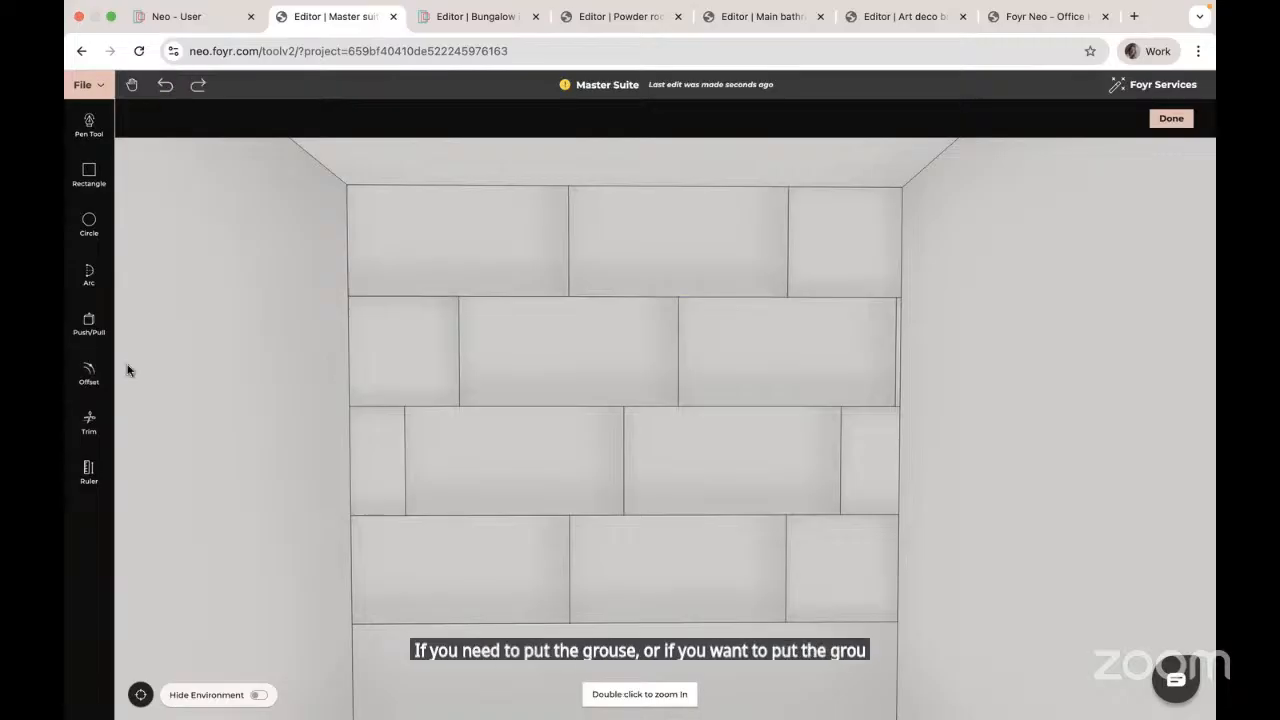
{"action": "left_click", "coordinate": [89, 372]}
{"action": "left_click", "coordinate": [449, 232]}
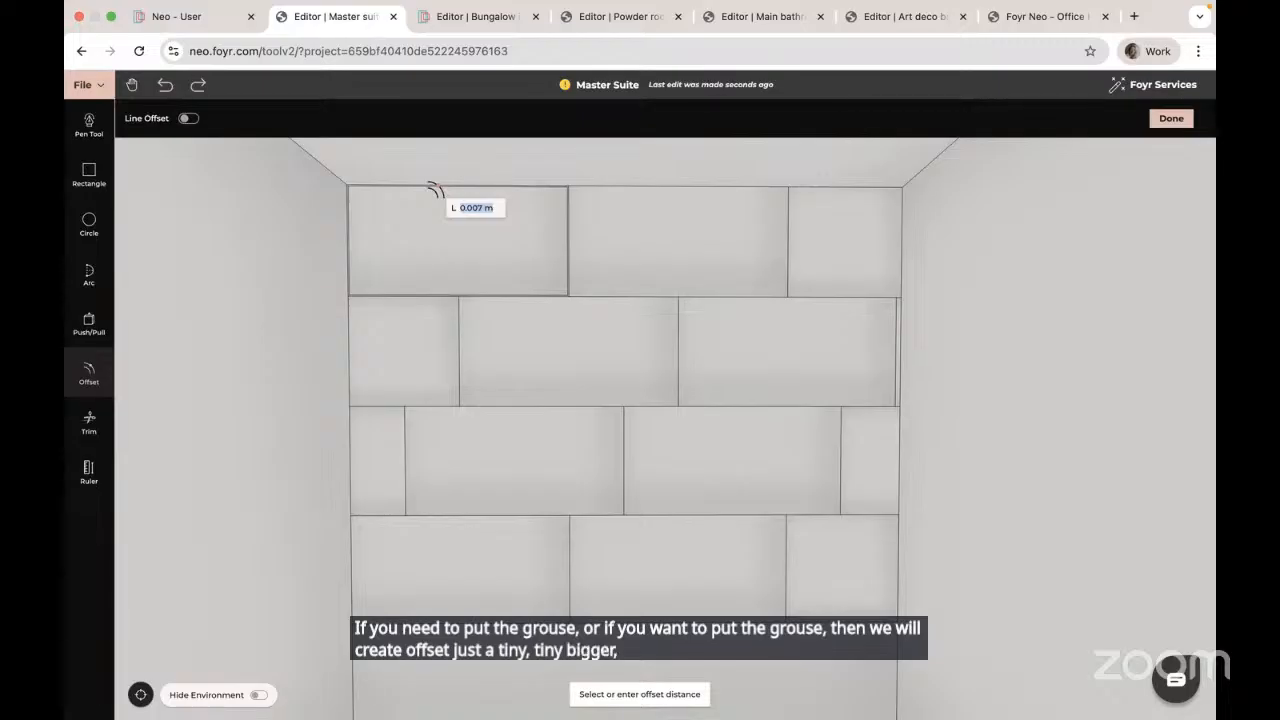
{"action": "type", "text": "0"}
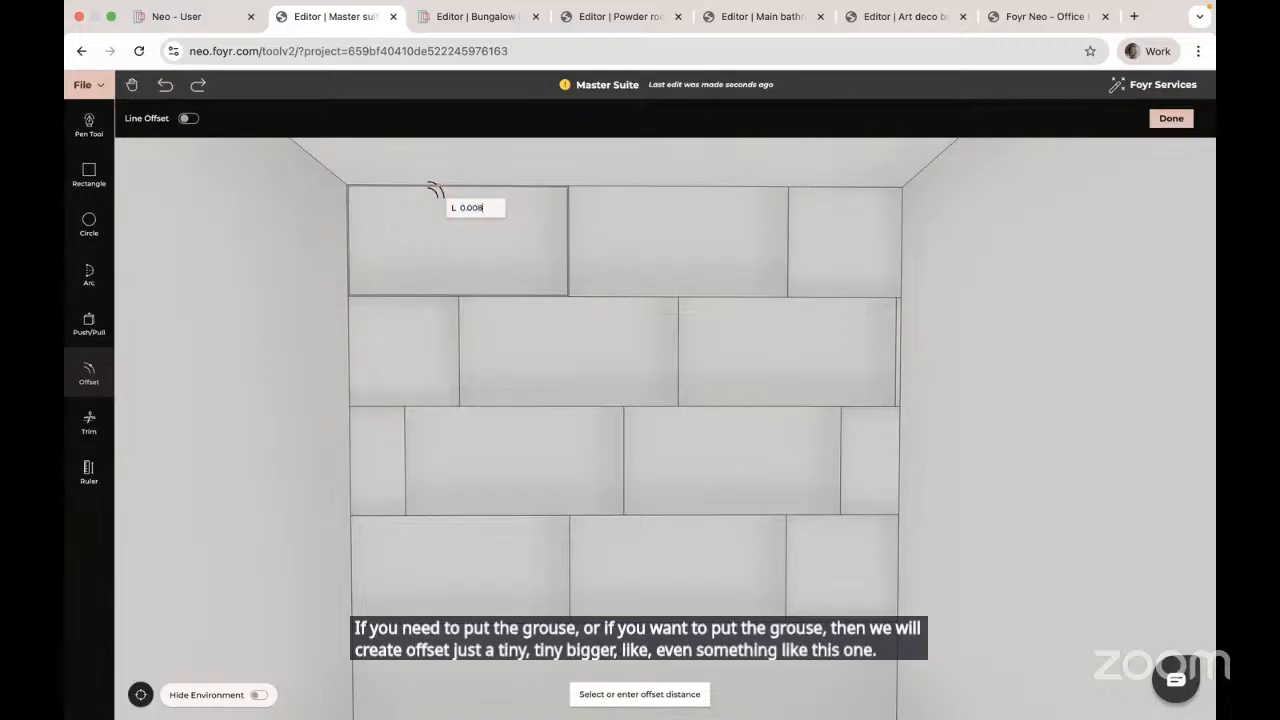
{"action": "key", "text": "Return"}
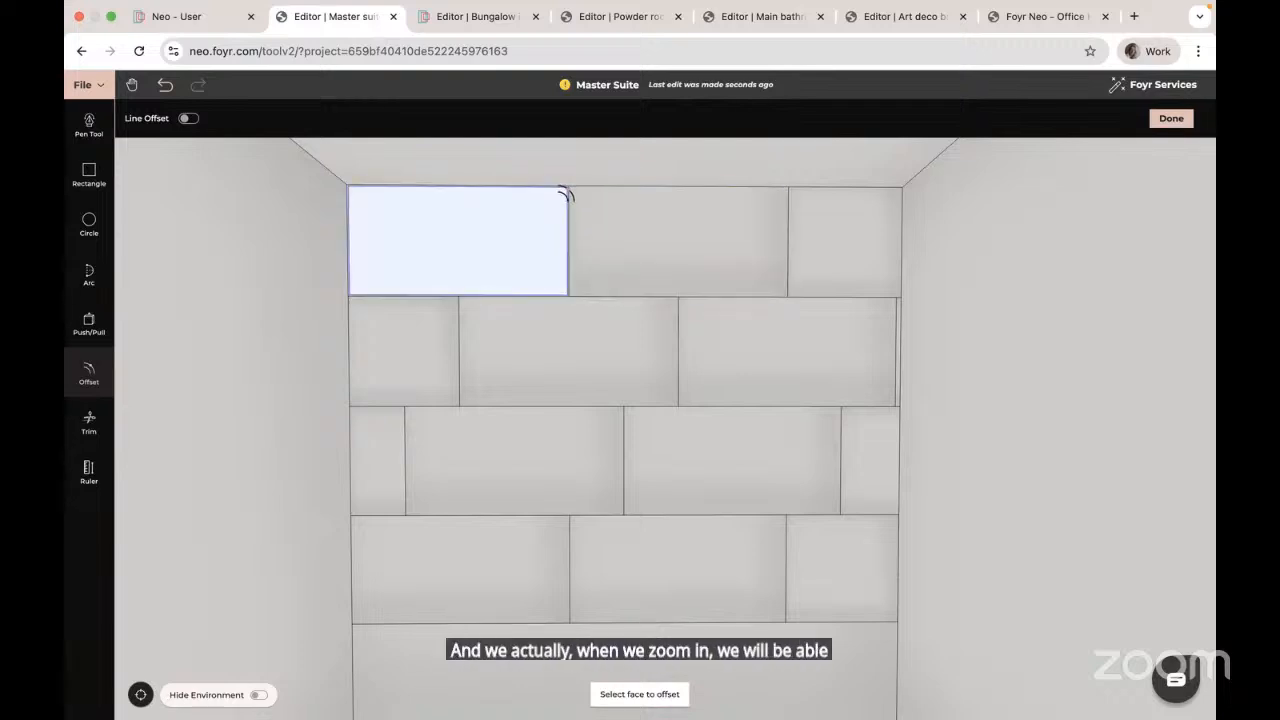
{"action": "key", "text": "Escape"}
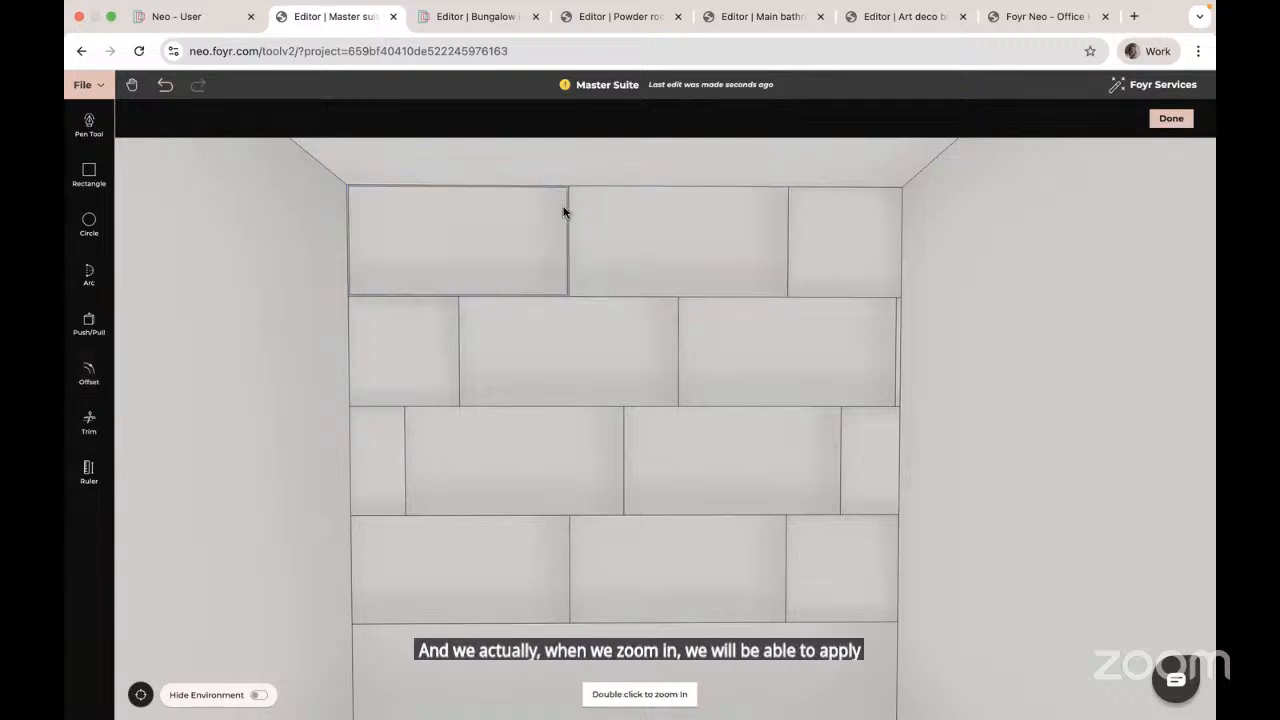
Step: Exit wall drawing and zoom the 3D view onto the tiled back wall
{"action": "left_click", "coordinate": [1171, 119]}
{"action": "scroll", "coordinate": [523, 294], "scroll_direction": "up", "scroll_amount": 10}
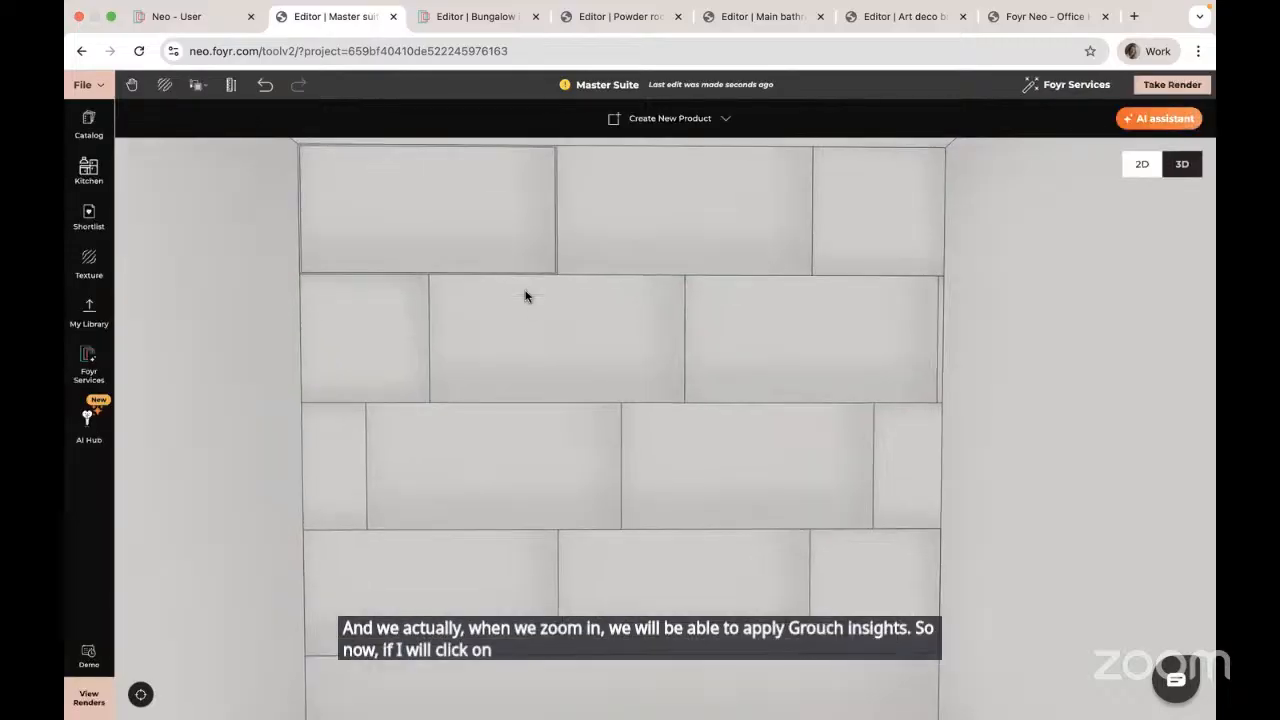
{"action": "scroll", "coordinate": [569, 494], "scroll_direction": "down", "scroll_amount": 5}
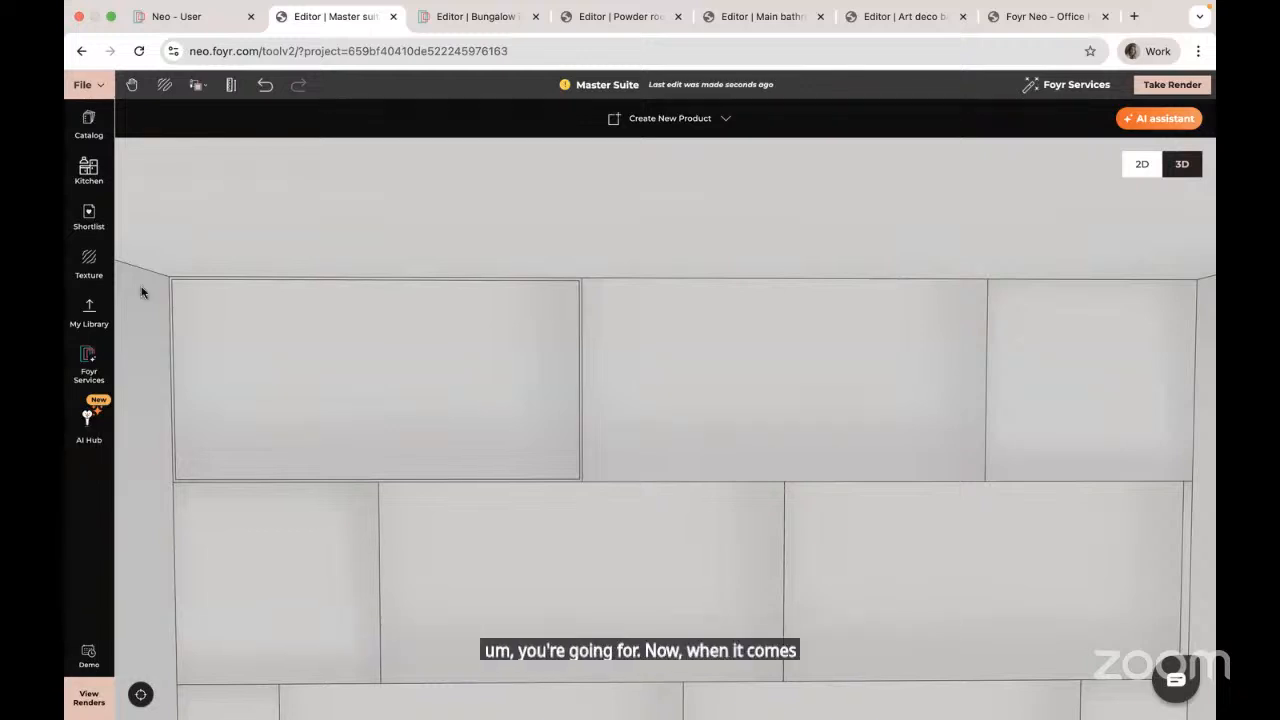
Step: Apply the uploaded Calacattaviolettamonet marble to the top-left tile, rotated 90°
{"action": "left_click", "coordinate": [88, 267]}
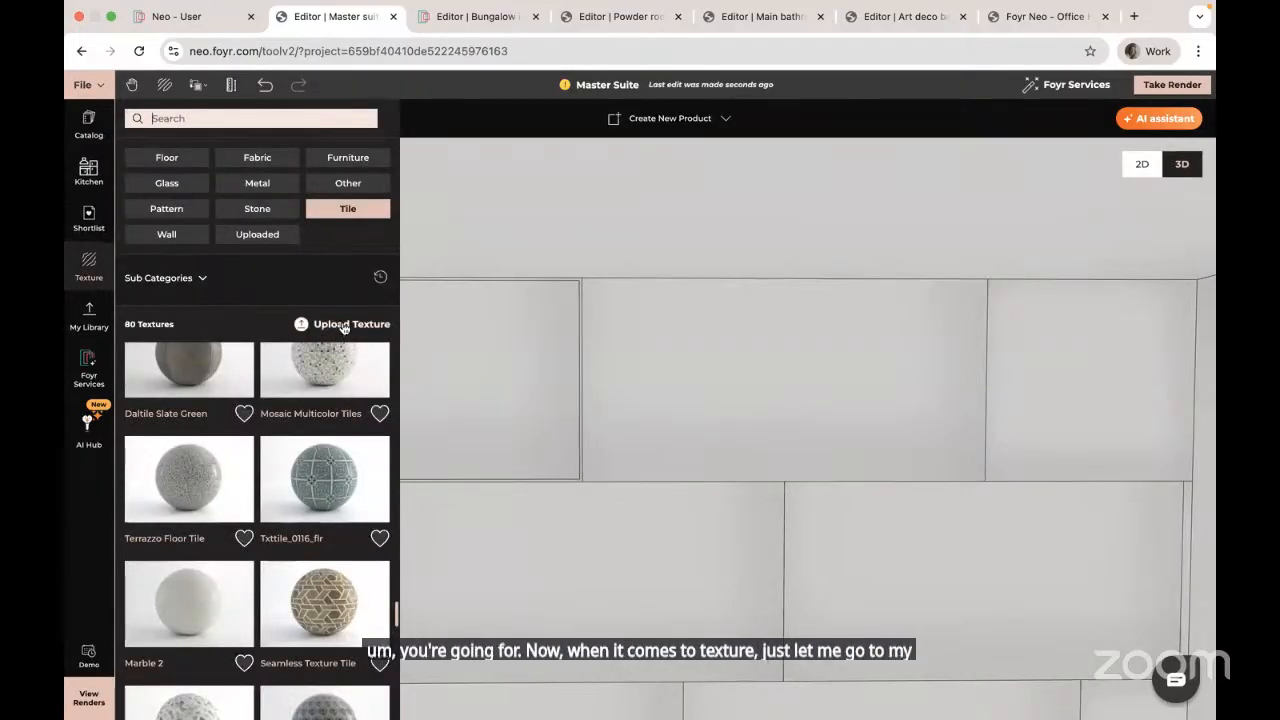
{"action": "left_click", "coordinate": [268, 238]}
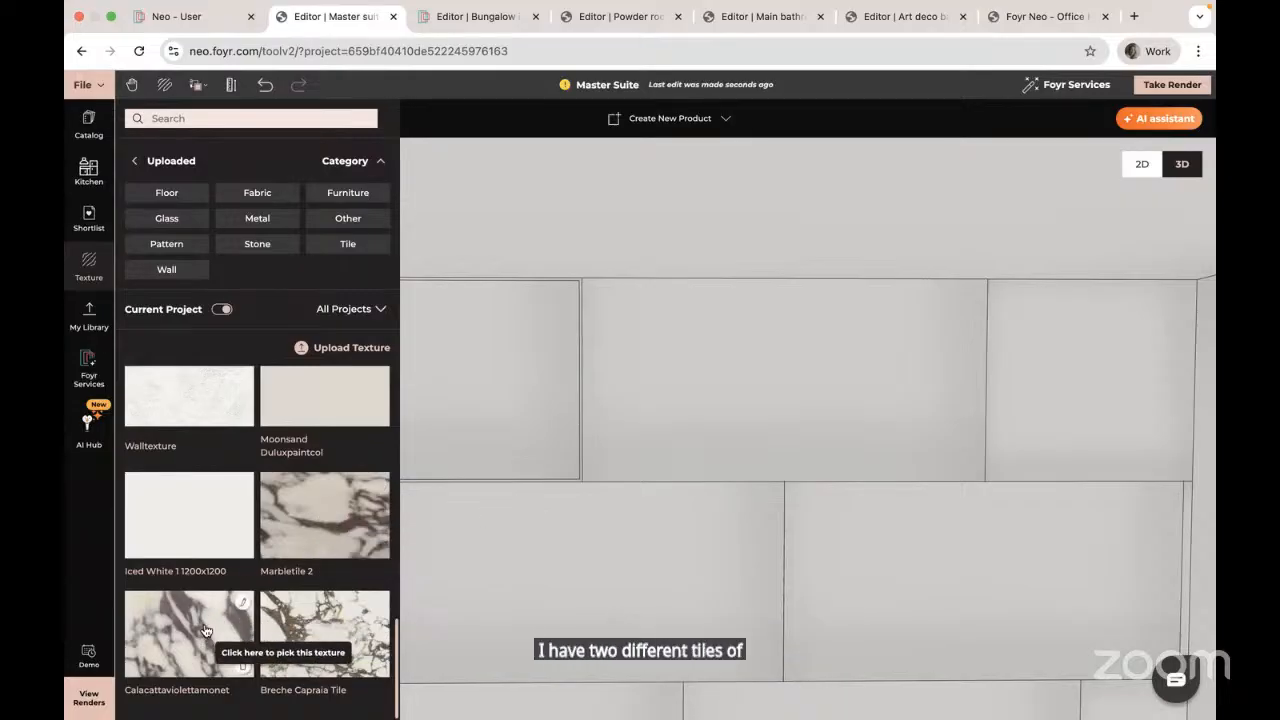
{"action": "left_click_drag", "start_coordinate": [677, 549], "coordinate": [913, 488]}
{"action": "left_click_drag", "start_coordinate": [185, 645], "coordinate": [613, 364]}
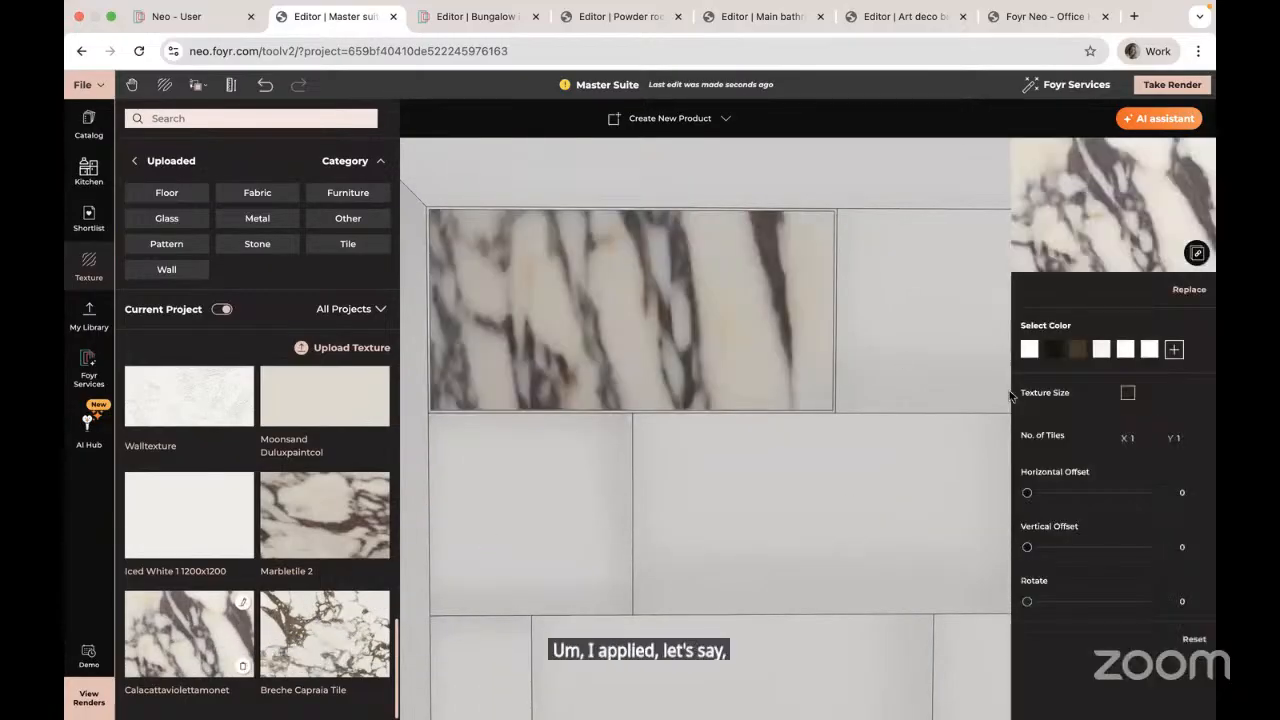
{"action": "left_click", "coordinate": [1190, 601]}
{"action": "type", "text": "90"}
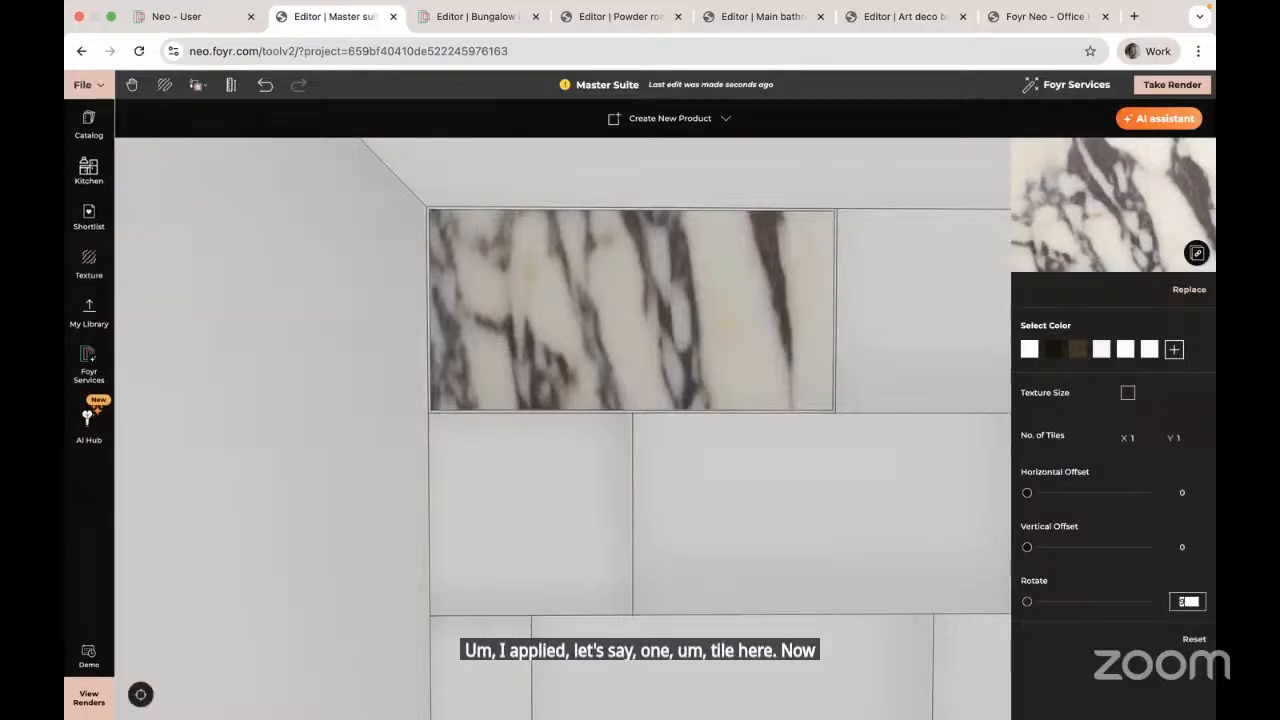
{"action": "key", "text": "Return"}
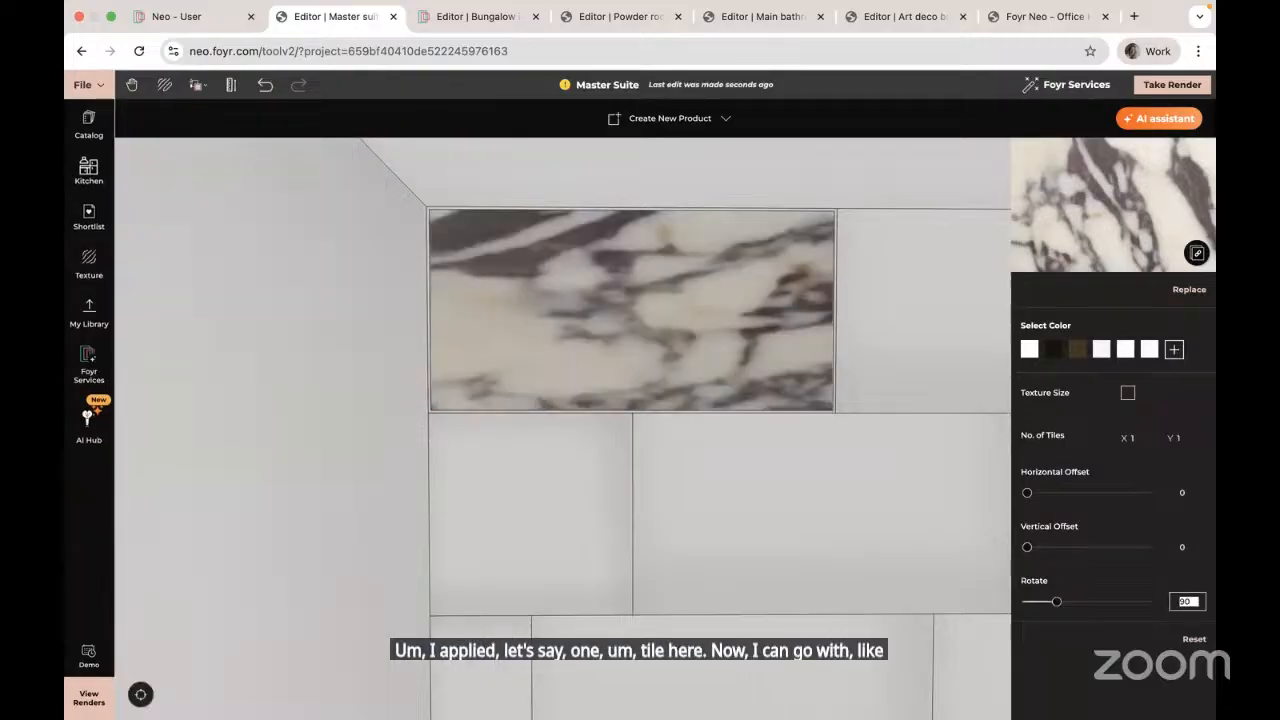
Step: Deselect the tiled wall and pan and zoom in for a close view
{"action": "scroll", "coordinate": [670, 516], "scroll_direction": "down", "scroll_amount": 5}
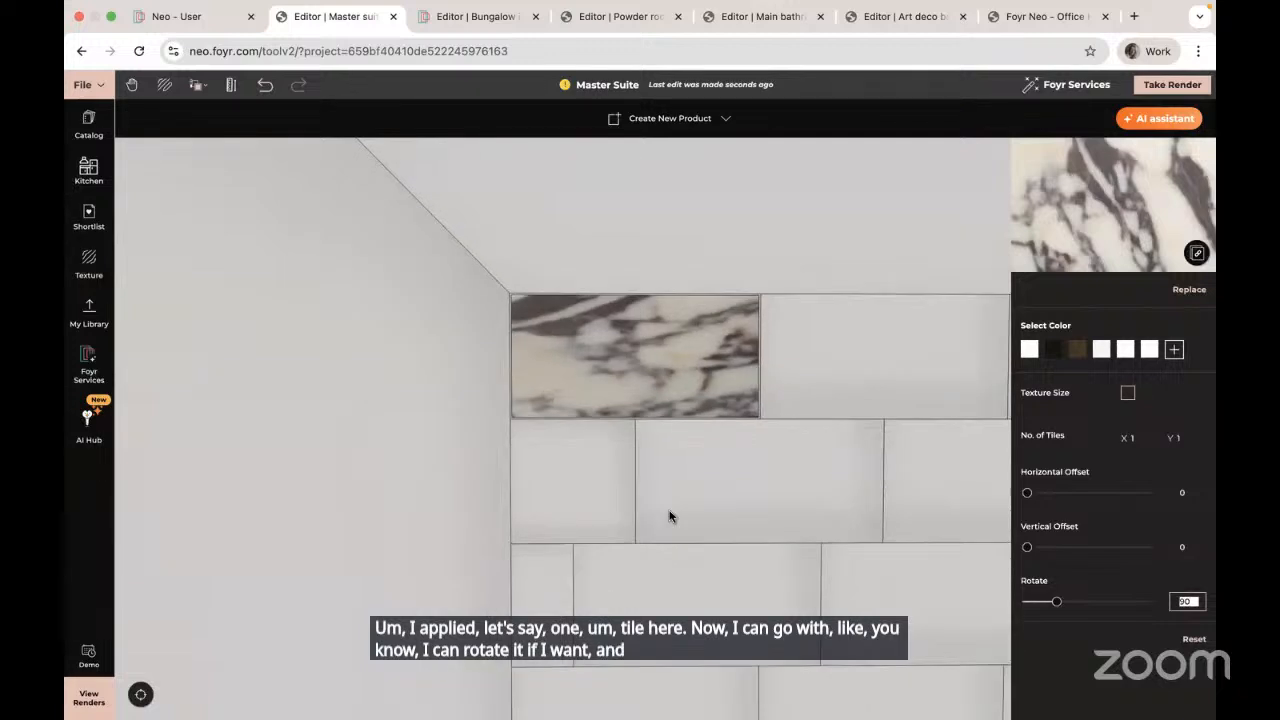
{"action": "left_click", "coordinate": [814, 400]}
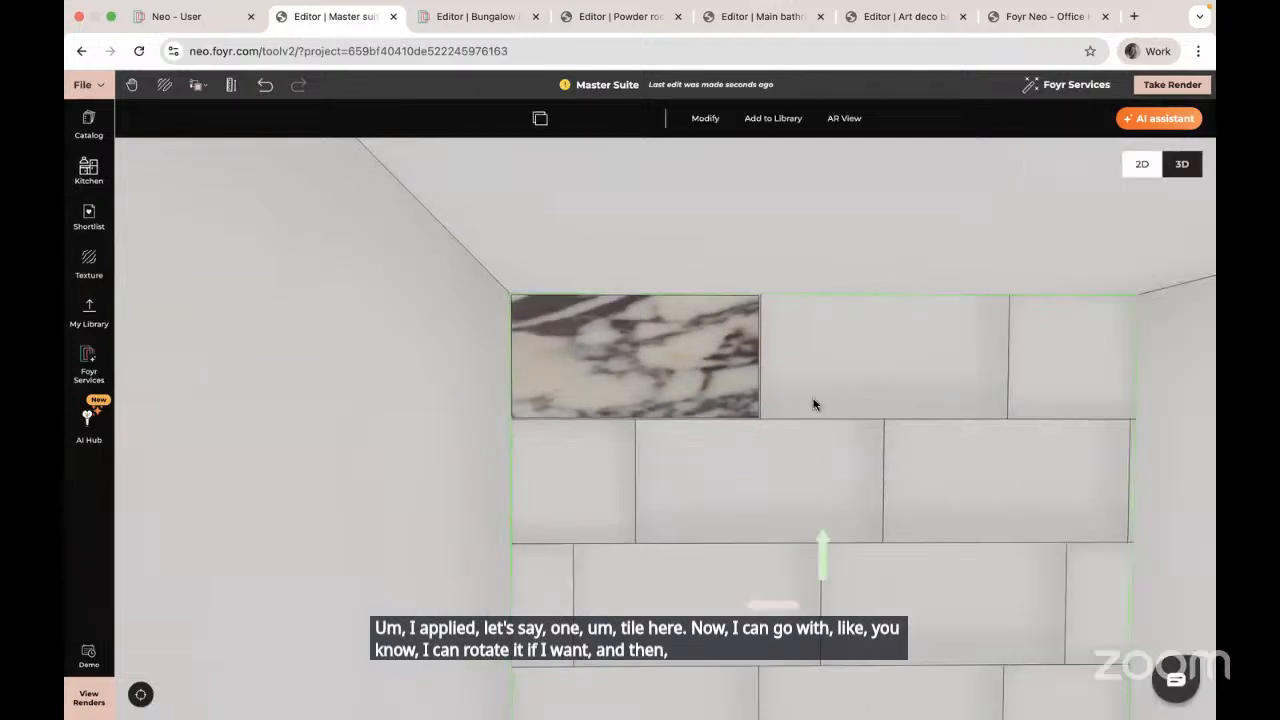
{"action": "left_click", "coordinate": [430, 552]}
{"action": "scroll", "coordinate": [732, 522], "scroll_direction": "down", "scroll_amount": 4}
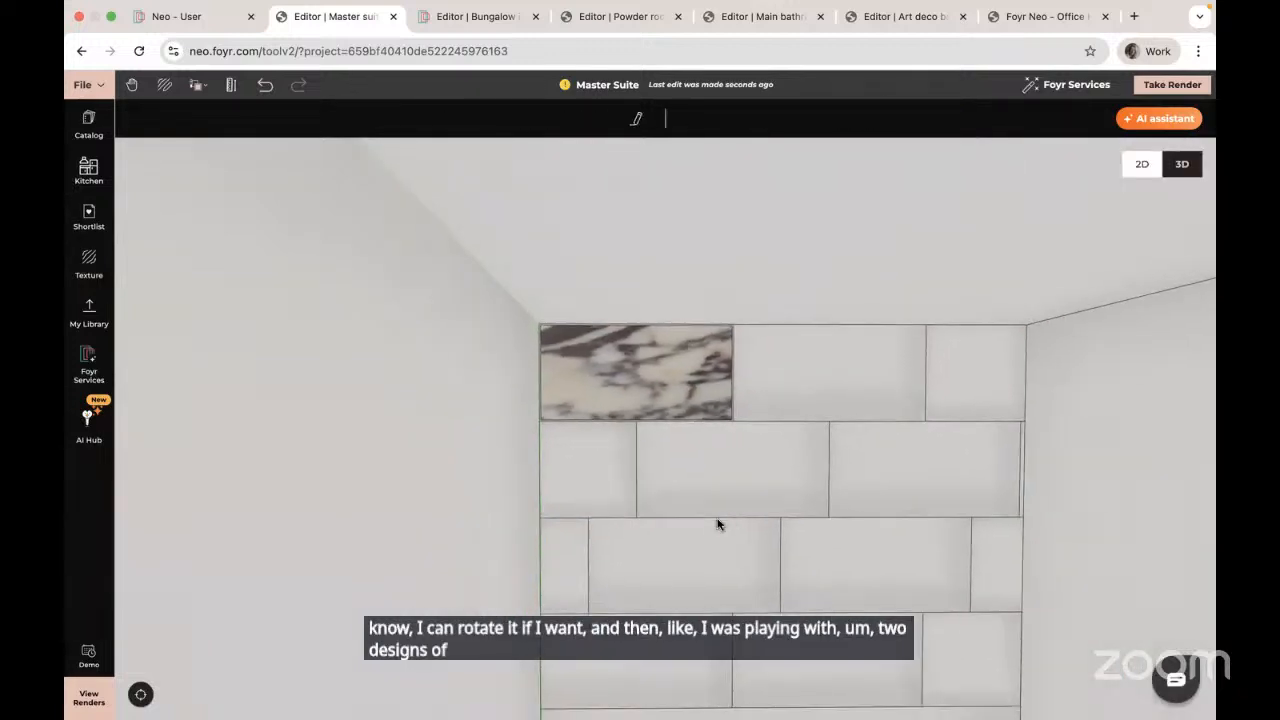
{"action": "mouse_move", "coordinate": [717, 523]}
{"action": "right_mouse_down"}
{"action": "mouse_move", "coordinate": [533, 514]}
{"action": "mouse_move", "coordinate": [594, 500]}
{"action": "right_mouse_up"}
{"action": "scroll", "coordinate": [595, 500], "scroll_direction": "up", "scroll_amount": 4}
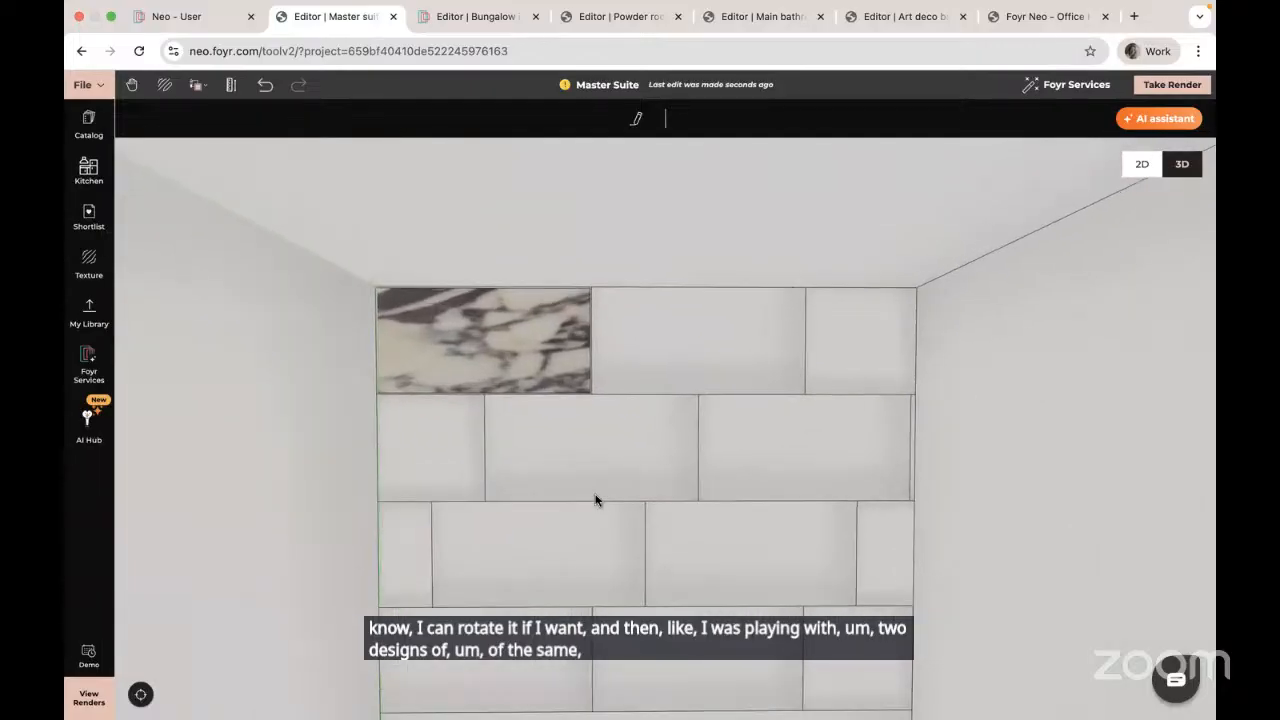
Step: Apply the Marbletile 2 texture to the second top tile and rotate it 90 degrees
{"action": "left_click", "coordinate": [89, 265]}
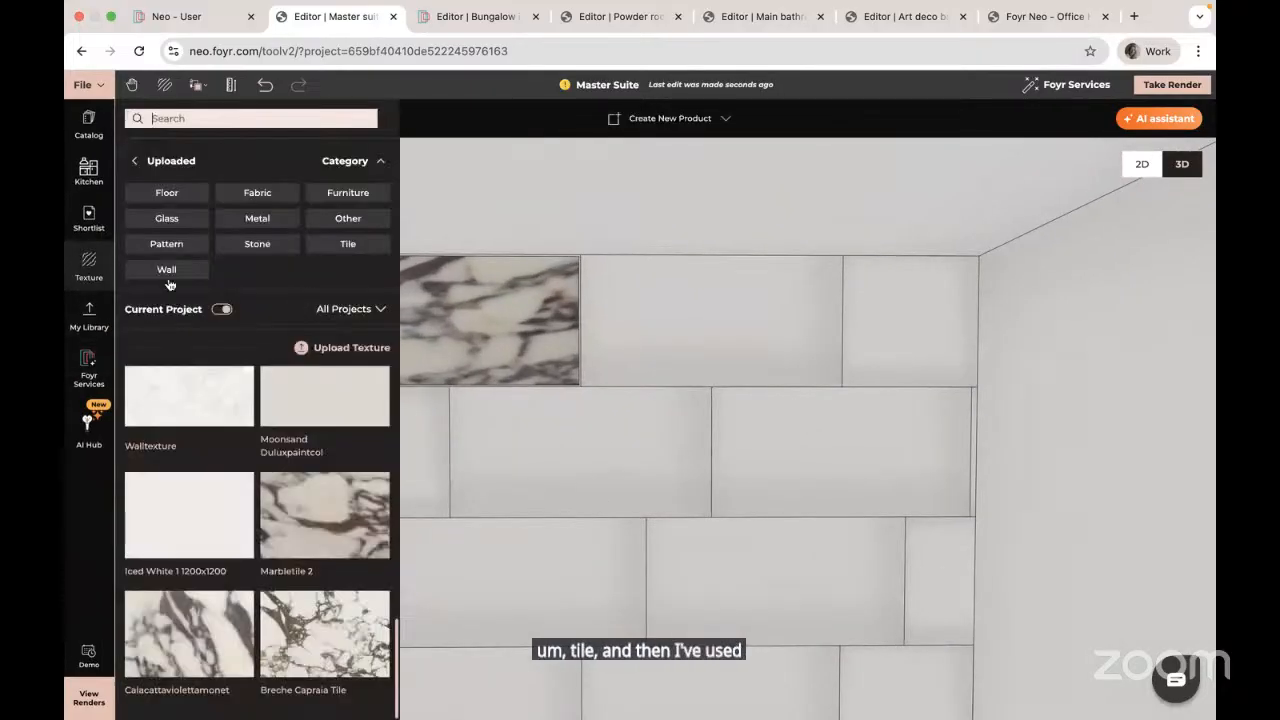
{"action": "left_click", "coordinate": [323, 522]}
{"action": "left_click", "coordinate": [691, 358]}
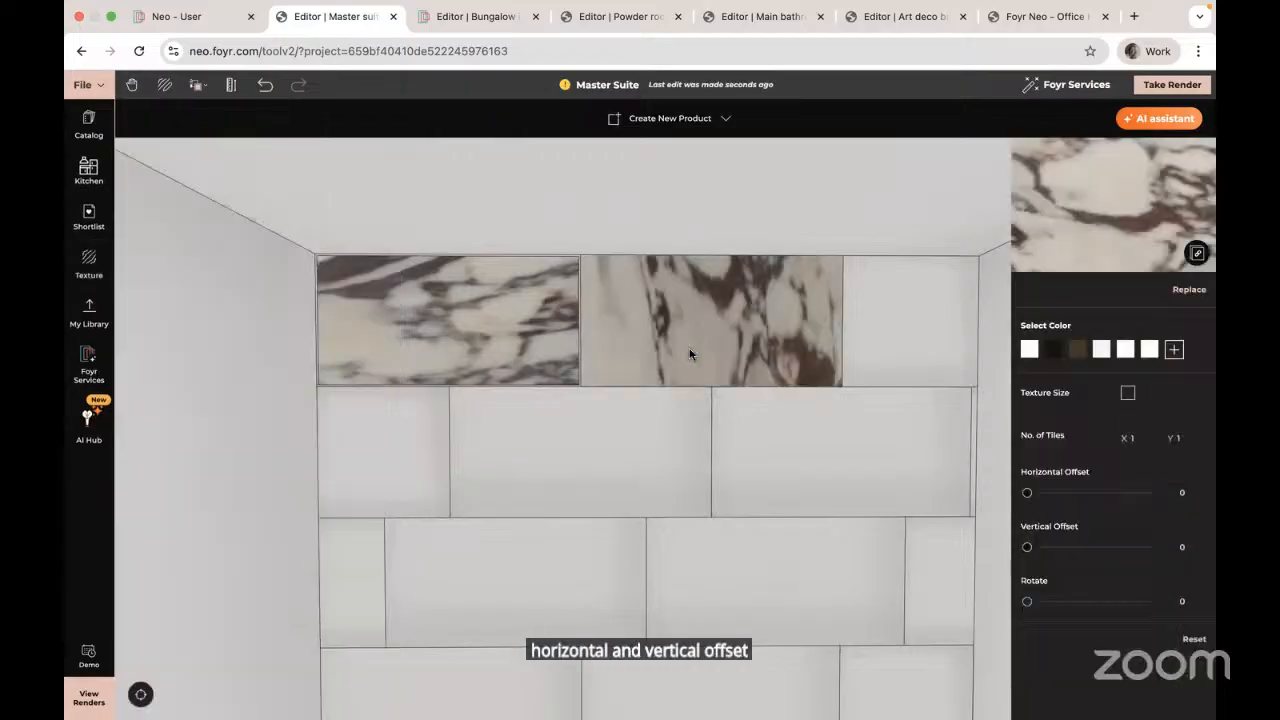
{"action": "left_click", "coordinate": [1188, 601]}
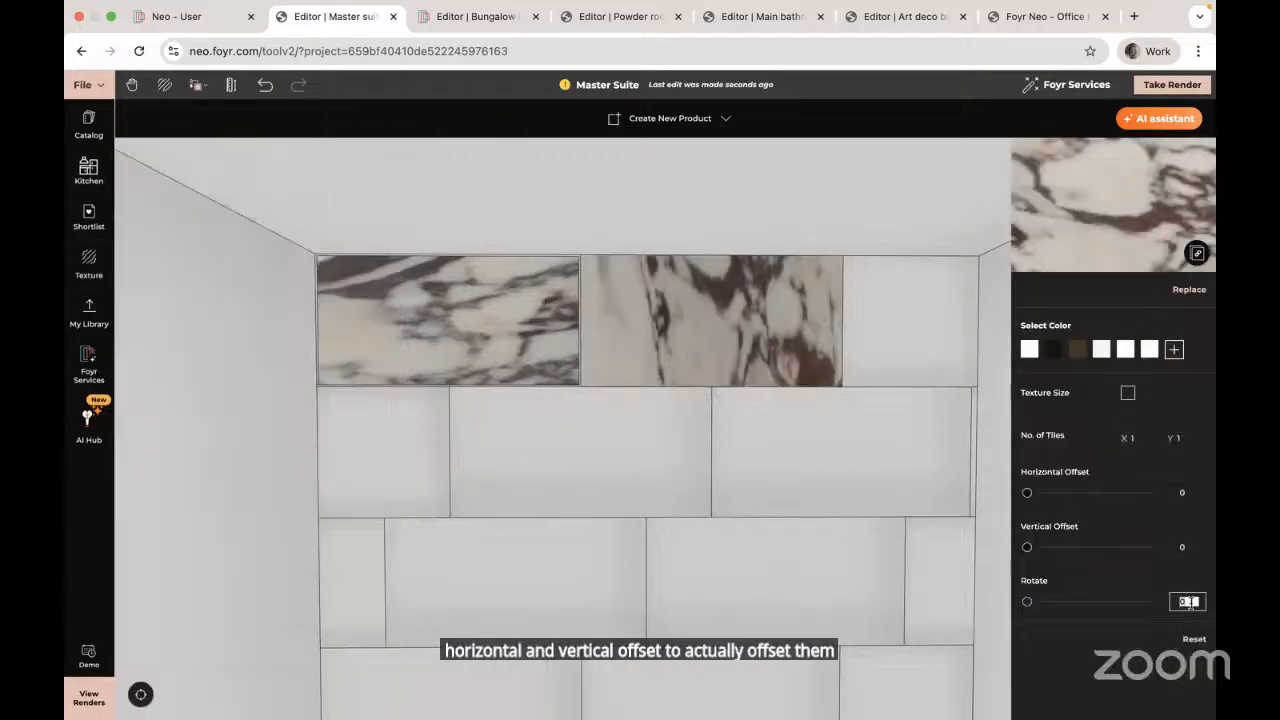
{"action": "type", "text": "90"}
{"action": "key", "text": "Return"}
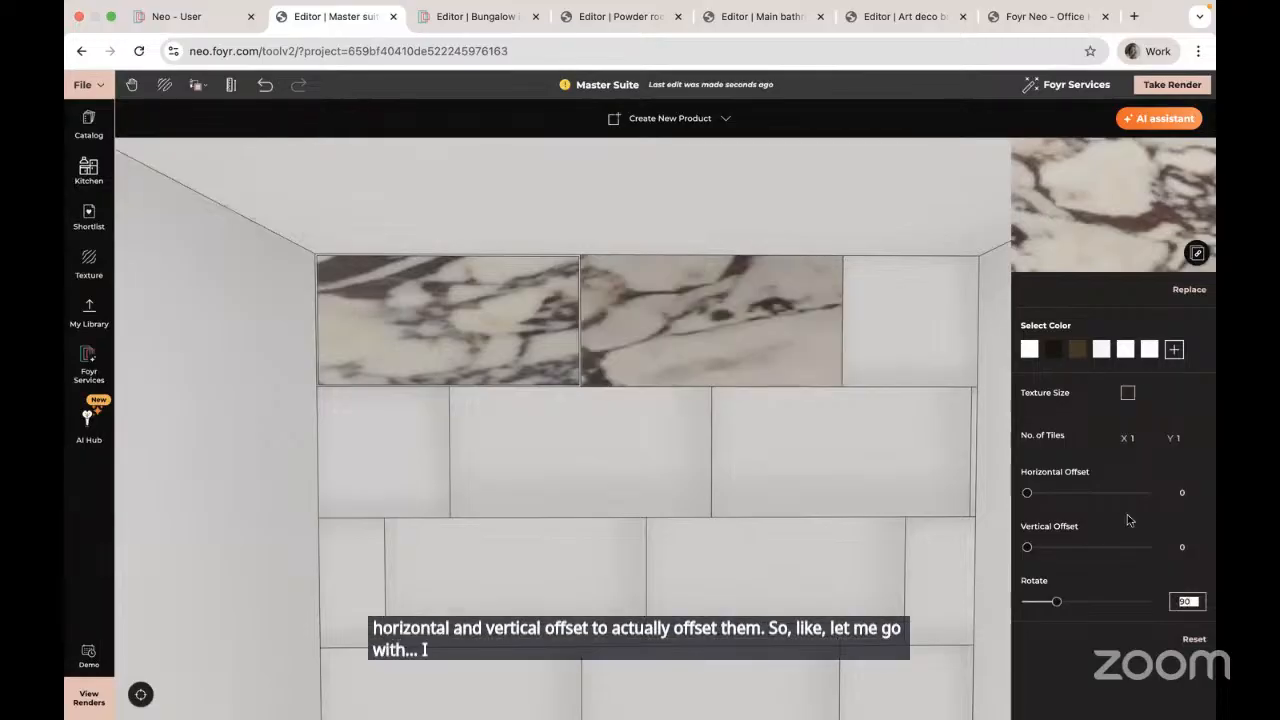
Step: Adjust the marble texture offsets, ending with horizontal offset 18 and vertical offset 0
{"action": "mouse_move", "coordinate": [1027, 492]}
{"action": "left_mouse_down"}
{"action": "mouse_move", "coordinate": [1080, 492]}
{"action": "mouse_move", "coordinate": [1003, 492]}
{"action": "mouse_move", "coordinate": [1044, 492]}
{"action": "left_mouse_up"}
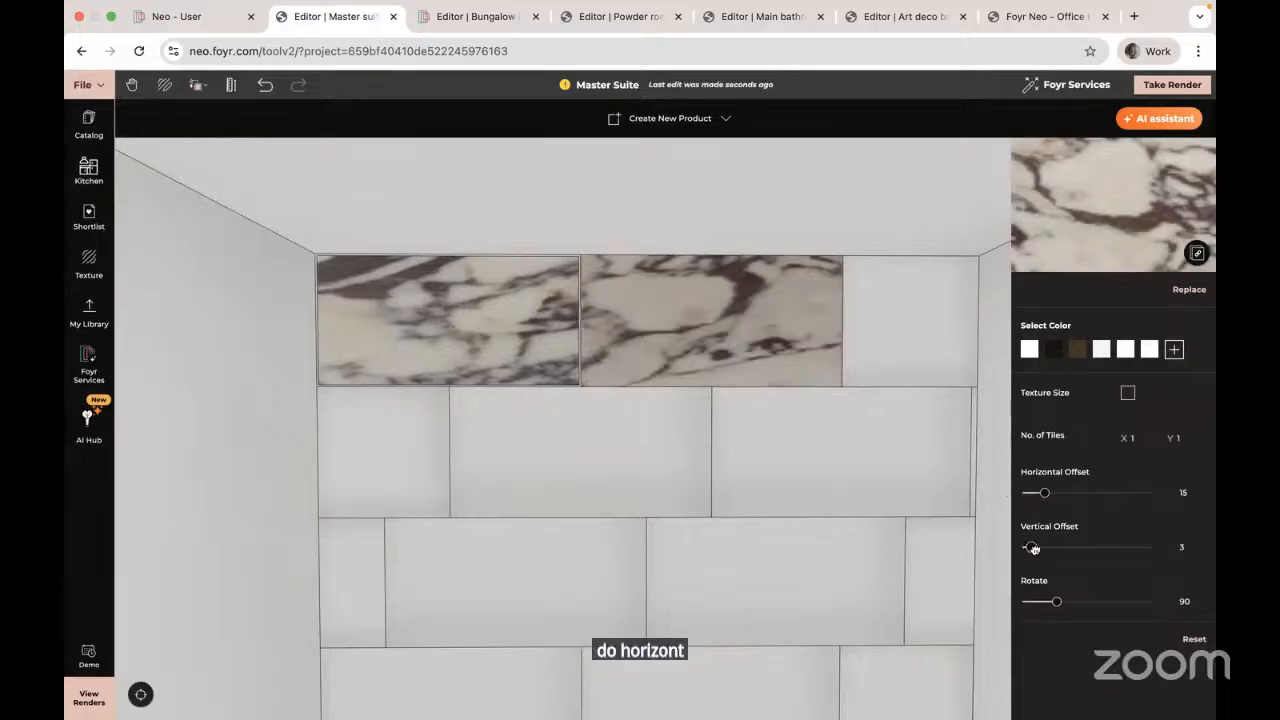
{"action": "left_click_drag", "start_coordinate": [1034, 549], "coordinate": [1135, 547]}
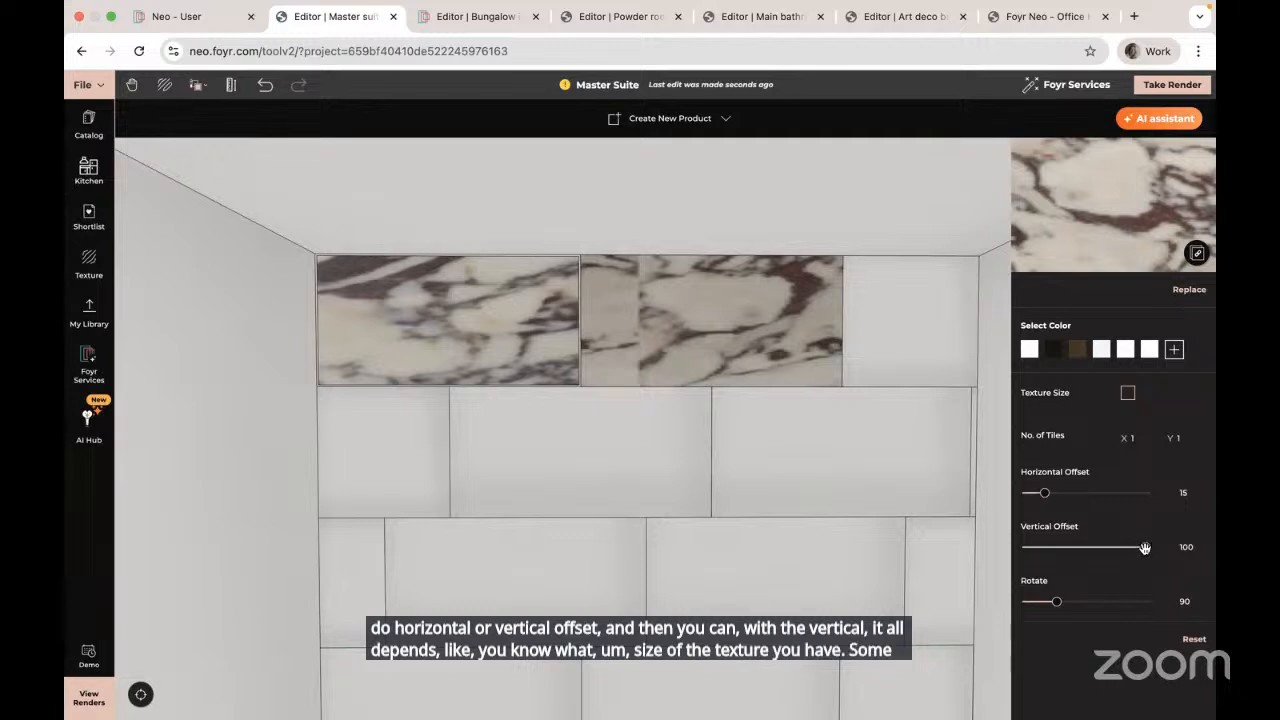
{"action": "left_click_drag", "start_coordinate": [1115, 548], "coordinate": [997, 549]}
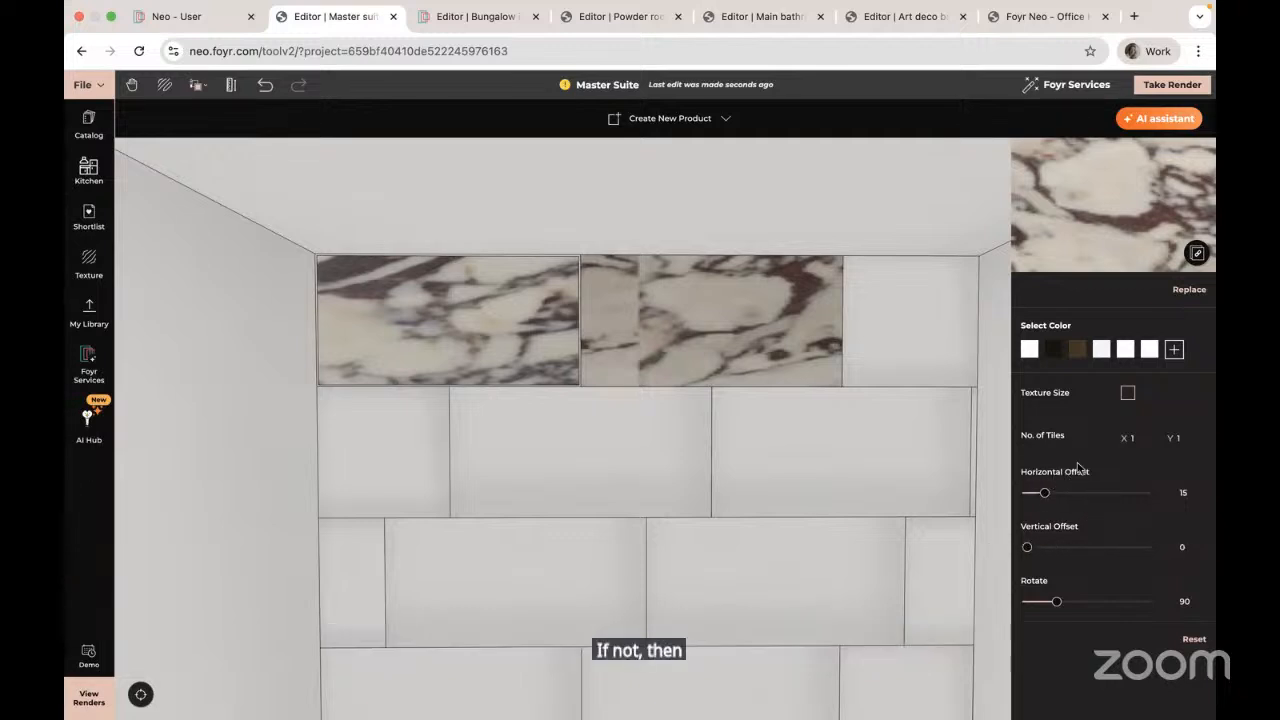
{"action": "left_click_drag", "start_coordinate": [1044, 491], "coordinate": [1006, 492]}
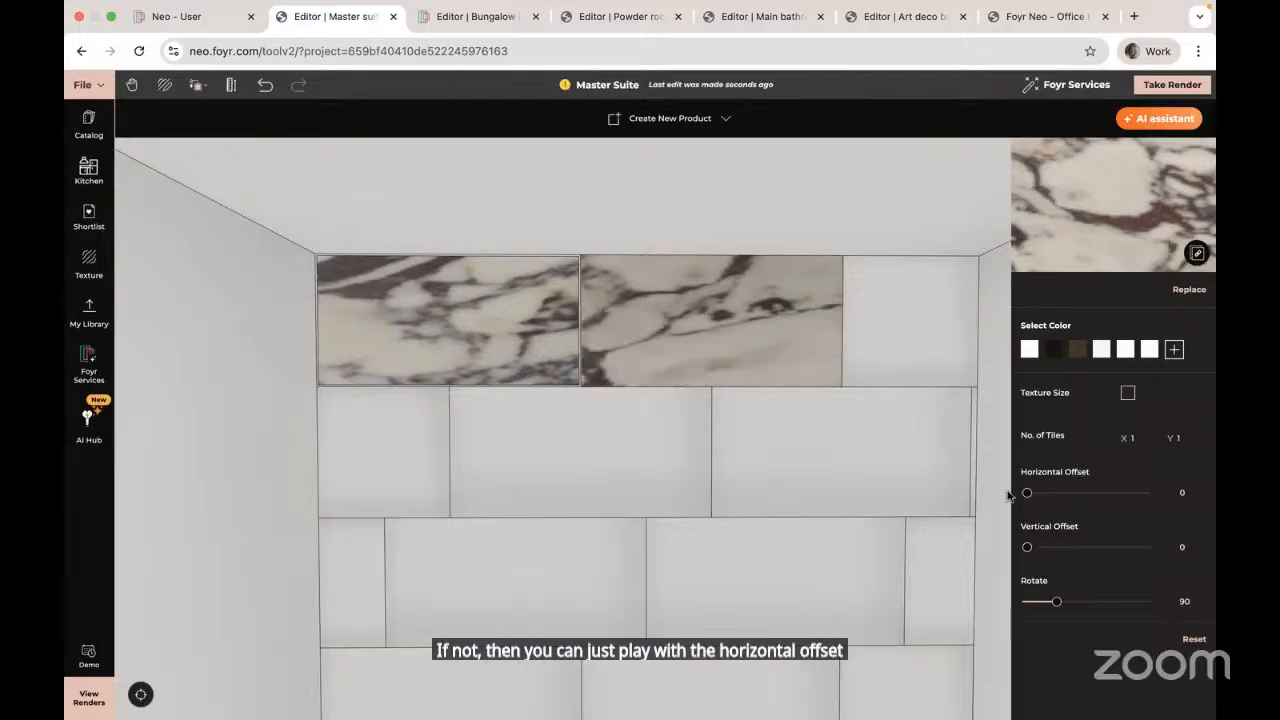
{"action": "mouse_move", "coordinate": [1027, 547]}
{"action": "left_mouse_down"}
{"action": "mouse_move", "coordinate": [1043, 547]}
{"action": "mouse_move", "coordinate": [1008, 547]}
{"action": "left_mouse_up"}
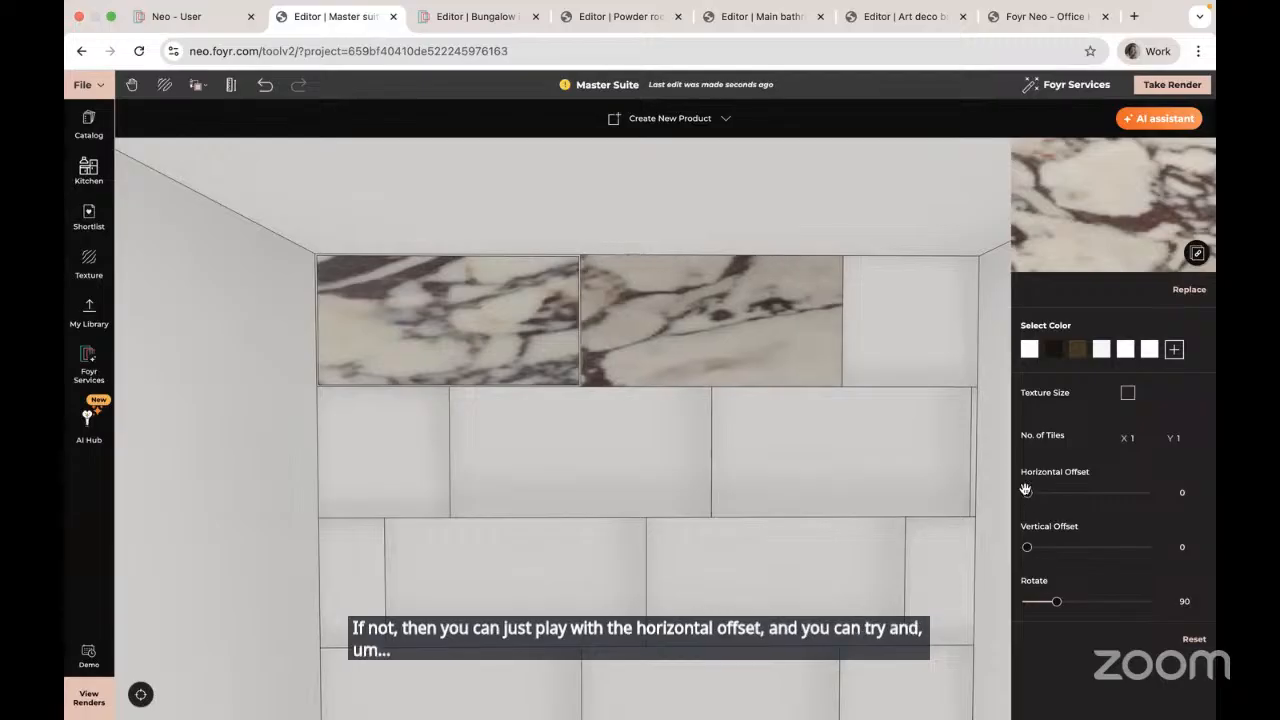
{"action": "left_click_drag", "start_coordinate": [1027, 492], "coordinate": [1048, 492]}
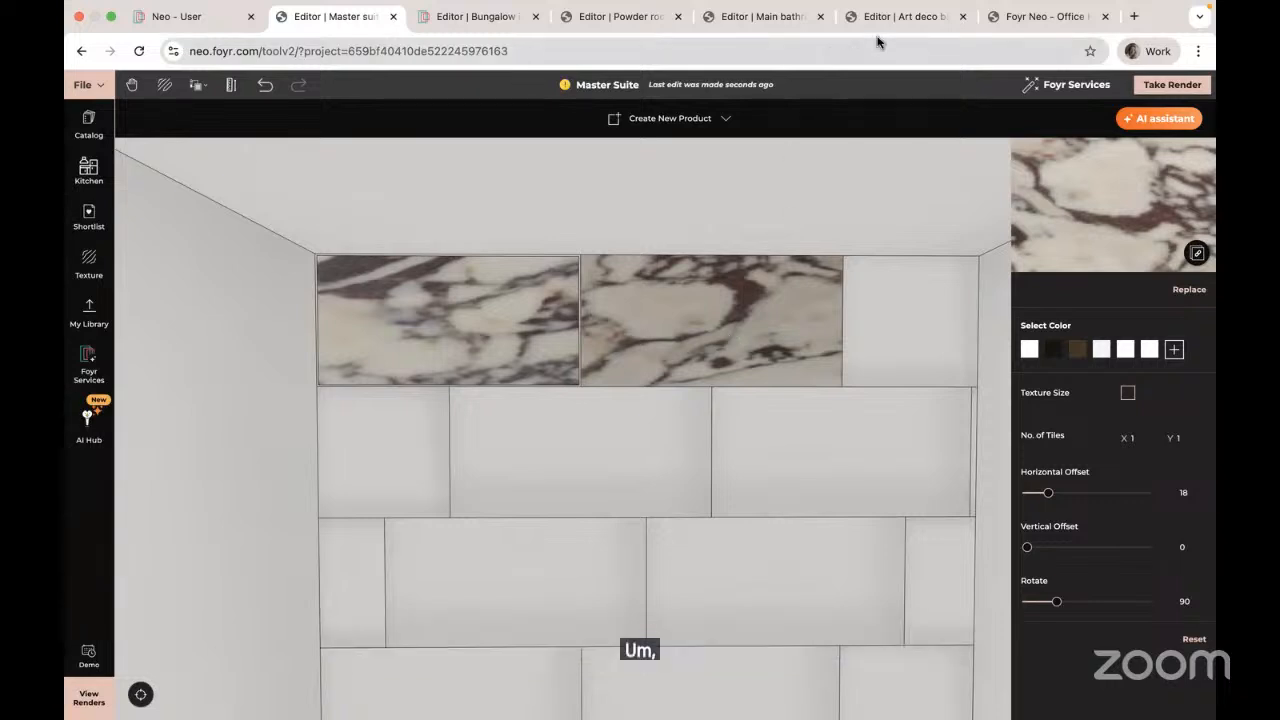
Step: Orbit around the Art Deco Bathroom in 3D, then switch to the Powder Room project
{"action": "left_click", "coordinate": [905, 20]}
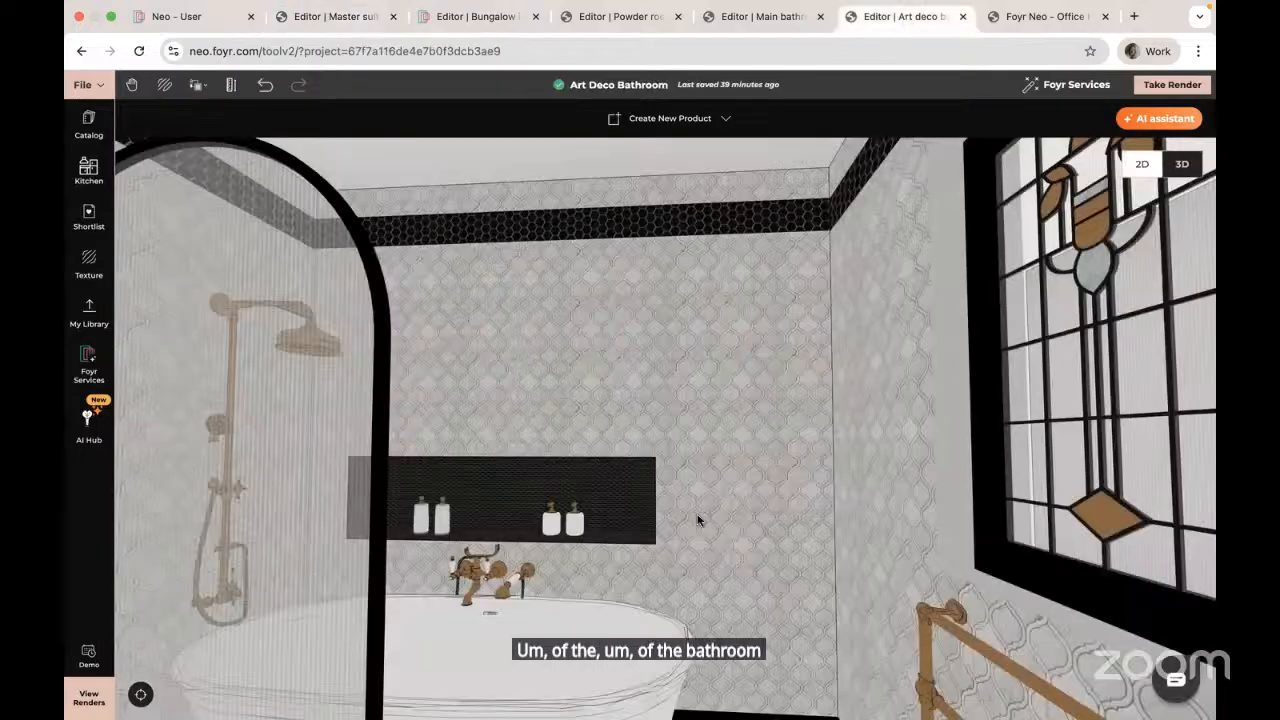
{"action": "mouse_move", "coordinate": [643, 518]}
{"action": "left_mouse_down"}
{"action": "mouse_move", "coordinate": [590, 527]}
{"action": "mouse_move", "coordinate": [572, 506]}
{"action": "mouse_move", "coordinate": [592, 522]}
{"action": "mouse_move", "coordinate": [731, 498]}
{"action": "left_mouse_up"}
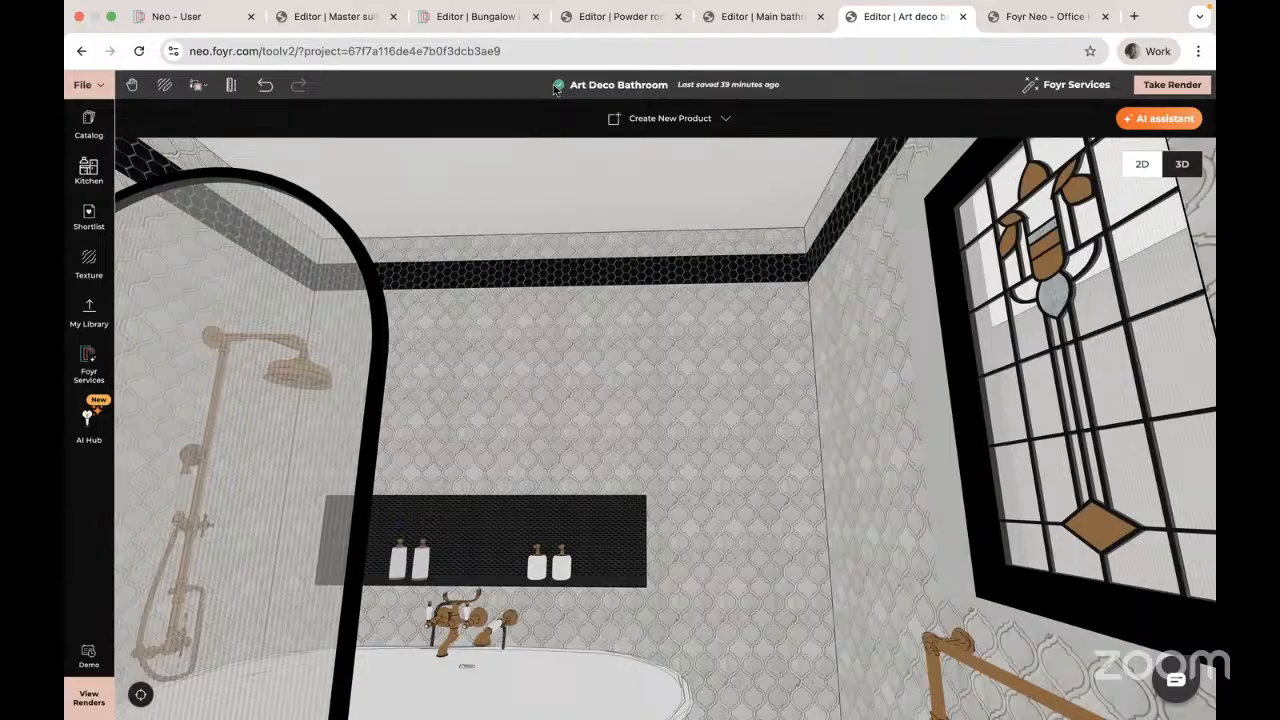
{"action": "left_click", "coordinate": [628, 20]}
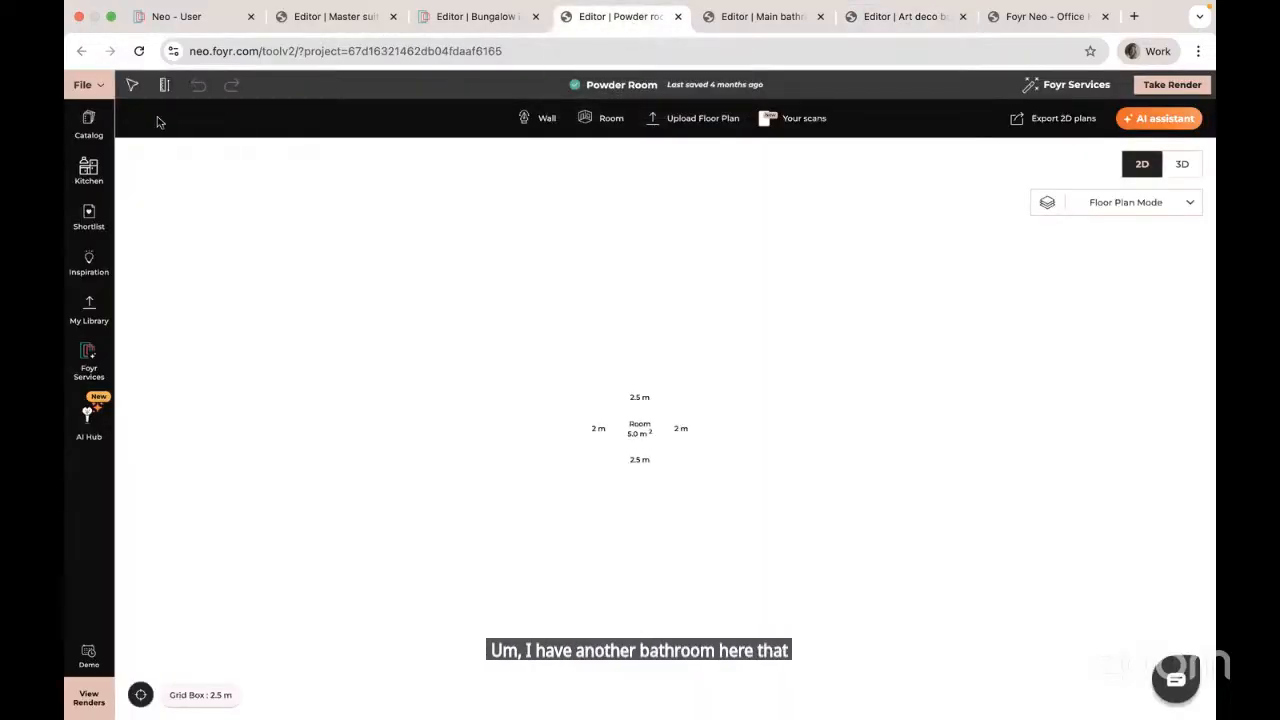
Step: Reload the Powder Room project so its vanity basin and toilet appear in the plan
{"action": "left_click", "coordinate": [141, 51]}
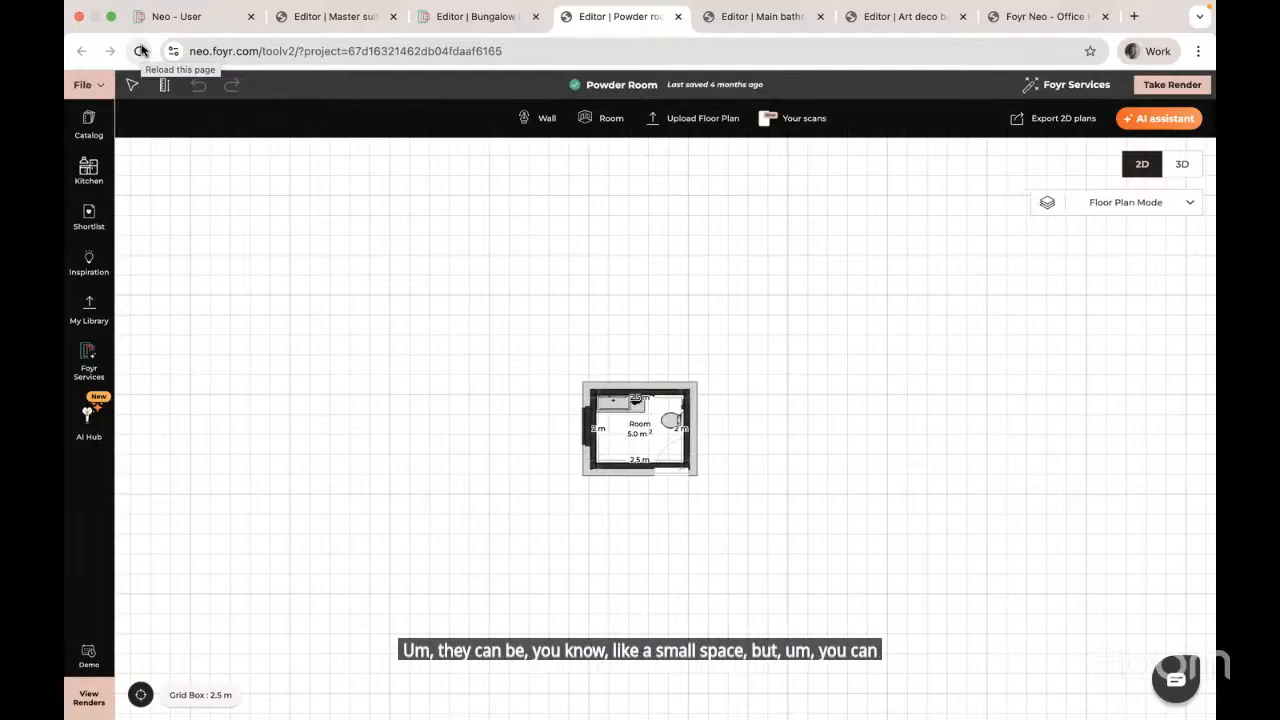
Step: Switch the Powder Room to 3D to see its bird-patterned wallpaper, vanity and toilet
{"action": "left_click", "coordinate": [1182, 166]}
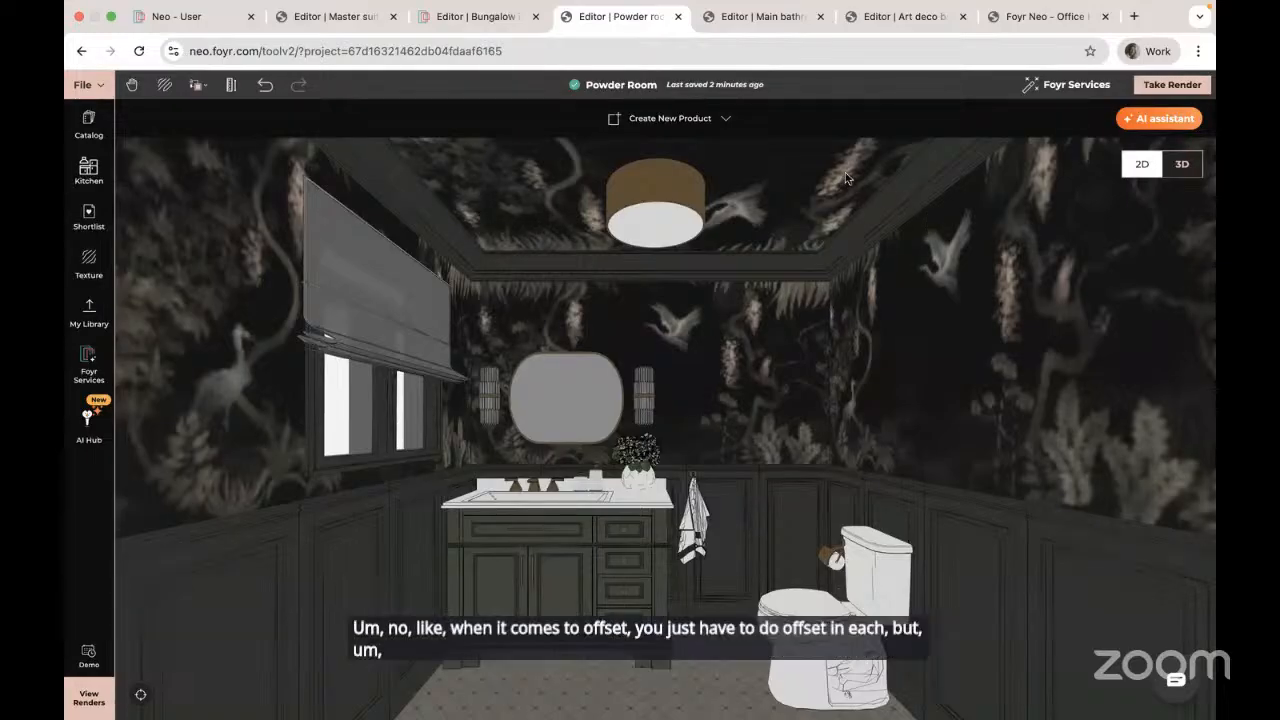
{"action": "left_click", "coordinate": [347, 20]}
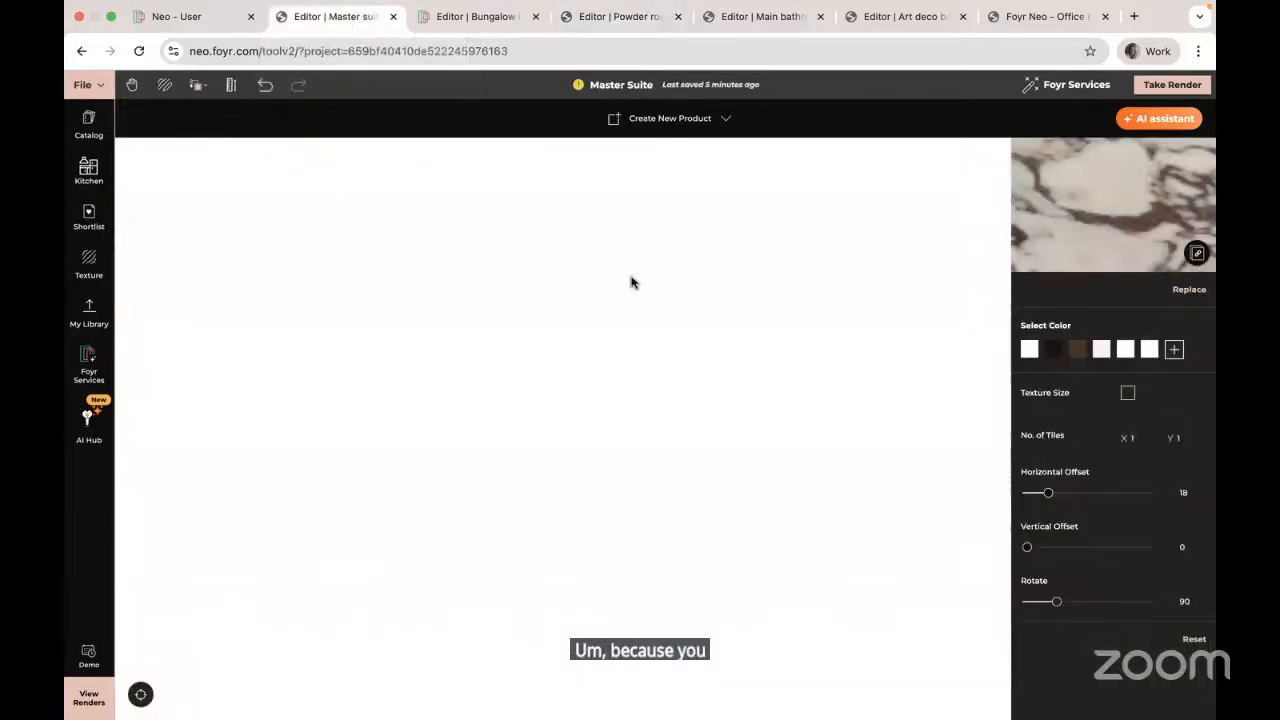
{"action": "left_click", "coordinate": [140, 51]}
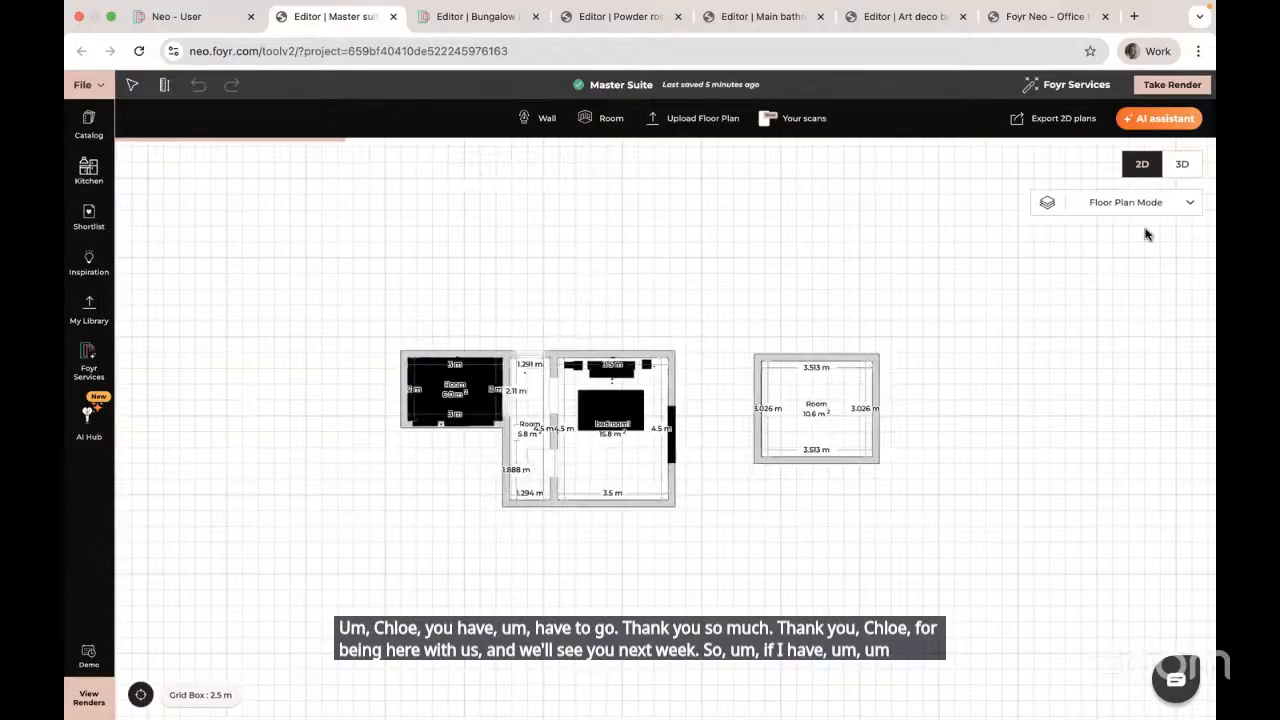
{"action": "scroll", "coordinate": [862, 438], "scroll_direction": "up", "scroll_amount": 5}
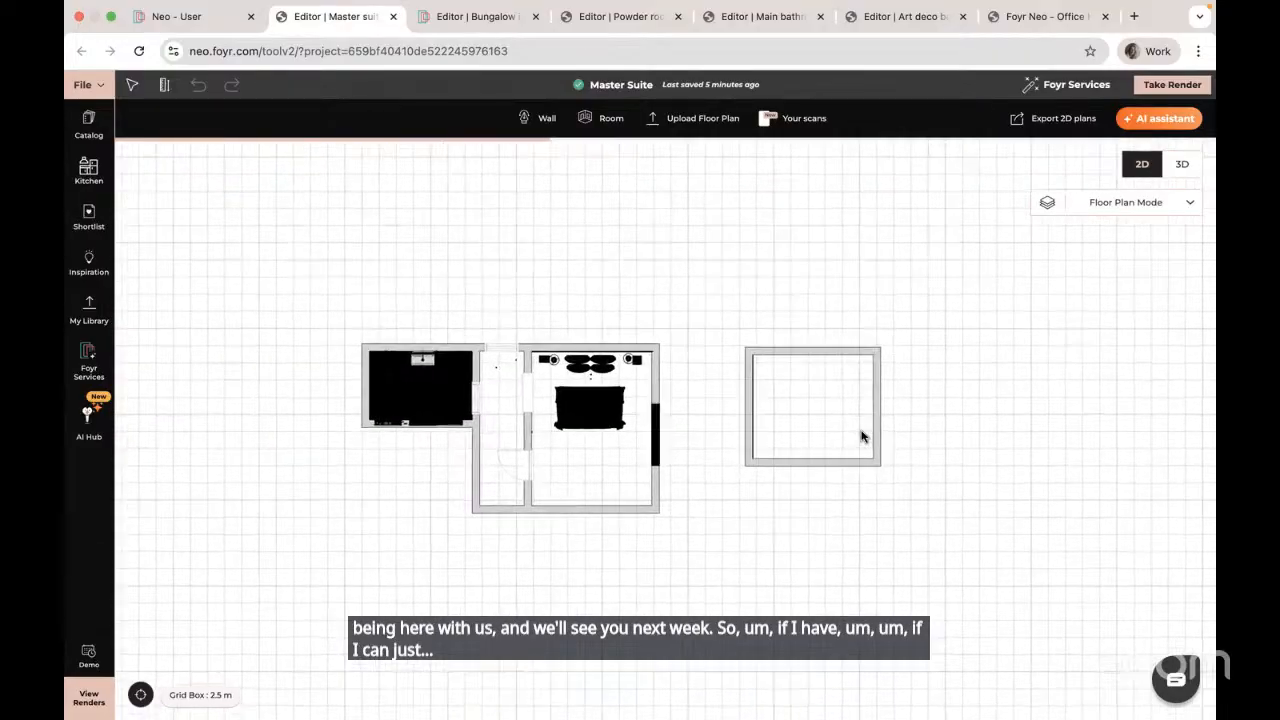
Step: Search the catalog for 'column' and browse through the results
{"action": "left_click", "coordinate": [88, 122]}
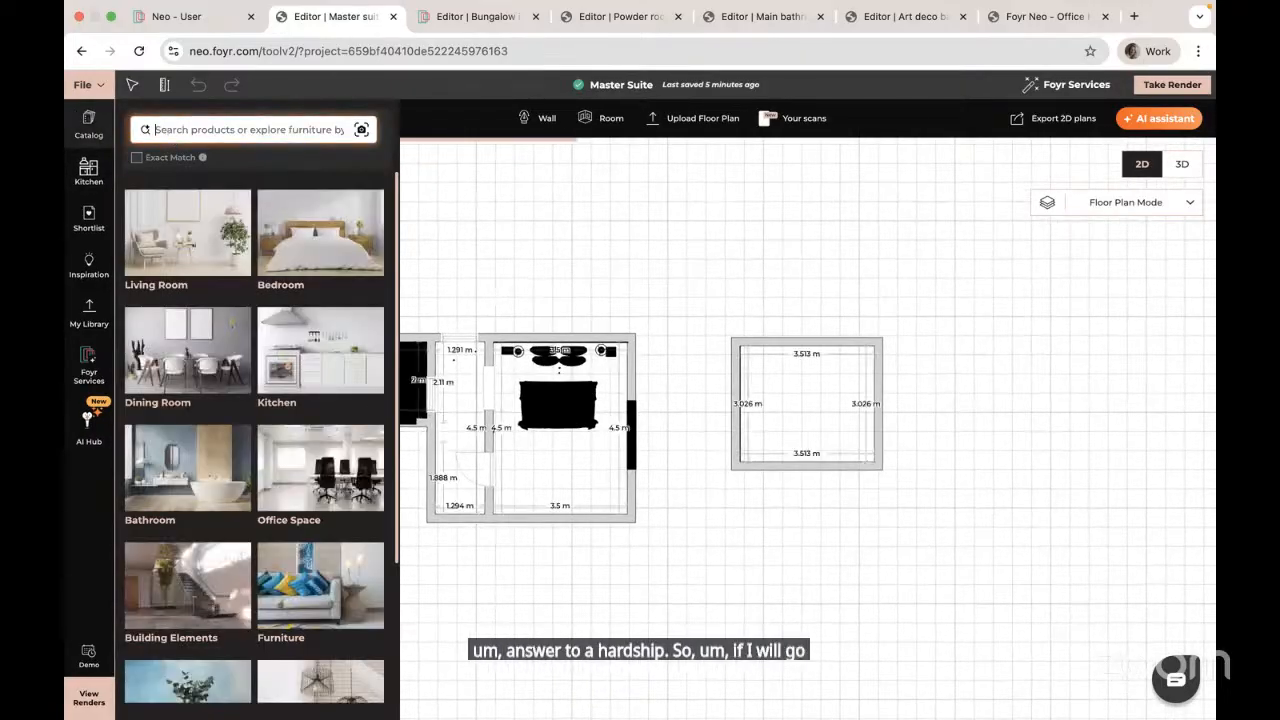
{"action": "type", "text": "column"}
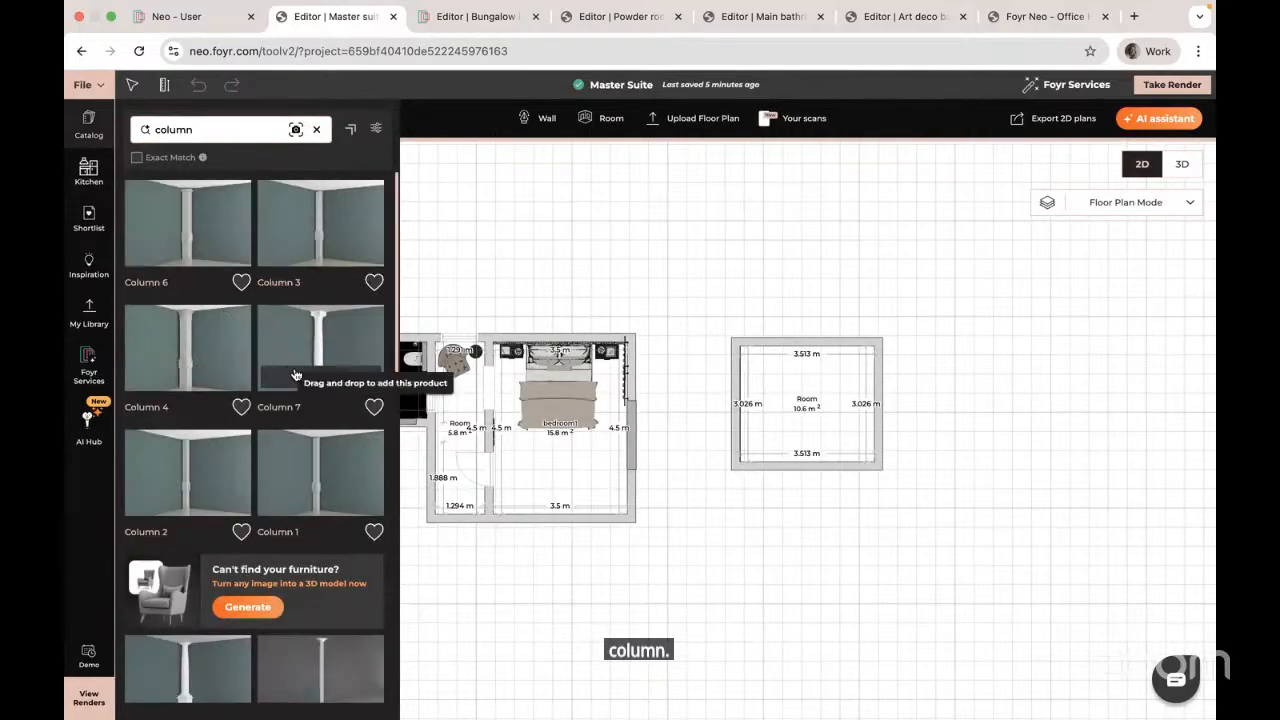
{"action": "scroll", "coordinate": [290, 372], "scroll_direction": "down", "scroll_amount": 5}
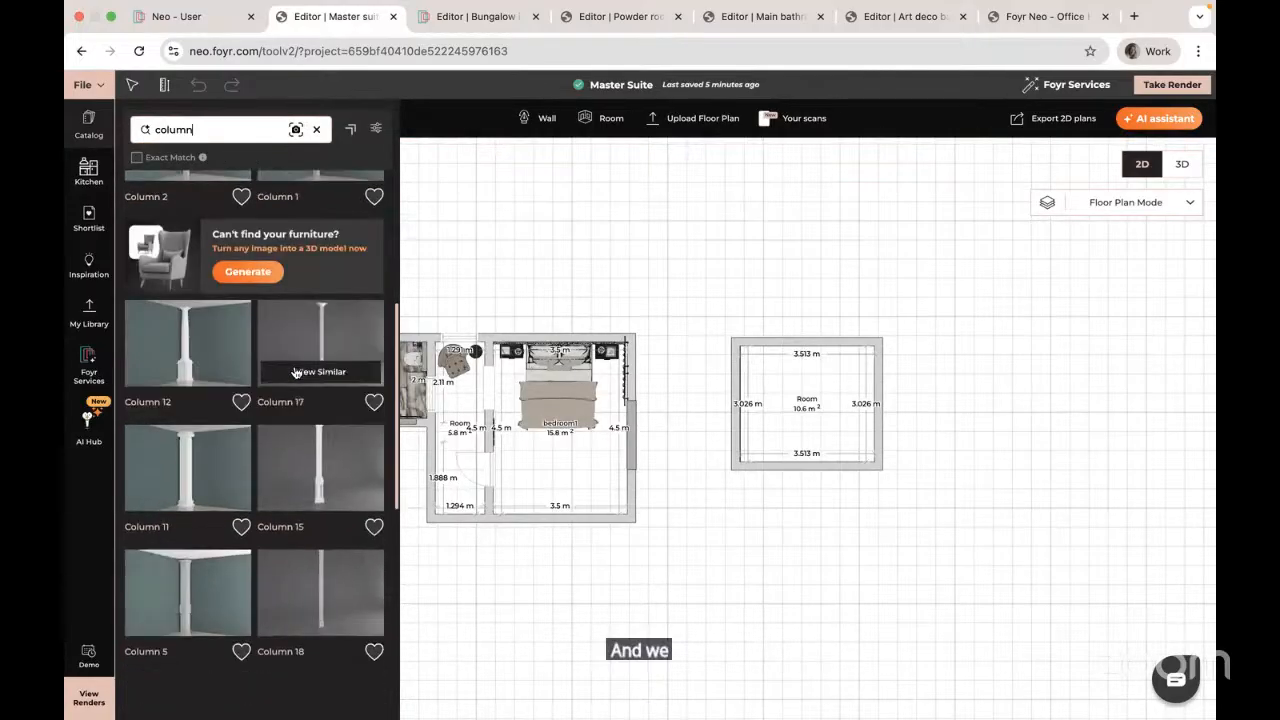
{"action": "scroll", "coordinate": [296, 372], "scroll_direction": "down", "scroll_amount": 5}
{"action": "scroll", "coordinate": [298, 372], "scroll_direction": "down", "scroll_amount": 2}
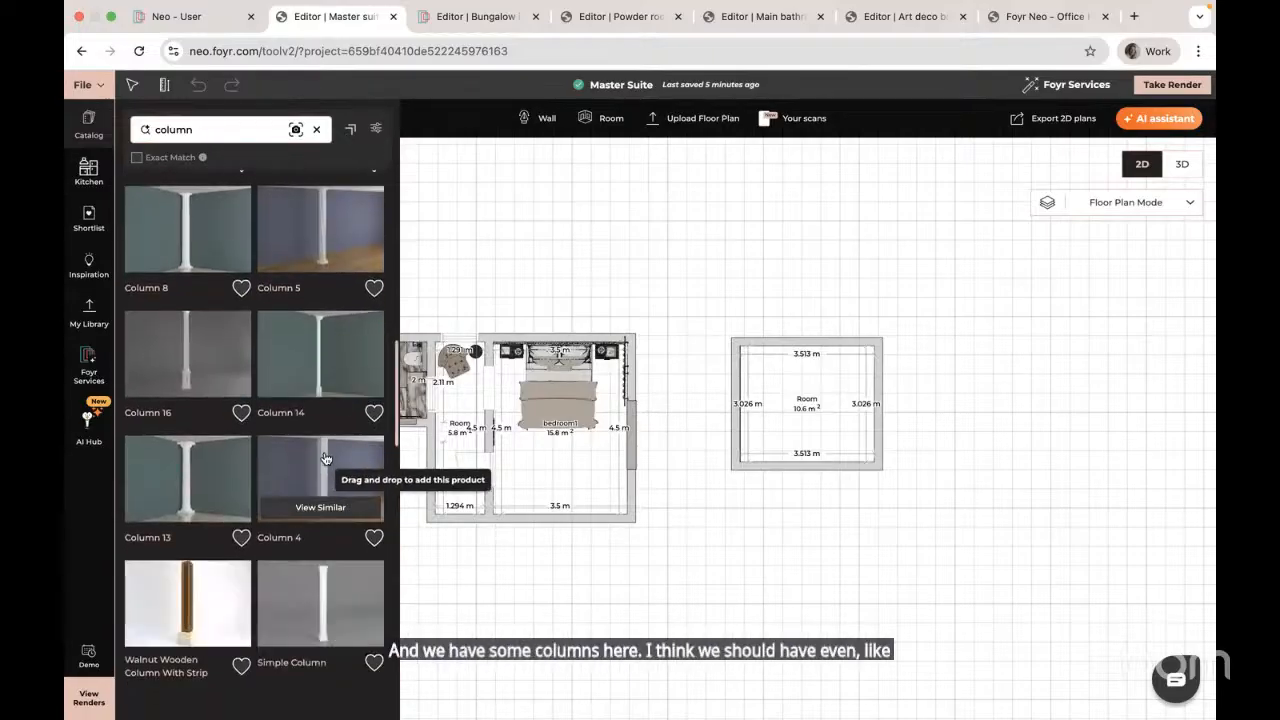
{"action": "scroll", "coordinate": [323, 455], "scroll_direction": "down", "scroll_amount": 4}
{"action": "scroll", "coordinate": [323, 458], "scroll_direction": "down", "scroll_amount": 5}
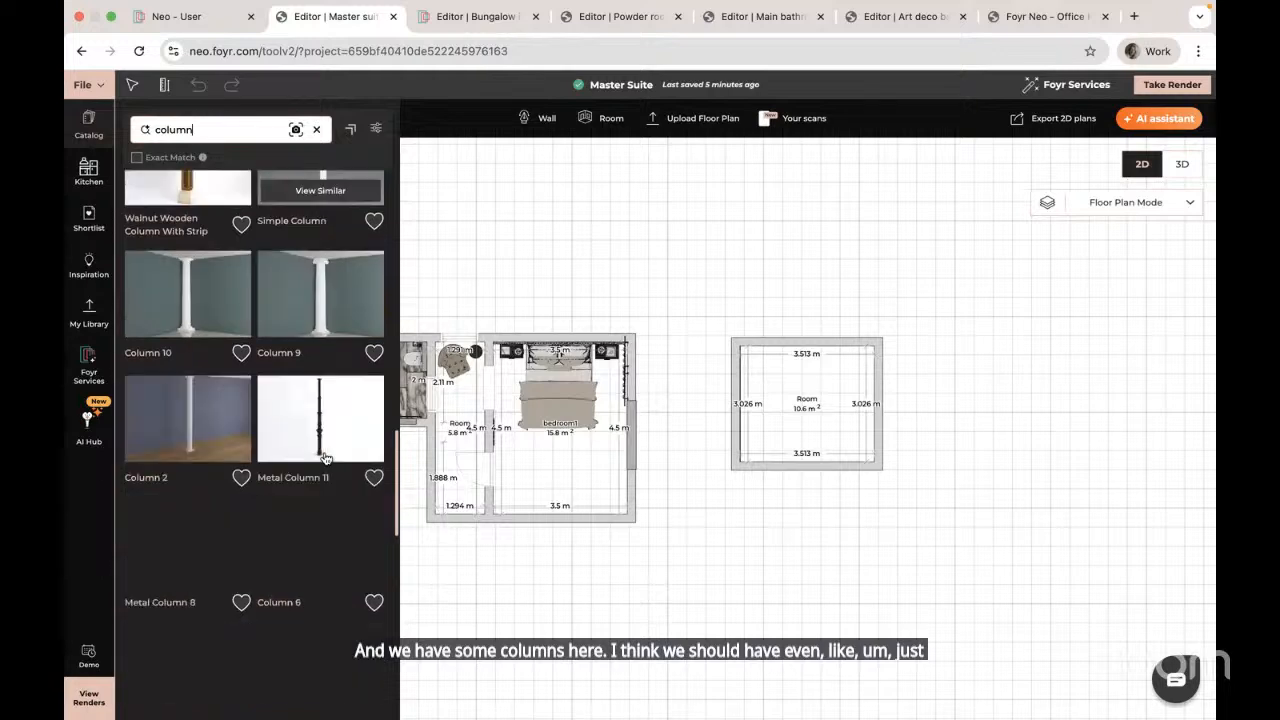
{"action": "scroll", "coordinate": [323, 458], "scroll_direction": "up", "scroll_amount": 3}
Step: Place Column 4 in the top-right corner of the 10.6 m² room
{"action": "scroll", "coordinate": [323, 458], "scroll_direction": "down", "scroll_amount": 4}
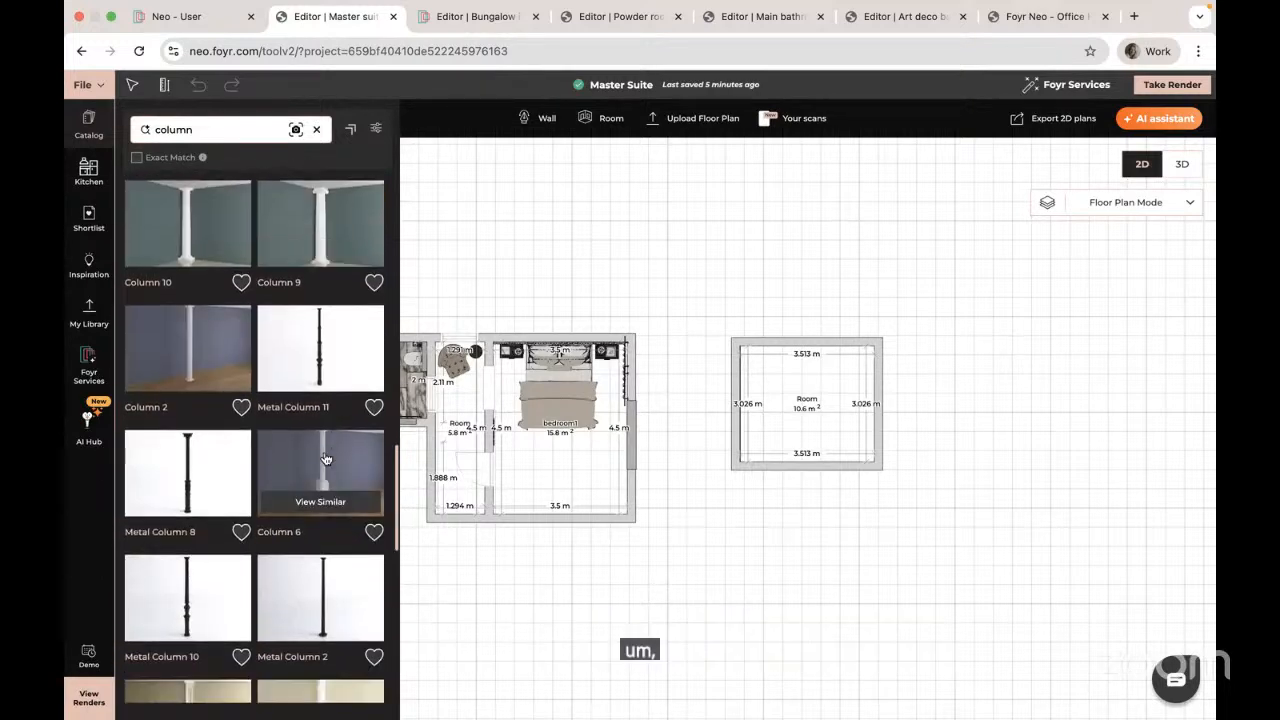
{"action": "scroll", "coordinate": [325, 458], "scroll_direction": "down", "scroll_amount": 9}
{"action": "scroll", "coordinate": [325, 458], "scroll_direction": "up", "scroll_amount": 10}
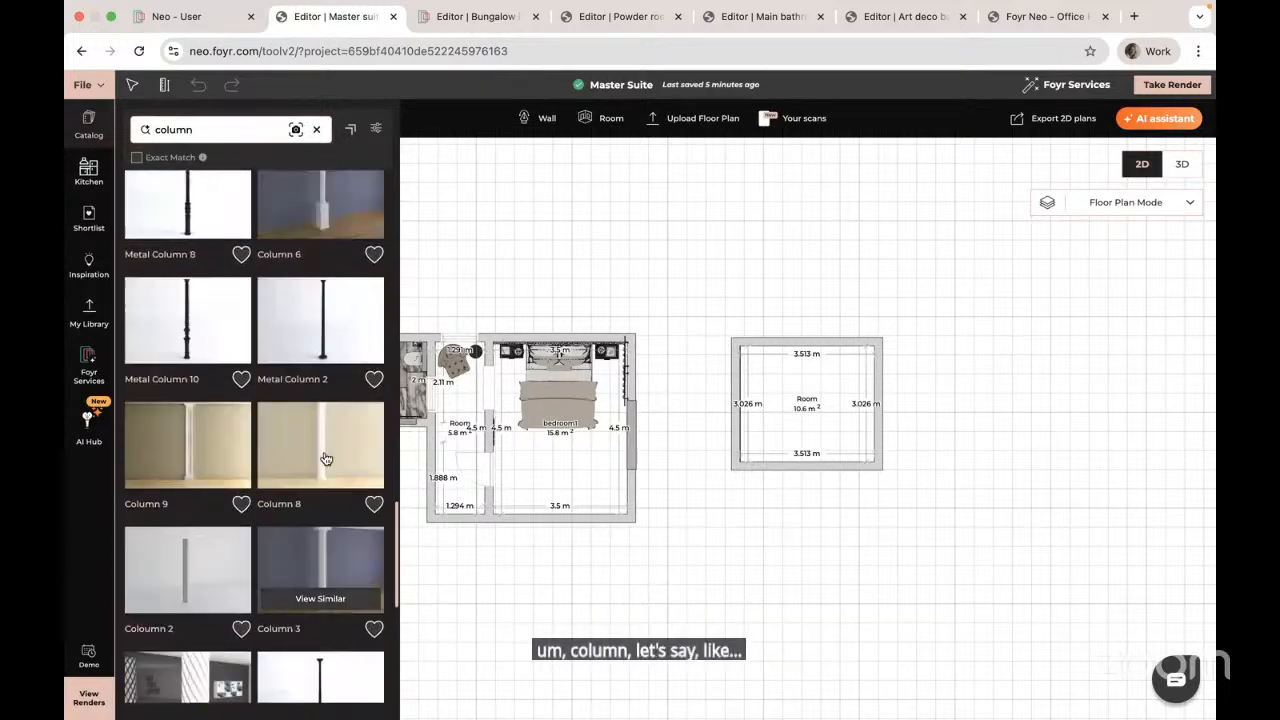
{"action": "scroll", "coordinate": [325, 458], "scroll_direction": "up", "scroll_amount": 3}
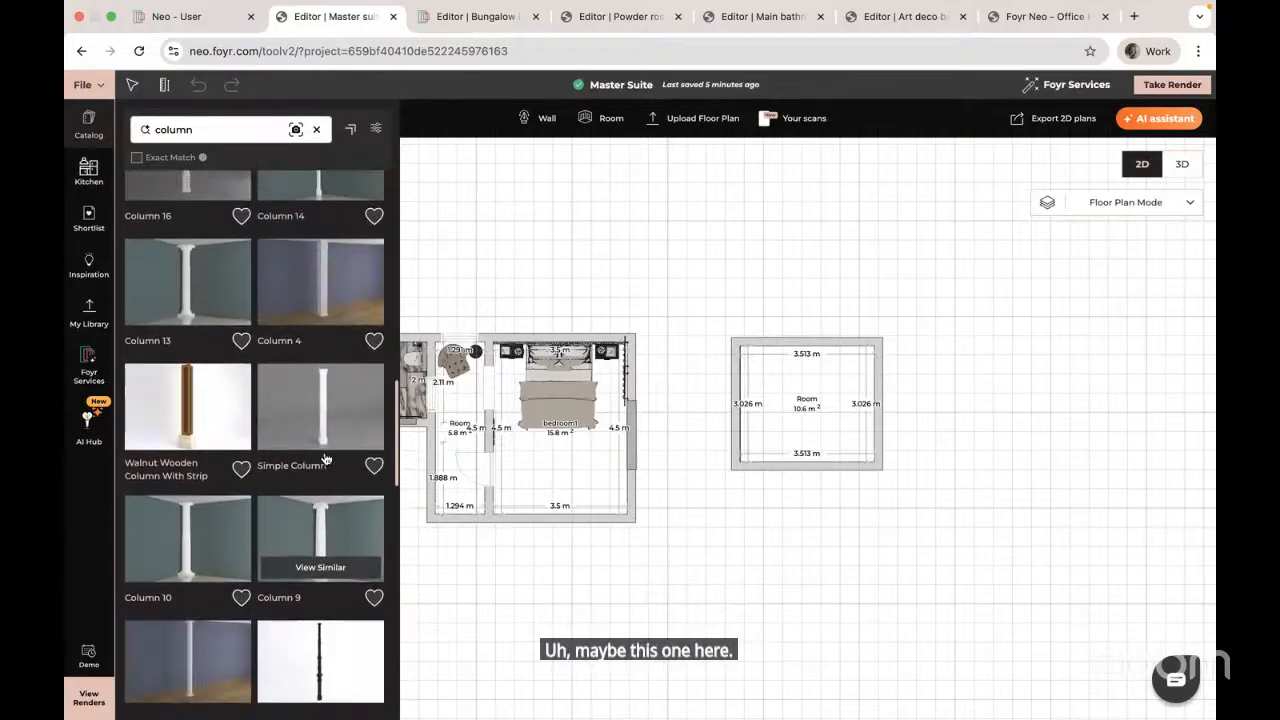
{"action": "left_click", "coordinate": [325, 304]}
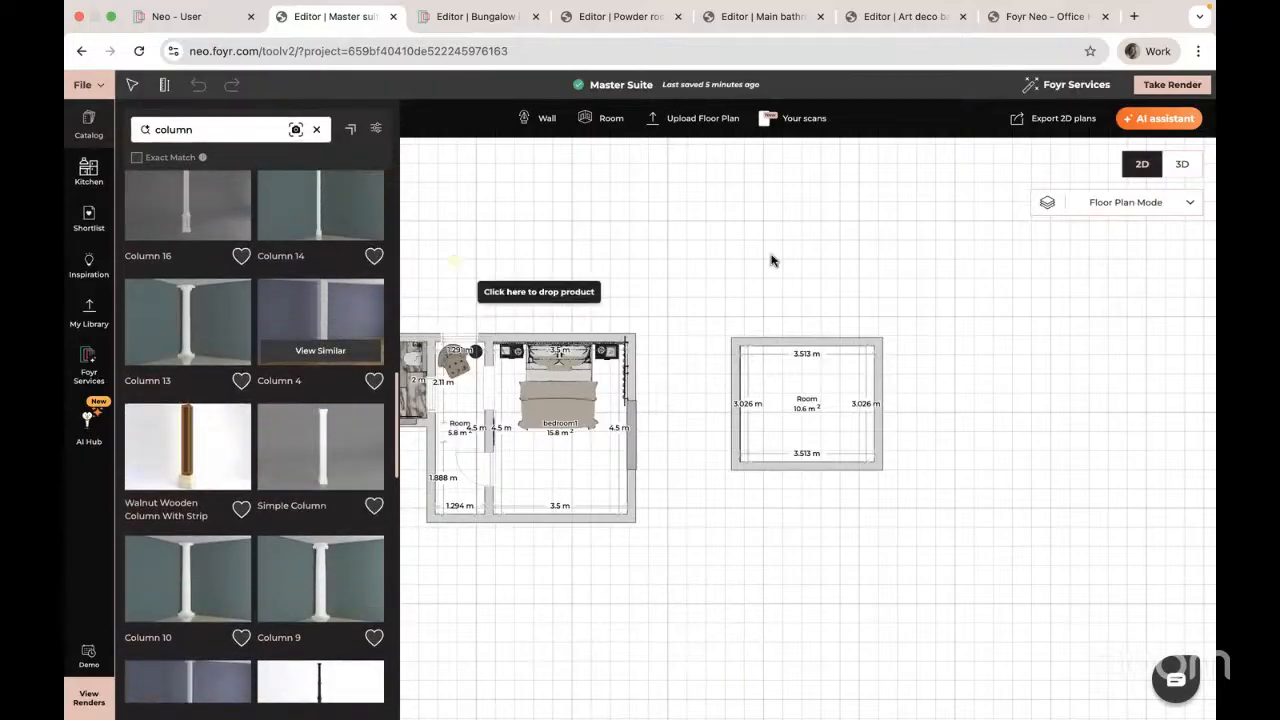
{"action": "left_click", "coordinate": [866, 355]}
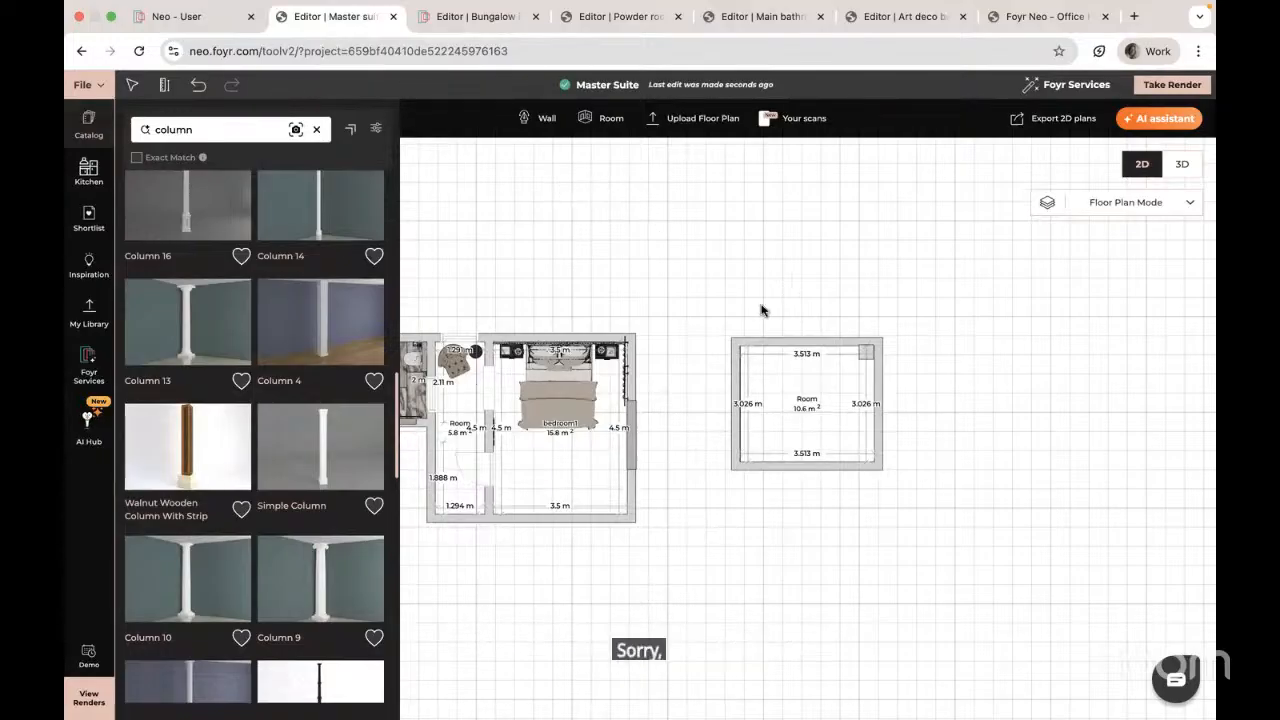
Step: Close the catalog, select the new corner column and show its properties
{"action": "left_click", "coordinate": [703, 340]}
{"action": "scroll", "coordinate": [865, 336], "scroll_direction": "up", "scroll_amount": 1}
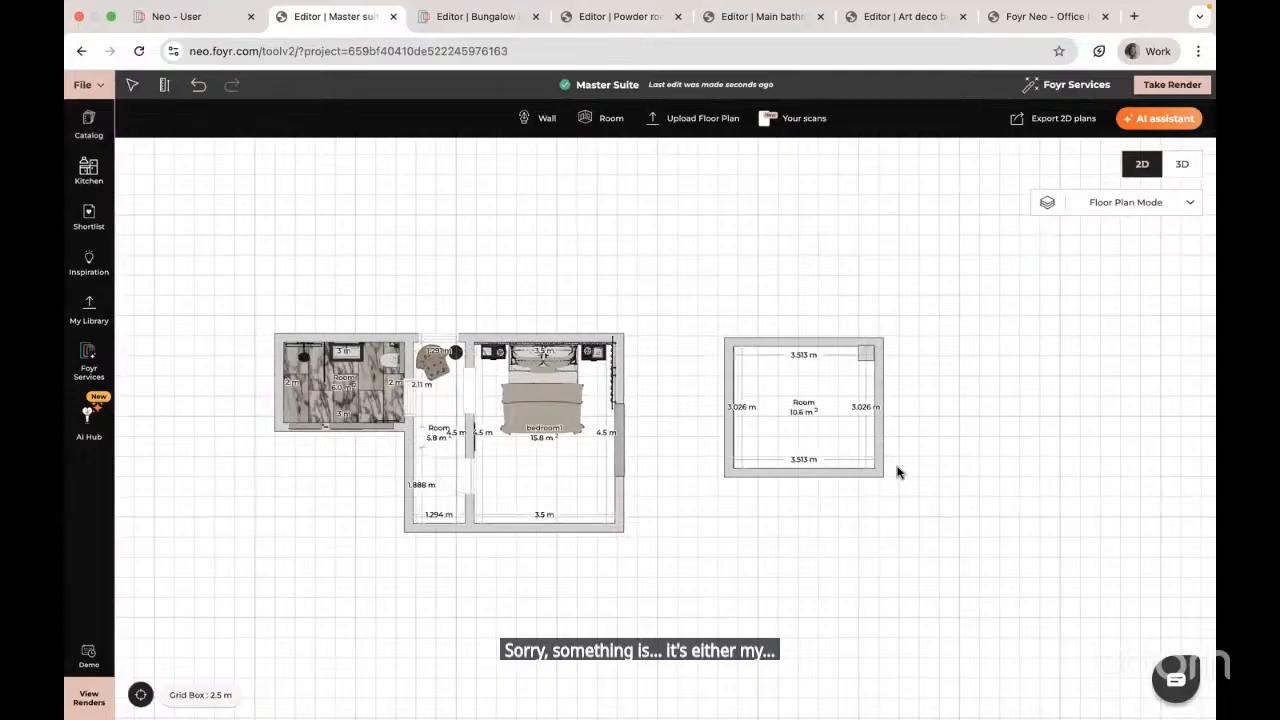
{"action": "left_click_drag", "start_coordinate": [869, 510], "coordinate": [785, 507]}
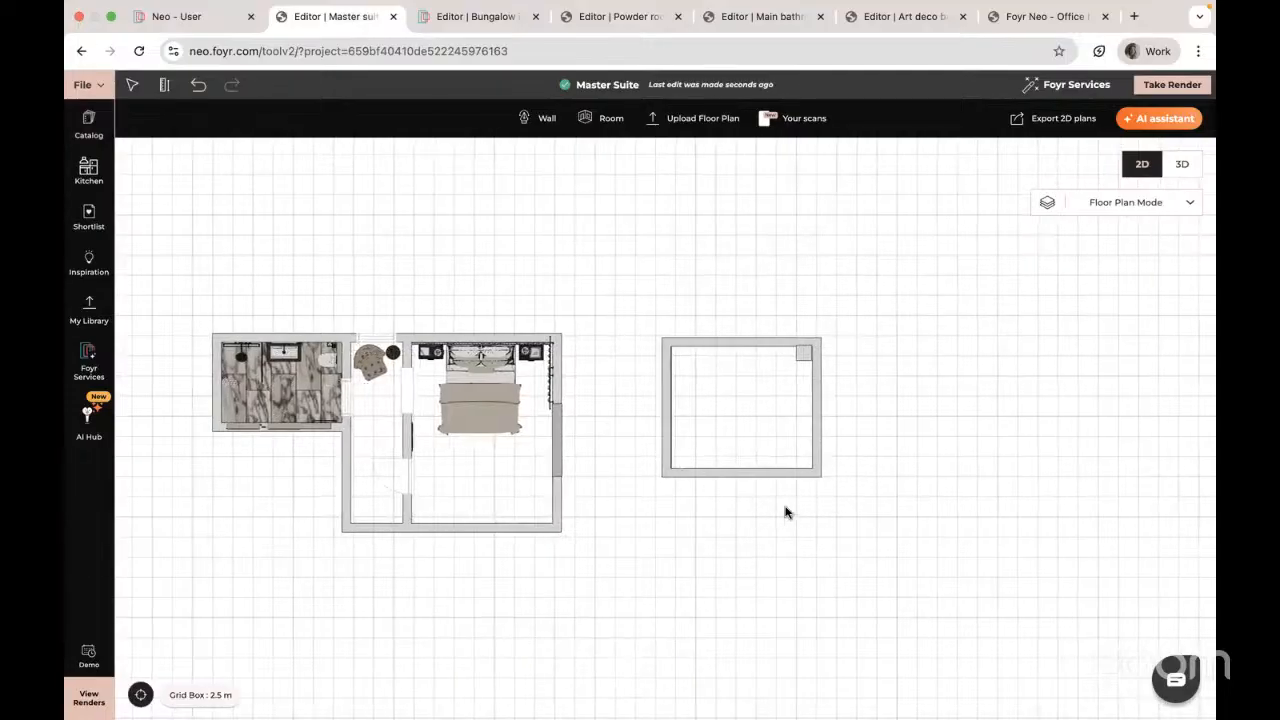
{"action": "scroll", "coordinate": [793, 486], "scroll_direction": "up", "scroll_amount": 1}
{"action": "scroll", "coordinate": [793, 486], "scroll_direction": "up", "scroll_amount": 1}
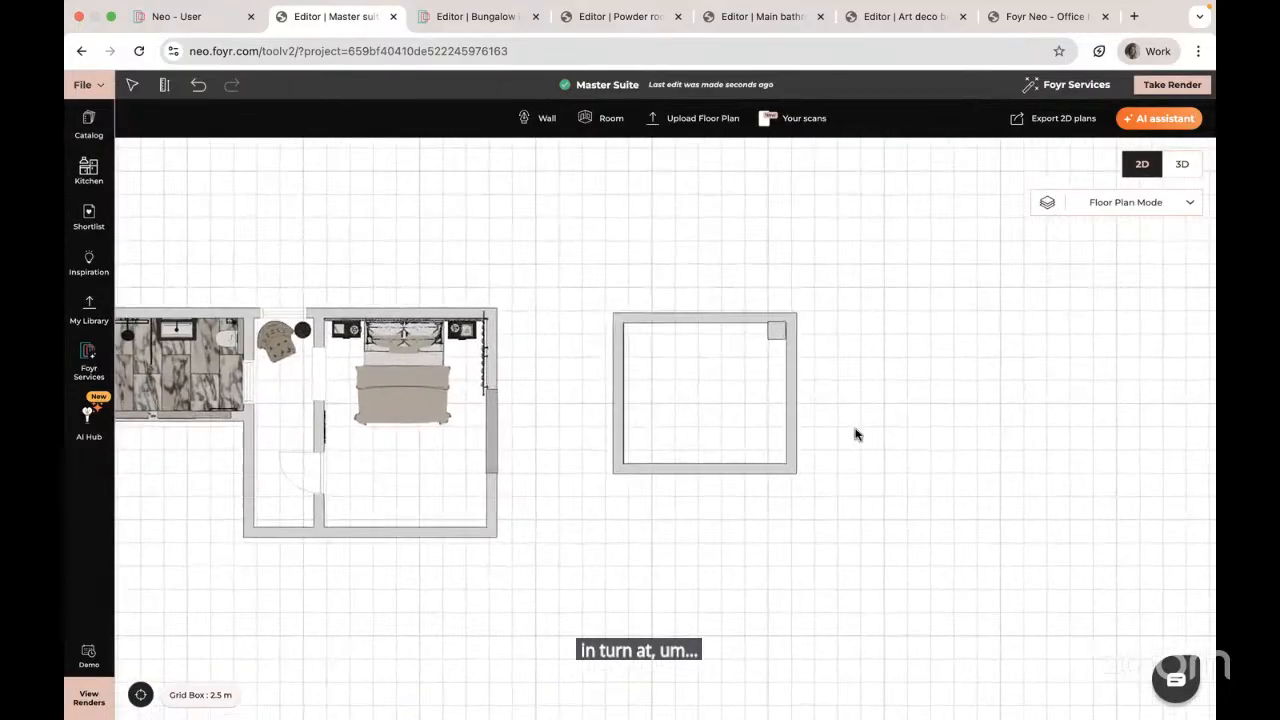
{"action": "left_click_drag", "start_coordinate": [857, 472], "coordinate": [871, 652]}
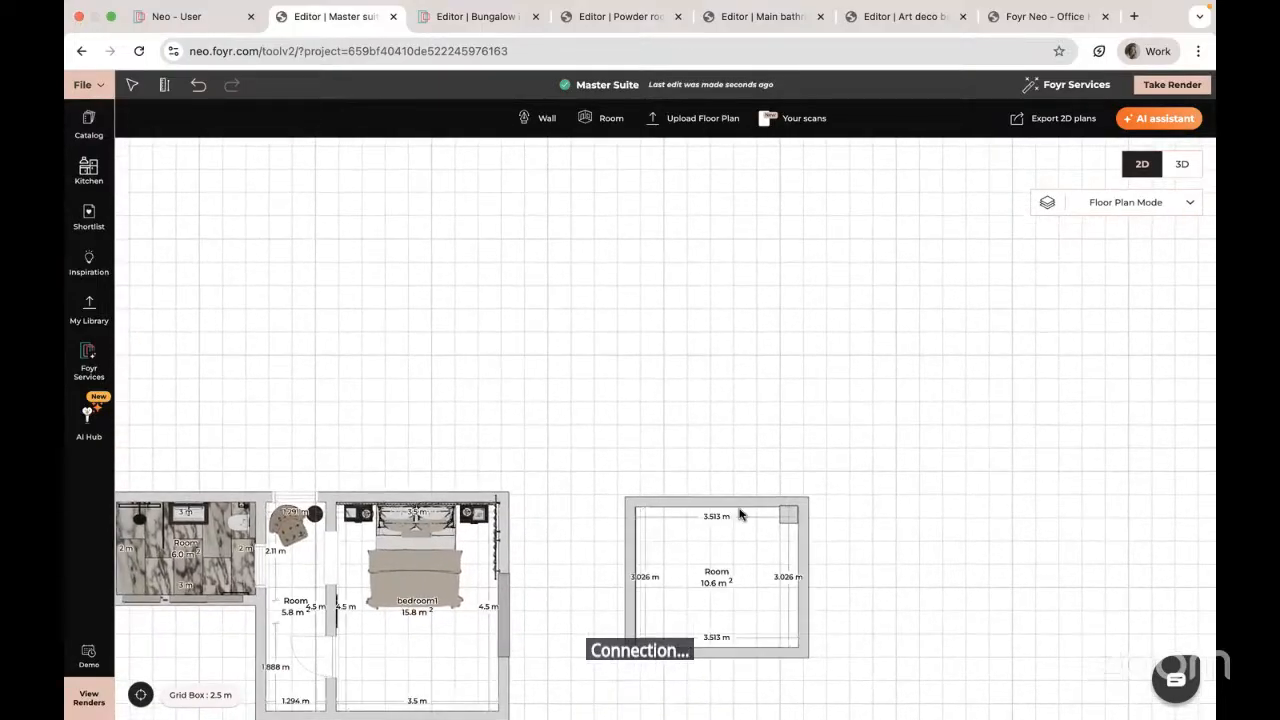
{"action": "left_click", "coordinate": [789, 516]}
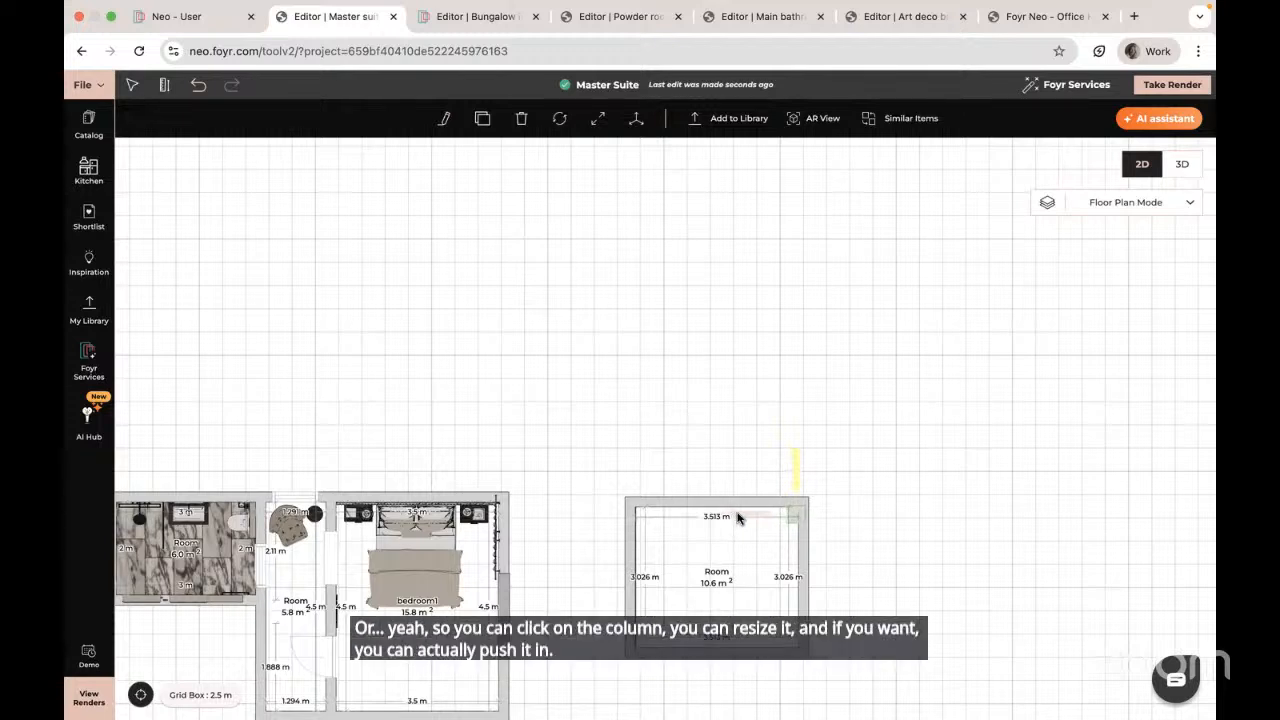
{"action": "left_click", "coordinate": [445, 120]}
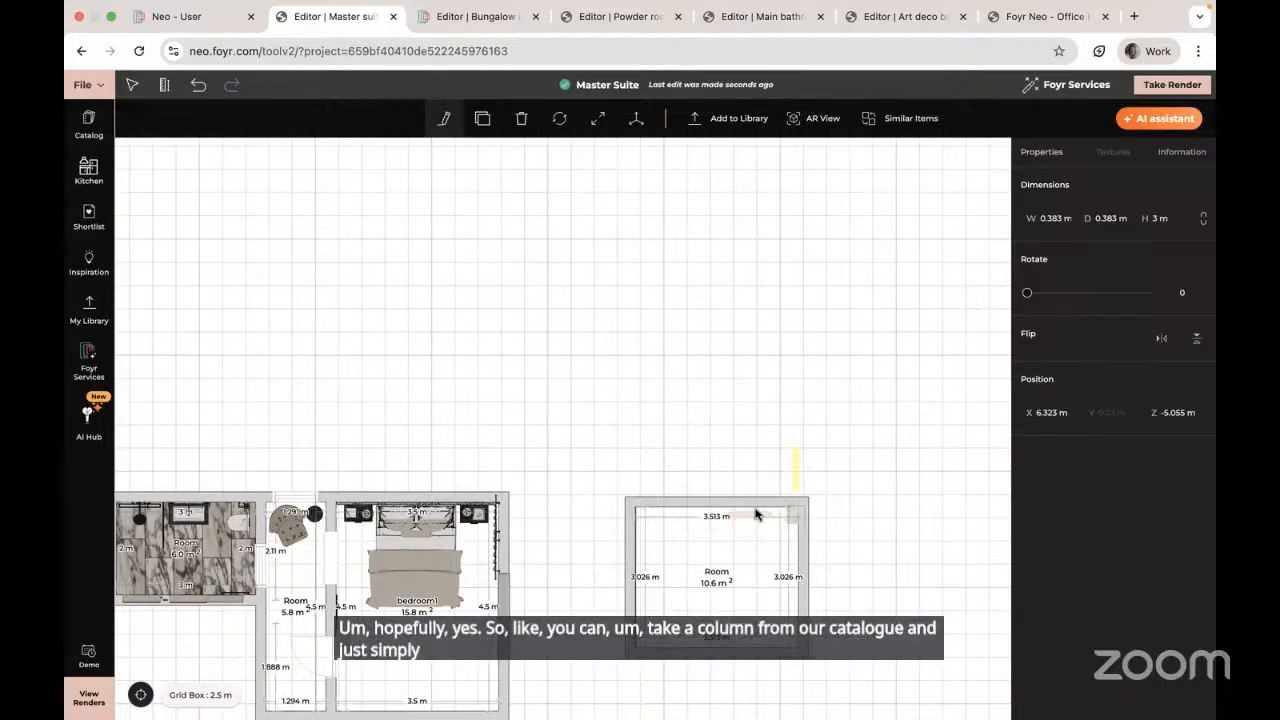
Step: Nudge the column slightly right and down so it fits the top-right corner
{"action": "left_click_drag", "start_coordinate": [752, 518], "coordinate": [752, 517]}
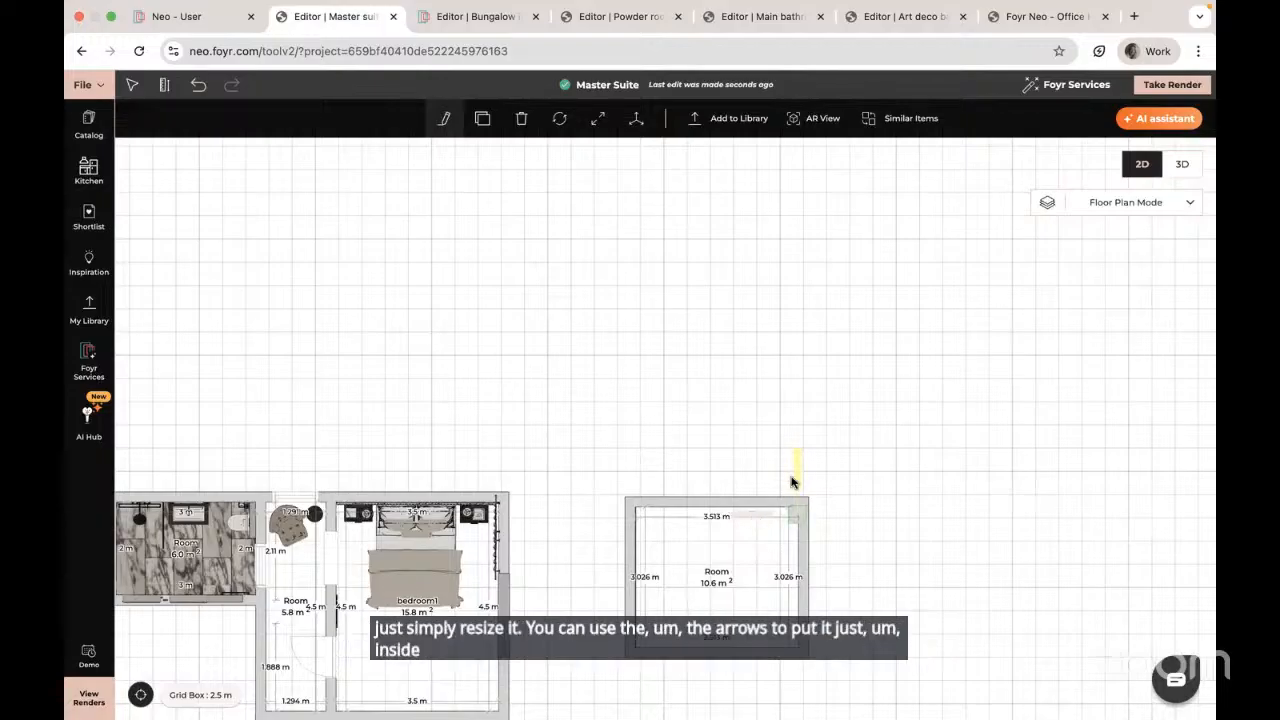
{"action": "left_click_drag", "start_coordinate": [796, 471], "coordinate": [796, 481]}
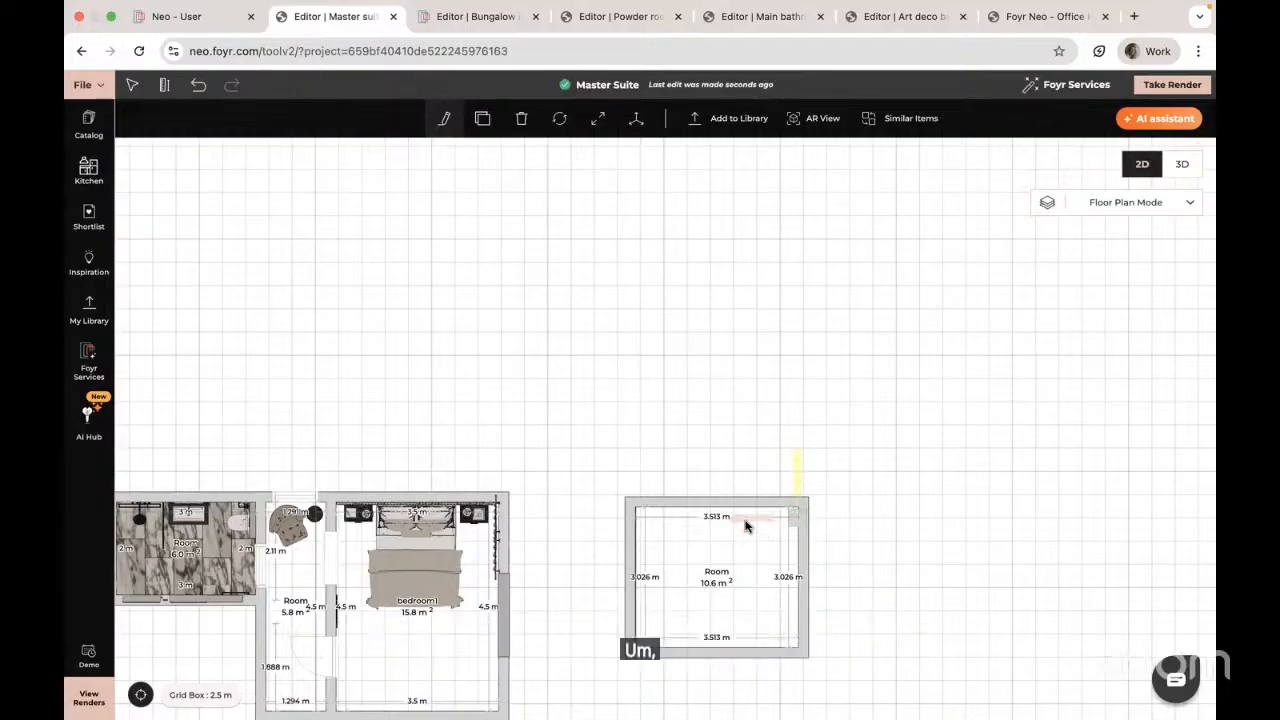
{"action": "scroll", "coordinate": [853, 357], "scroll_direction": "up", "scroll_amount": 1}
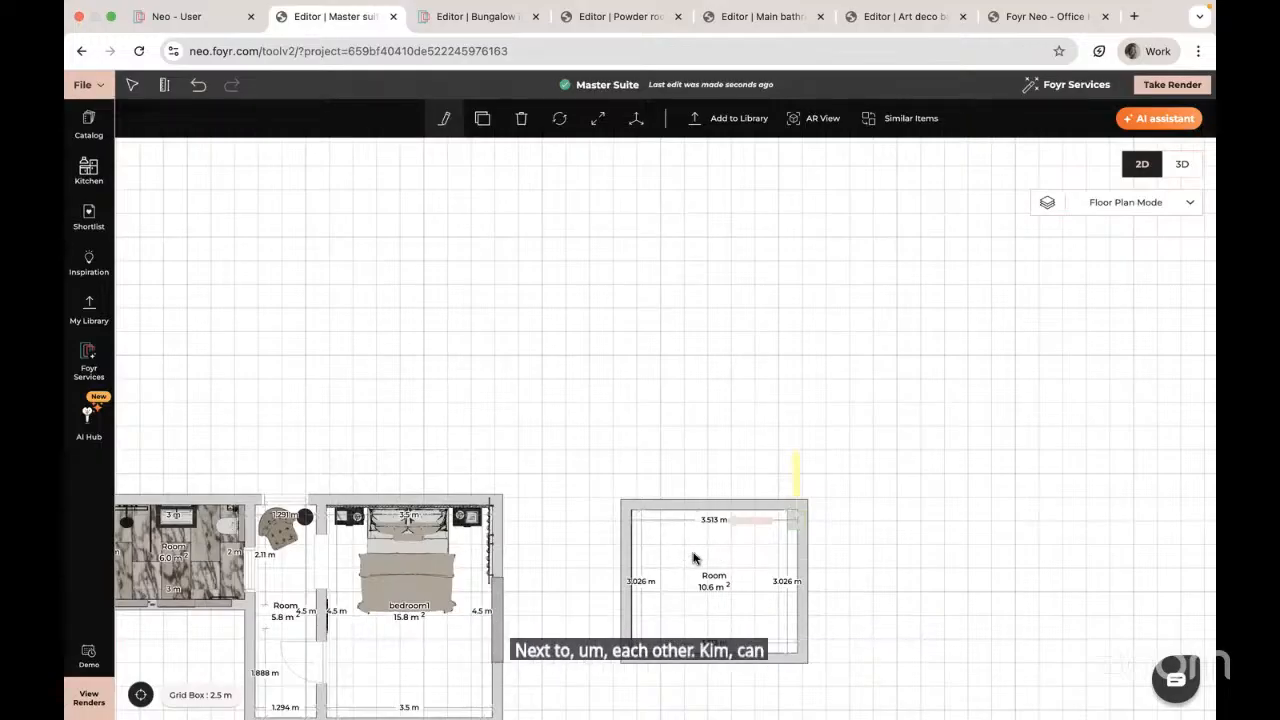
{"action": "left_click", "coordinate": [903, 544]}
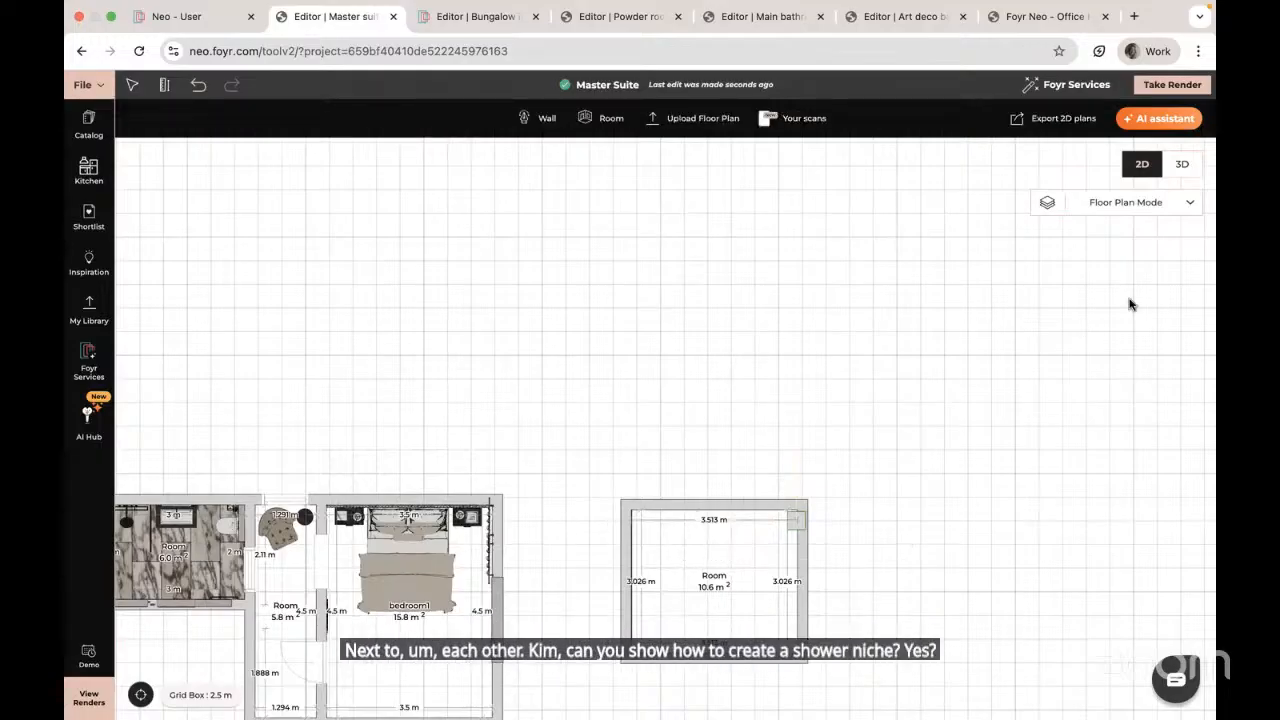
Step: Switch the Master Suite to 3D in Heavy mode
{"action": "left_click", "coordinate": [1182, 164]}
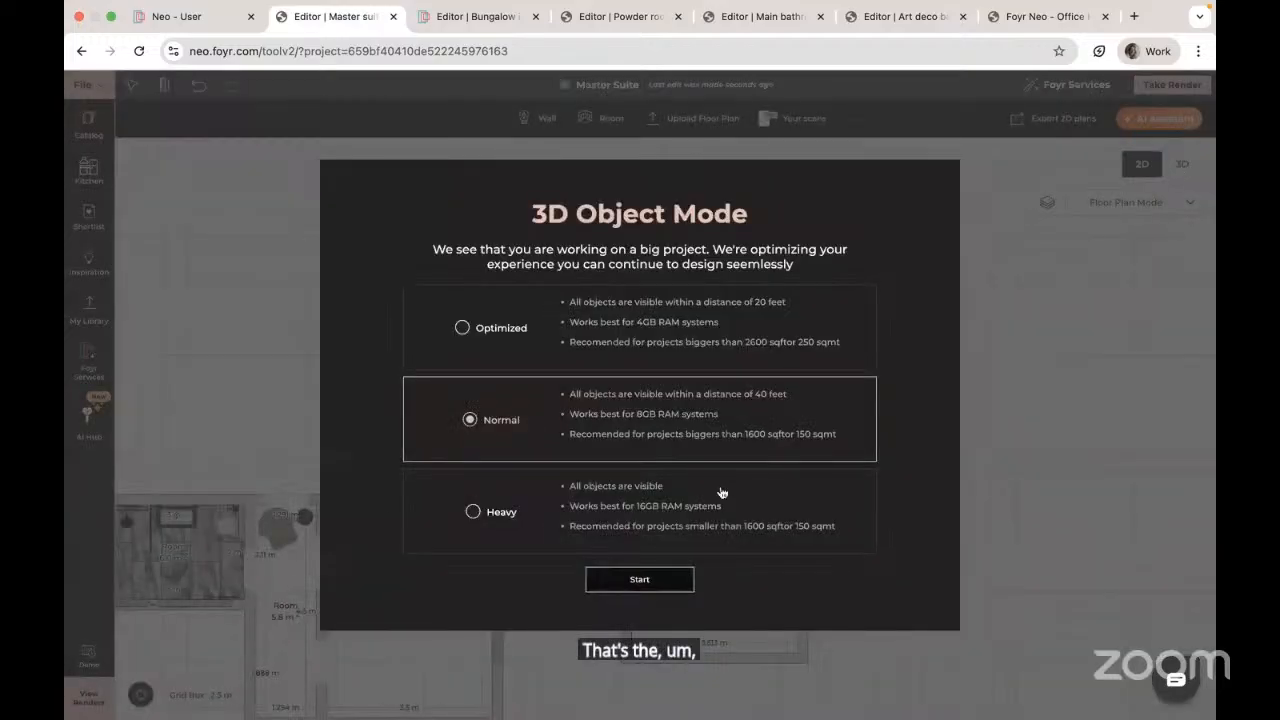
{"action": "left_click", "coordinate": [474, 512]}
{"action": "left_click", "coordinate": [640, 580]}
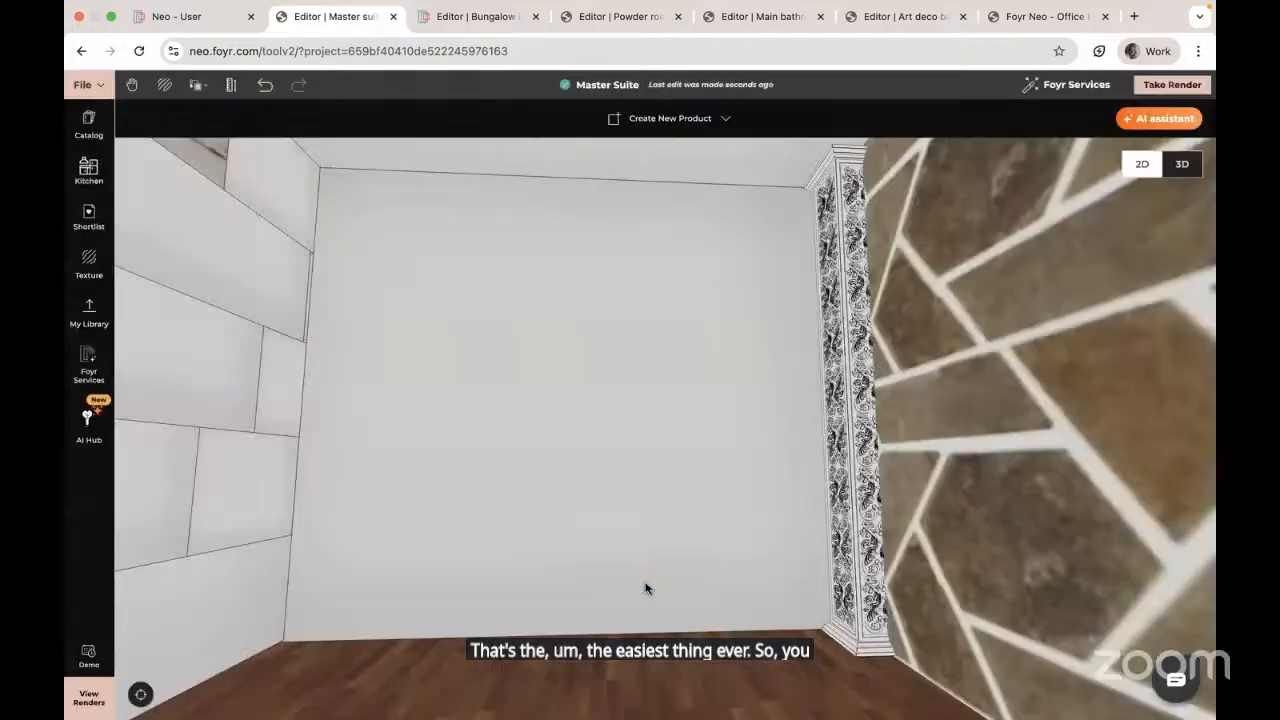
Step: Search the catalog for 'nich' and set a Shower Recessed Shelf into the plain wall
{"action": "left_click", "coordinate": [89, 125]}
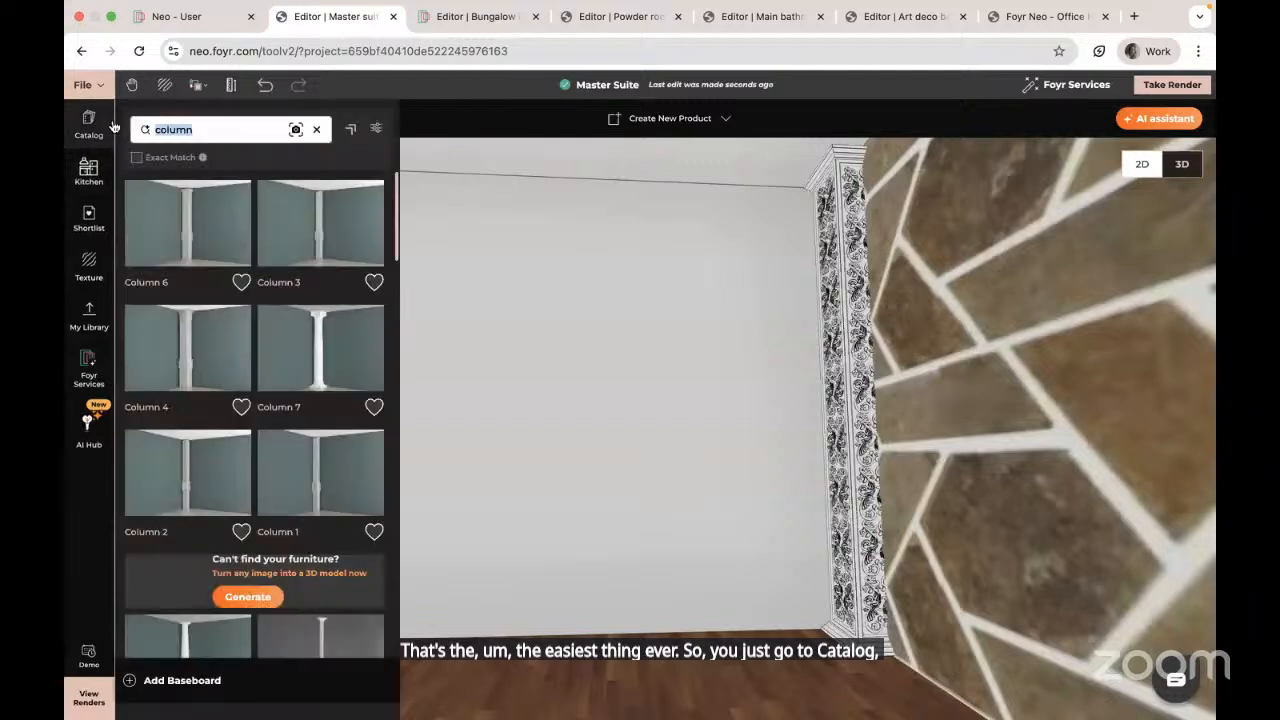
{"action": "key", "text": "BackSpace"}
{"action": "type", "text": "niche"}
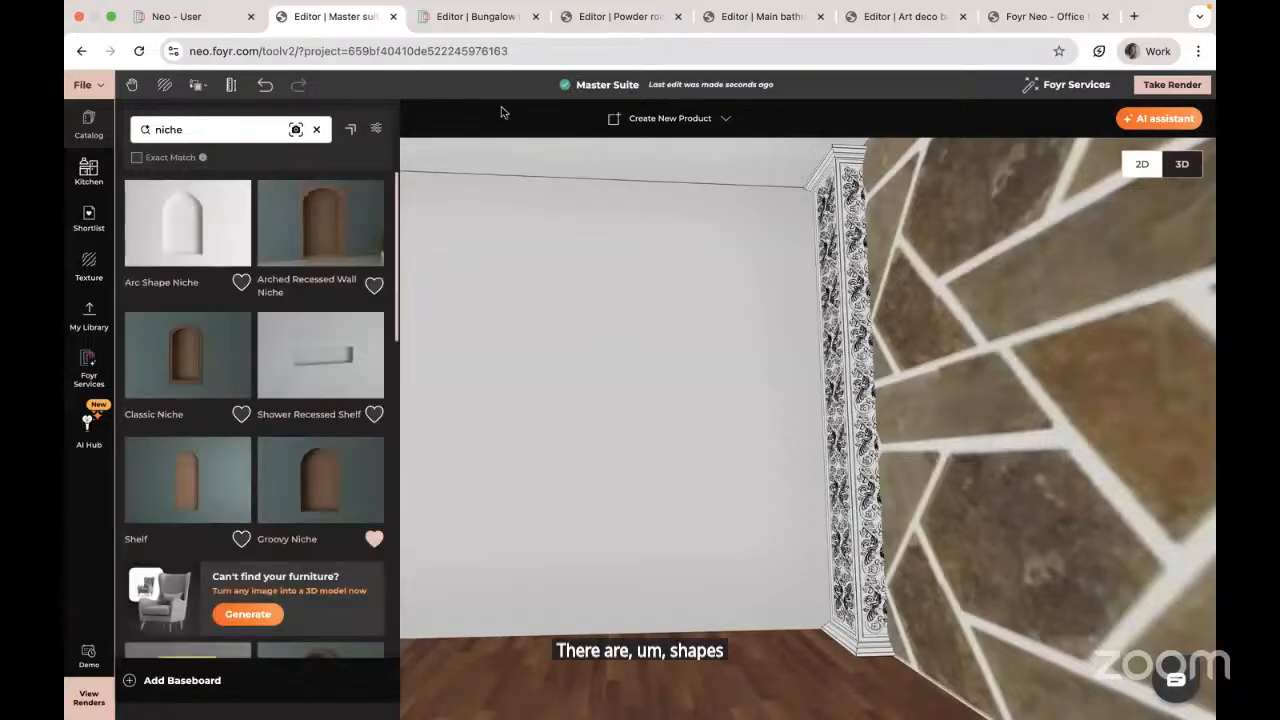
{"action": "left_click_drag", "start_coordinate": [575, 517], "coordinate": [563, 526]}
{"action": "left_click_drag", "start_coordinate": [347, 343], "coordinate": [614, 418]}
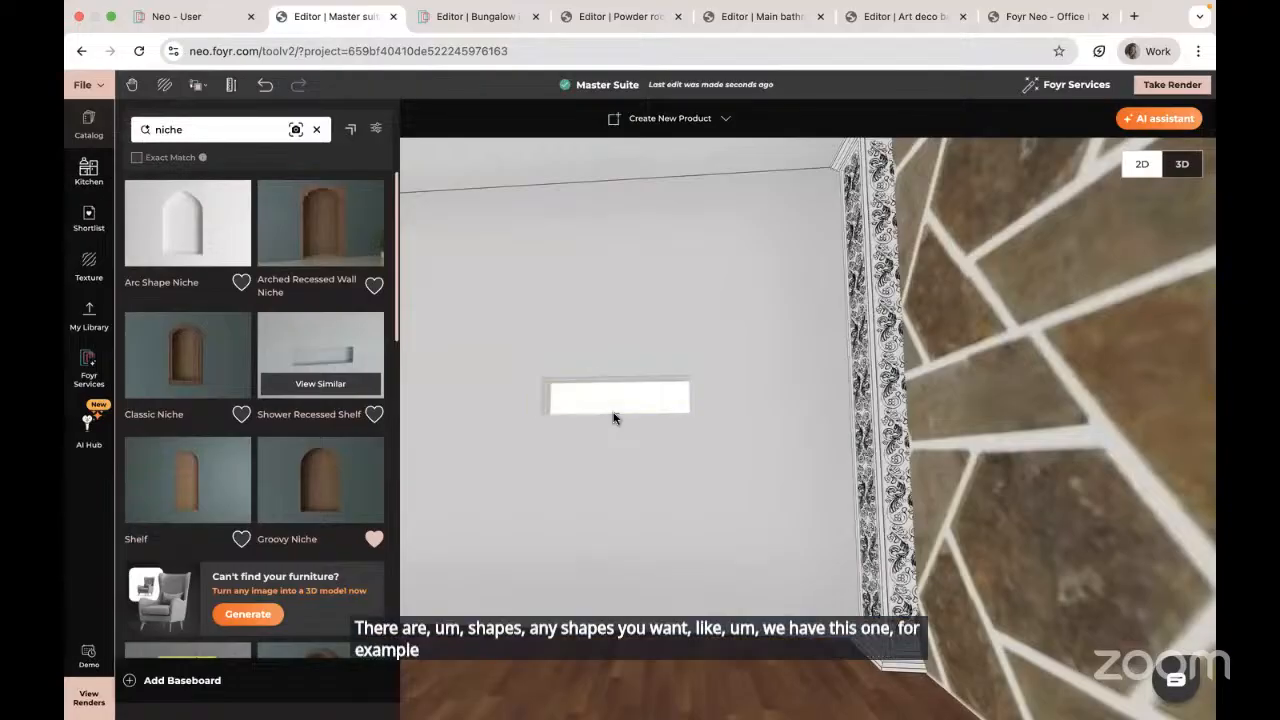
{"action": "left_click_drag", "start_coordinate": [643, 486], "coordinate": [690, 313]}
Step: Place the brown arched Groovy Niche on the wall beside the shower shelf
{"action": "left_click_drag", "start_coordinate": [617, 430], "coordinate": [606, 431]}
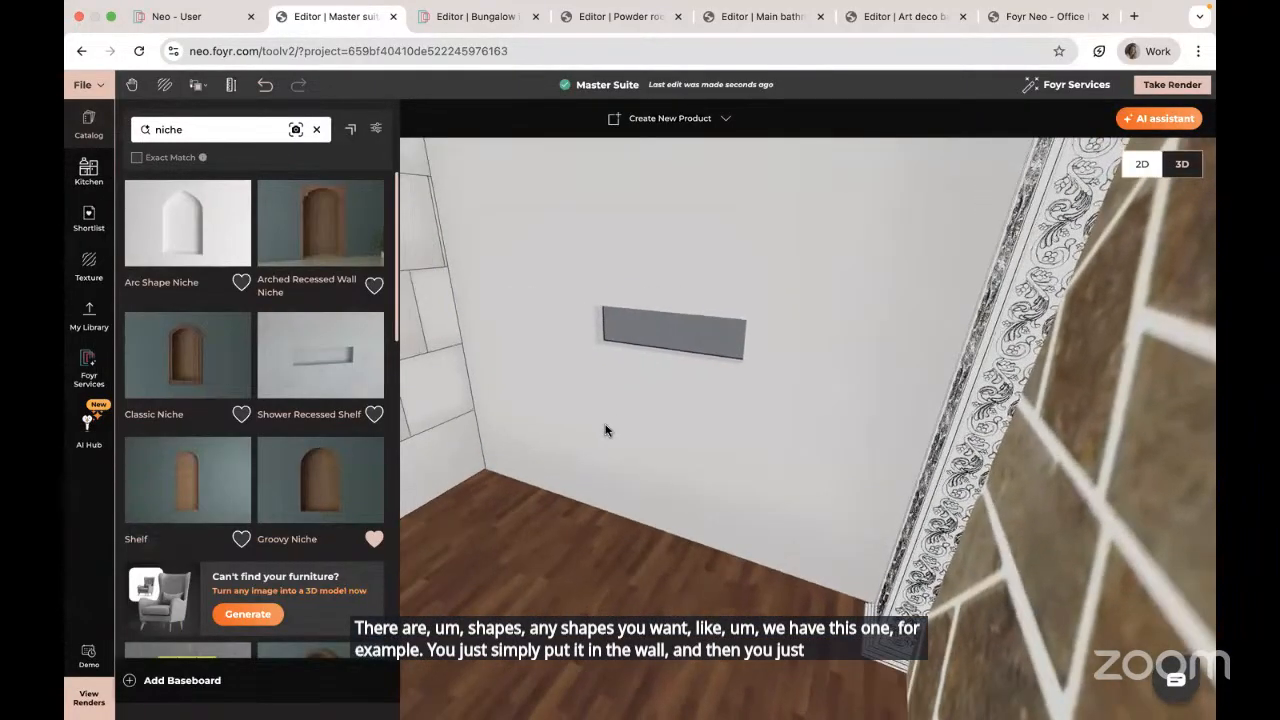
{"action": "scroll", "coordinate": [606, 431], "scroll_direction": "up", "scroll_amount": 4}
{"action": "left_click_drag", "start_coordinate": [705, 406], "coordinate": [706, 402]}
{"action": "left_click_drag", "start_coordinate": [329, 488], "coordinate": [447, 382]}
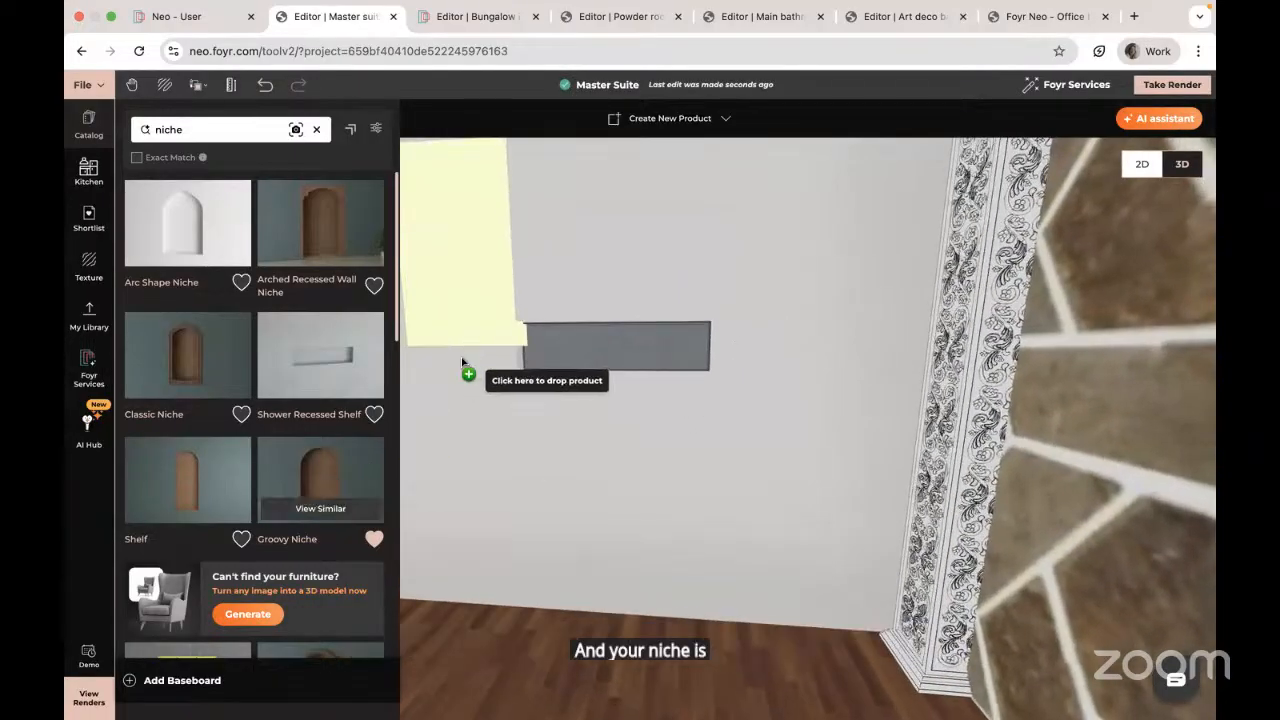
{"action": "left_click", "coordinate": [452, 412]}
{"action": "left_click_drag", "start_coordinate": [498, 538], "coordinate": [495, 470]}
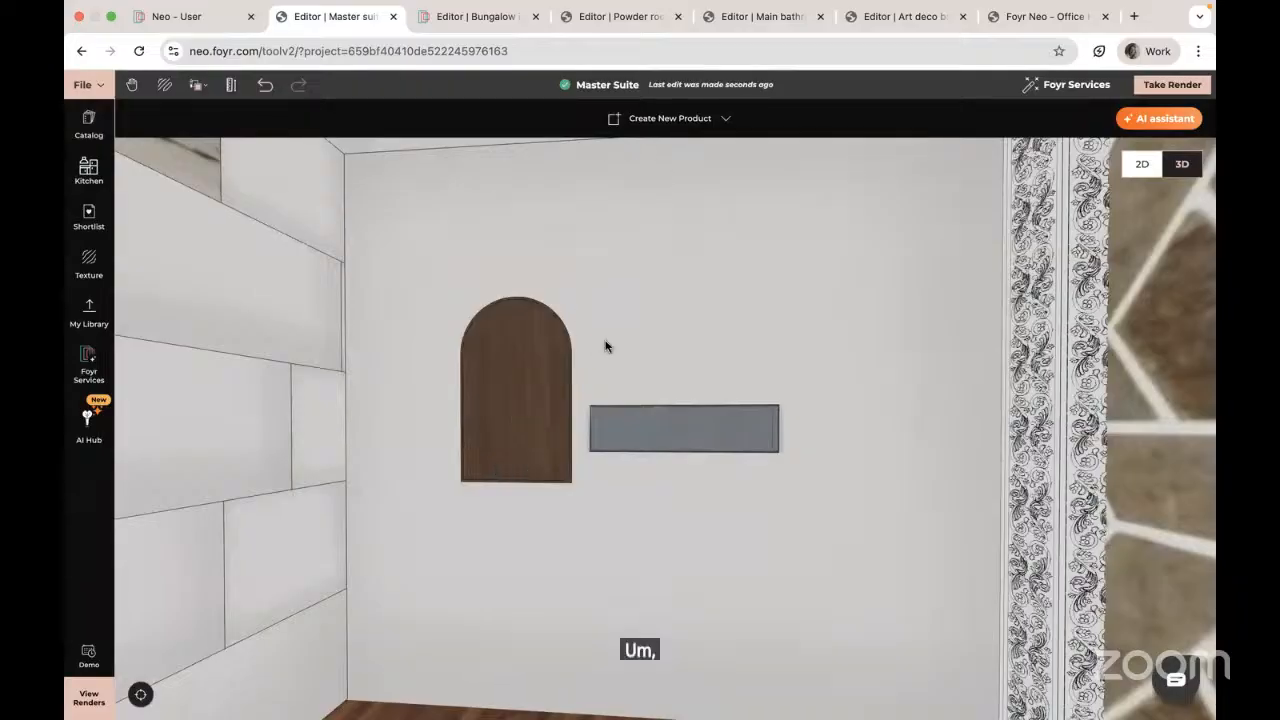
{"action": "scroll", "coordinate": [604, 340], "scroll_direction": "up", "scroll_amount": 3}
{"action": "scroll", "coordinate": [604, 340], "scroll_direction": "down", "scroll_amount": 2}
{"action": "scroll", "coordinate": [604, 346], "scroll_direction": "down", "scroll_amount": 5}
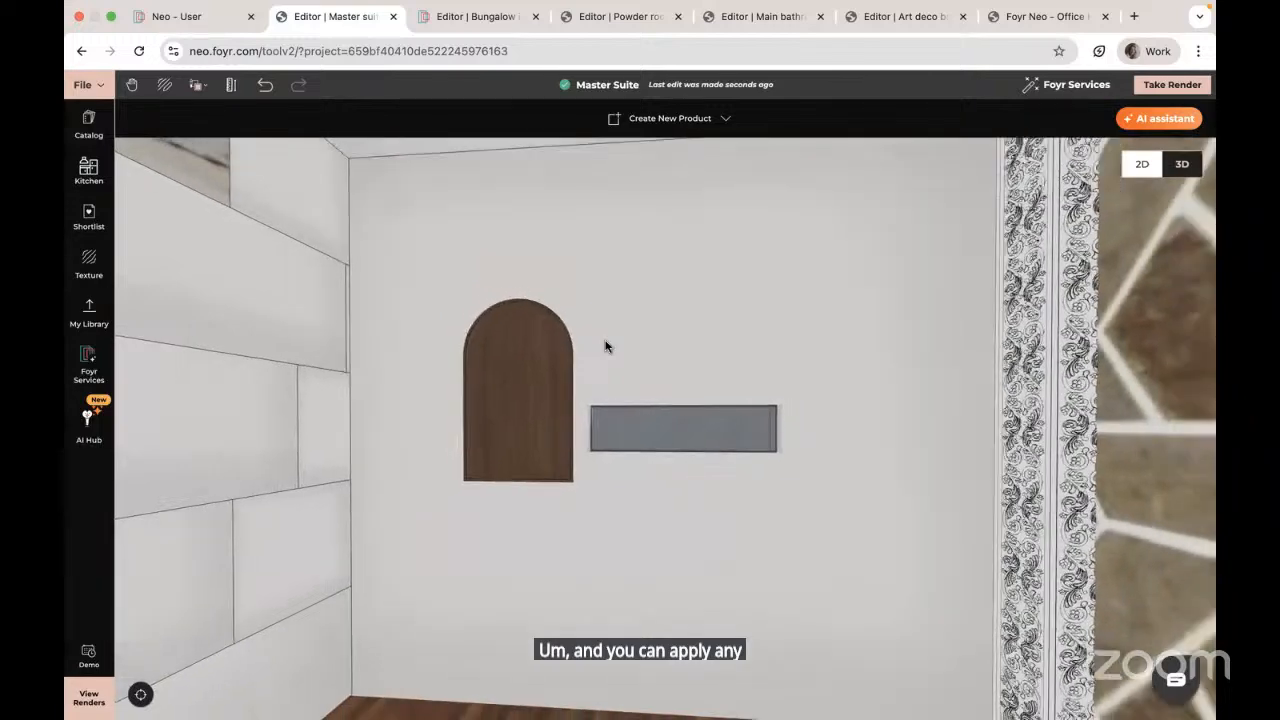
{"action": "left_click_drag", "start_coordinate": [677, 299], "coordinate": [687, 291]}
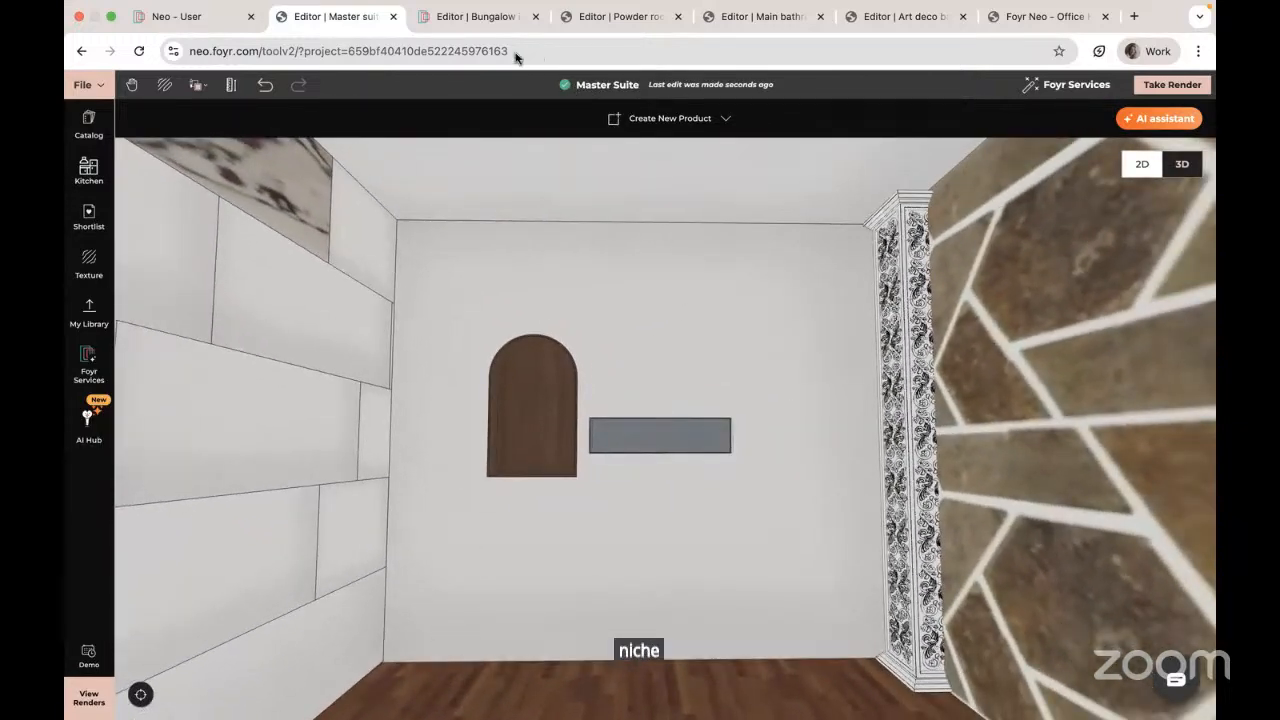